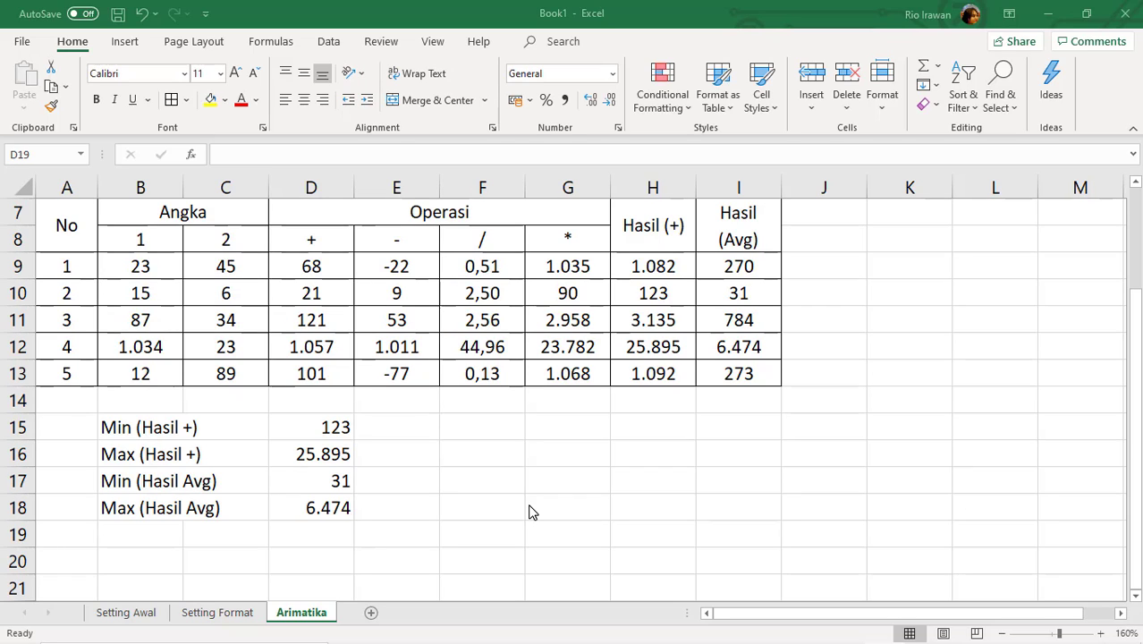
left_click(475, 426)
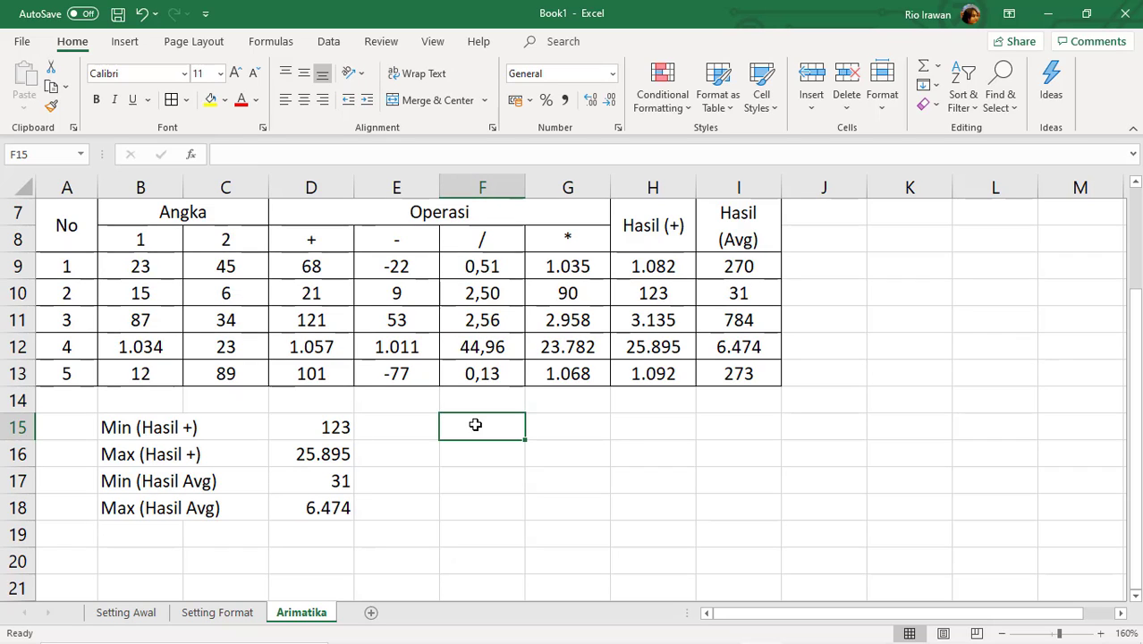
left_click(449, 554)
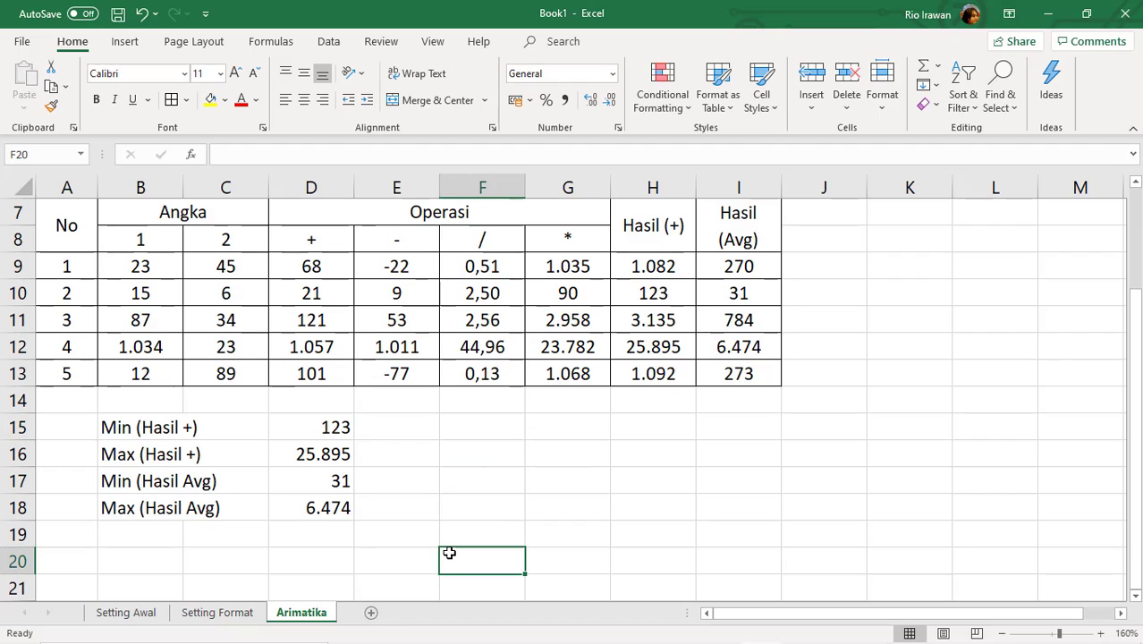
Step: Add a new worksheet after Arimatika and rename it Logical
left_click(373, 614)
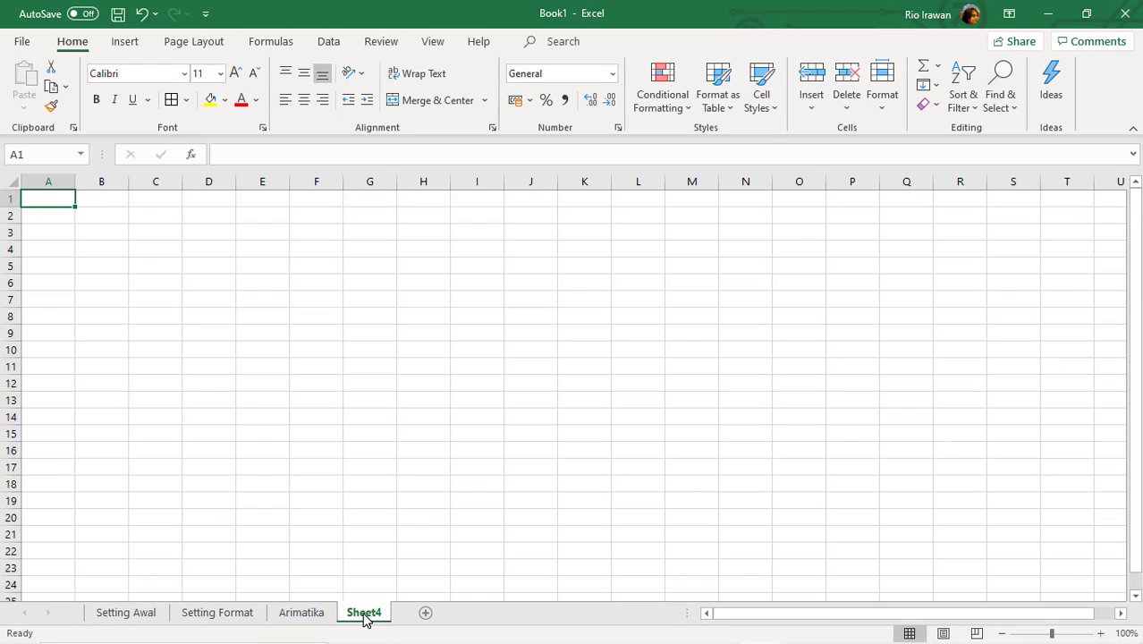
double_click(364, 616)
type("Log")
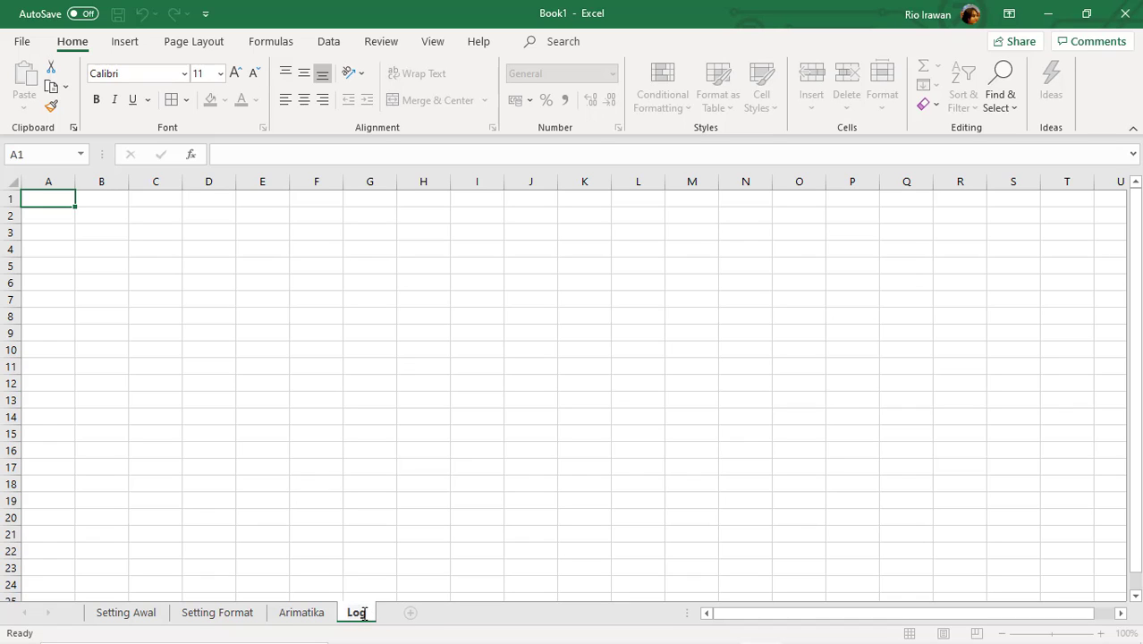
type("ical")
key("Return")
left_click(444, 532)
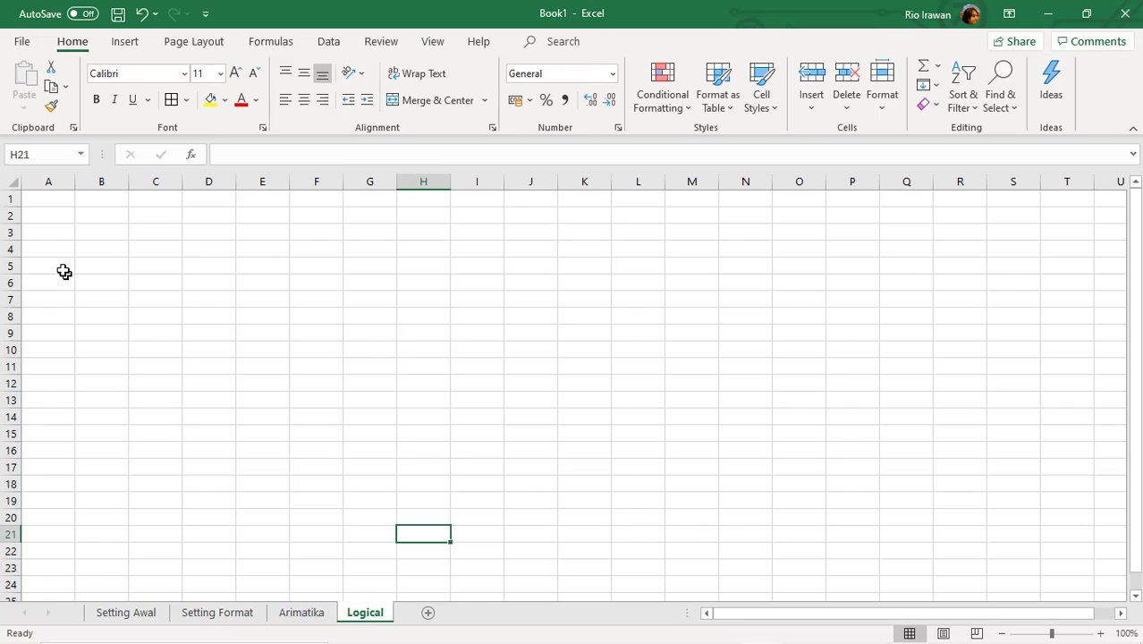
Step: Enter the title "Data Nilai Akhir Mata Pelajaran Sejarah" in cell A2
left_click(60, 263)
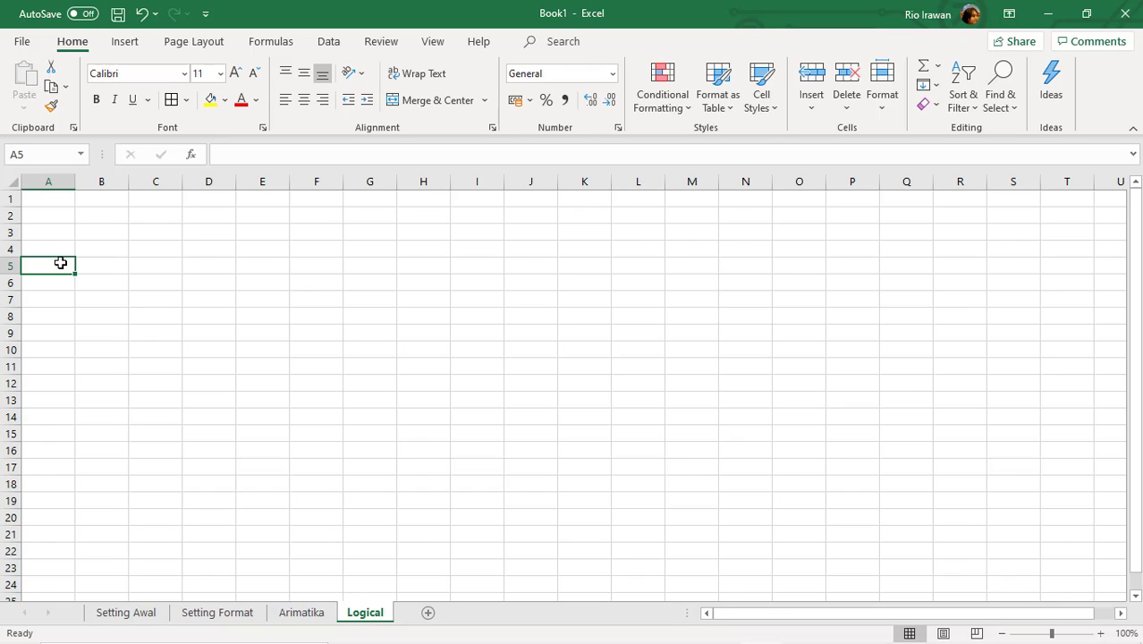
key("Up")
key("Up")
key("Up")
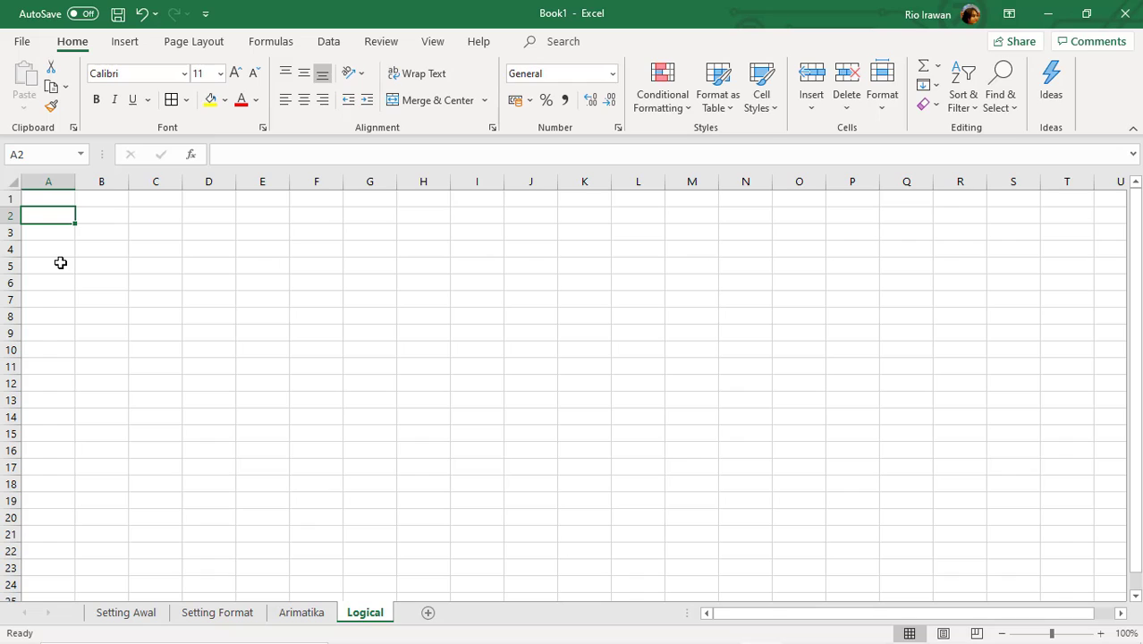
type("Data")
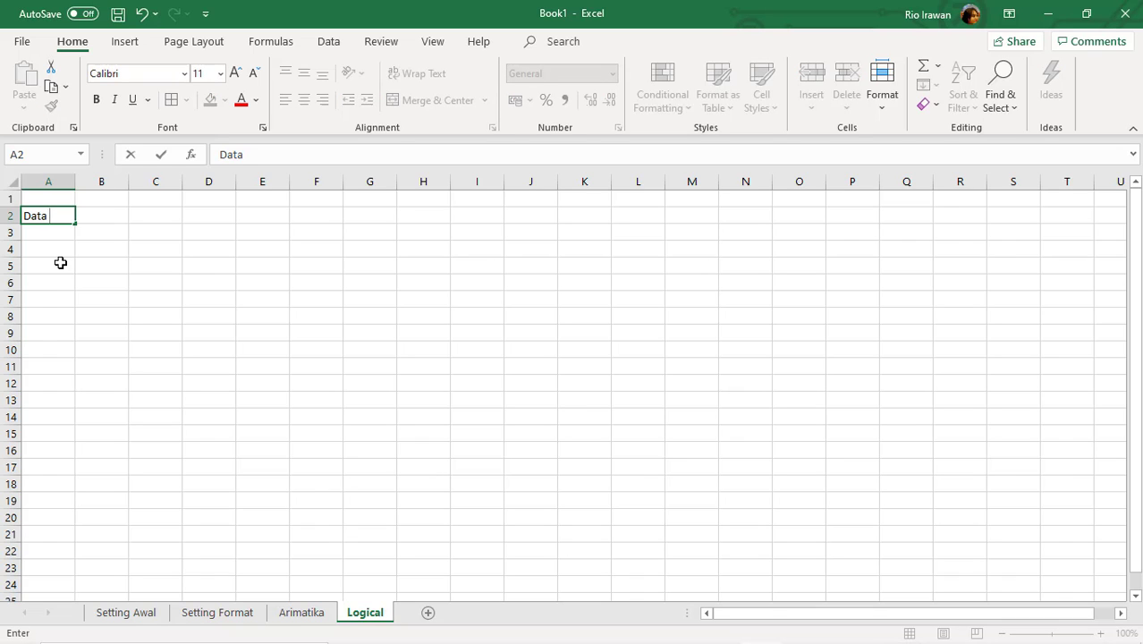
type(" Nilai Akhir Mata P")
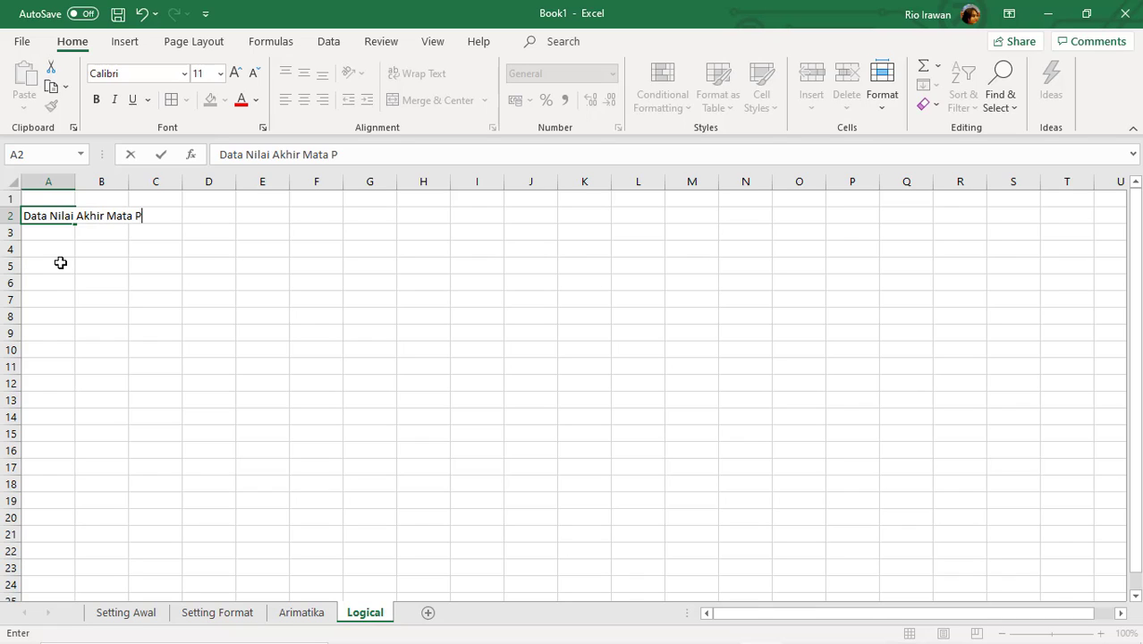
type("elajaran/Mata Kuliah")
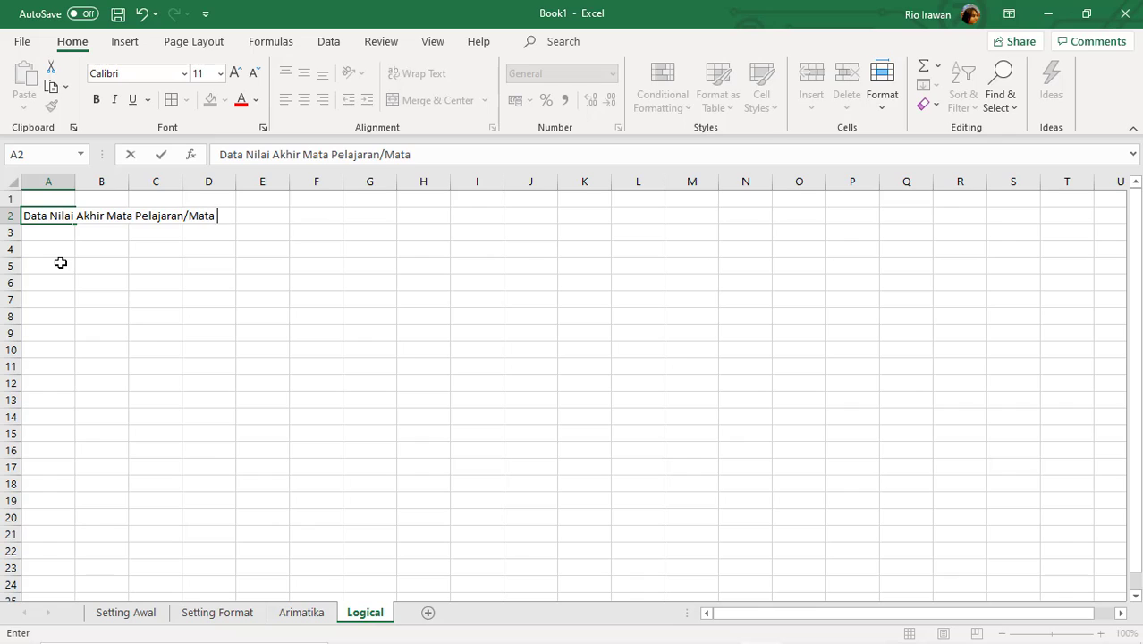
key("BackSpace")
key("BackSpace")
key("BackSpace")
key("BackSpace")
key("BackSpace")
key("BackSpace")
key("BackSpace")
key("BackSpace")
key("BackSpace")
key("BackSpace")
key("BackSpace")
key("BackSpace")
type("Sejarah")
key("Return")
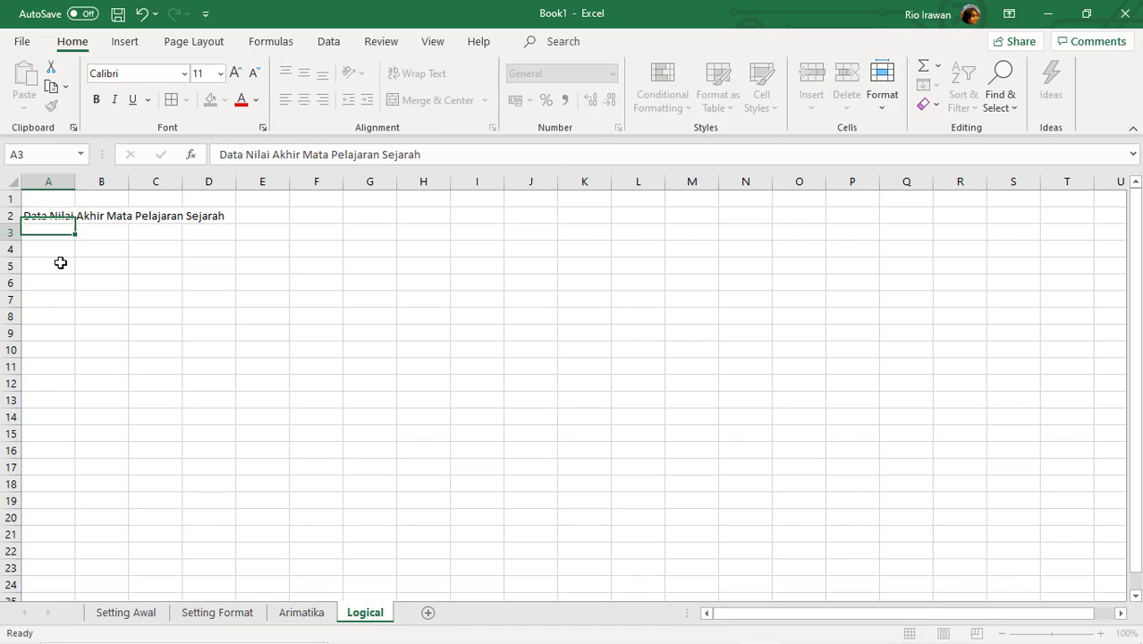
Step: Enter the headers No, Nim, Nama and Komponen Nilai in cells A4 to D4
key("Return")
type("No")
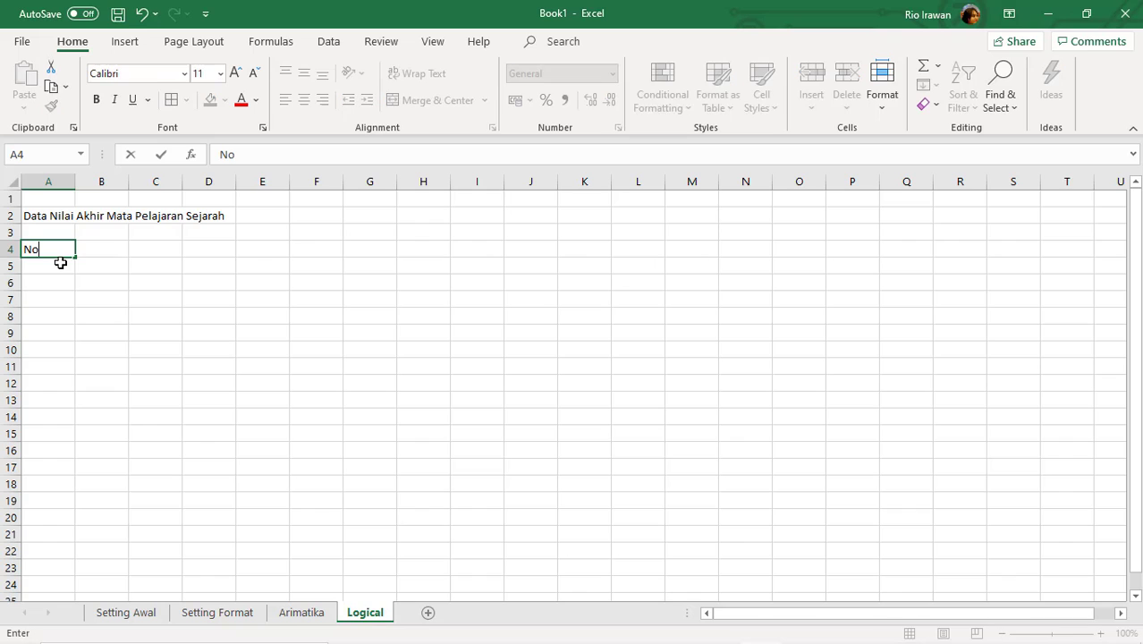
key("Tab")
type("Nim")
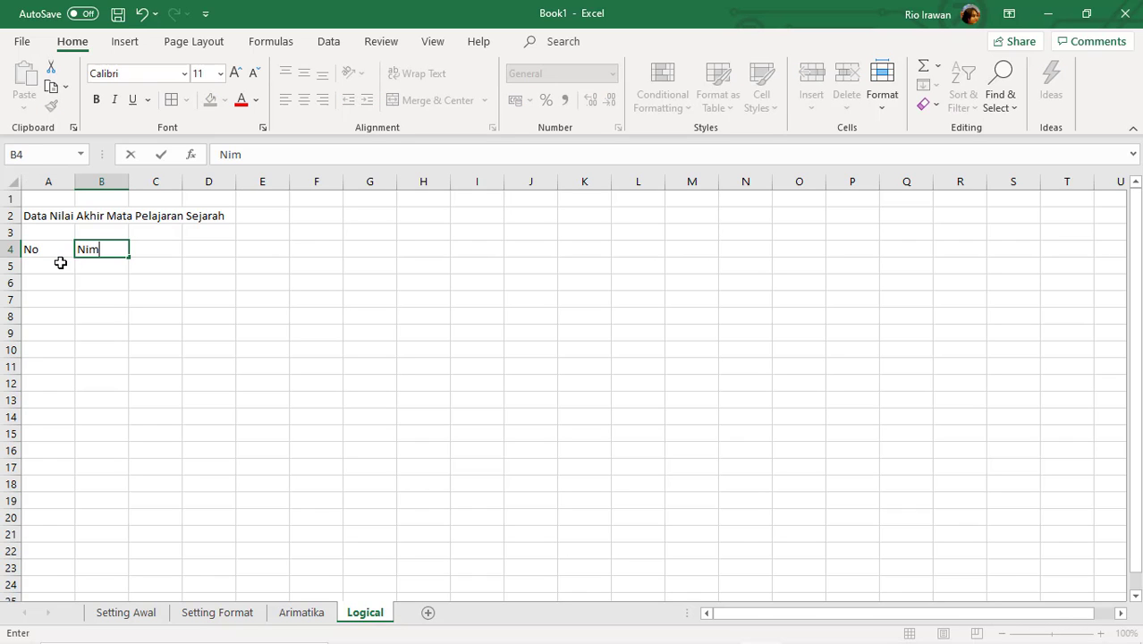
key("Tab")
type("Mam")
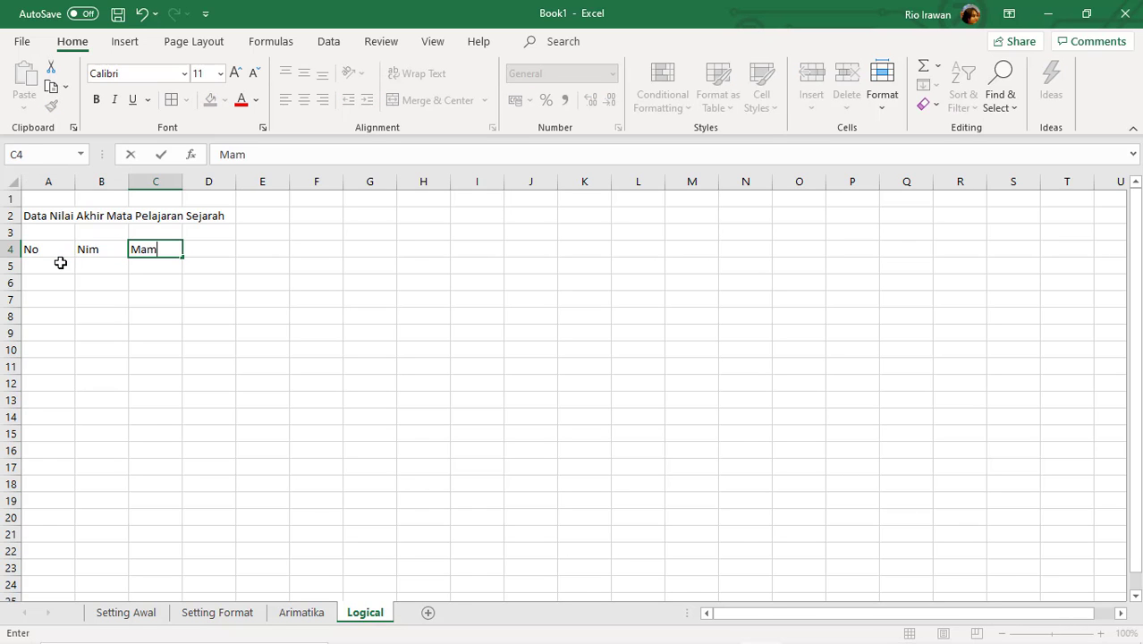
key("BackSpace")
key("BackSpace")
key("BackSpace")
type("Nama")
key("Tab")
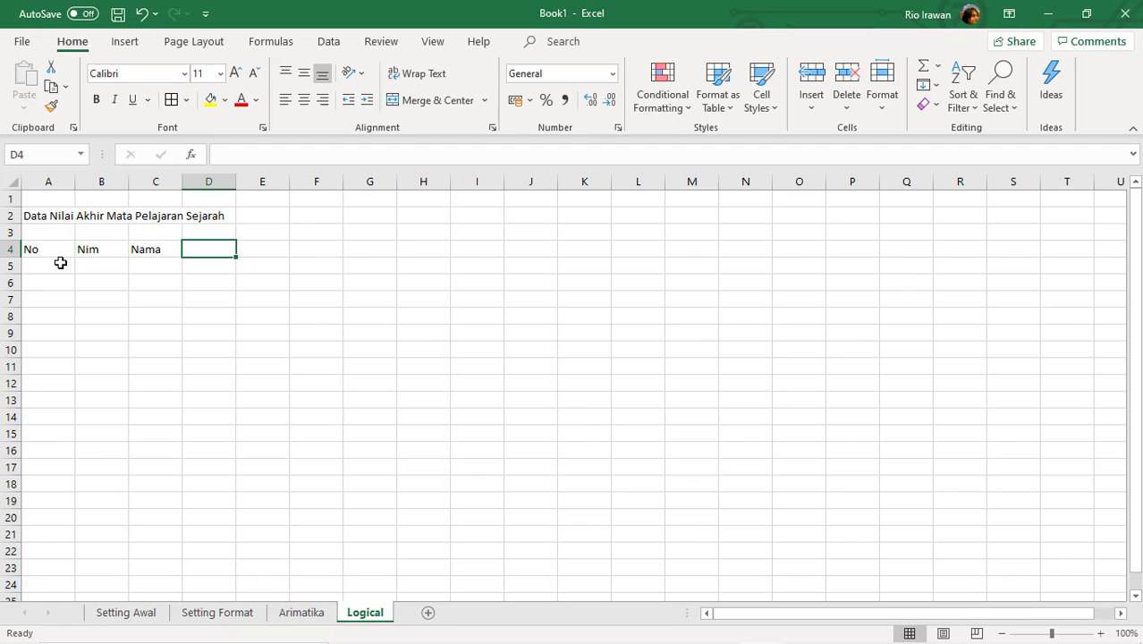
type("Komp")
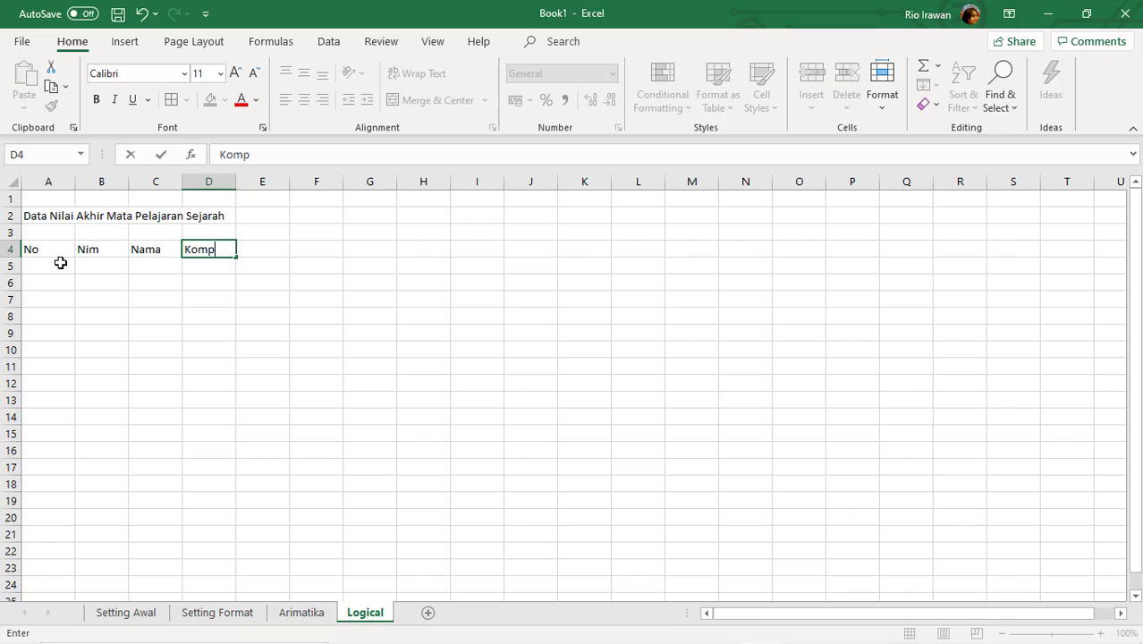
type("onen Nilai")
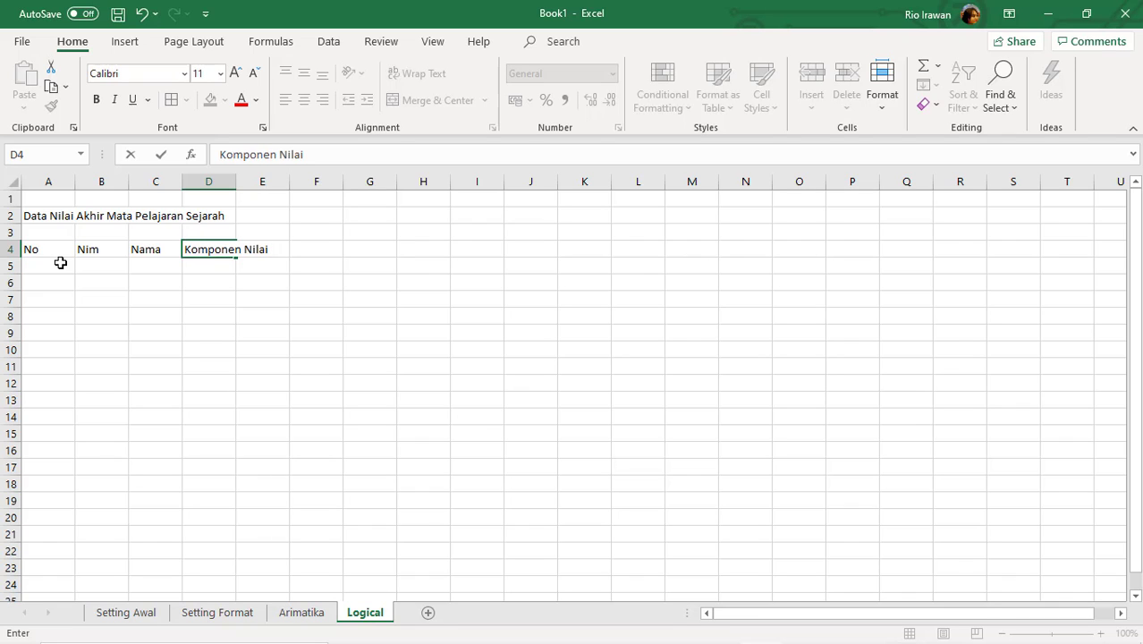
key("Return")
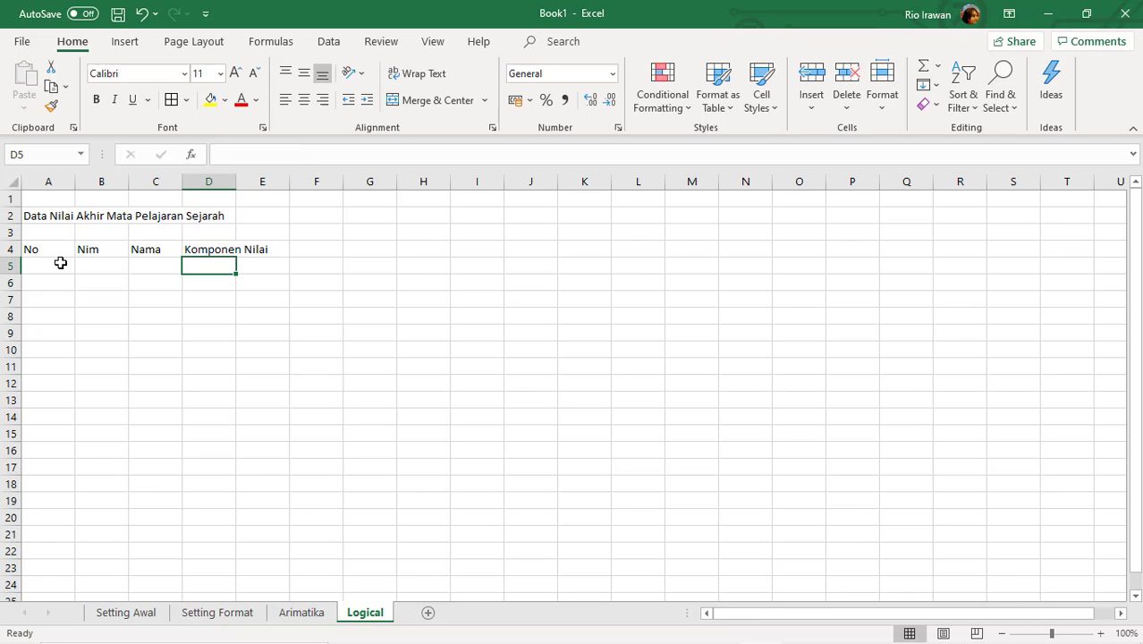
Step: Enter the subheaders Tugas, UTS and UAS in cells D5 to F5 below Komponen Nilai
type("TUga")
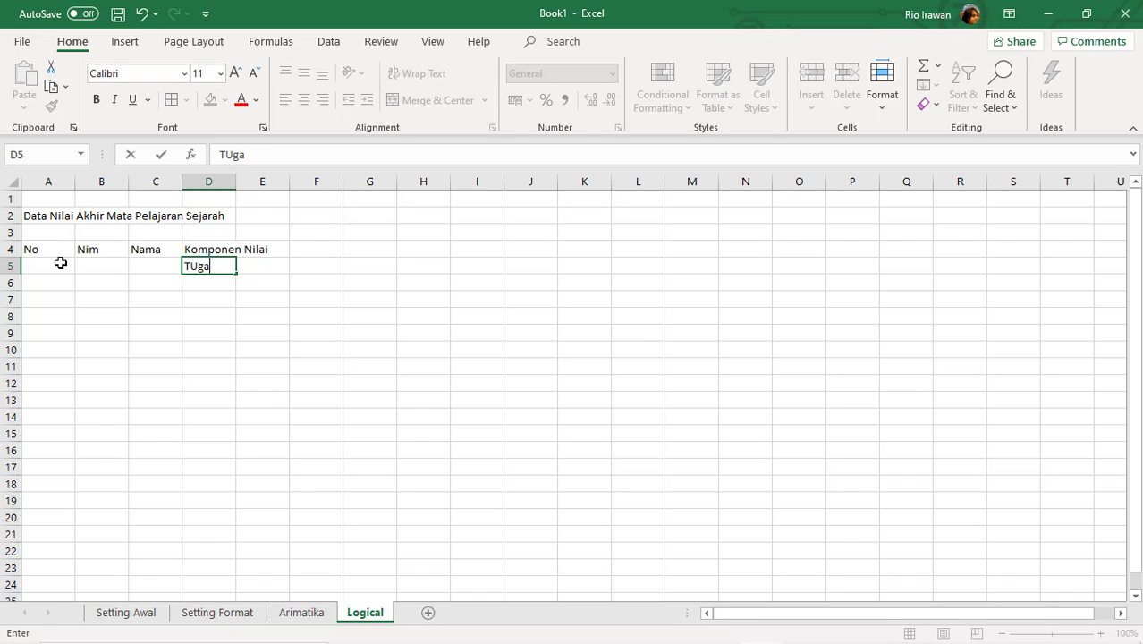
key("BackSpace")
key("BackSpace")
key("BackSpace")
type("ugas")
key("ctrl+Return")
key("Tab")
type("Keh")
key("BackSpace")
key("BackSpace")
key("BackSpace")
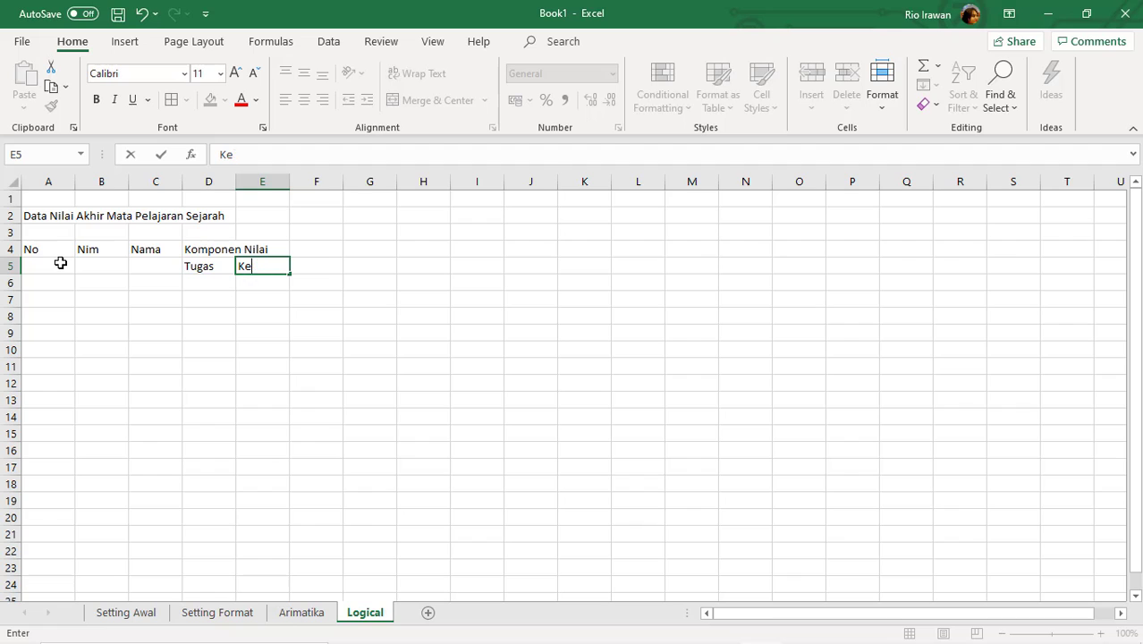
type("UTS")
key("Tab")
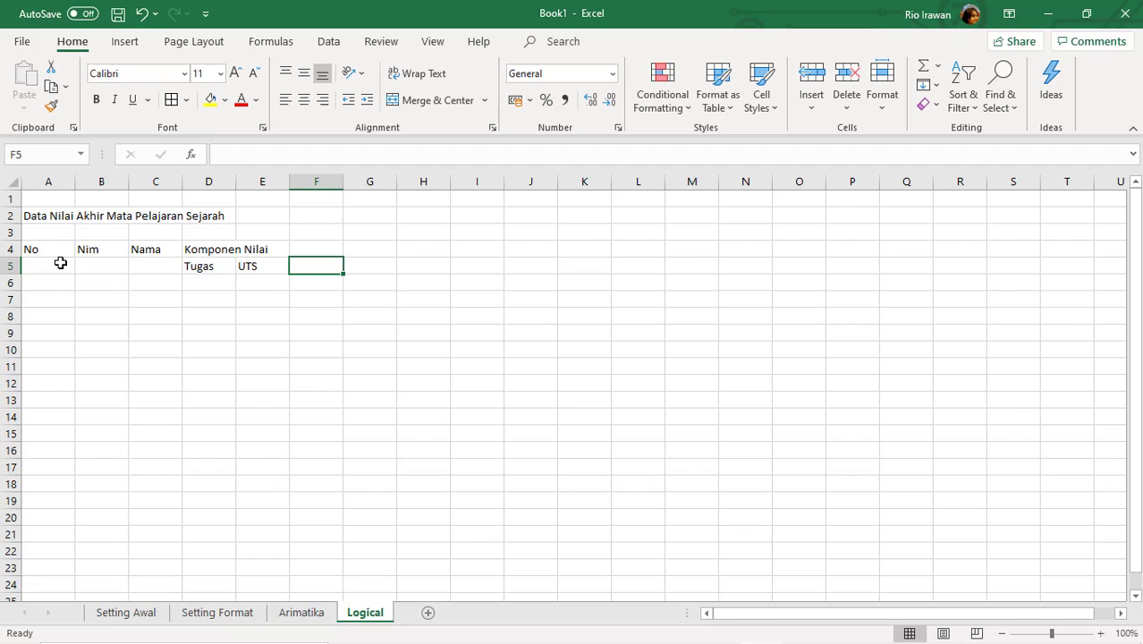
type("UAS")
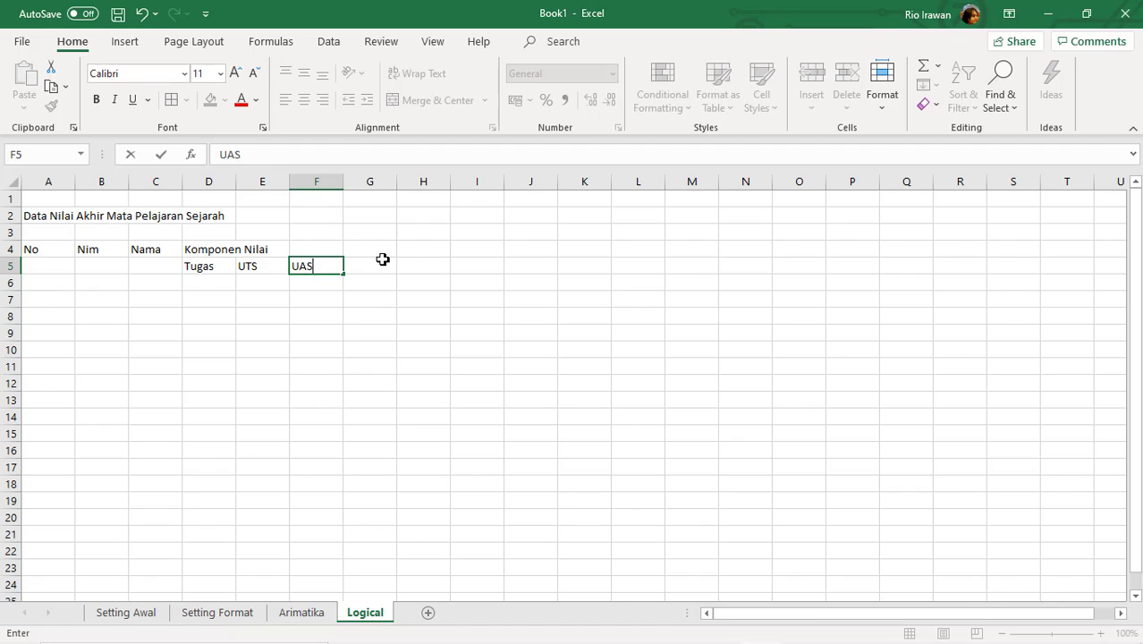
left_click(381, 264)
Step: Enter the header "Nilai Ahir" in cell G4
left_click(380, 251)
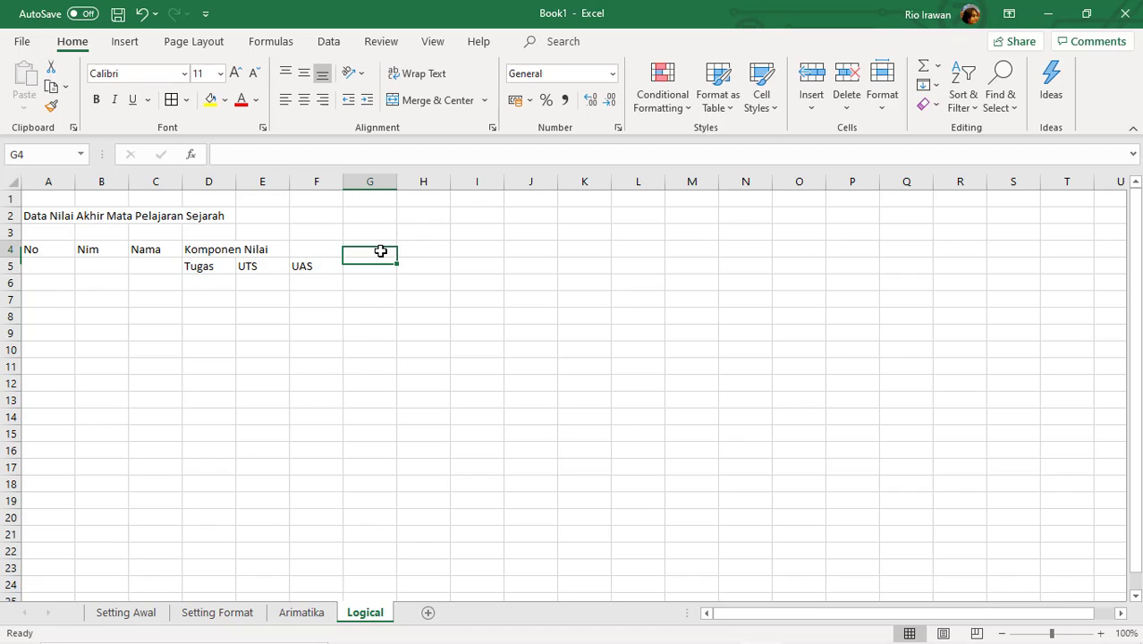
type("Nilai AK")
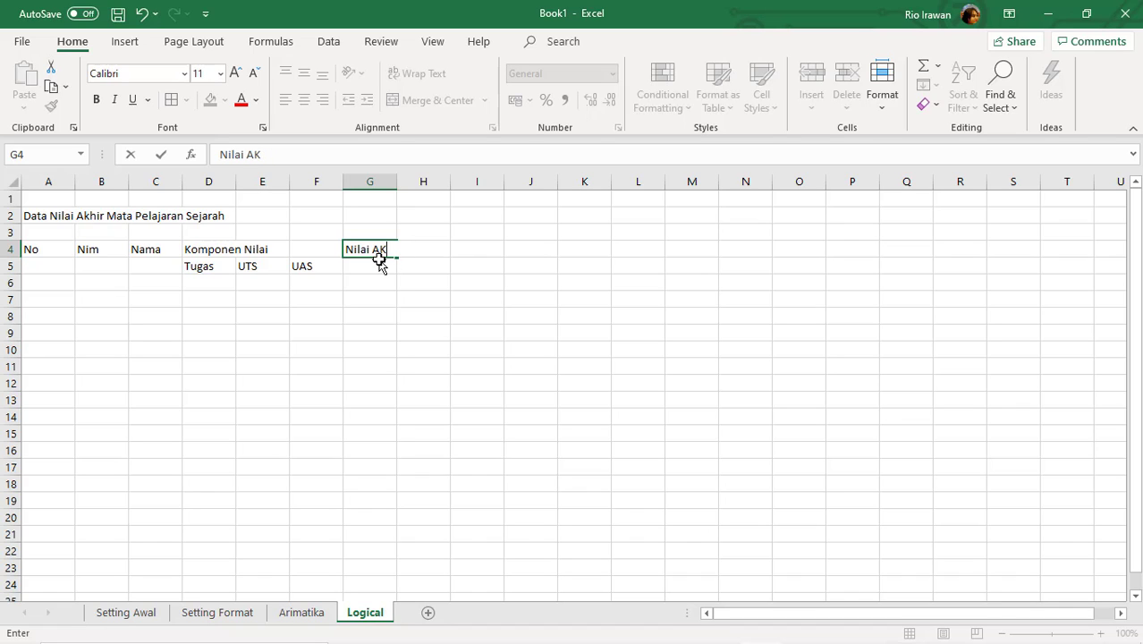
key("BackSpace")
type("hir")
left_click(378, 282)
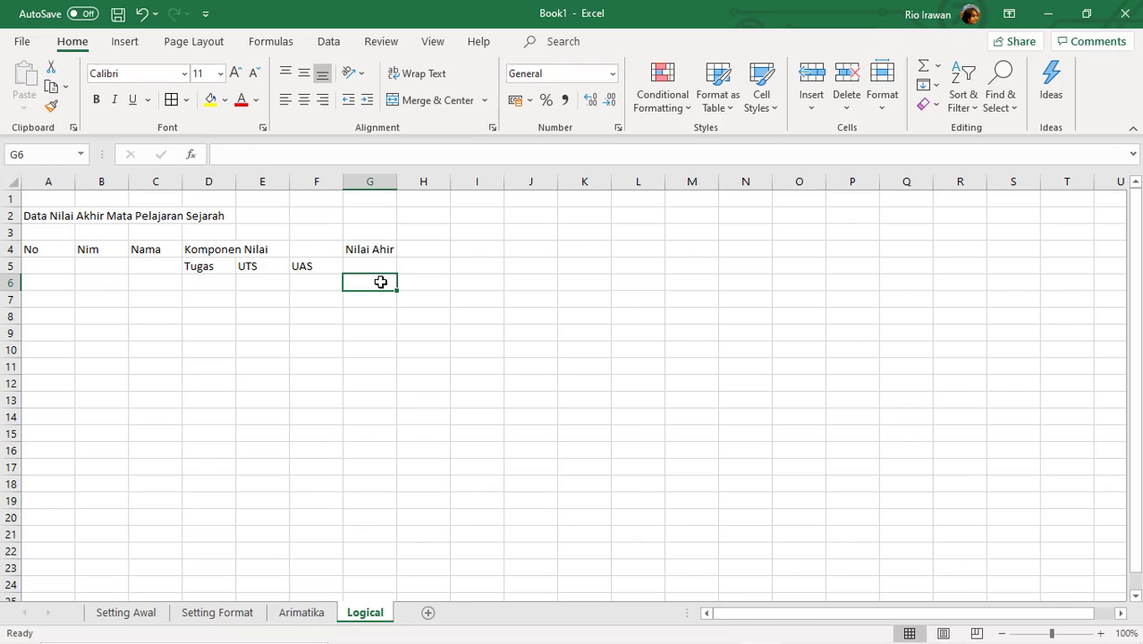
Step: Replace the header in cell G4 with the abbreviation NA
left_click(378, 253)
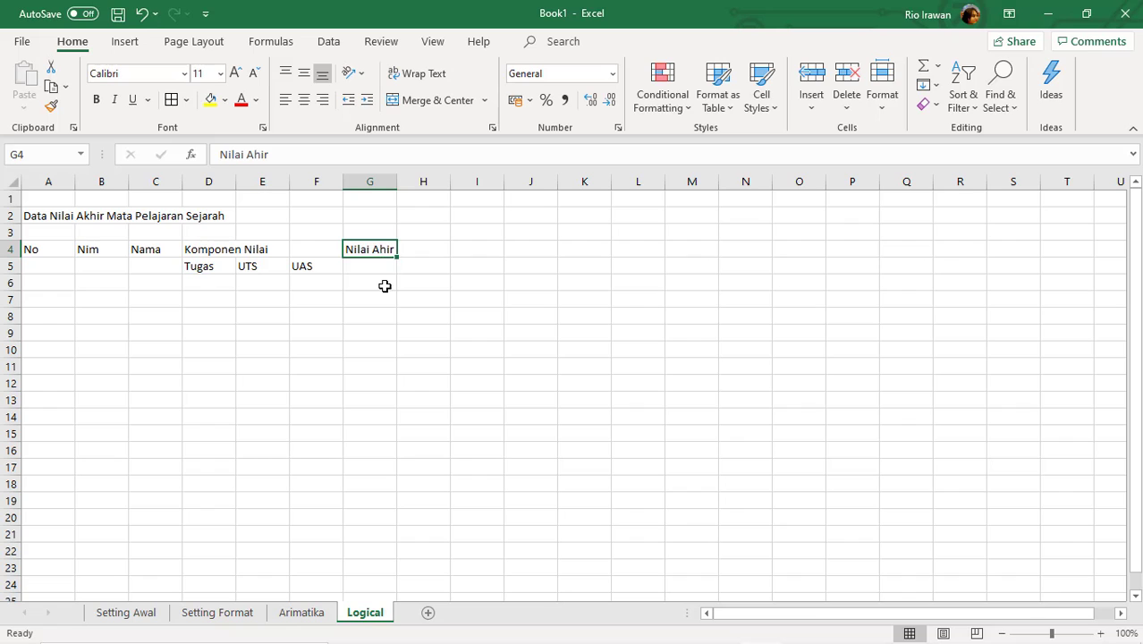
left_click(383, 283)
left_click(399, 252)
left_click(383, 251)
type("NA")
key("Return")
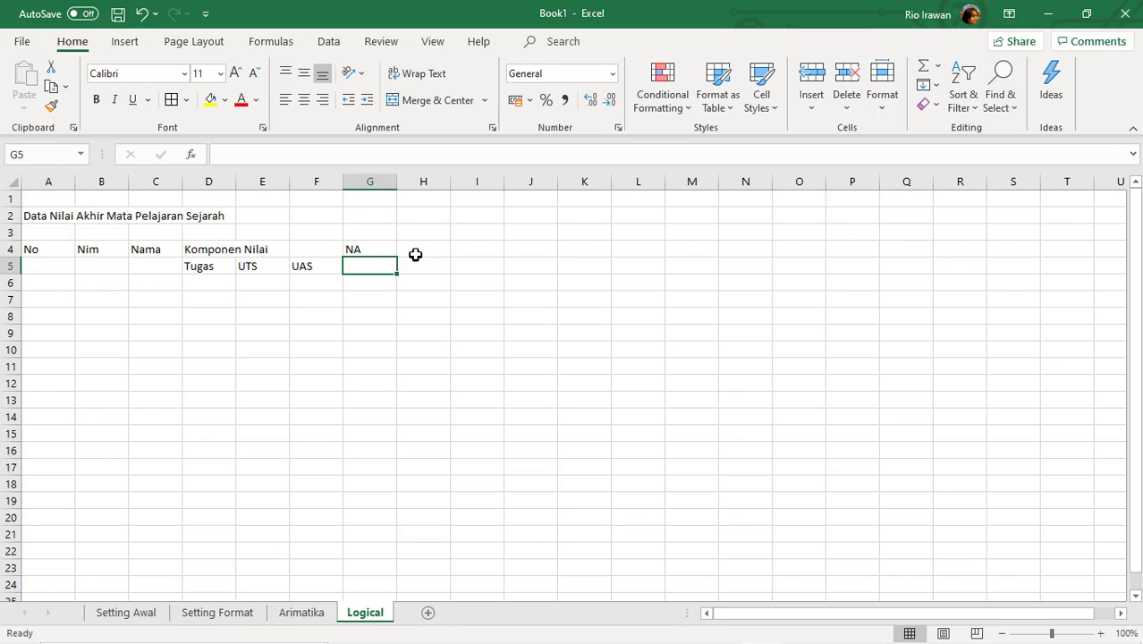
Step: Set the header in cell G4 to "Nilai Akhir"
left_click(375, 249)
type("Nilai")
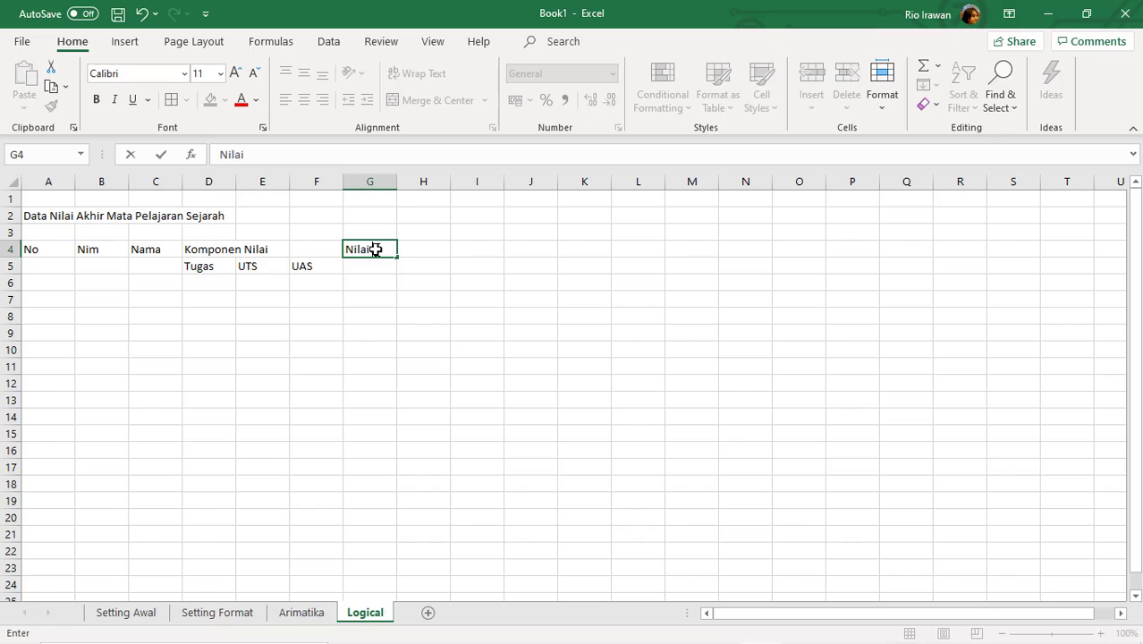
type(" AKhi")
key("BackSpace")
key("BackSpace")
key("BackSpace")
type("khir")
key("Return")
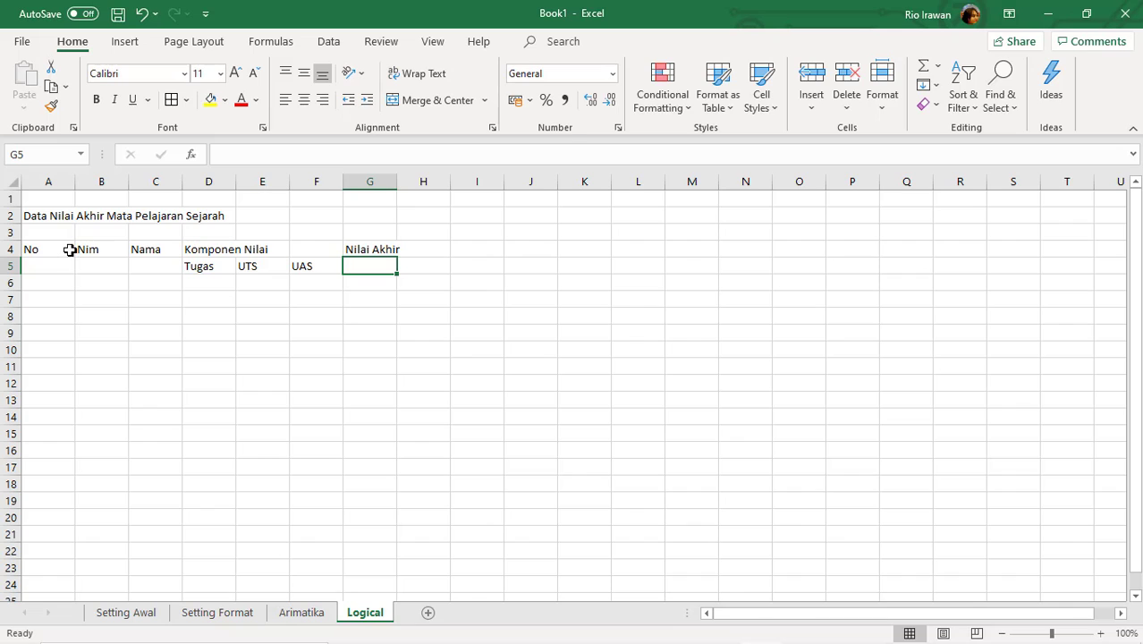
Step: Merge and center the No, Nim, Nama and Nilai Akhir headers across rows 4 and 5, and Komponen Nilai across D4:F4
left_click_drag(66, 252, 153, 268)
left_click(418, 99)
left_click(418, 100)
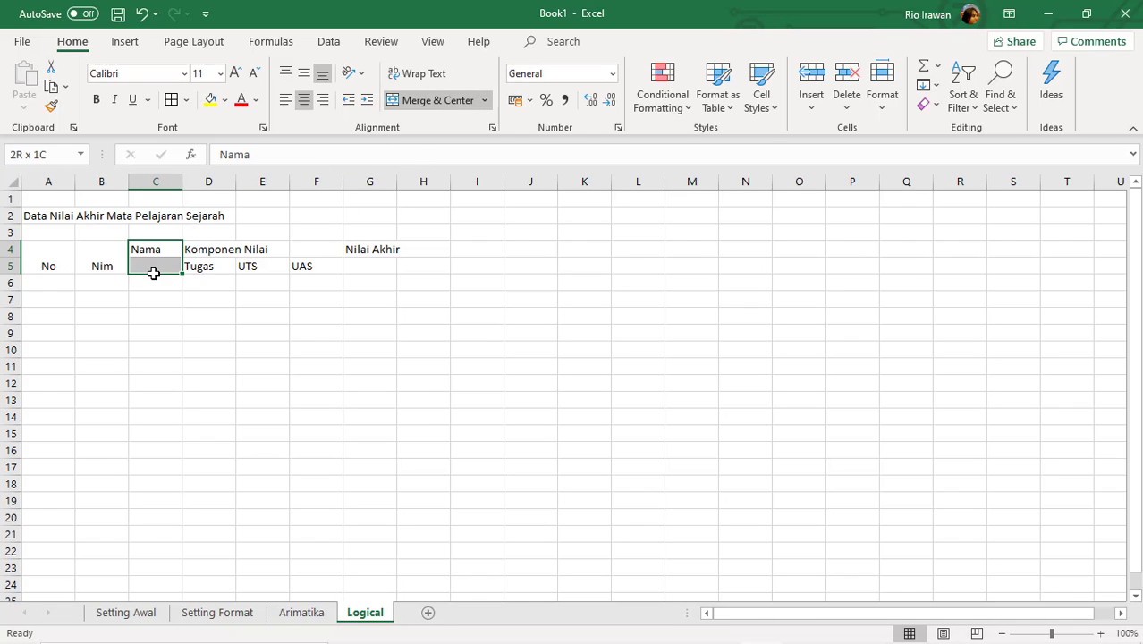
left_click(426, 104)
left_click_drag(363, 252, 365, 265)
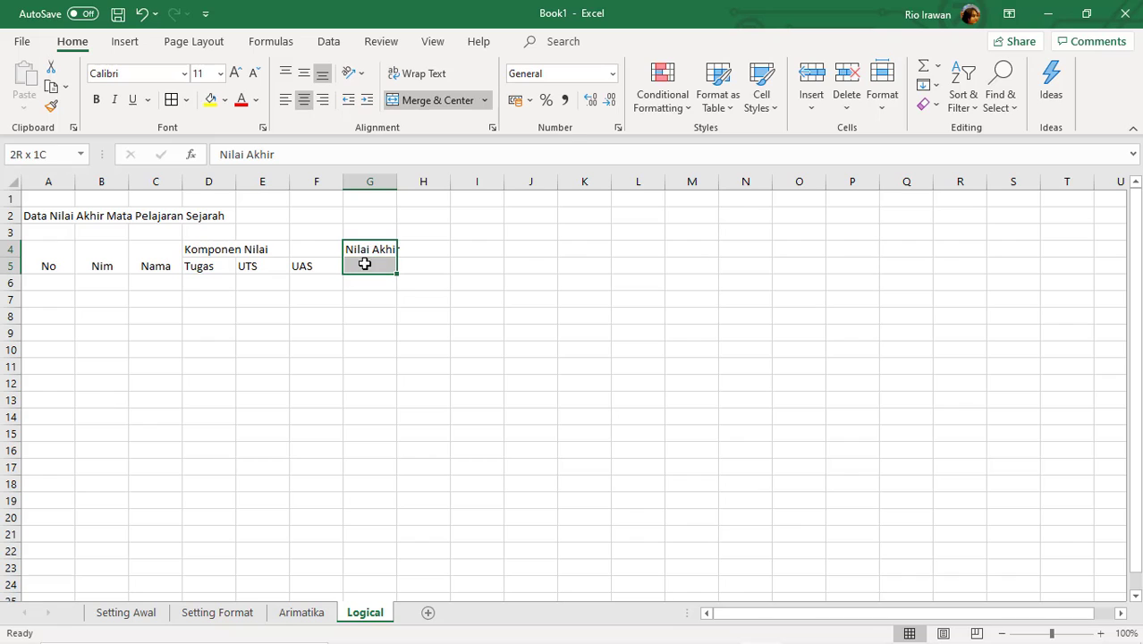
left_click(427, 102)
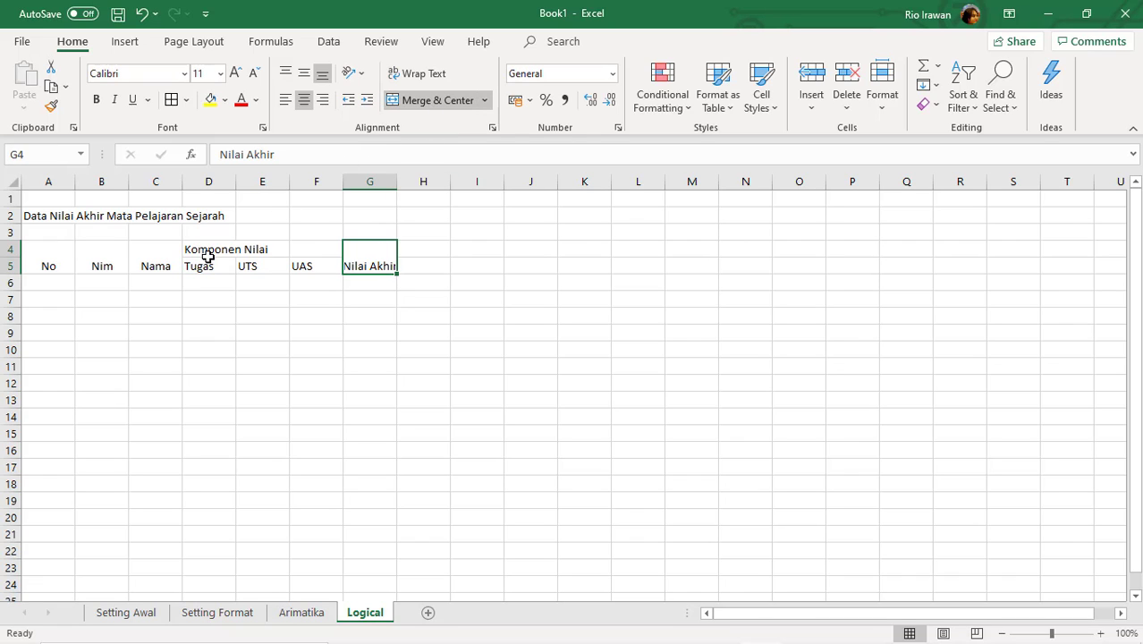
left_click_drag(208, 254, 311, 251)
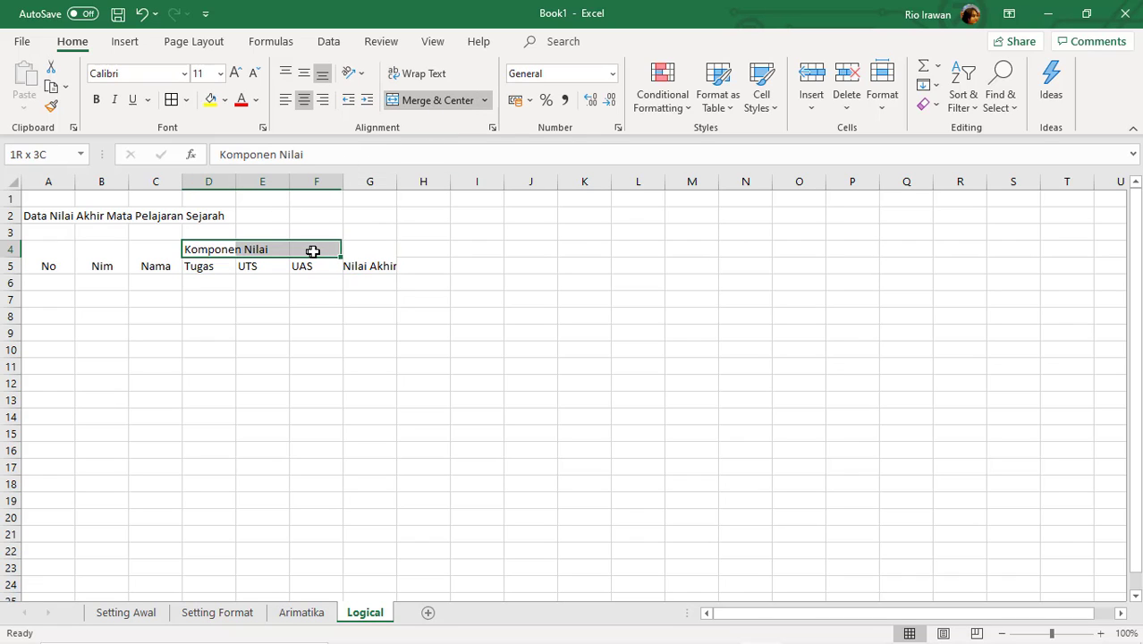
left_click(425, 100)
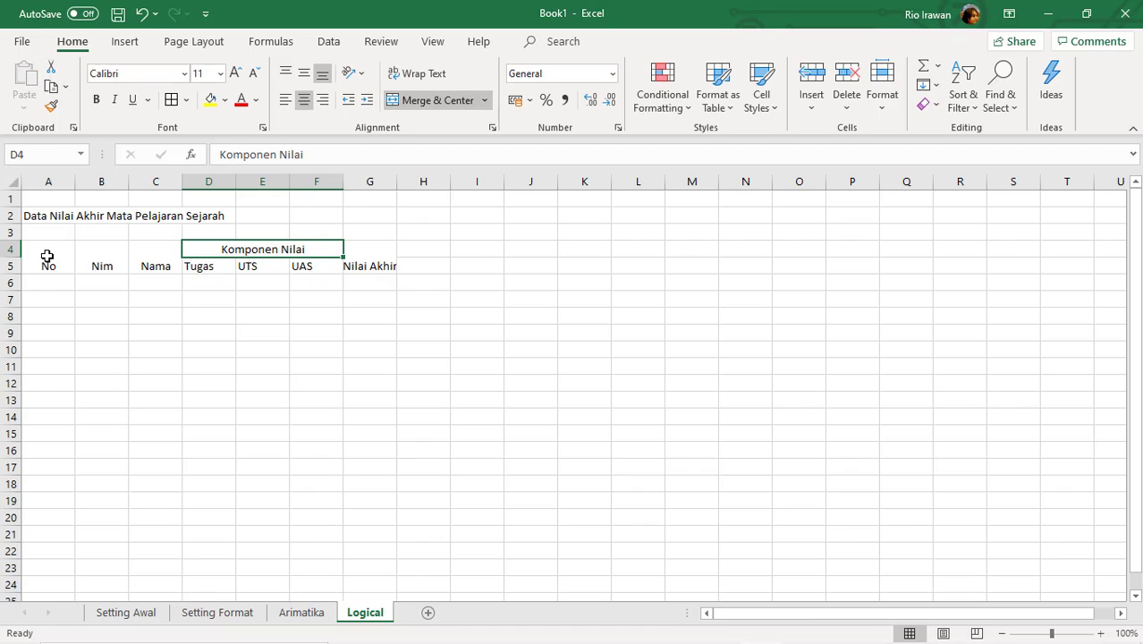
Step: Apply all borders to the table header range A4:G5
left_click_drag(46, 254, 358, 261)
left_click(171, 99)
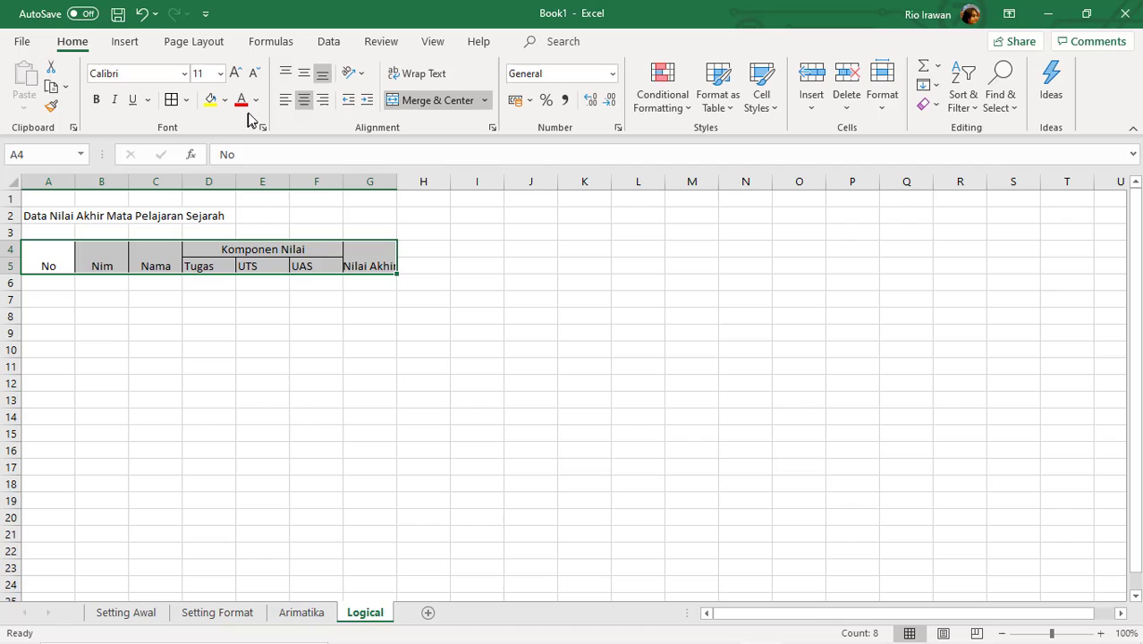
Step: Middle-align the table headers in A4:G5 vertically, then narrow column A and widen columns B and C
left_click(306, 75)
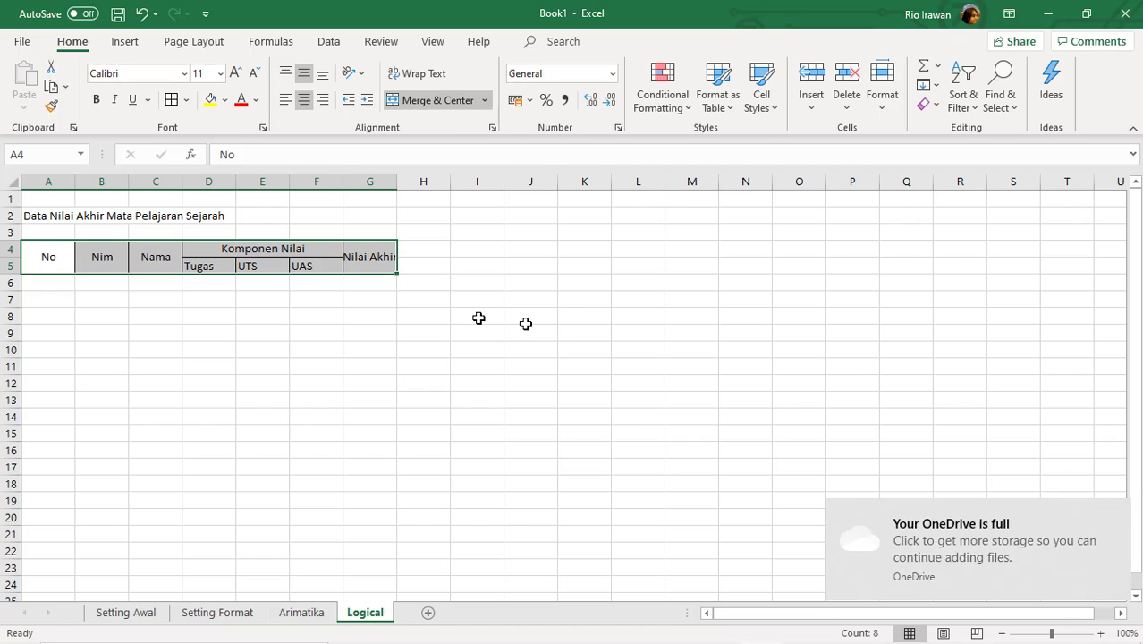
left_click(46, 282)
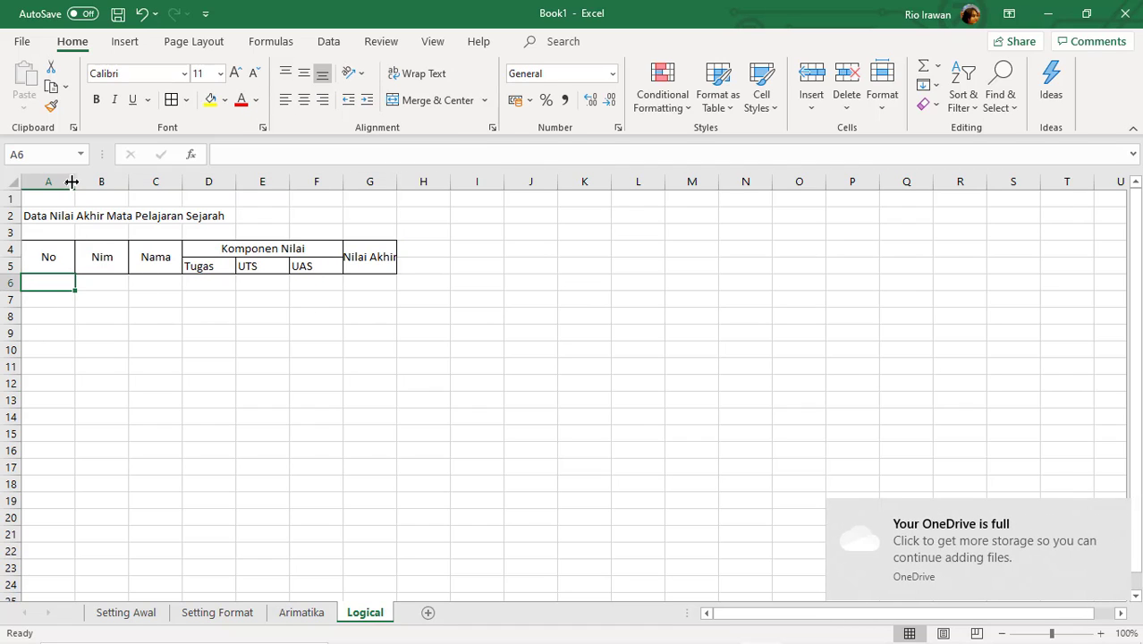
left_click_drag(76, 182, 262, 182)
Step: Center the table headers in A4:G5 horizontally and wrap the text of the Nilai Akhir header in G4
left_click_drag(27, 257, 448, 256)
left_click(305, 100)
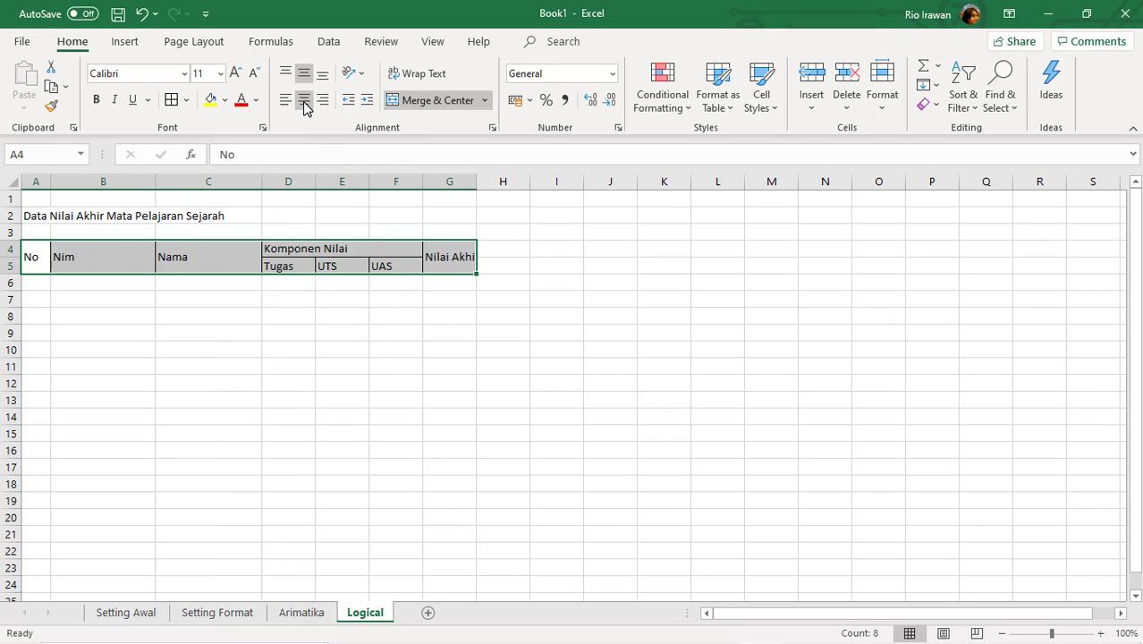
left_click(304, 100)
left_click(440, 261)
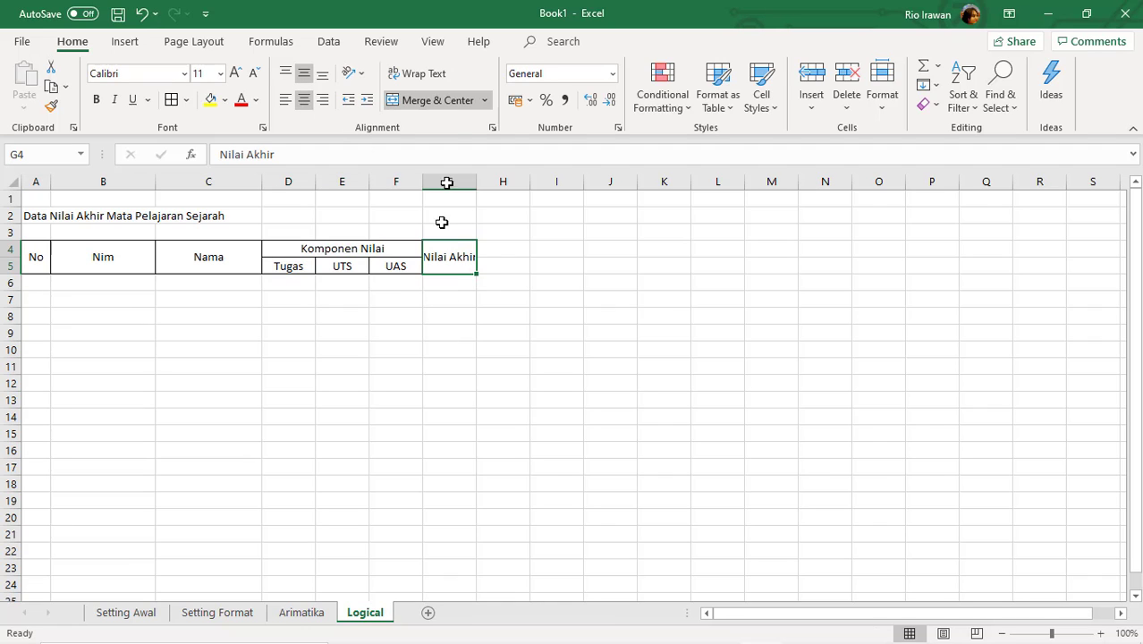
left_click(437, 75)
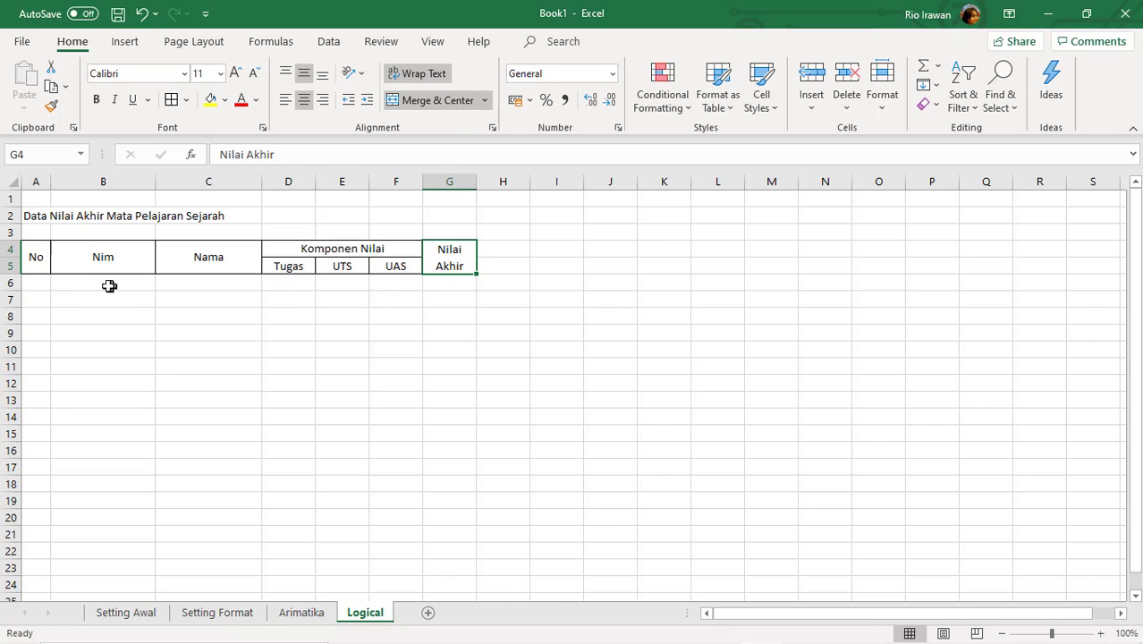
Step: Number the table rows 1 to 5 in cells A6:A10 and center the numbers horizontally
left_click(37, 285)
type("1")
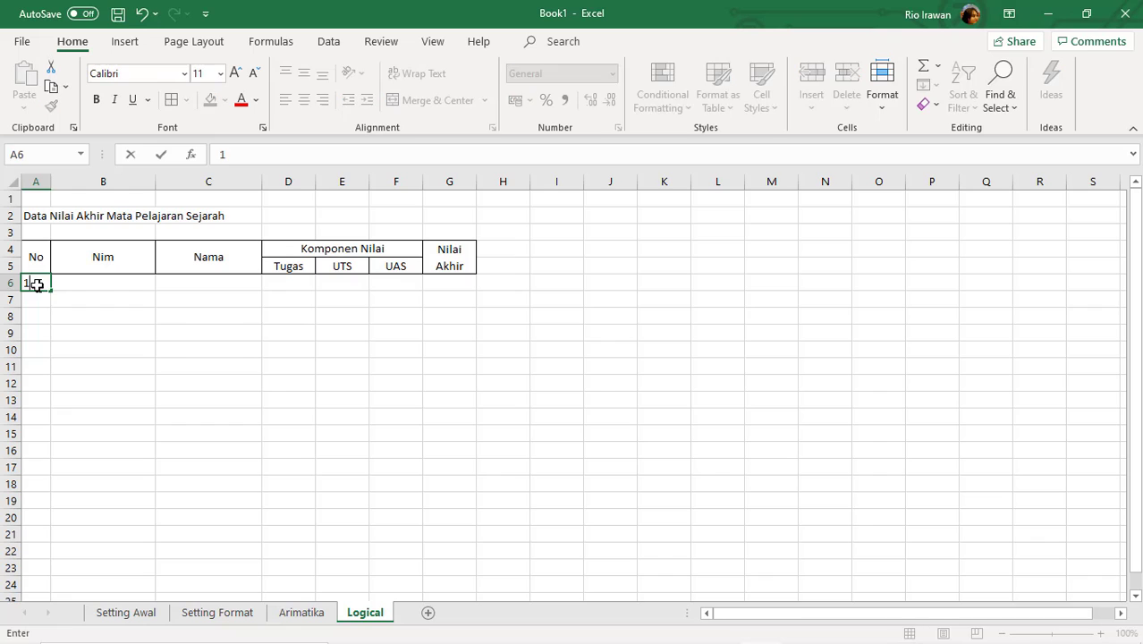
key("Return")
type("2")
key("Return")
type("3")
key("Return")
type("4")
key("Return")
type("5")
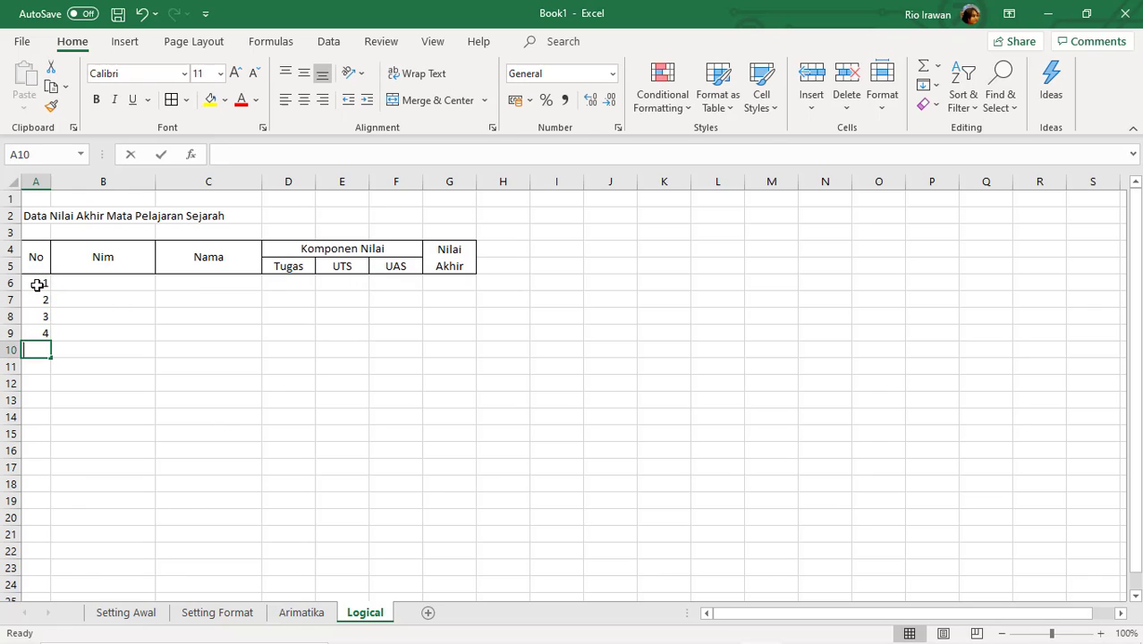
left_click_drag(36, 285, 33, 351)
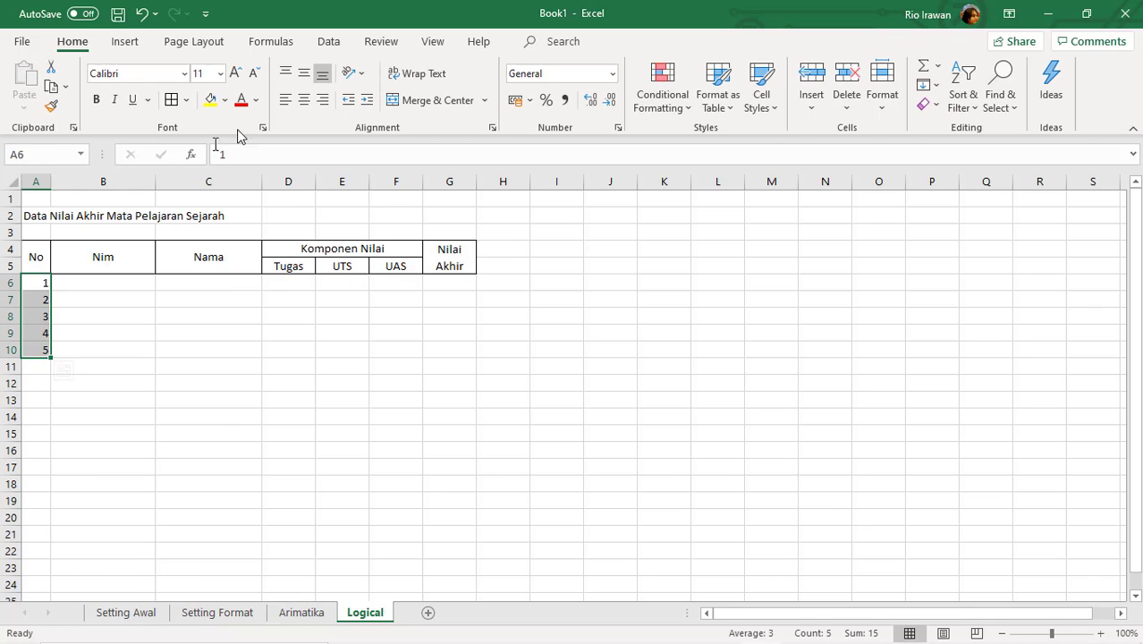
left_click(304, 99)
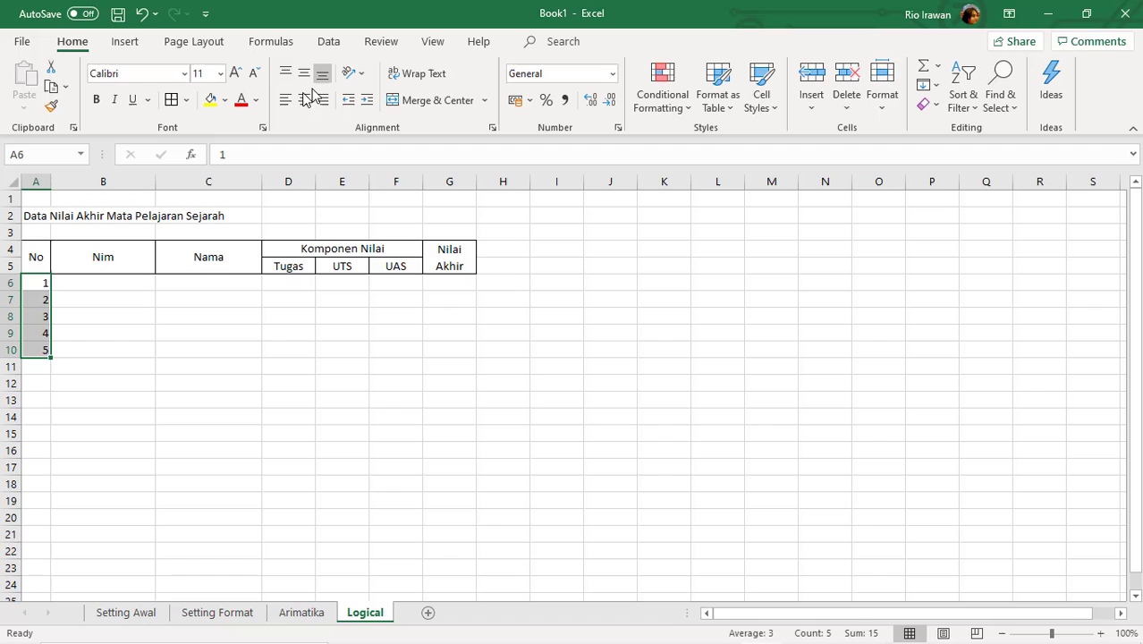
left_click(56, 351)
Step: Apply all borders to the table body range A6:G10
left_click_drag(44, 286, 462, 336)
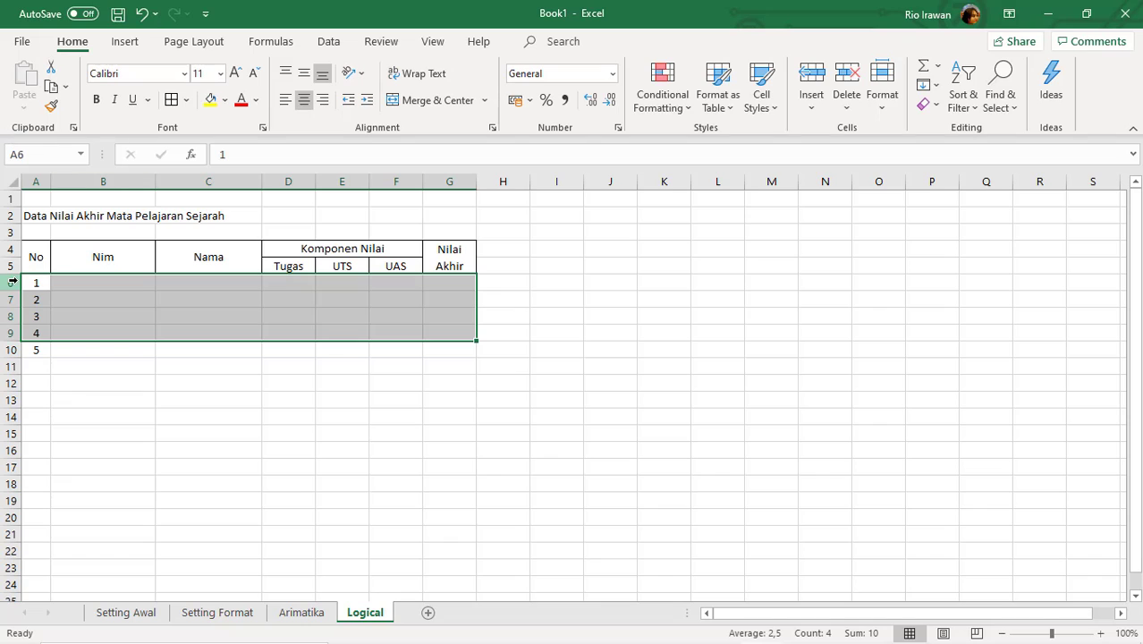
key("shift+Down")
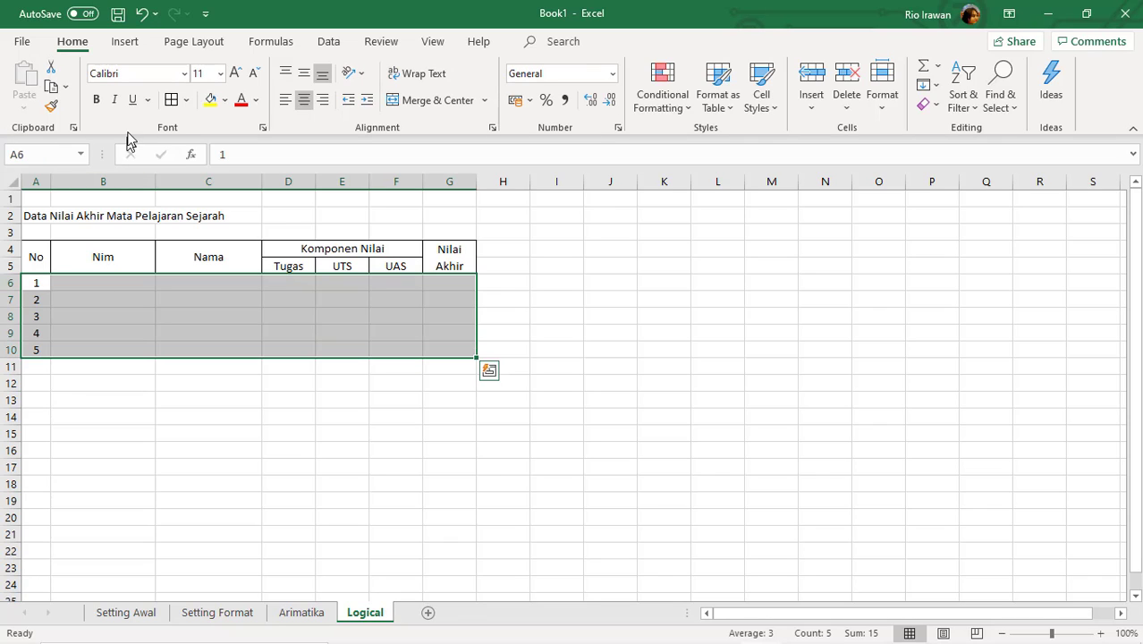
left_click(171, 100)
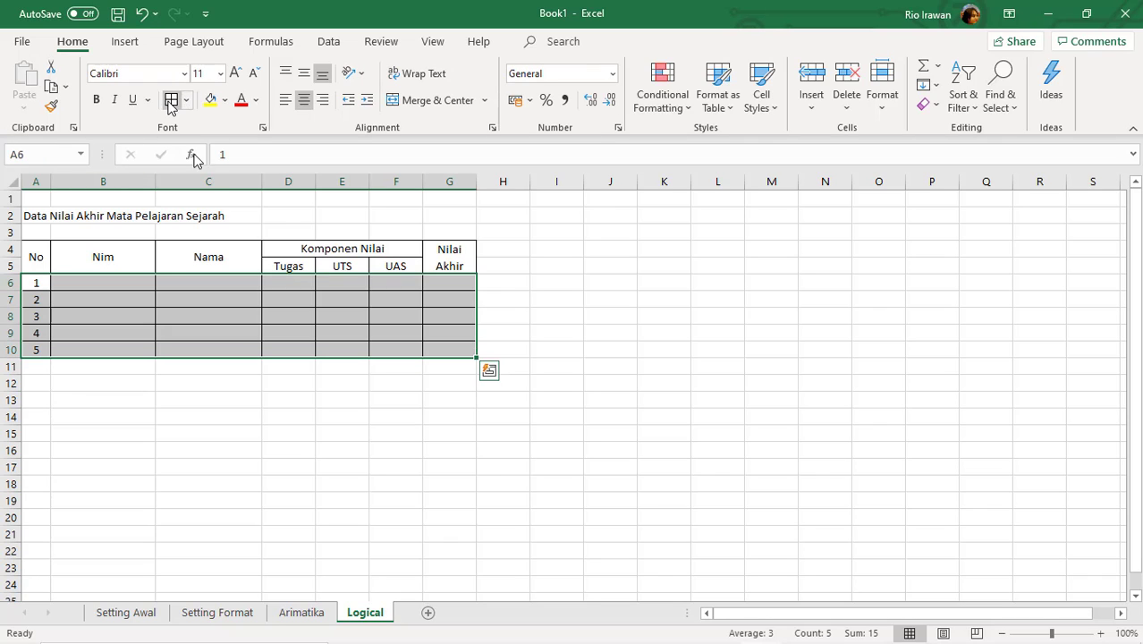
left_click(255, 334)
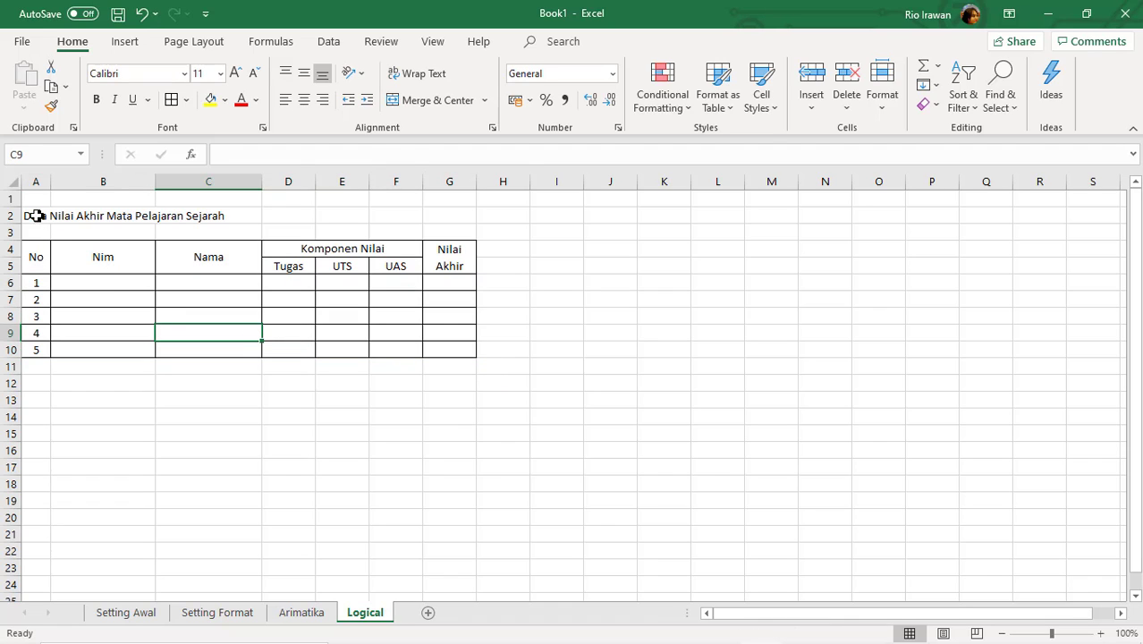
Step: Make the table title in cell A2 bold and set its font size to 20
left_click(39, 215)
left_click(96, 100)
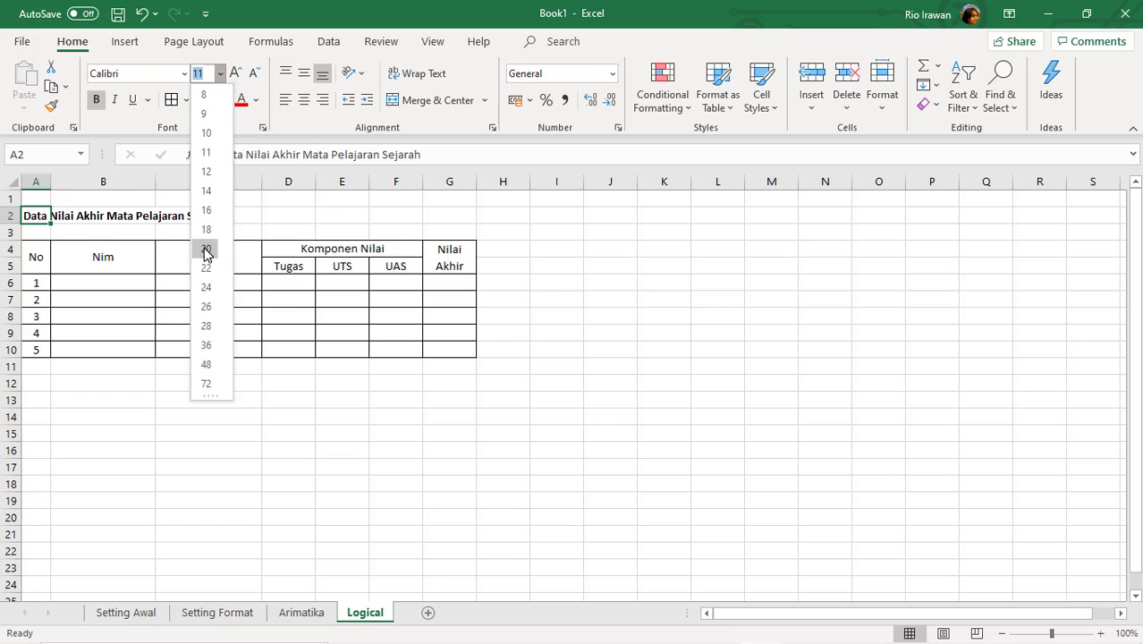
left_click(206, 248)
left_click(98, 426)
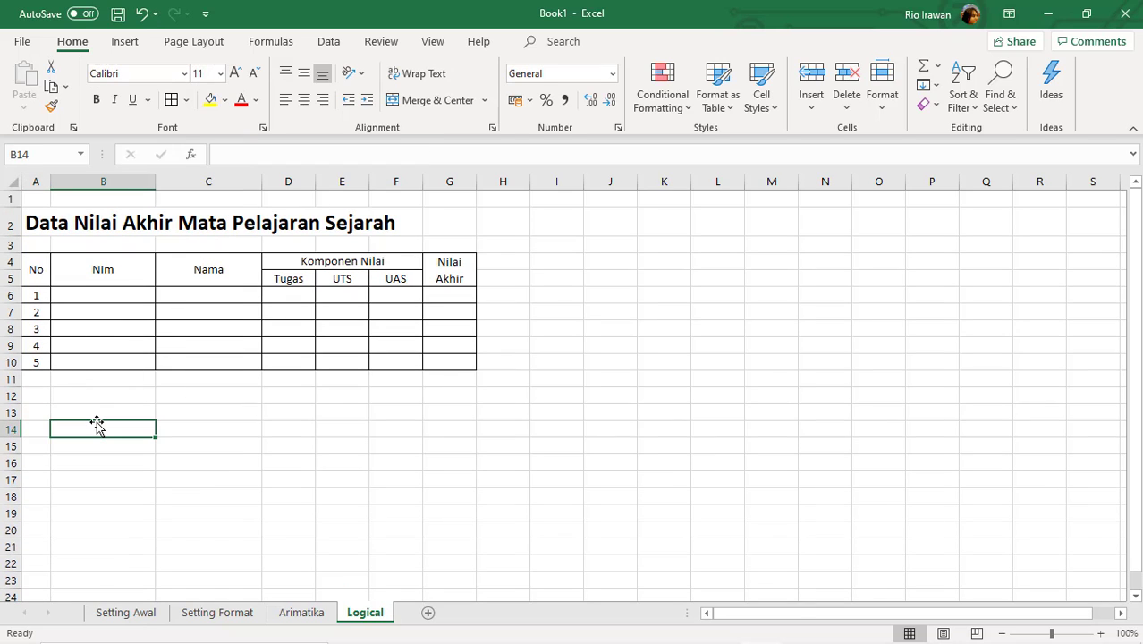
left_click(96, 397)
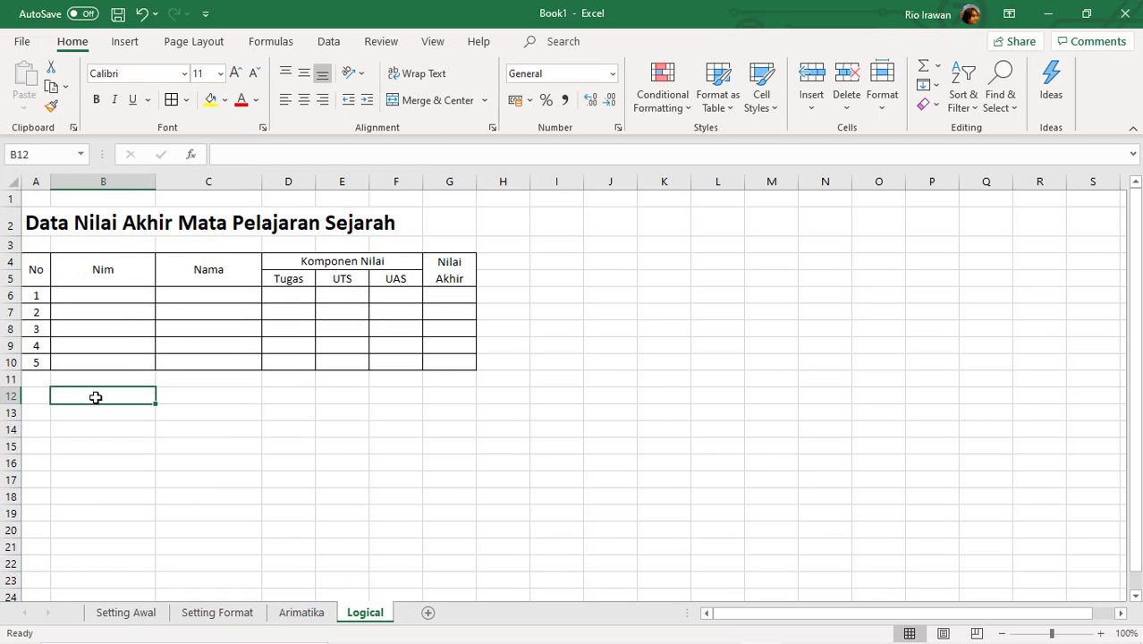
Step: Enter the first student's ID number in the Nim column at cell B6
left_click(81, 295)
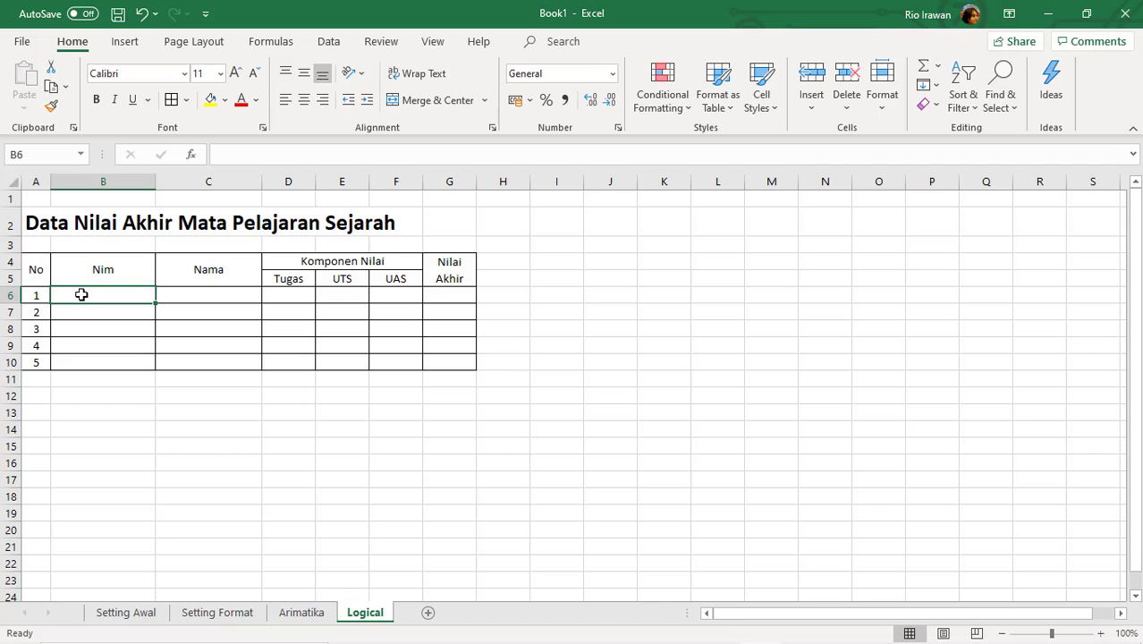
type("2")
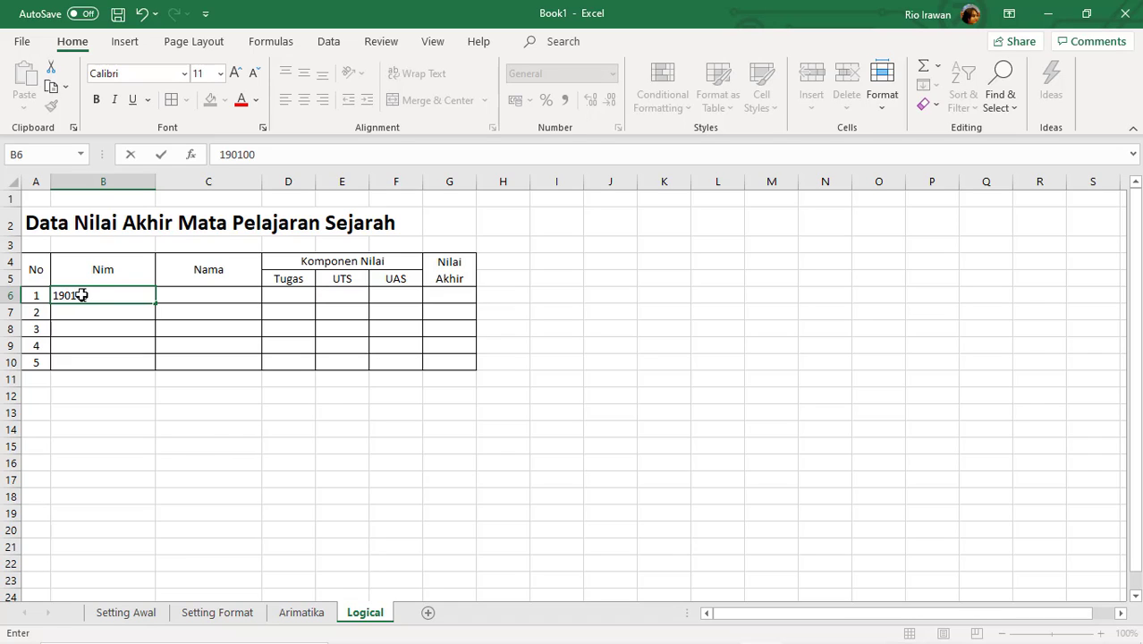
key("Return")
left_click(148, 297)
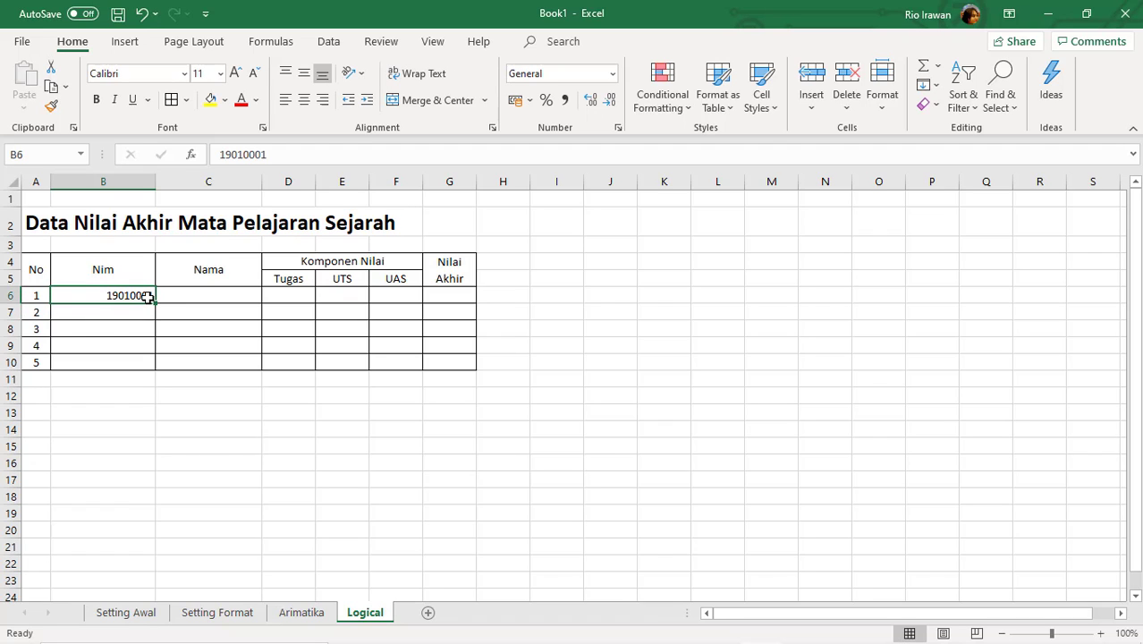
type("19")
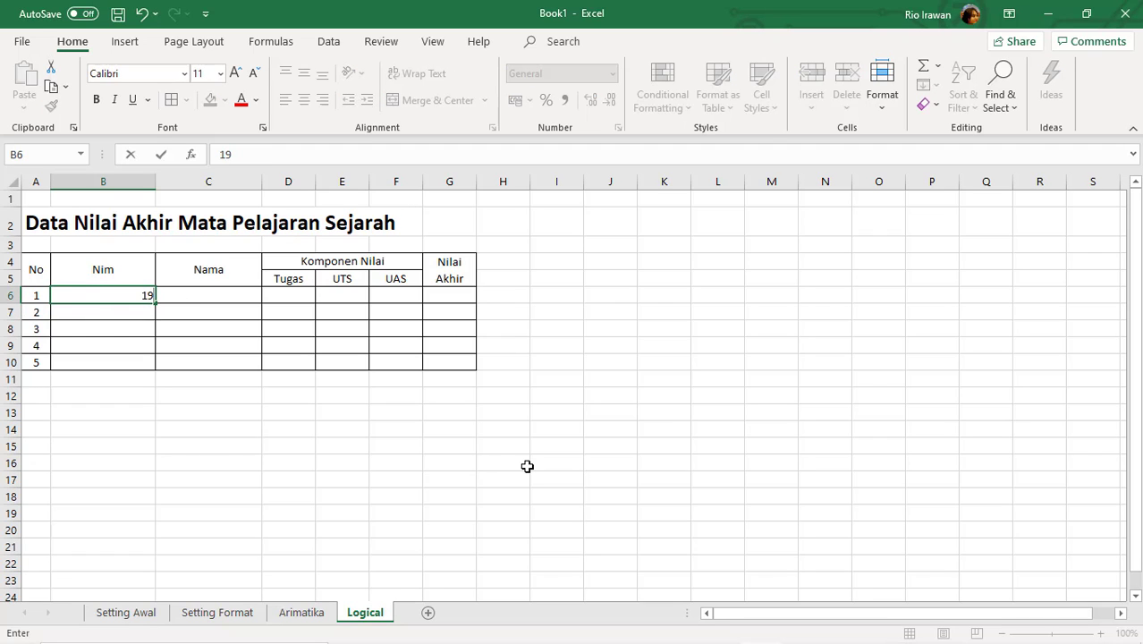
key("Return")
key("ctrl+z")
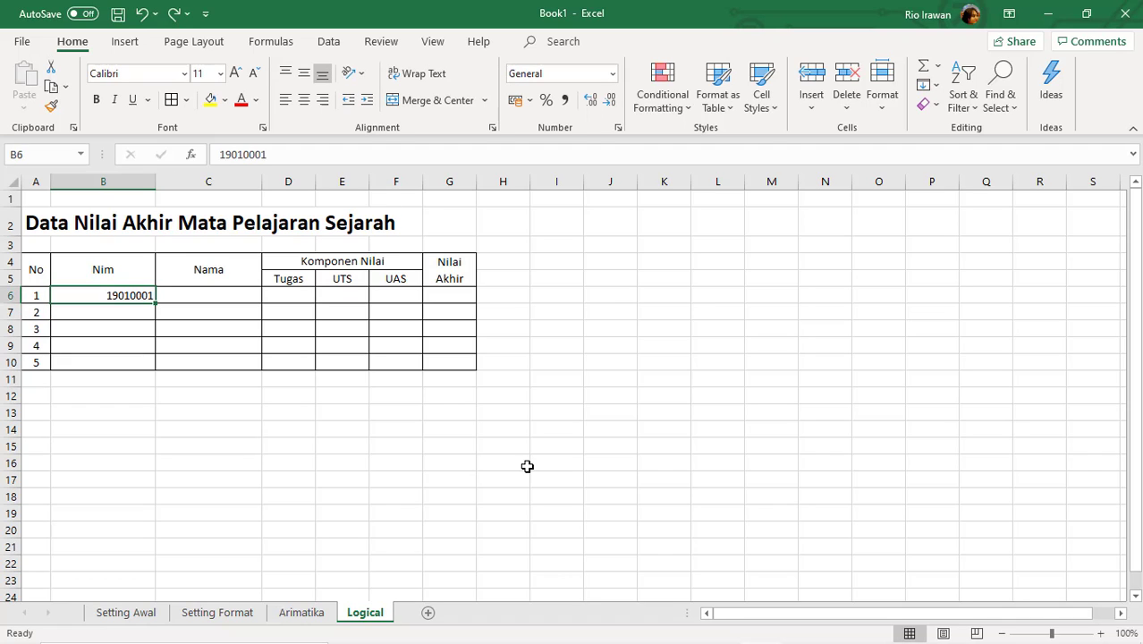
Step: Enter the second student's consecutive ID number in cell B7 of the Nim column
key("Return")
type("19010")
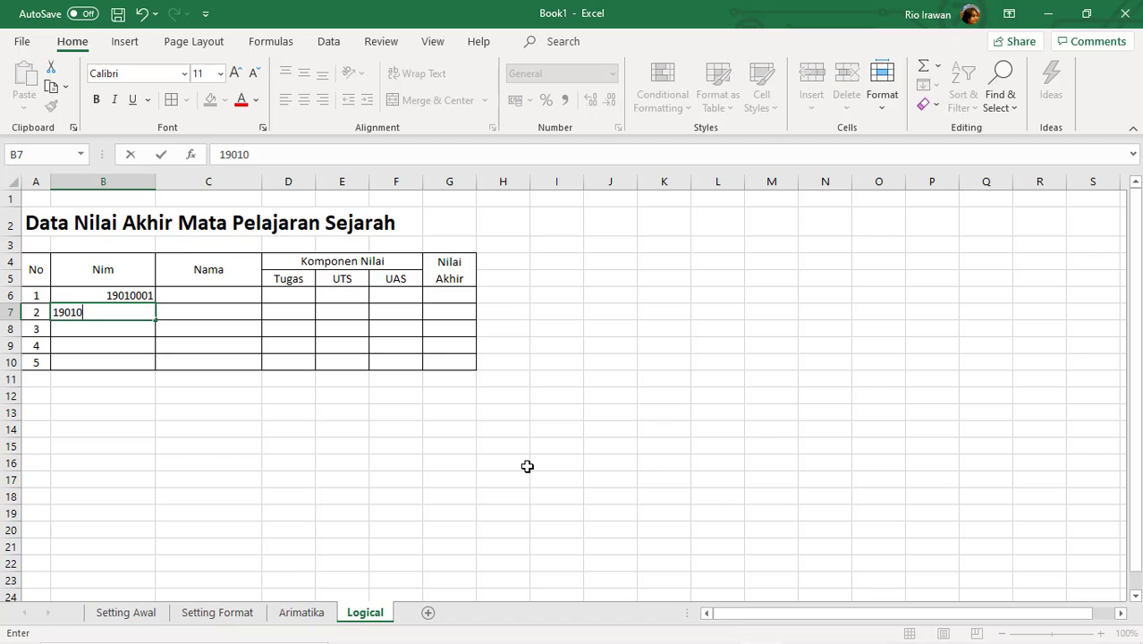
type("002")
key("Return")
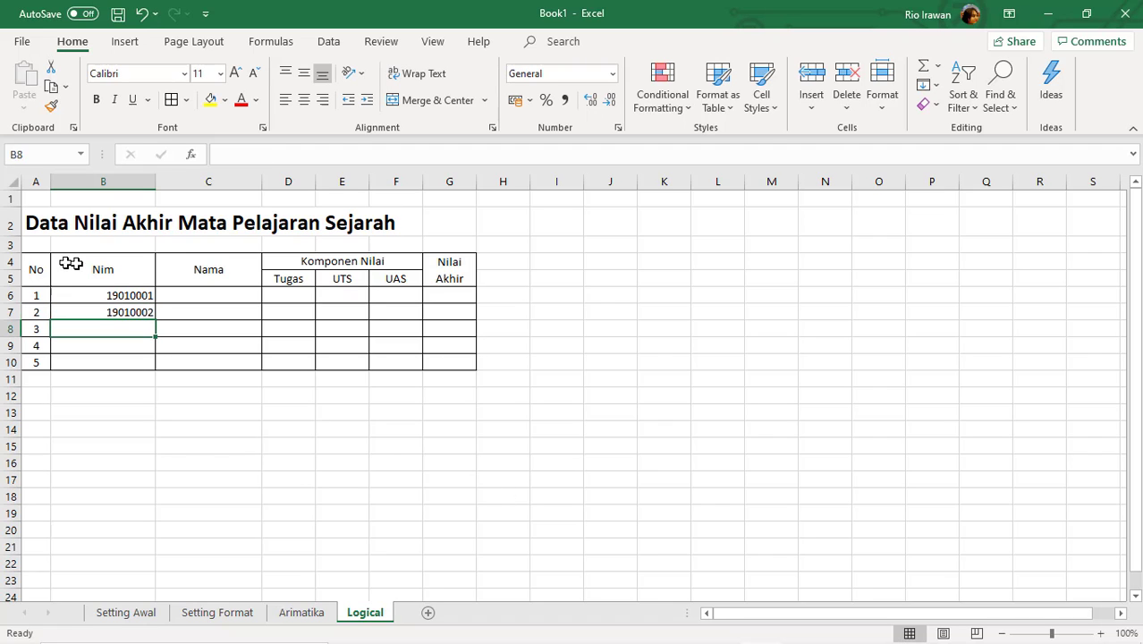
Step: Autofill the Nim series from cells B6:B7 down through B10
left_click_drag(137, 296, 148, 322)
left_click(140, 344)
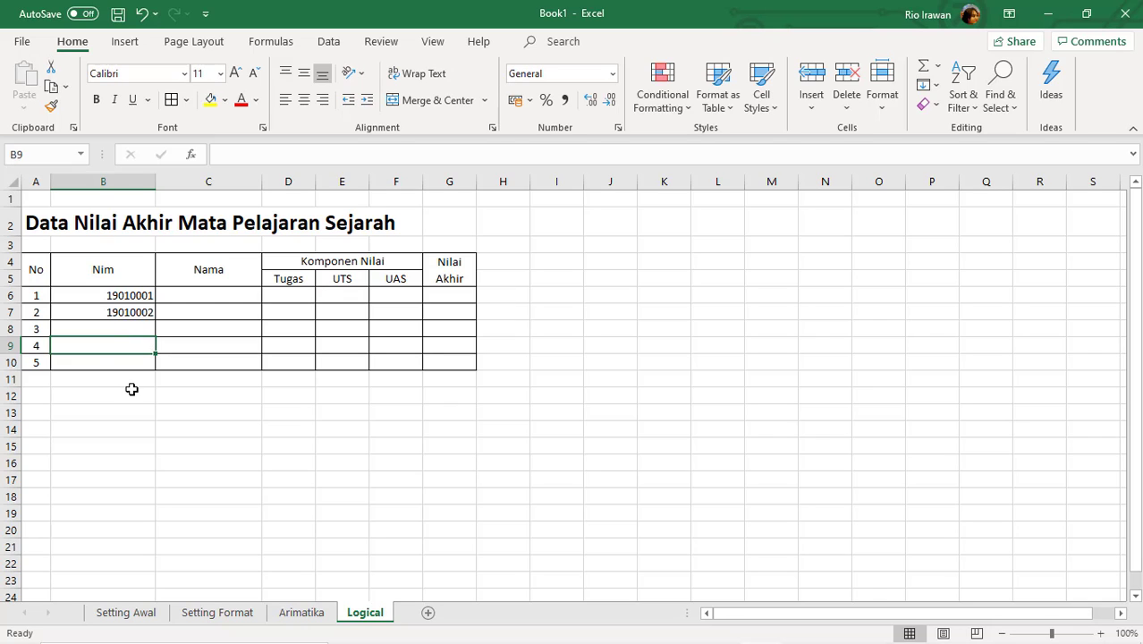
left_click(142, 295)
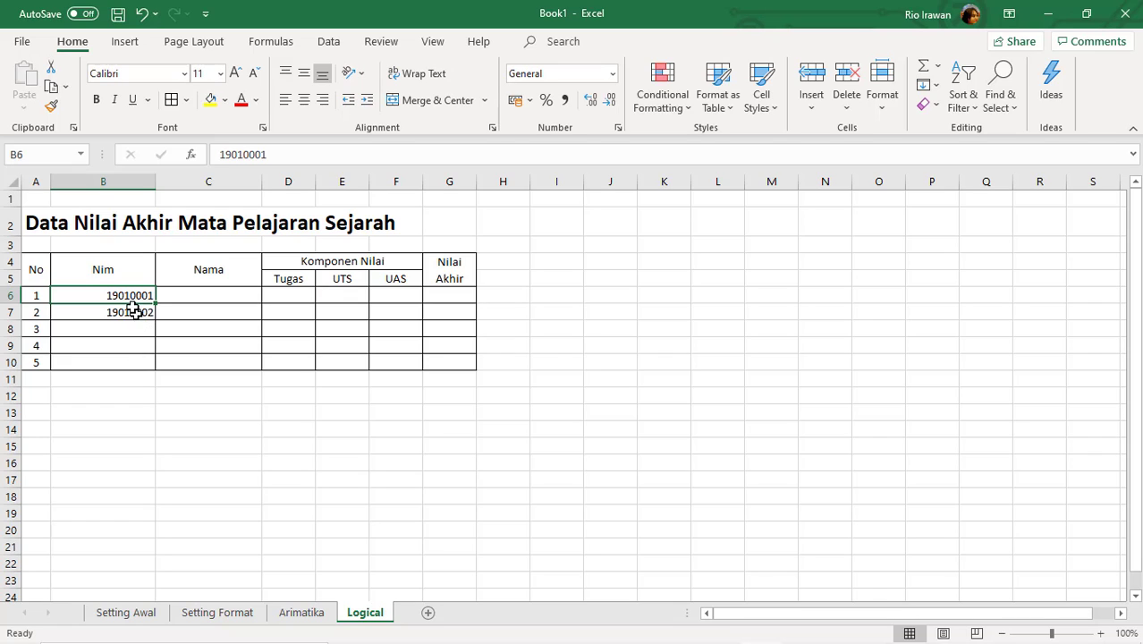
left_click_drag(132, 291, 131, 311)
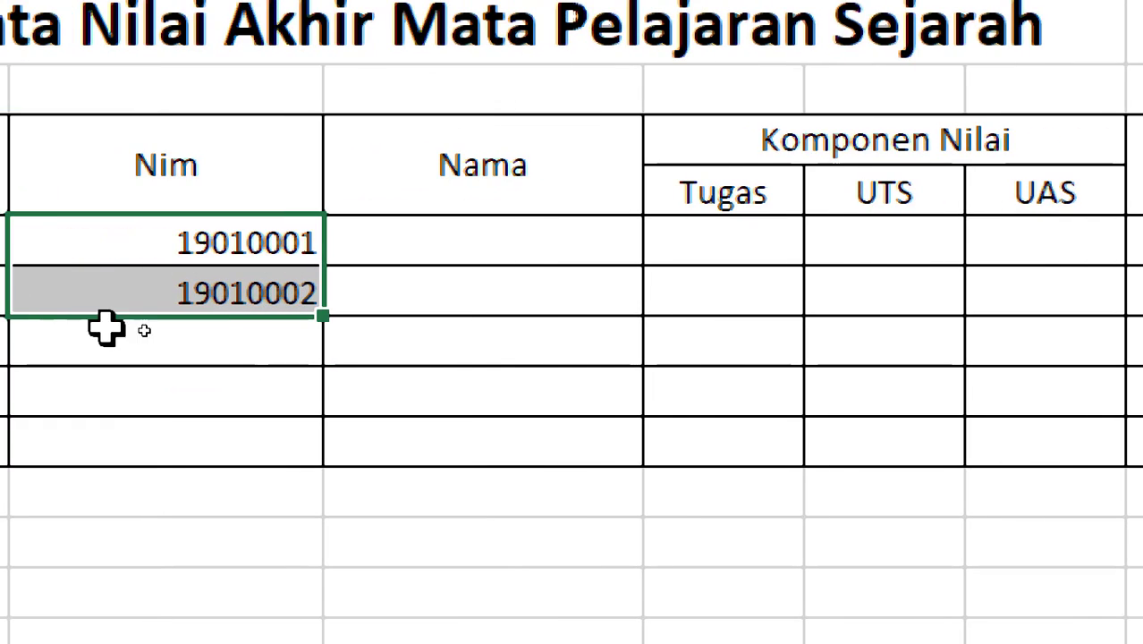
left_click_drag(323, 315, 324, 493)
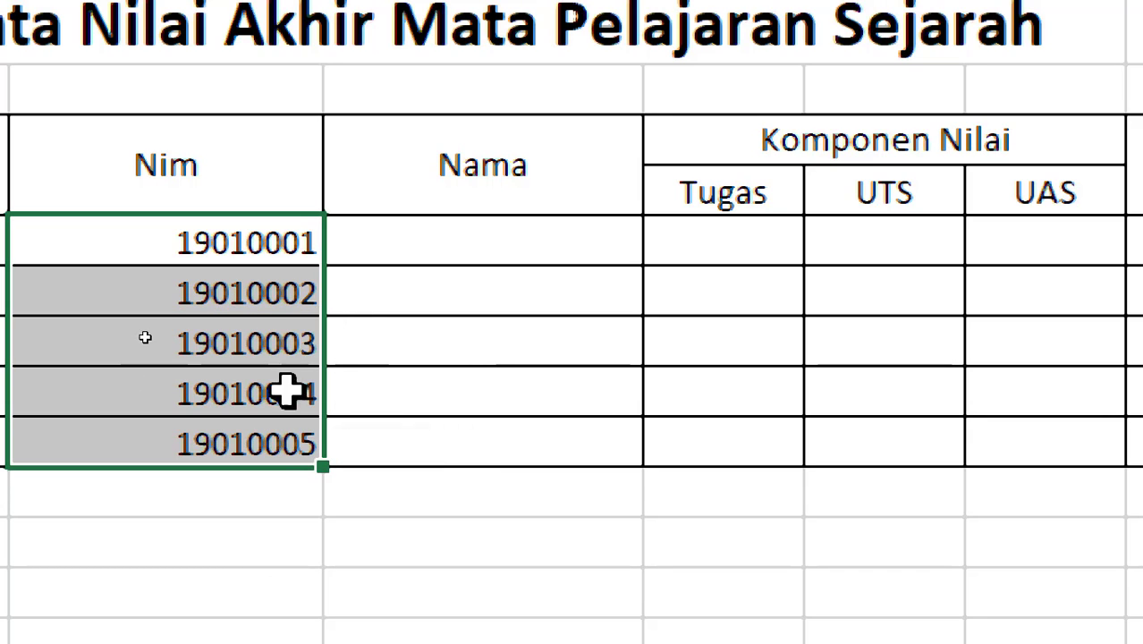
left_click(296, 341)
left_click(283, 397)
left_click(255, 439)
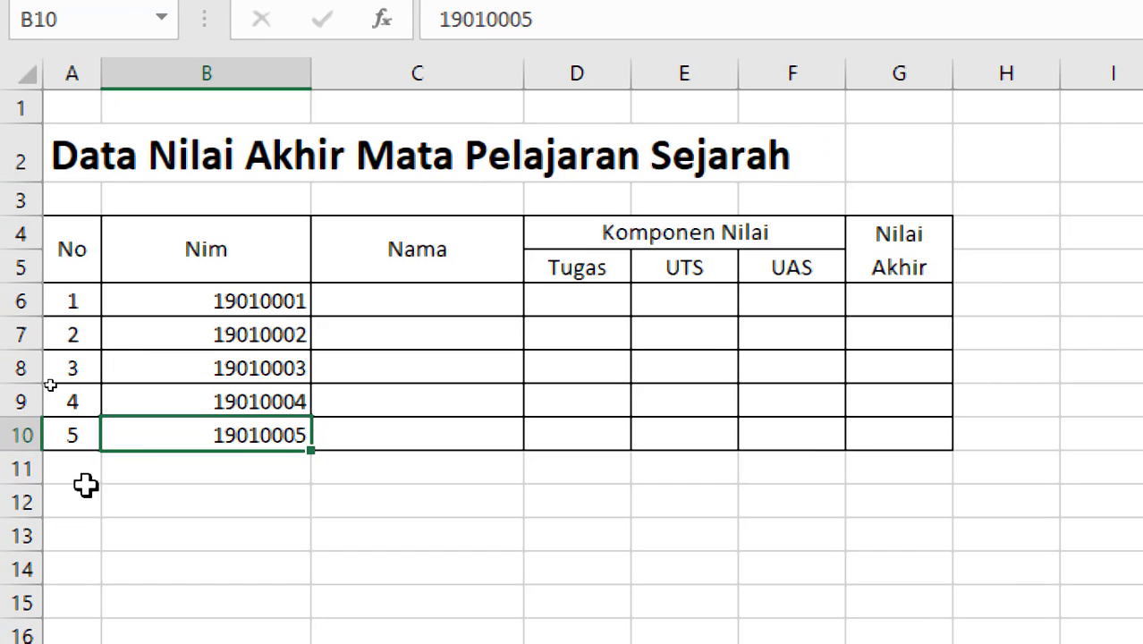
Step: Clear the row numbers in A8:A12 and autofill the No series from A6:A7 down to A15
scroll(132, 462, "down", 1)
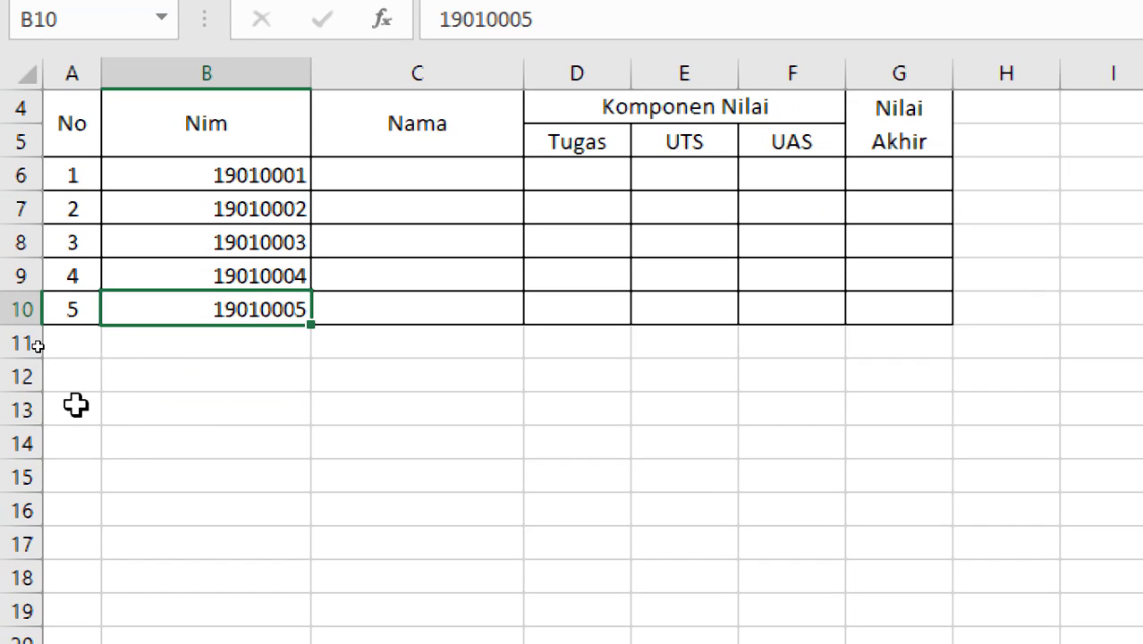
left_click(74, 278)
left_click_drag(64, 363, 63, 257)
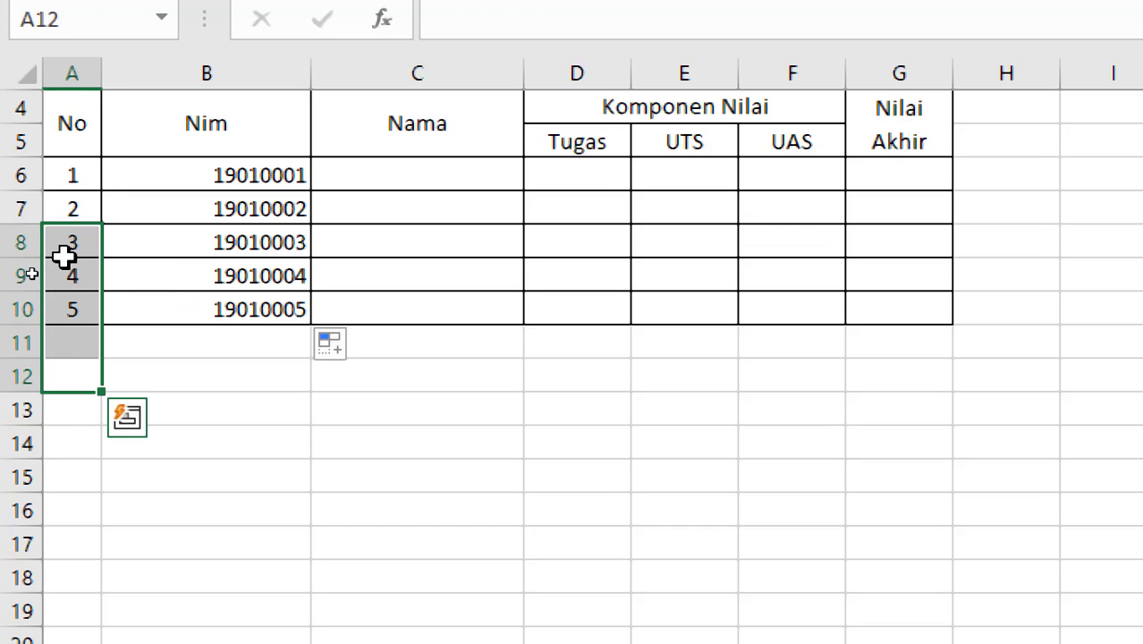
key("Delete")
left_click(156, 371)
left_click_drag(78, 170, 95, 481)
left_click(349, 433)
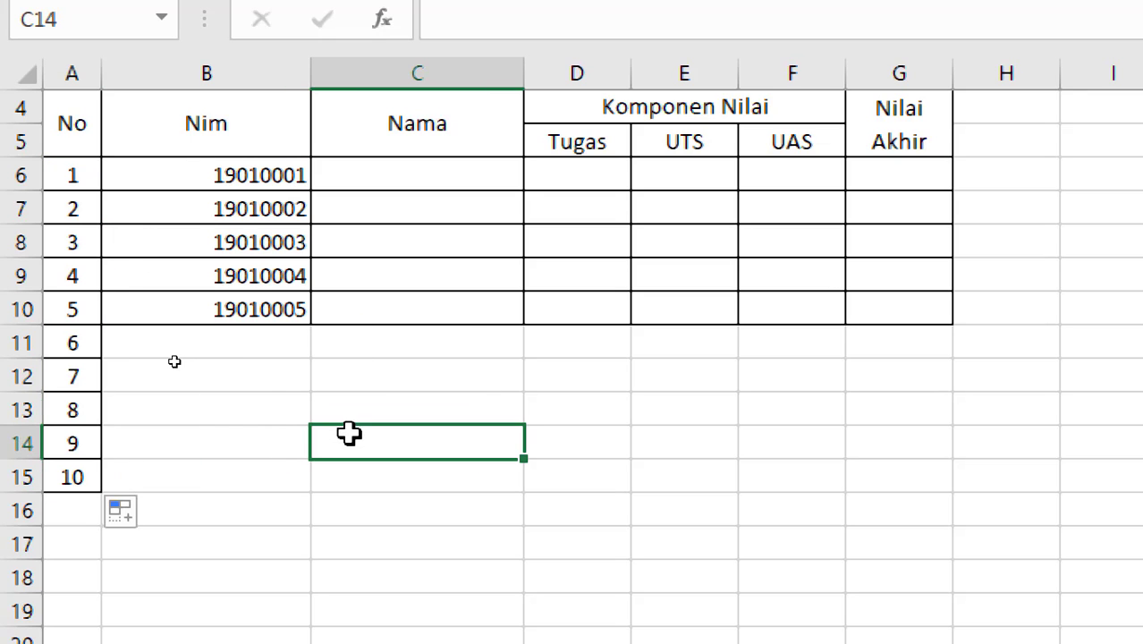
Step: Extend the Nim number series down to cell B15 with autofill
left_click_drag(252, 354, 881, 474)
left_click_drag(248, 284, 285, 483)
left_click(547, 410)
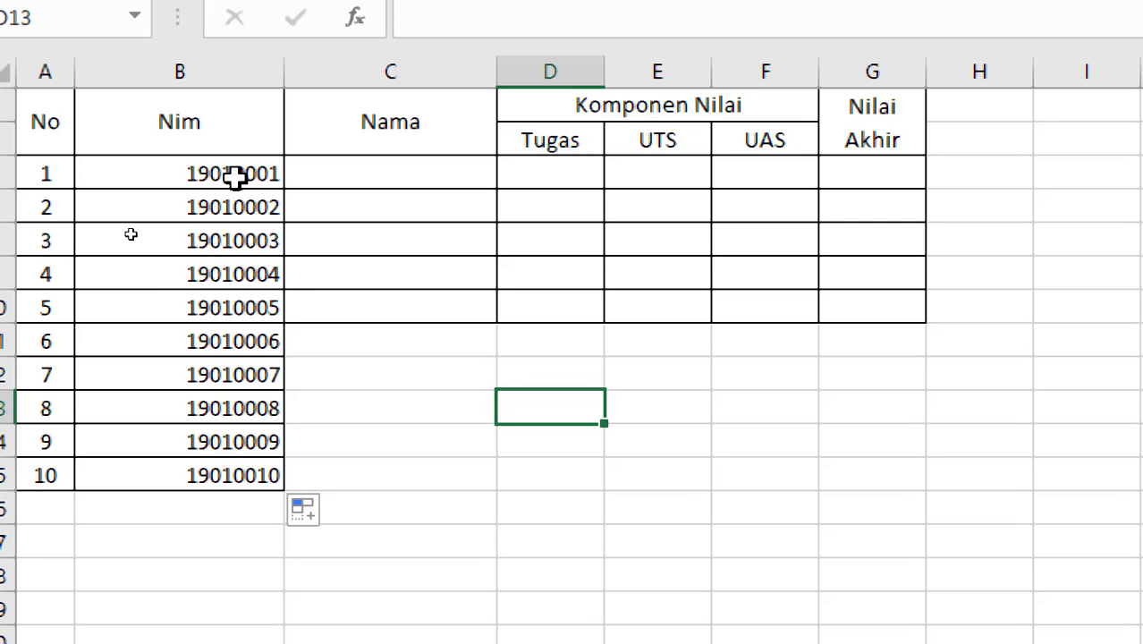
left_click_drag(220, 170, 197, 198)
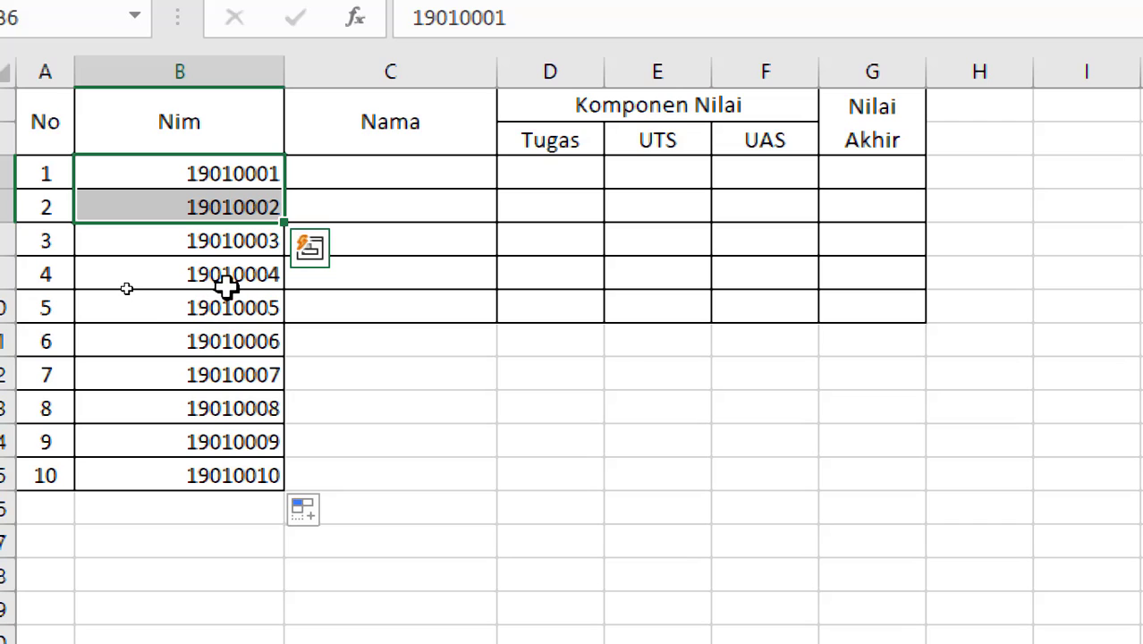
left_click_drag(231, 282, 220, 309)
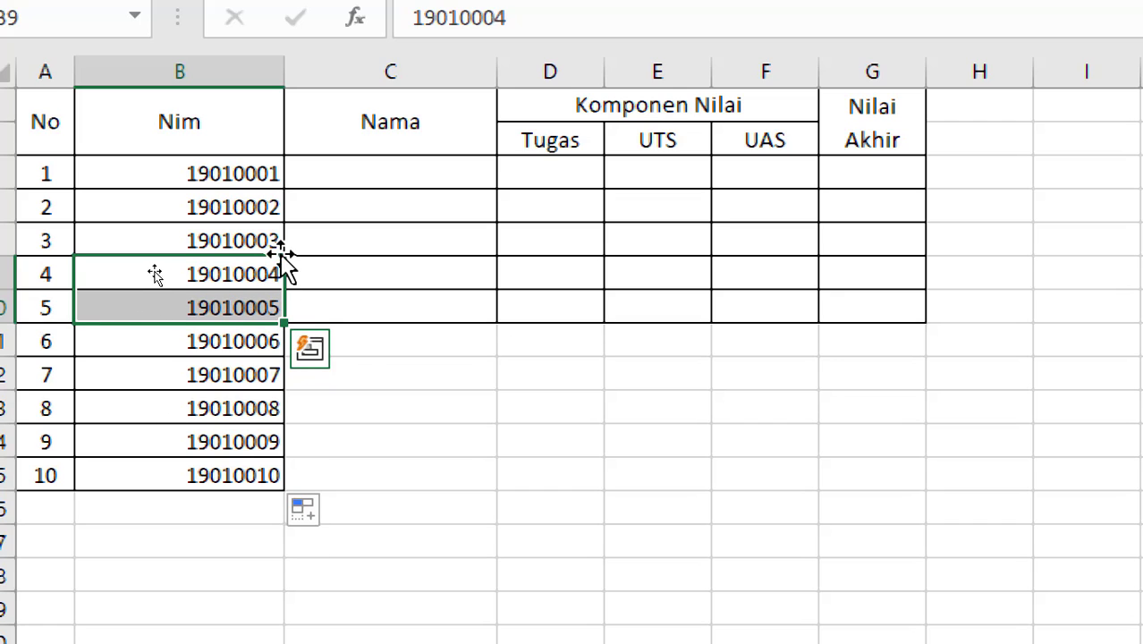
left_click(467, 336)
left_click_drag(438, 304, 675, 373)
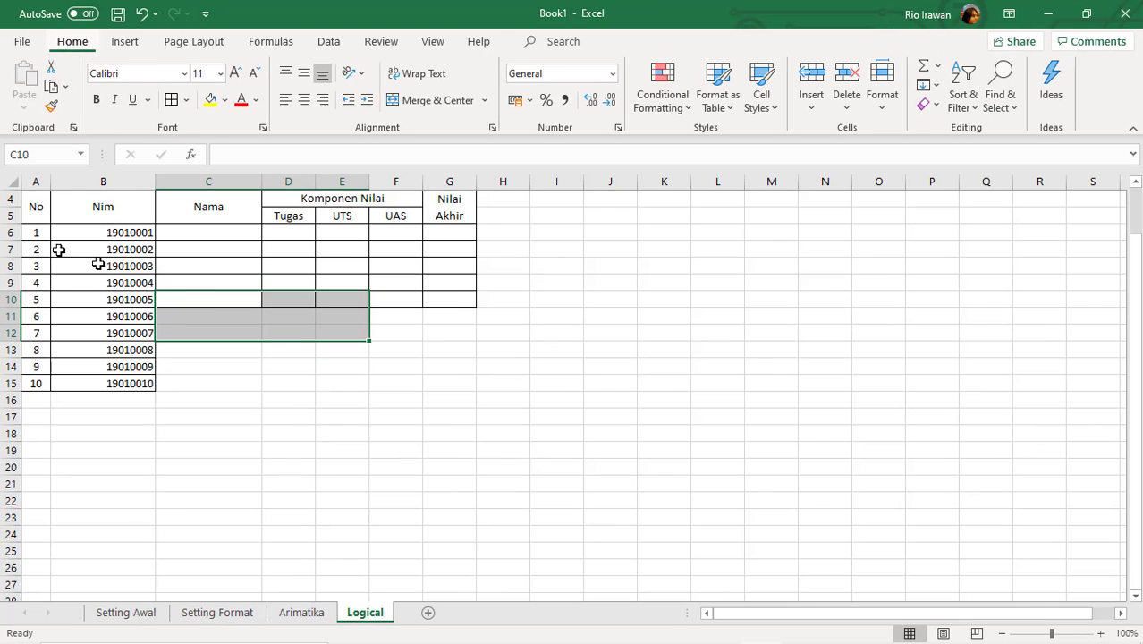
Step: Apply all borders to the table cells in range C10:G15
key("alt")
left_click(171, 100)
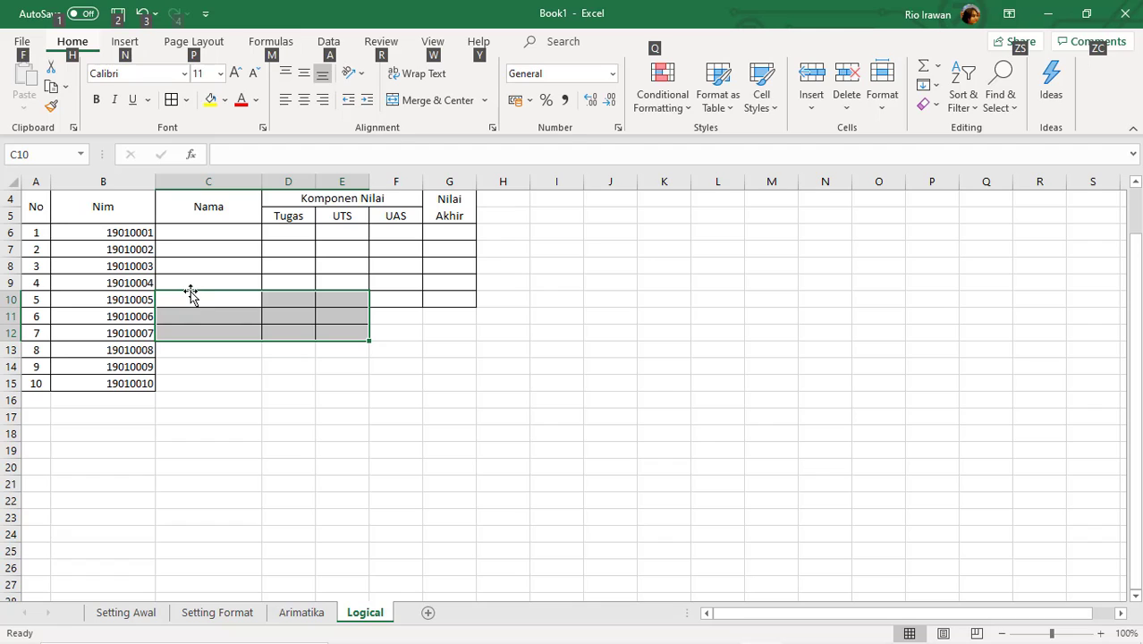
left_click_drag(192, 294, 424, 378)
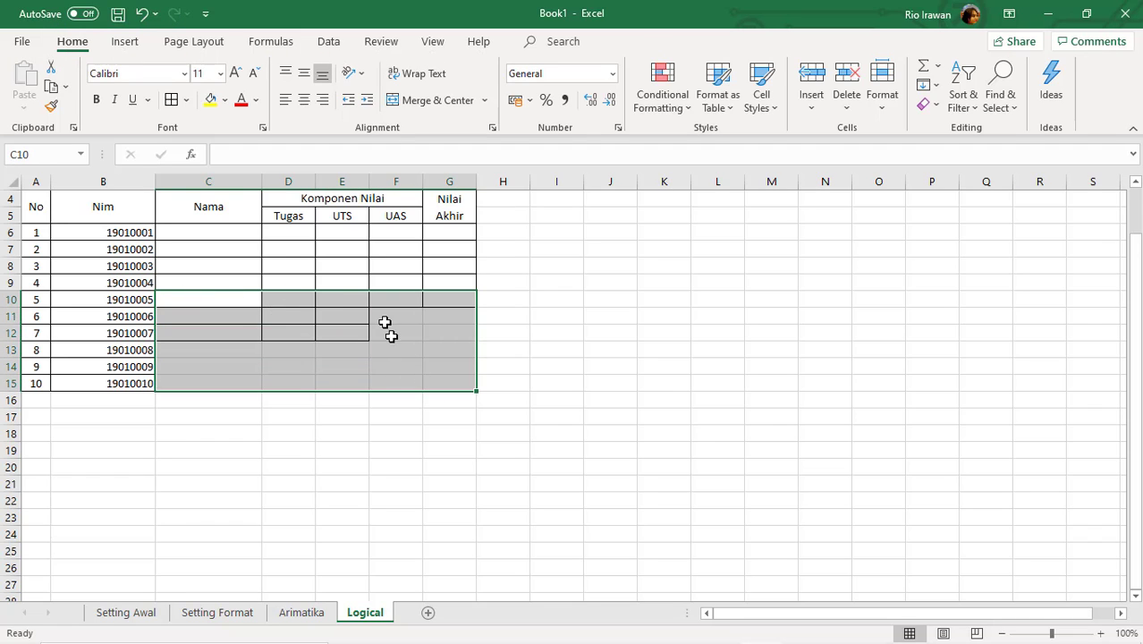
left_click(174, 104)
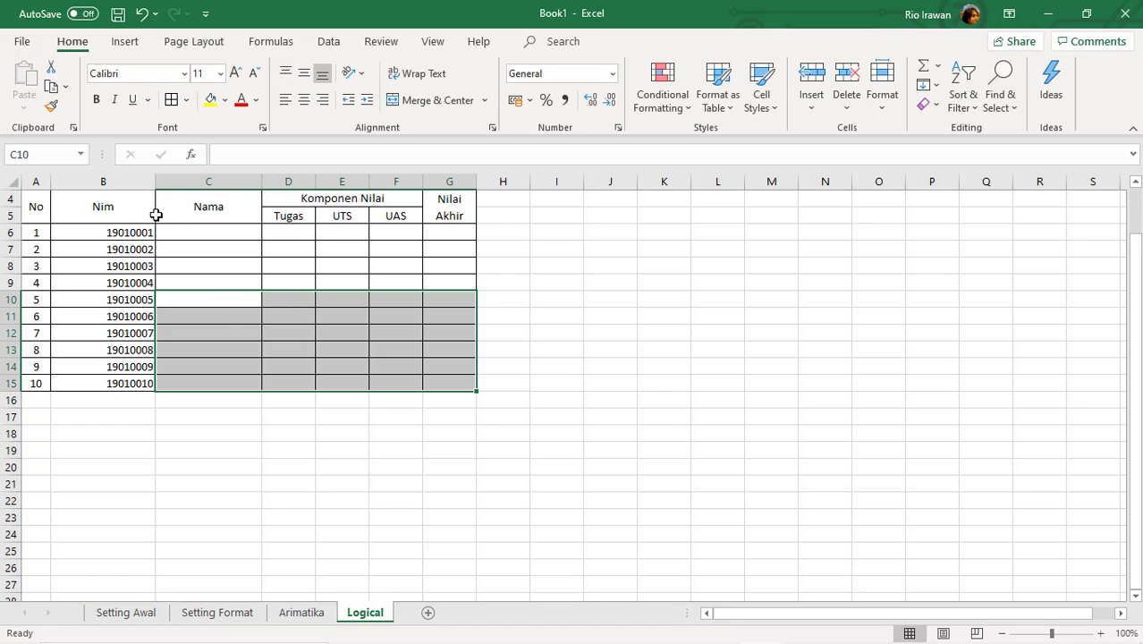
Step: Narrow column B to fit the student numbers and change its header from Nim to NIS
left_click_drag(154, 182, 119, 181)
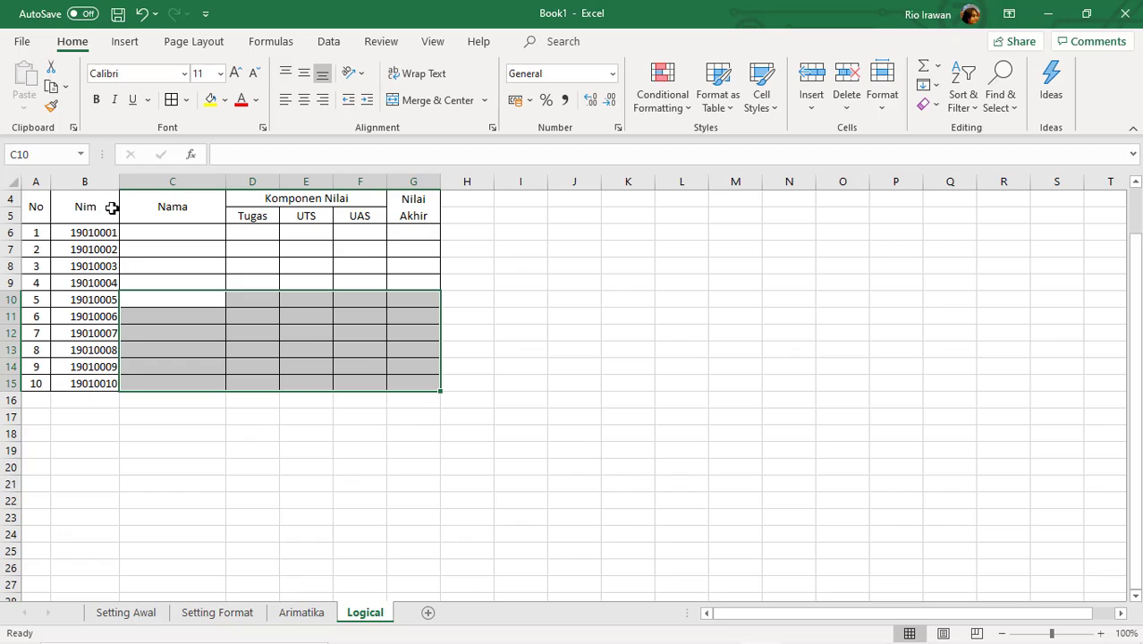
left_click(103, 210)
double_click(103, 210)
key("BackSpace")
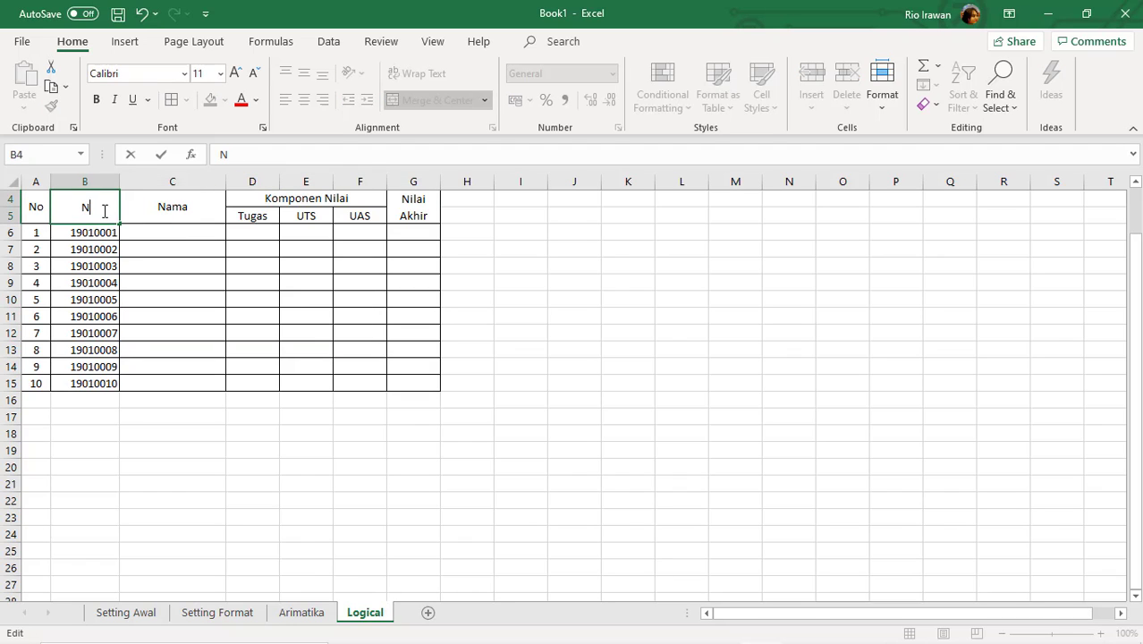
type("S")
Step: Enter the first three students' names in cells C6:C8 of the Nama column
left_click(163, 236)
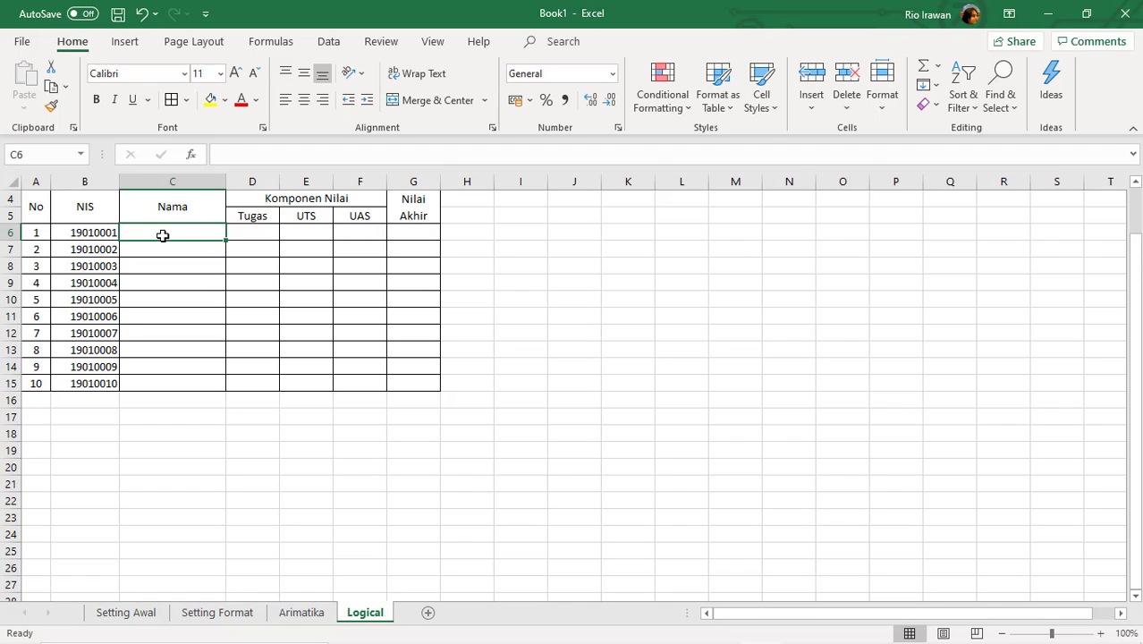
type("Adrian")
key("Return")
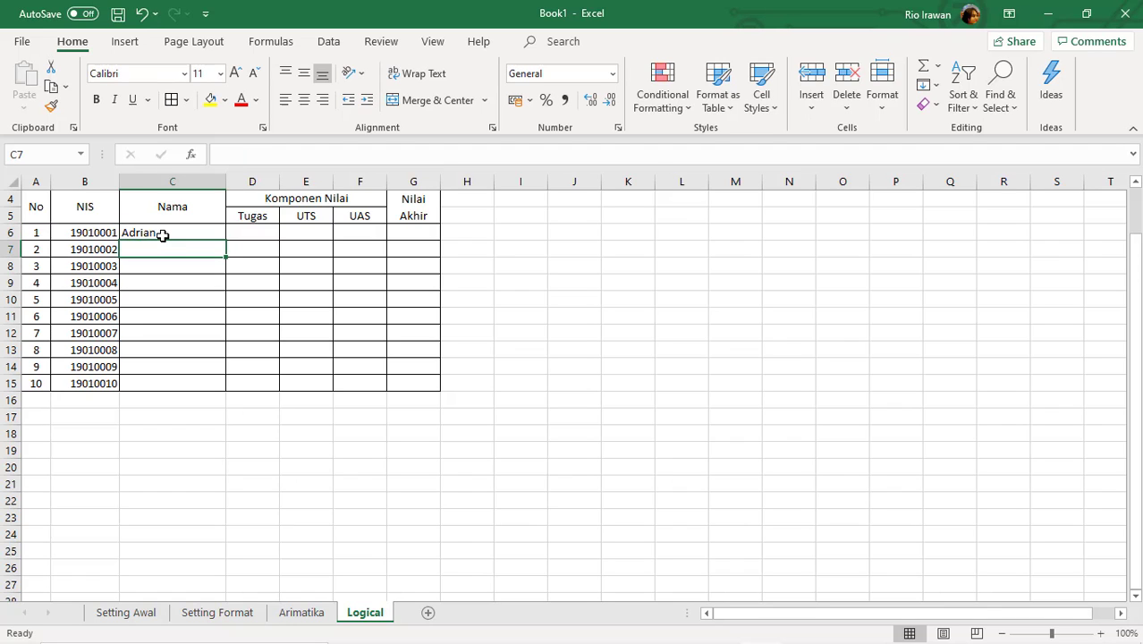
type("Alfian")
key("Return")
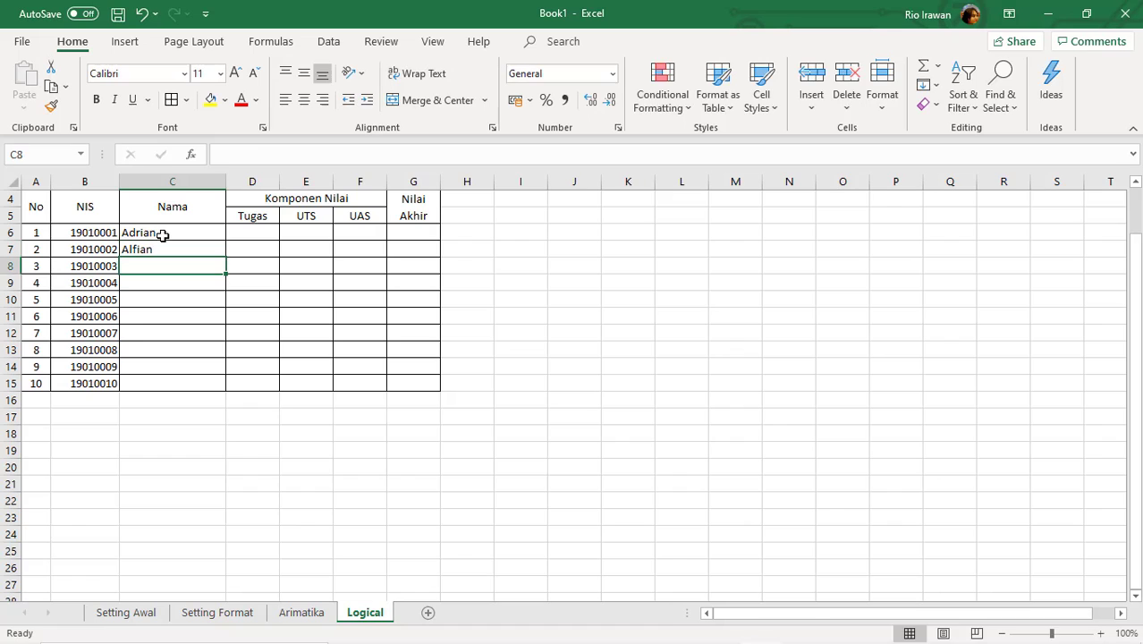
type("A")
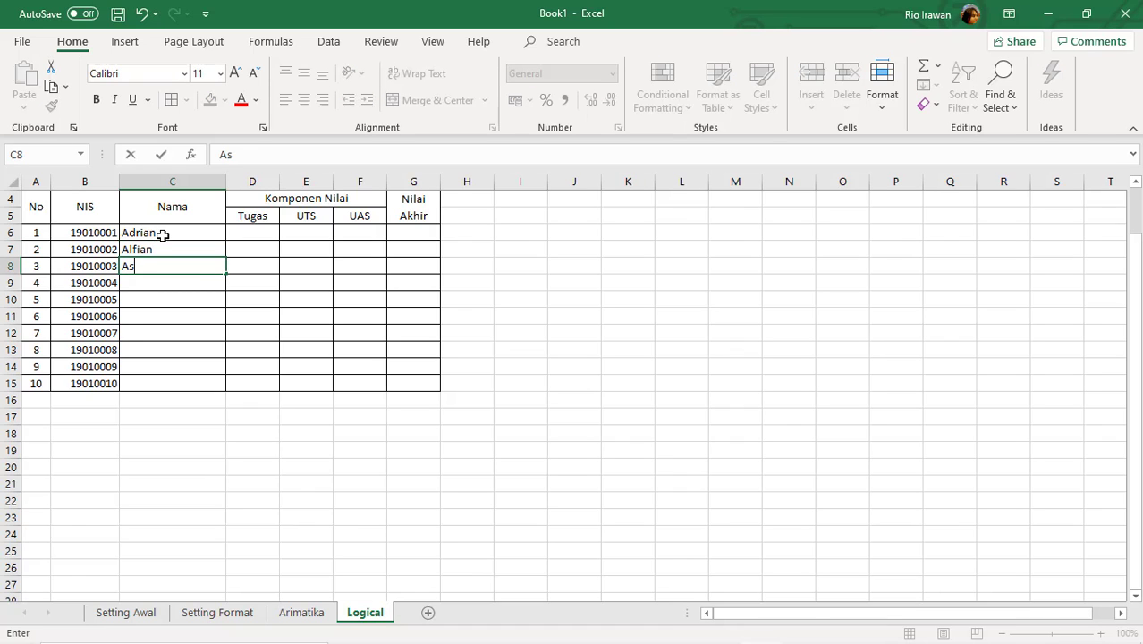
type("sofyan")
key("Return")
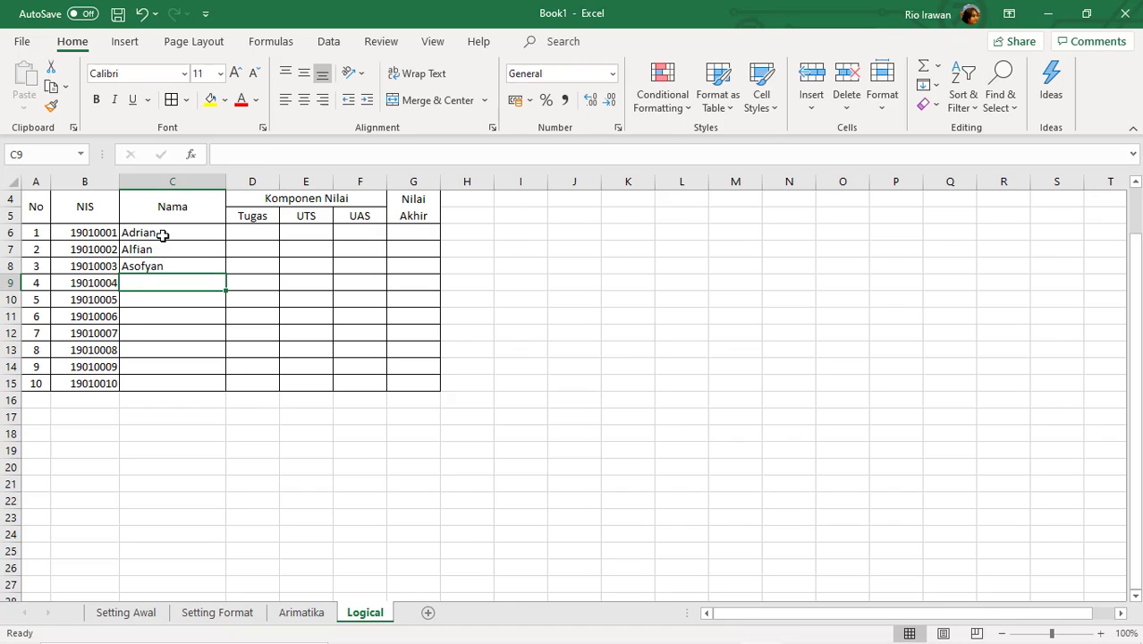
Step: Enter the fourth to sixth students' names in cells C9:C11 of the Nama column
type("Arist")
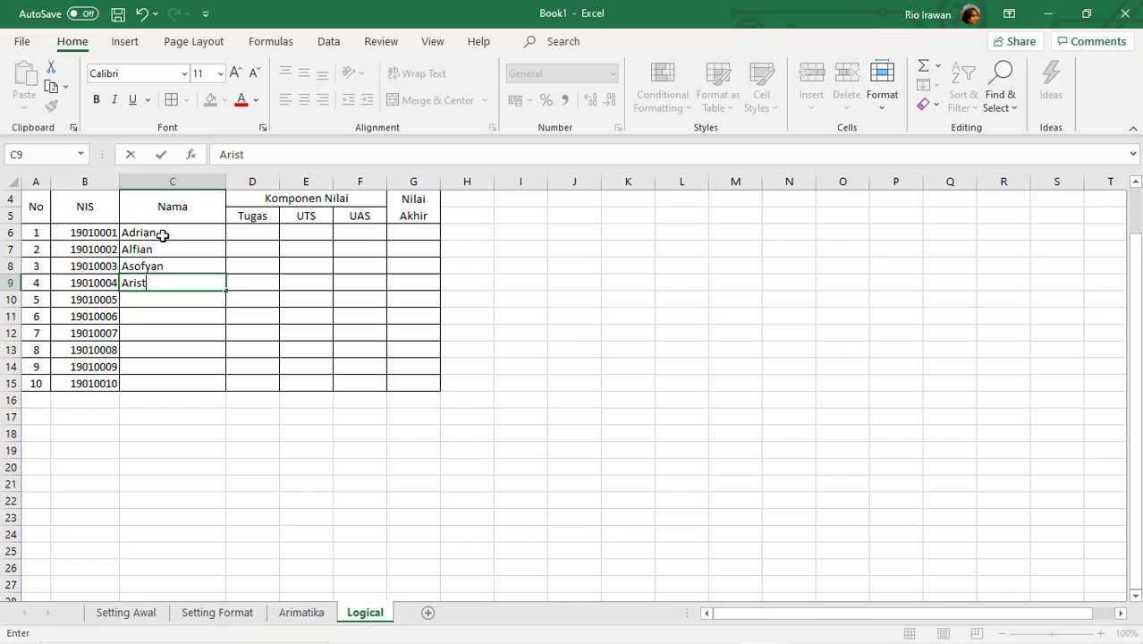
type("a")
key("Return")
type("Asoka")
key("Return")
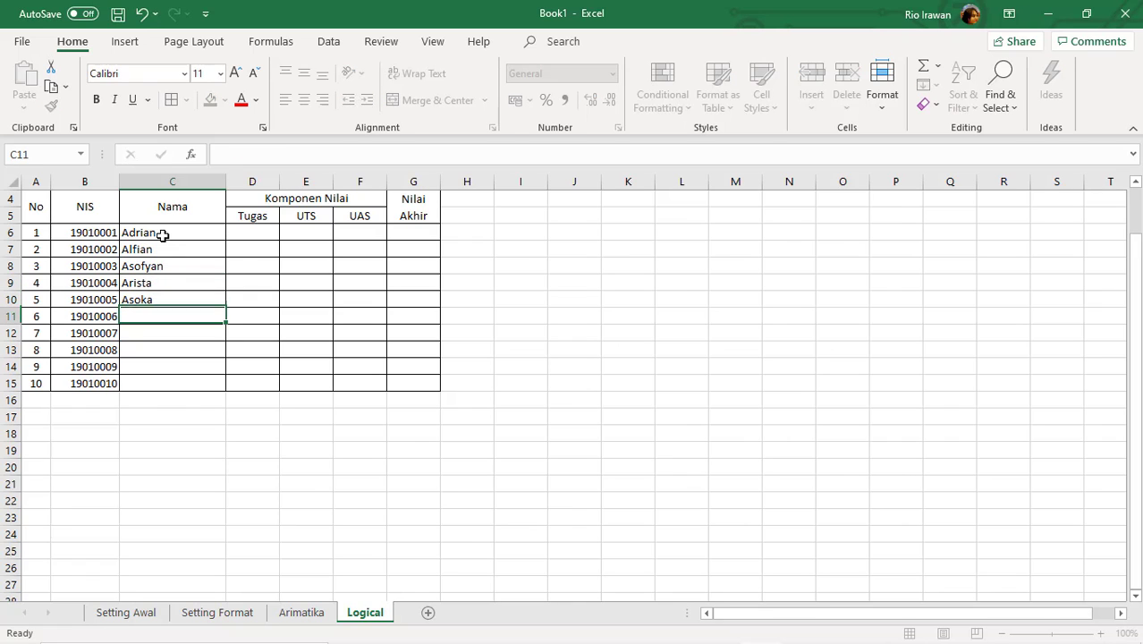
type("Al")
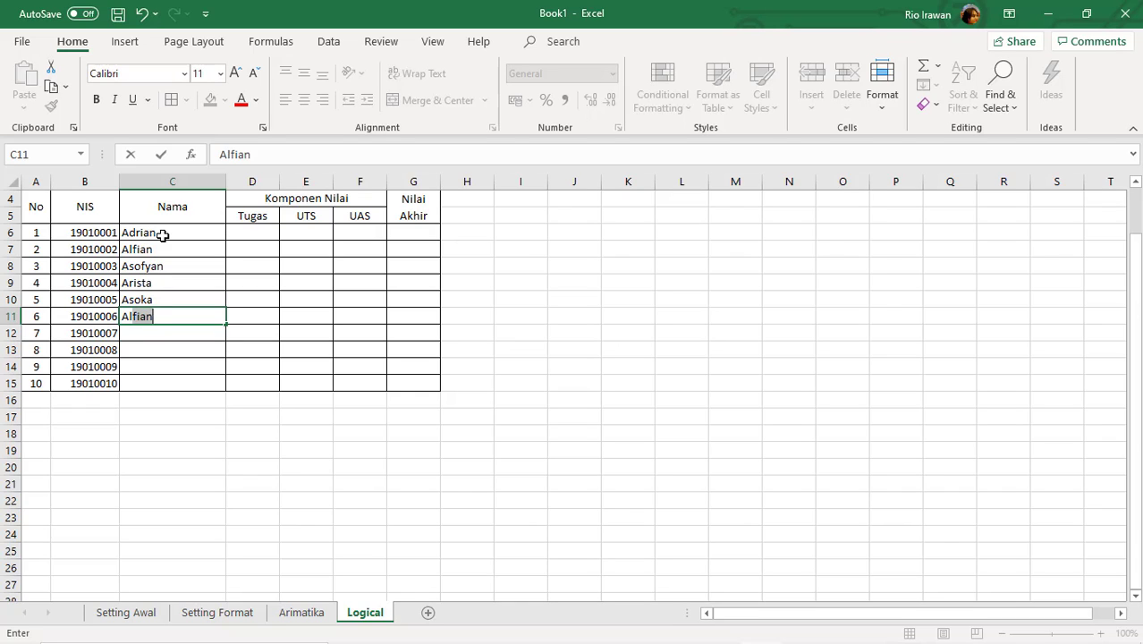
type("fania")
key("Return")
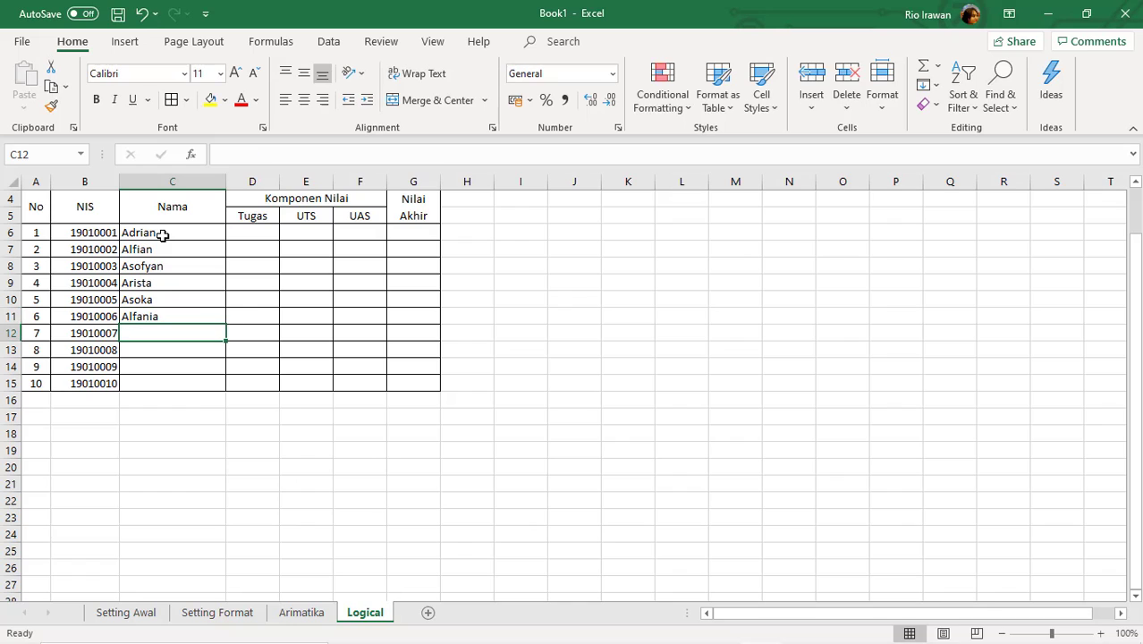
Step: Enter the seventh and eighth students' names in cells C12:C13 of the Nama column
type("Azkia")
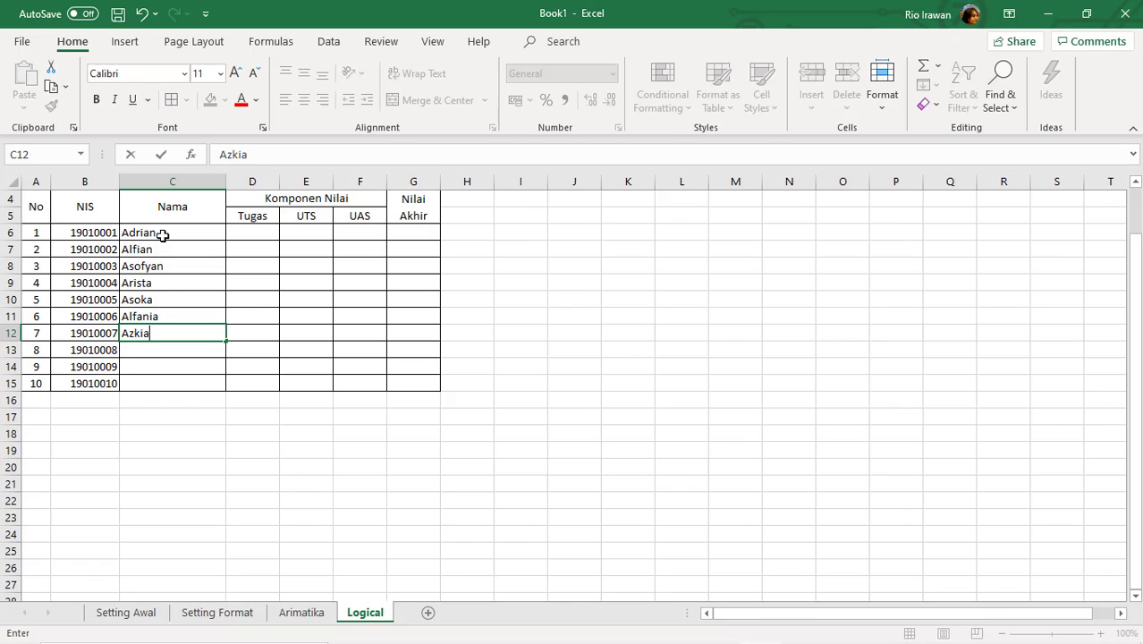
key("Return")
type("Ar")
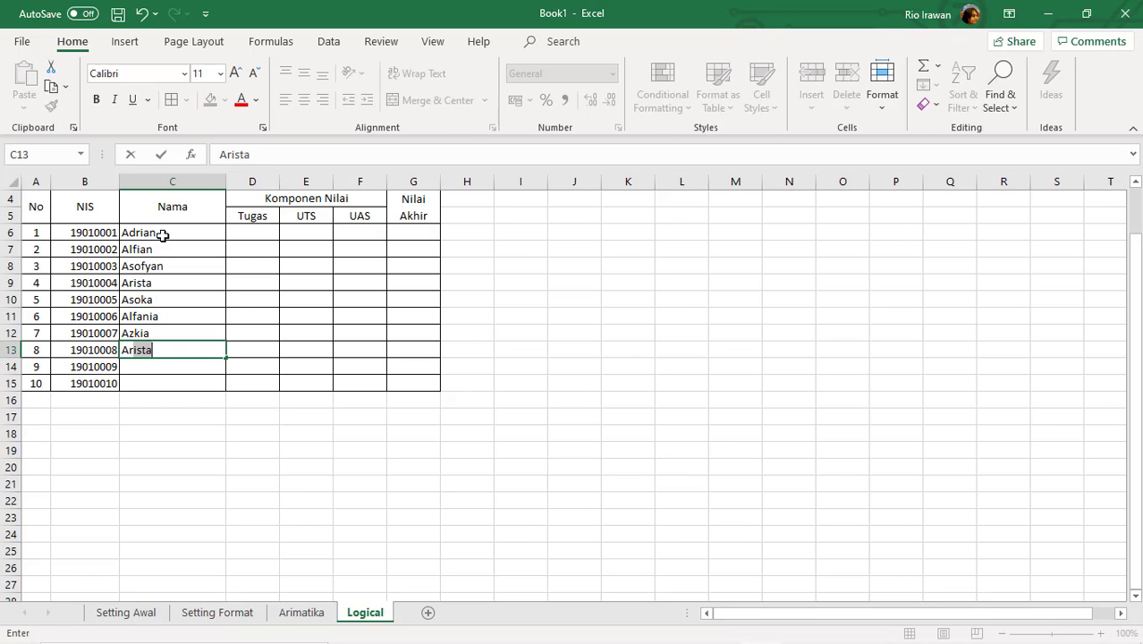
key("BackSpace")
type("inah")
key("Return")
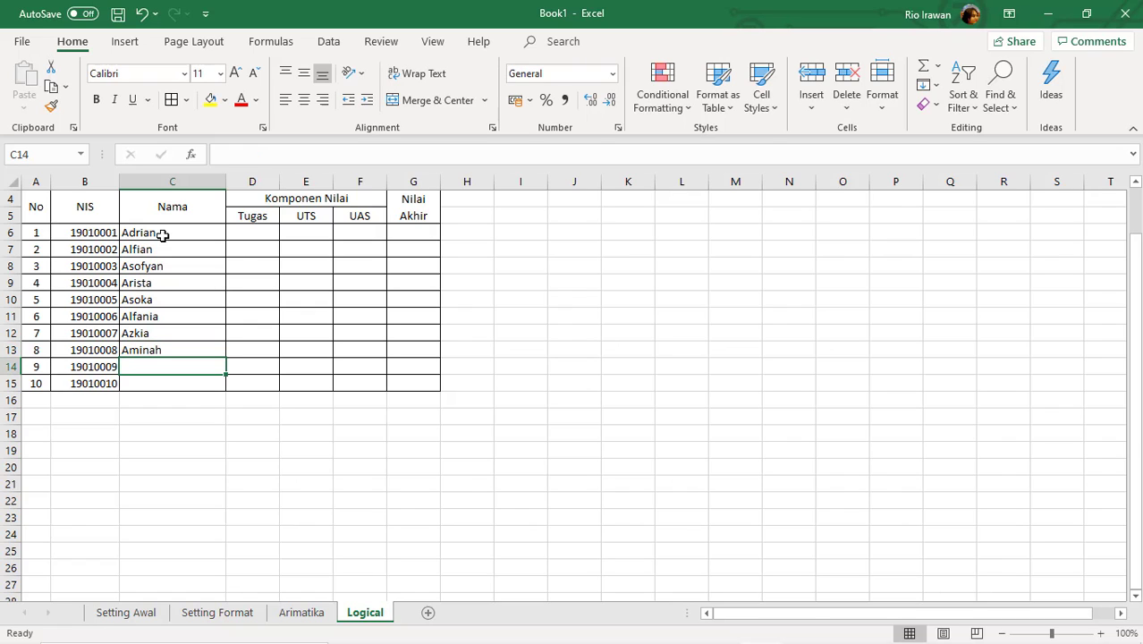
Step: Enter the ninth and tenth students' names in cells C14:C15, correcting the autocompleted name in C14
type("Am")
key("Return")
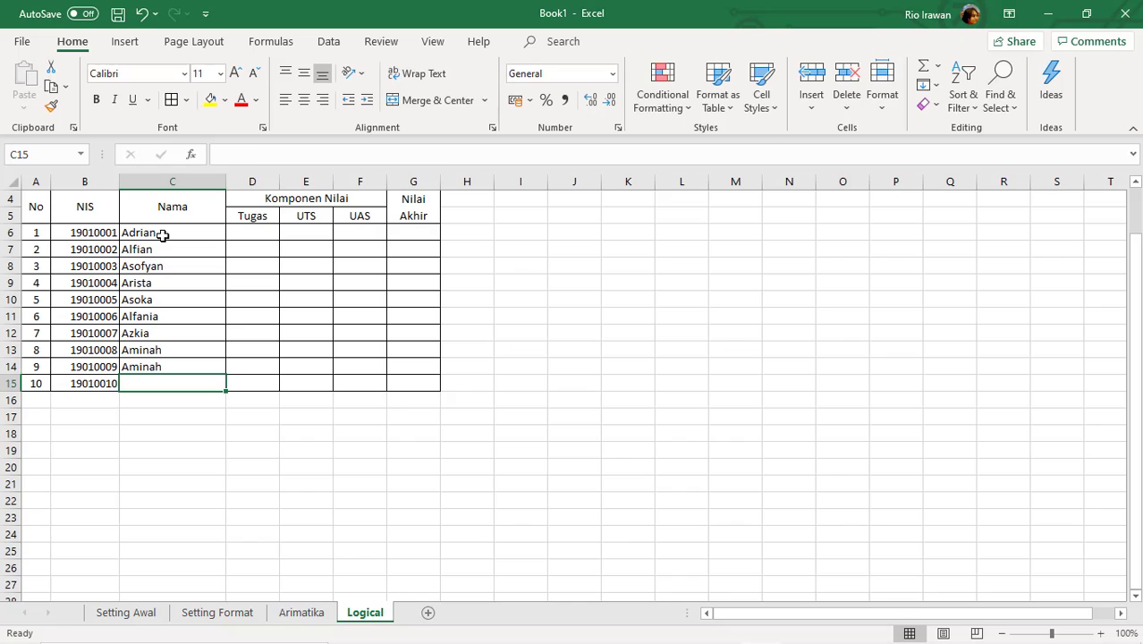
key("Up")
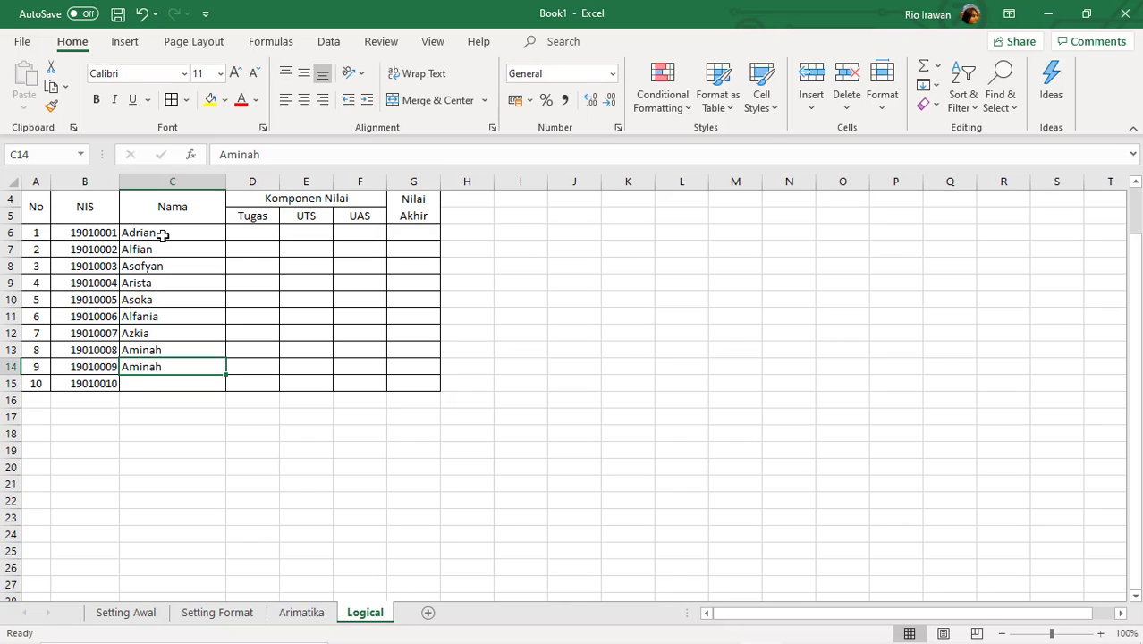
double_click(191, 365)
key("BackSpace")
key("BackSpace")
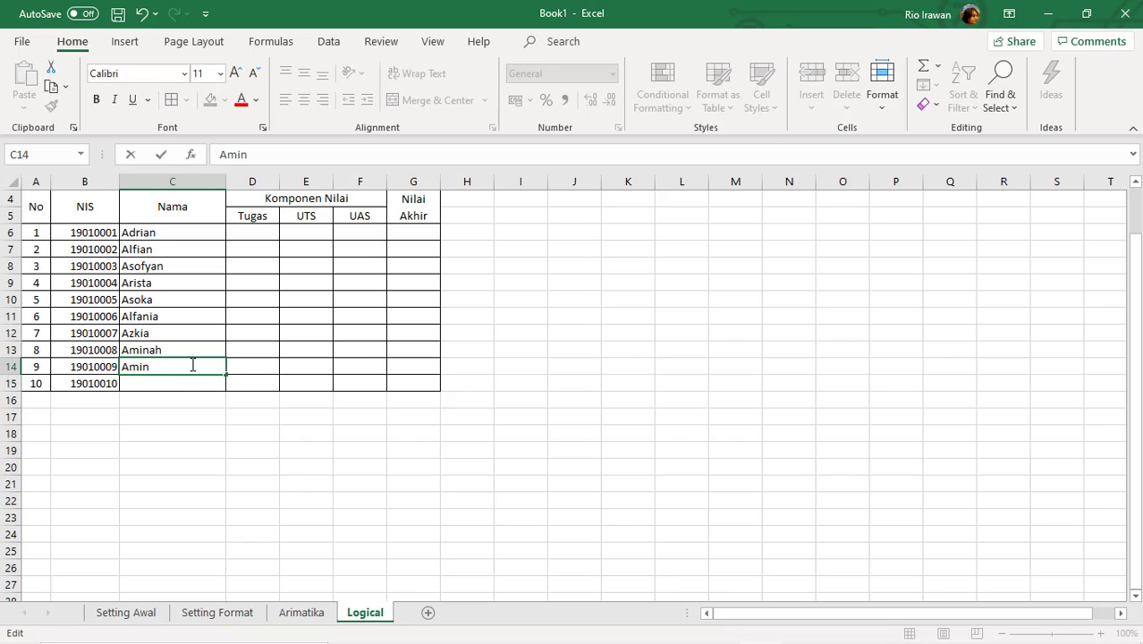
key("Return")
type("Ar")
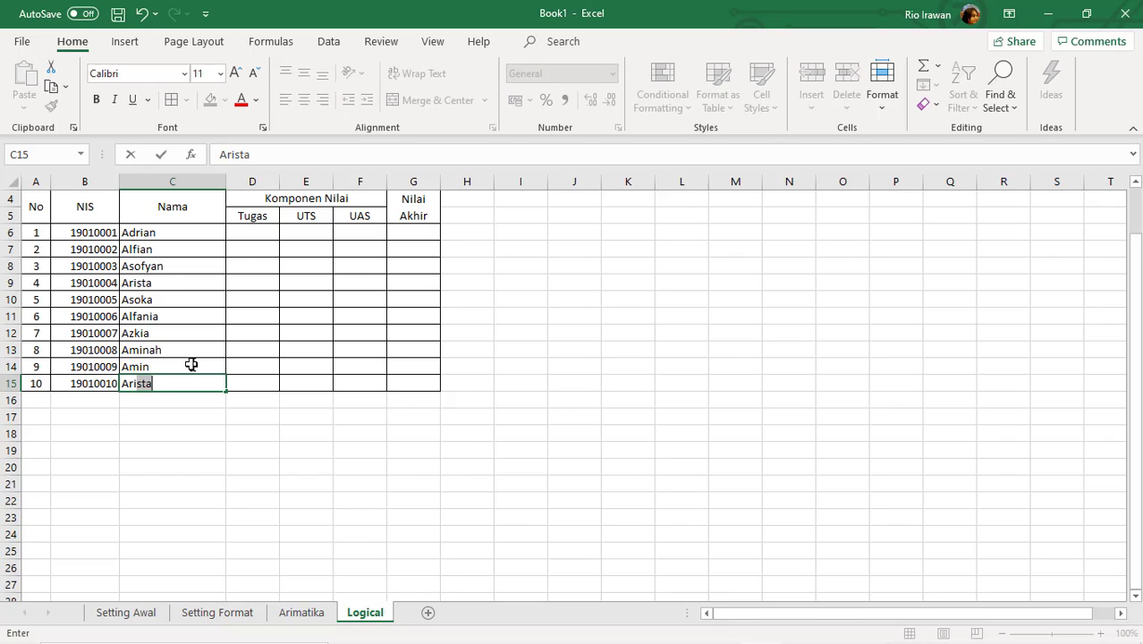
type("if")
key("Return")
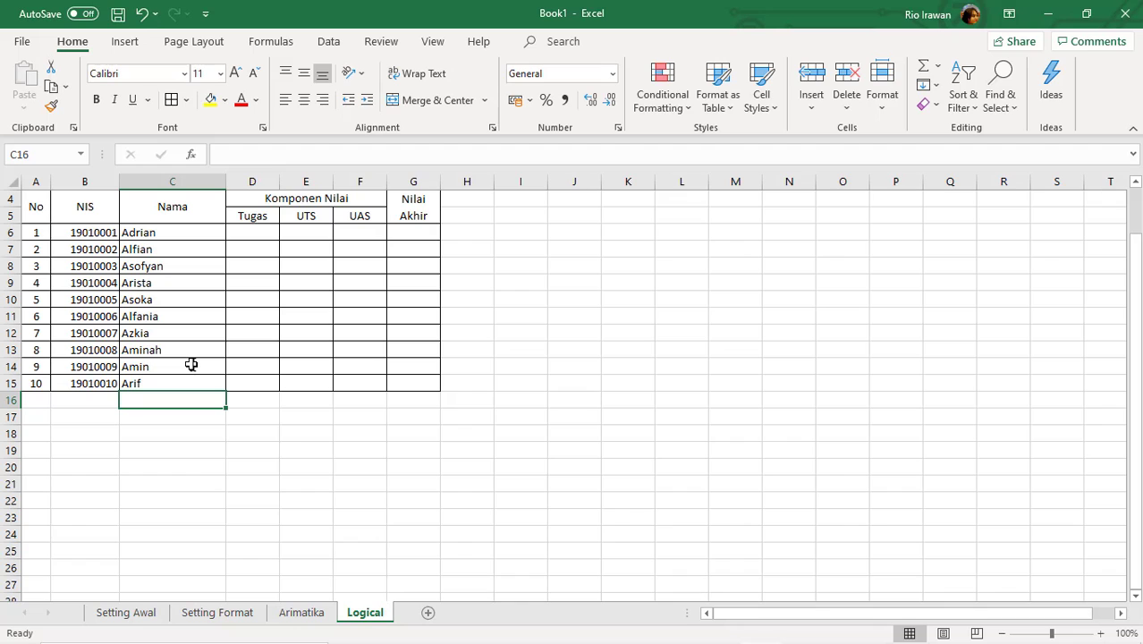
left_click(309, 443)
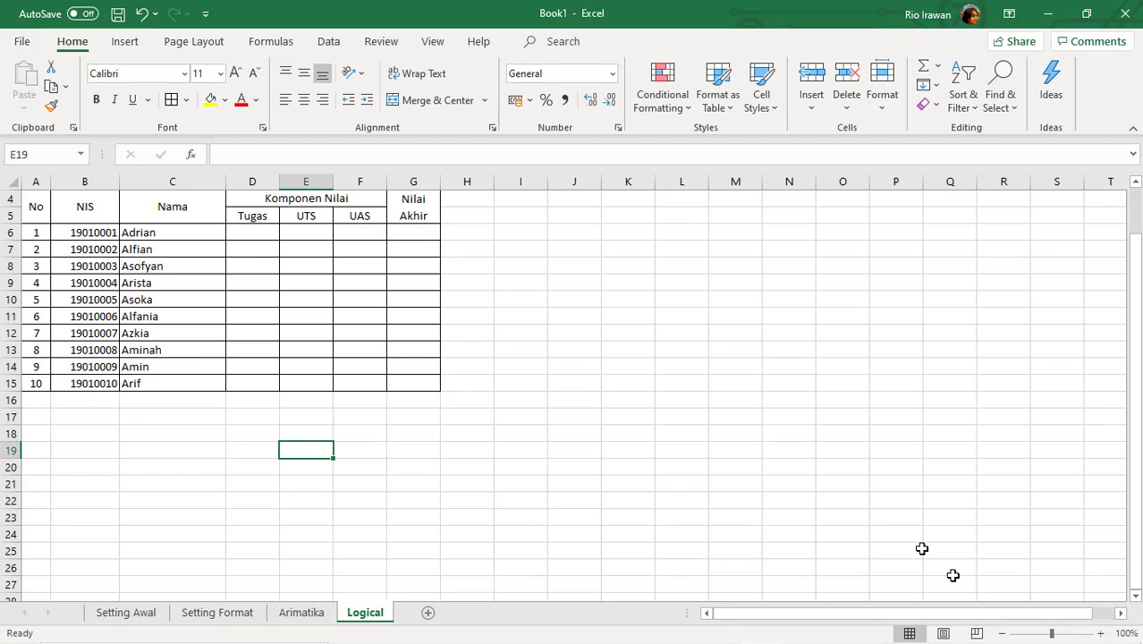
left_click(884, 629)
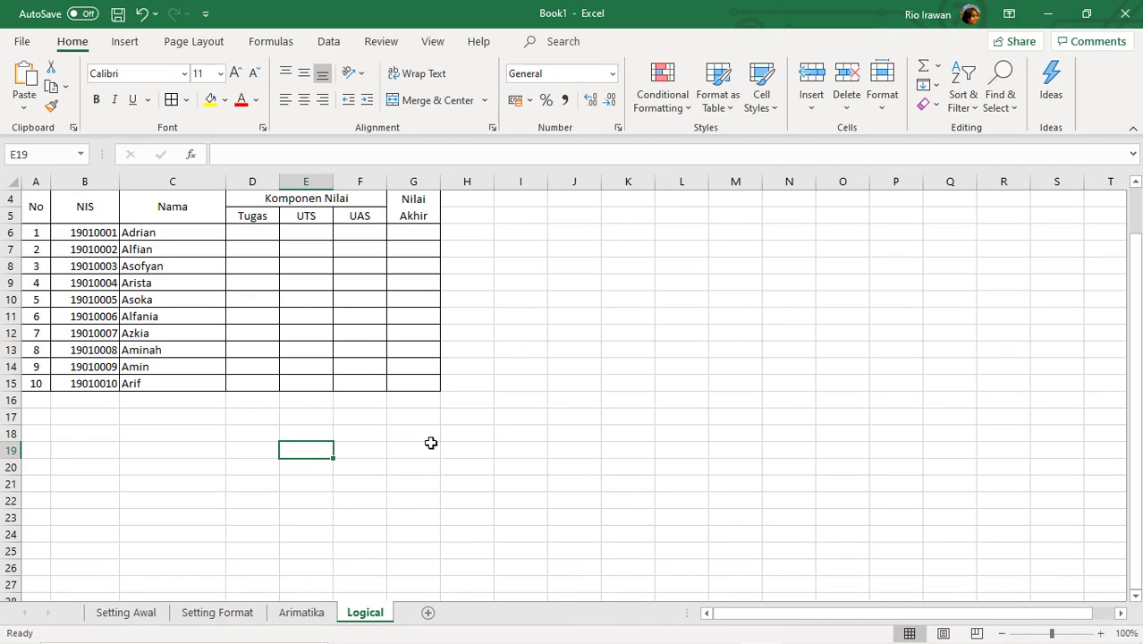
left_click(253, 366)
scroll(253, 366, "up", 1)
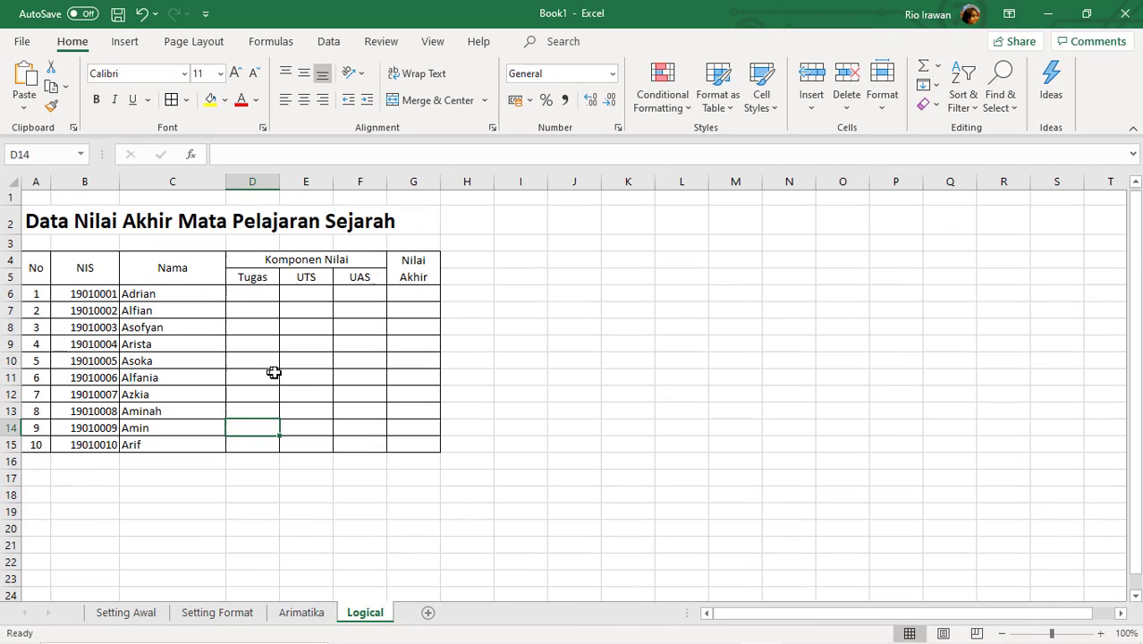
left_click(251, 296)
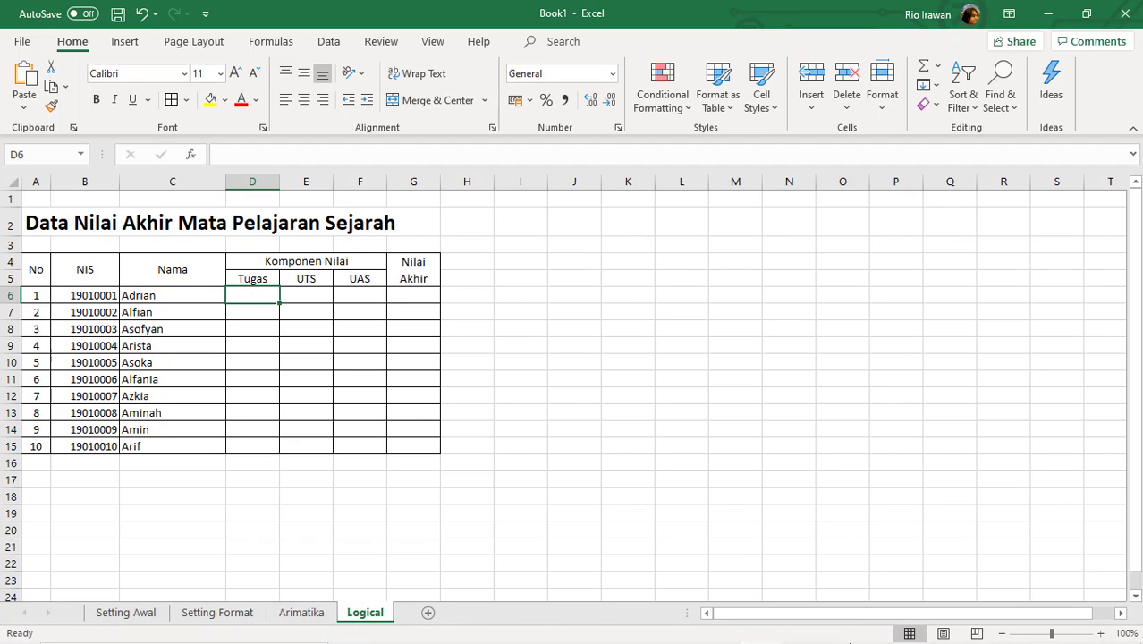
mouse_move(896, 635)
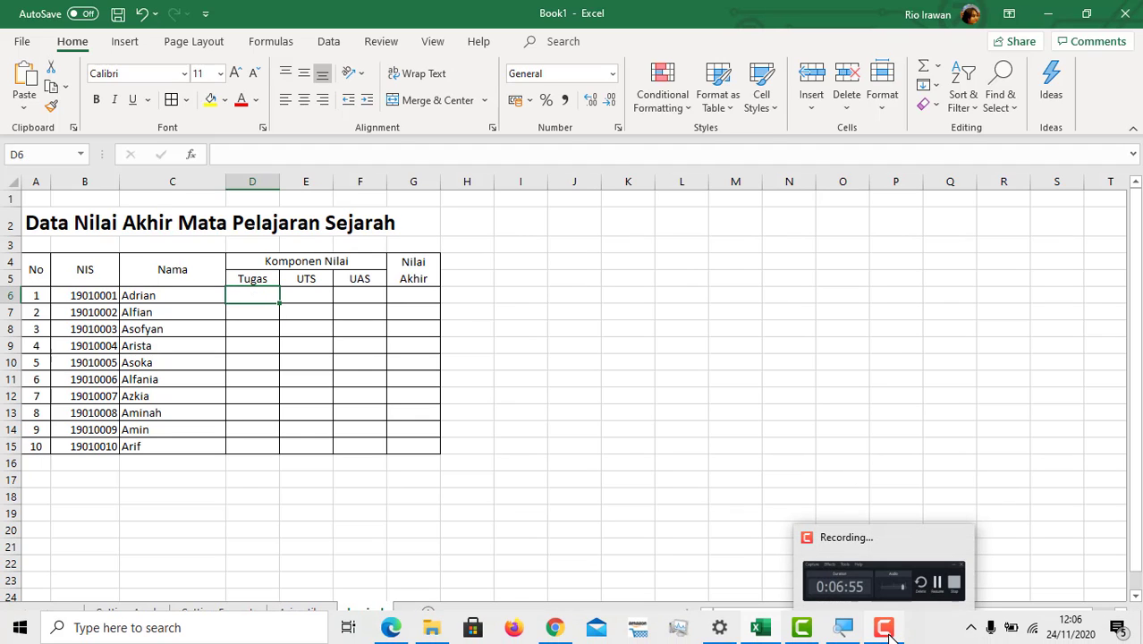
left_click(889, 633)
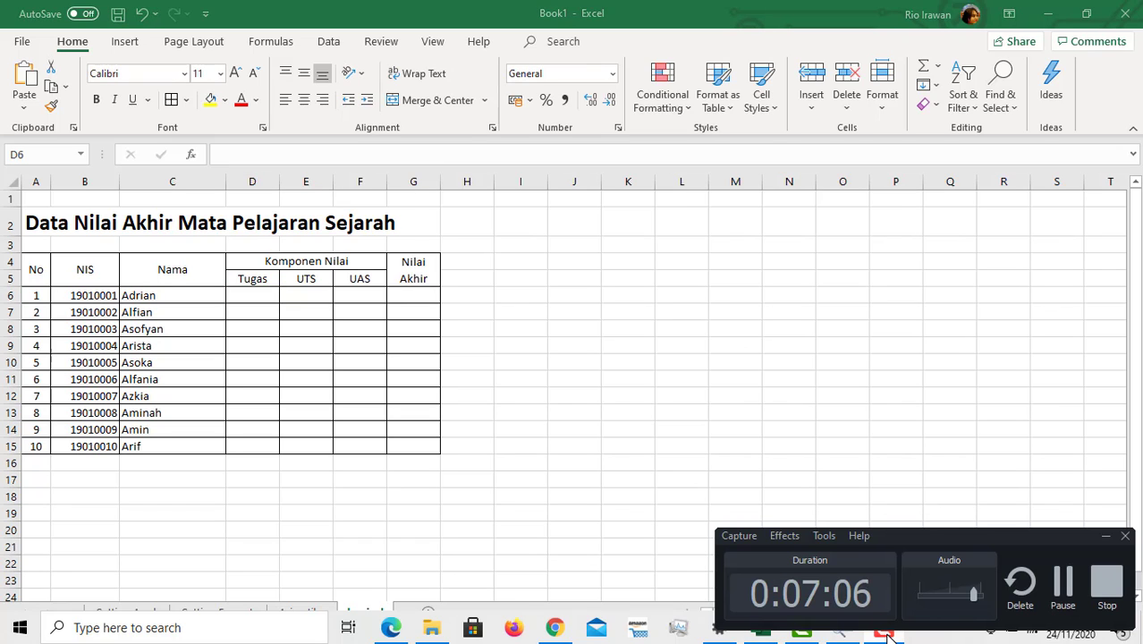
left_click(582, 359)
left_click(584, 465)
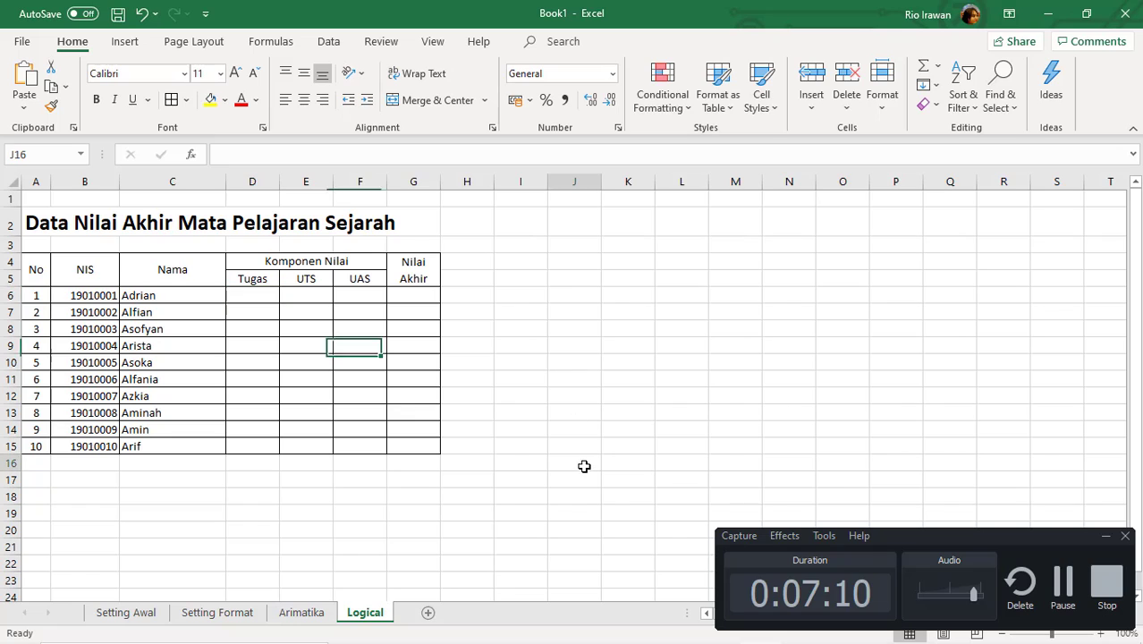
left_click(1105, 539)
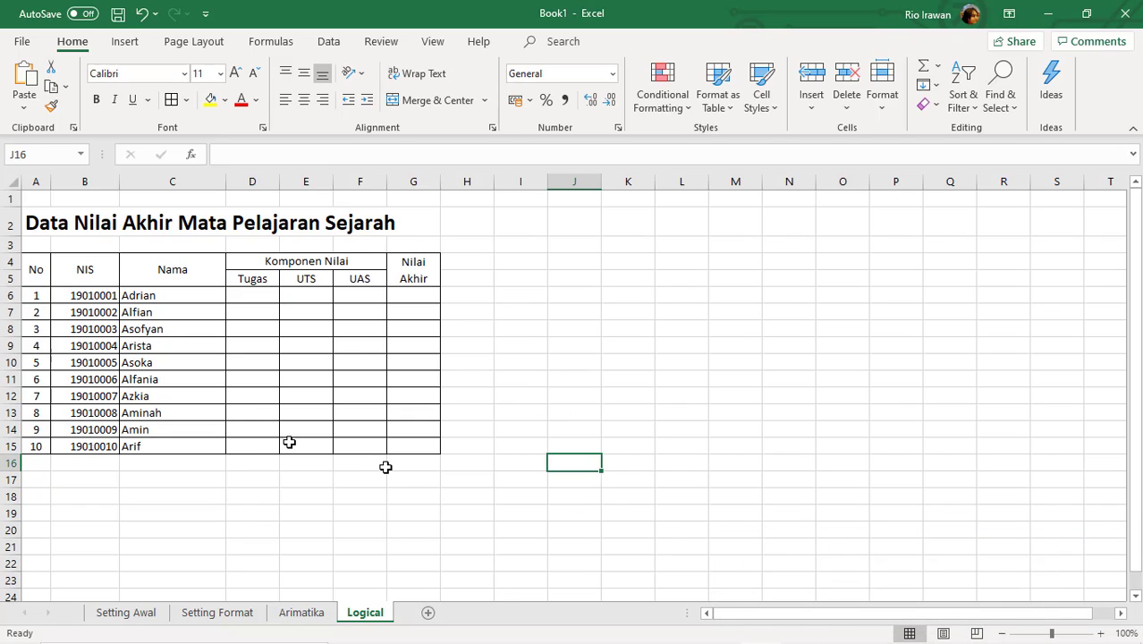
left_click(287, 531)
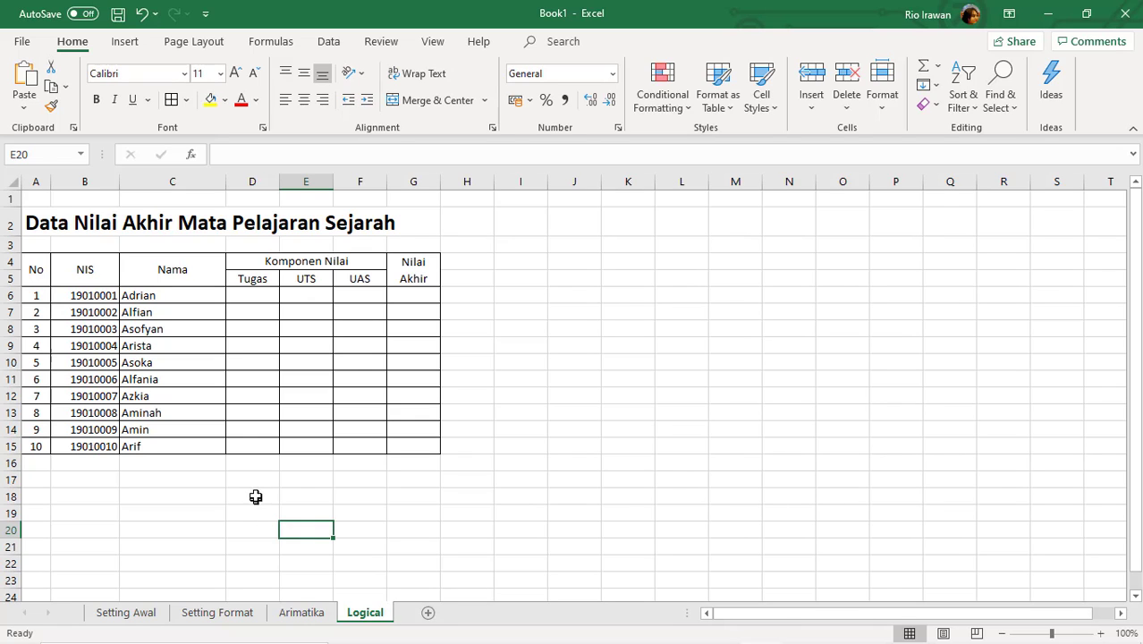
Step: Enter 80 for Tugas in D6 and 80 for UTS in E6 for the first student
left_click(260, 297)
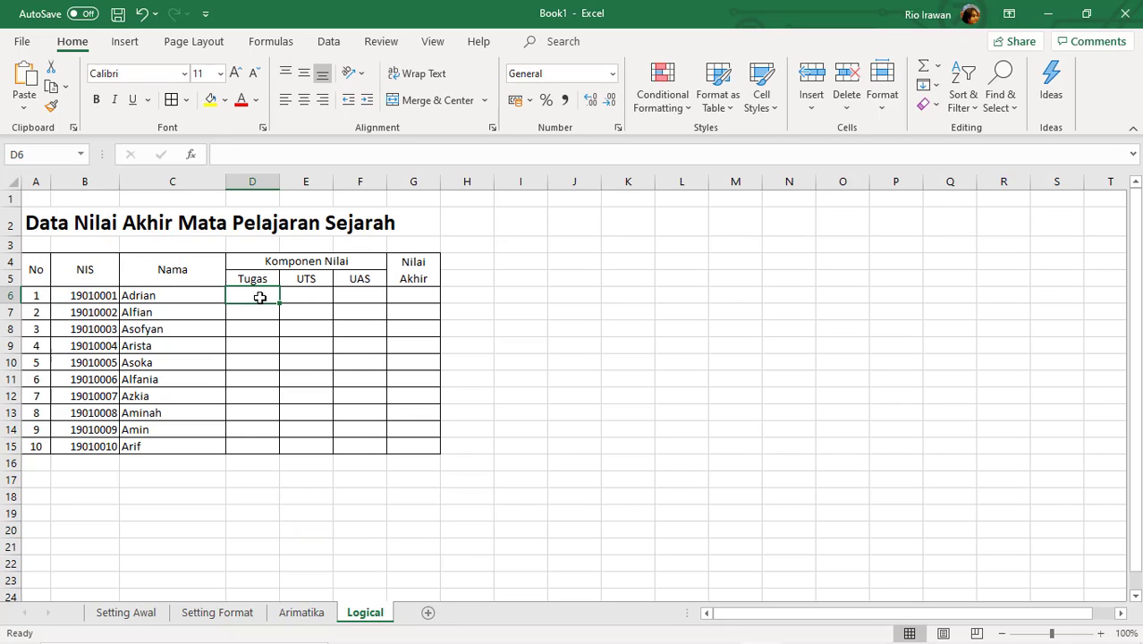
type("80")
key("Tab")
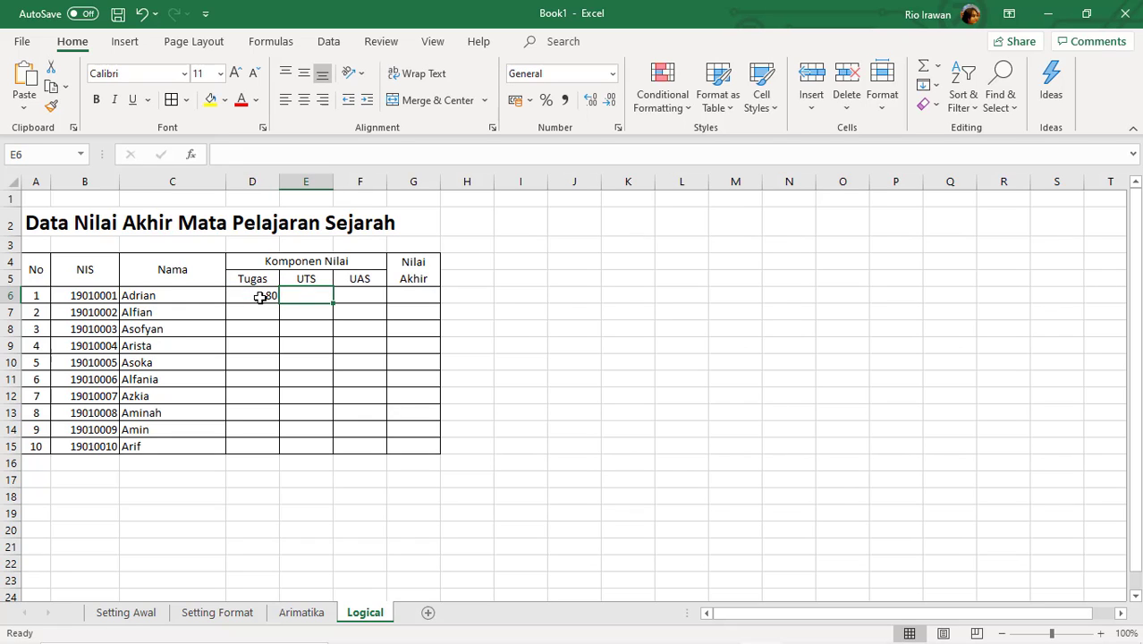
type("80")
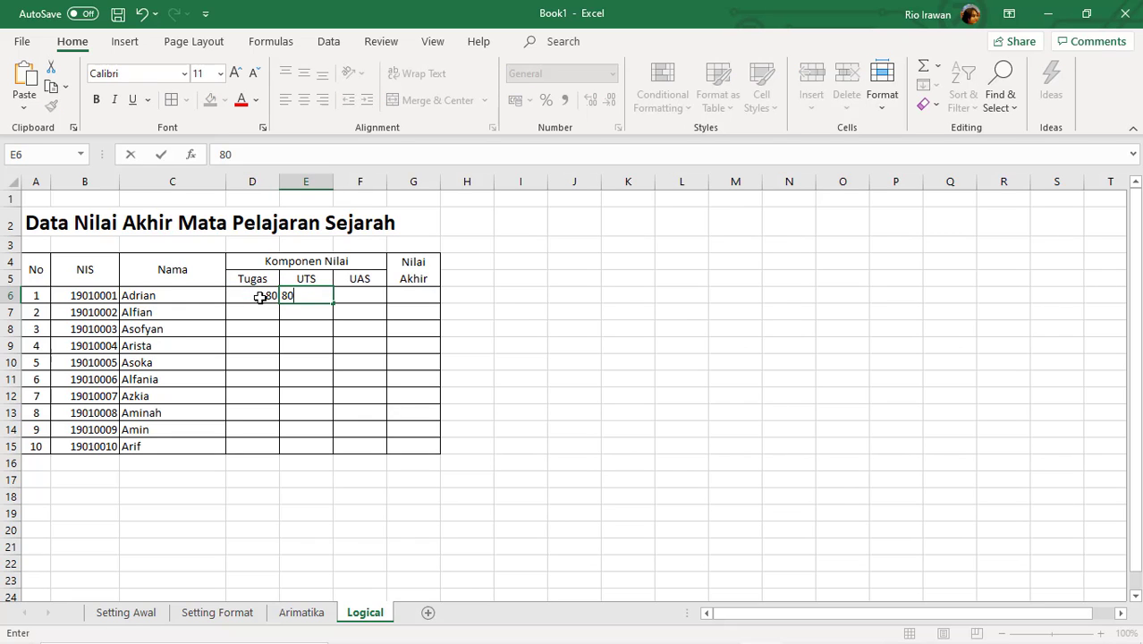
key("Tab")
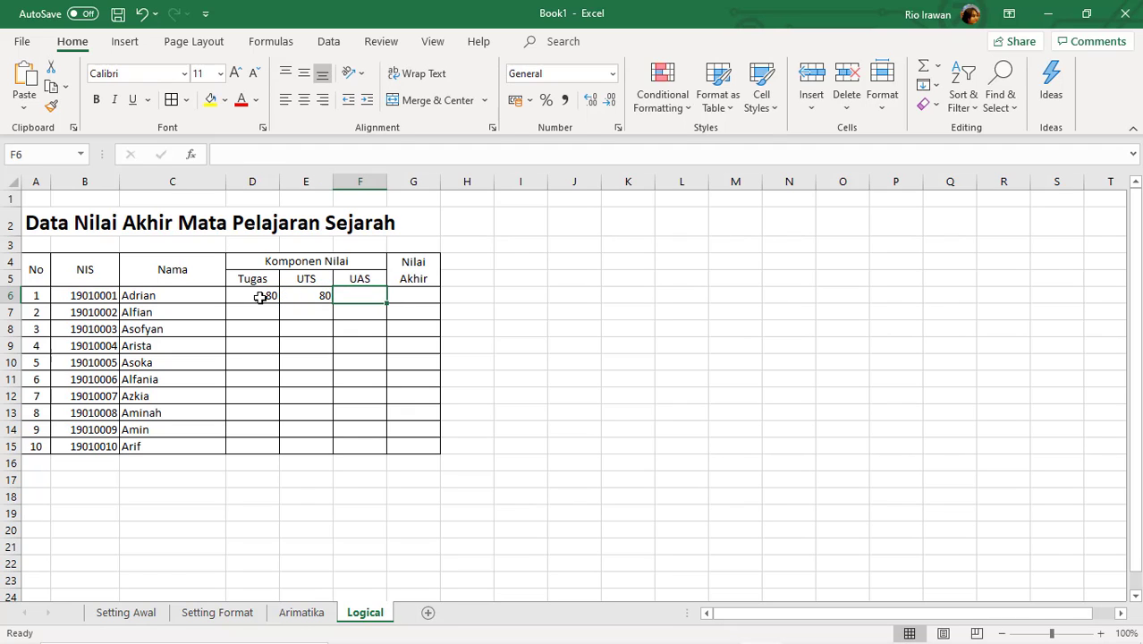
Step: Enter 84 as the first student's UAS score in F6 and center the contents of D6:G15 horizontally
type("84")
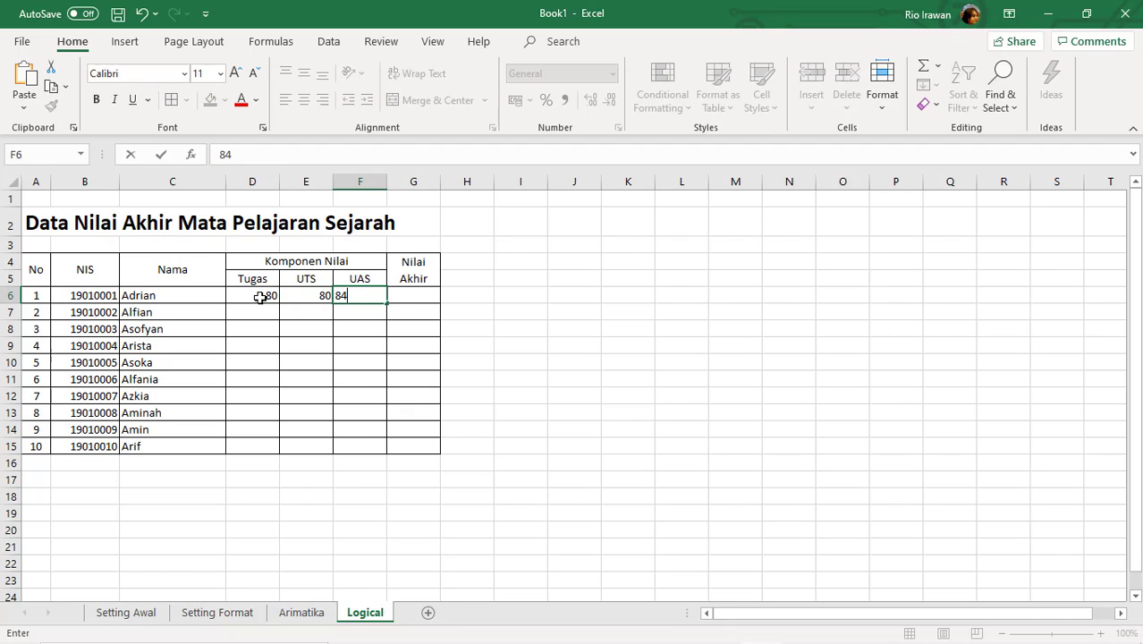
left_click_drag(259, 297, 413, 447)
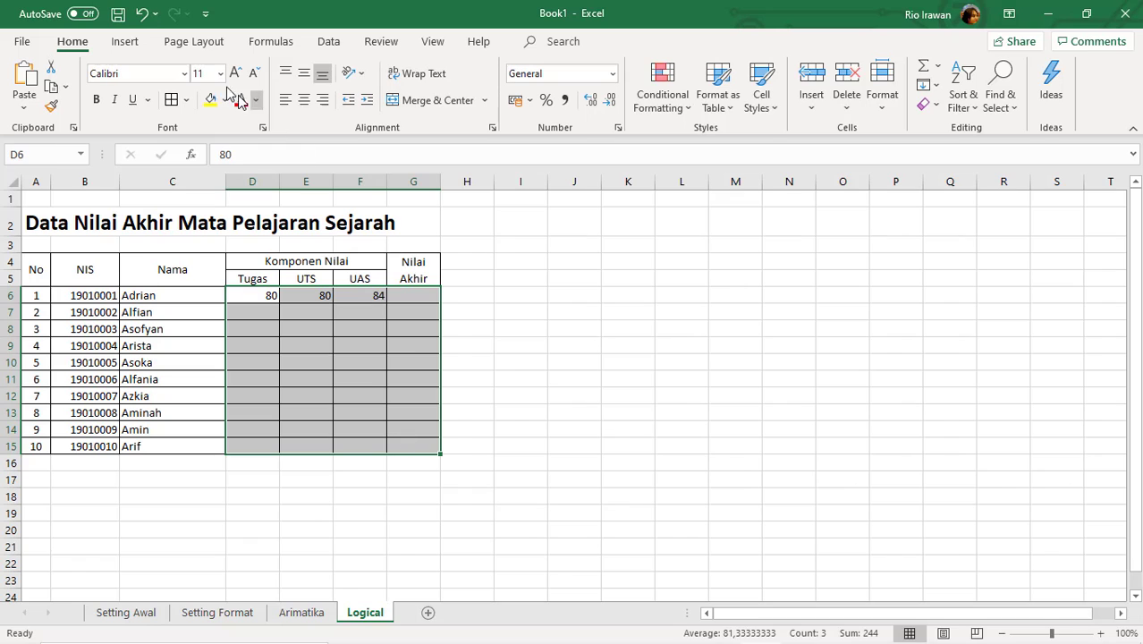
left_click(304, 99)
left_click(260, 310)
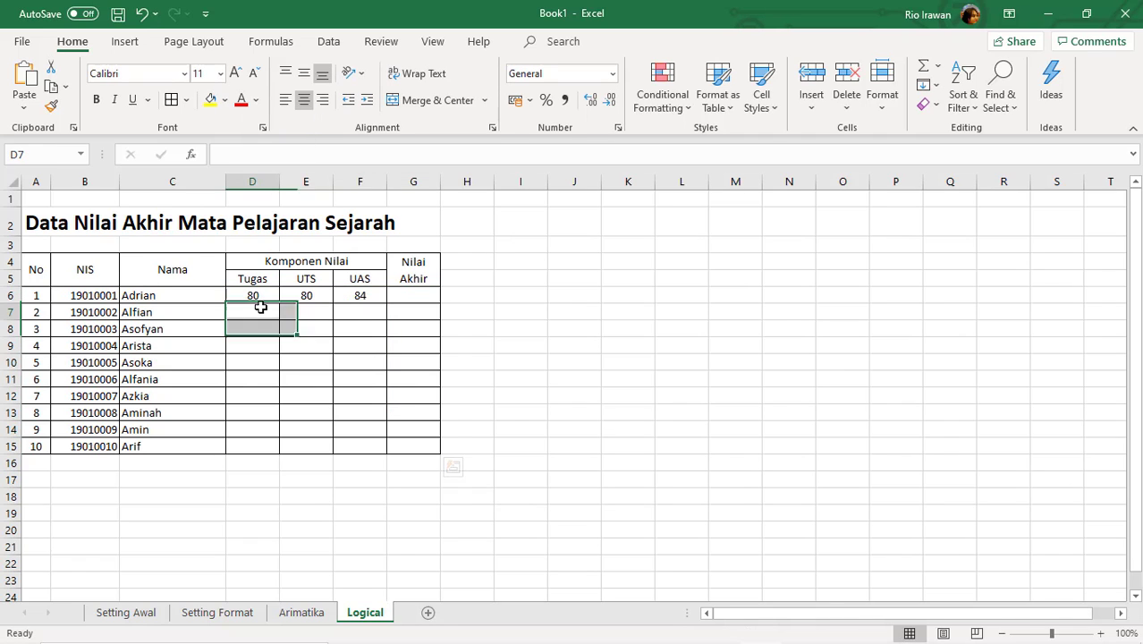
type("79")
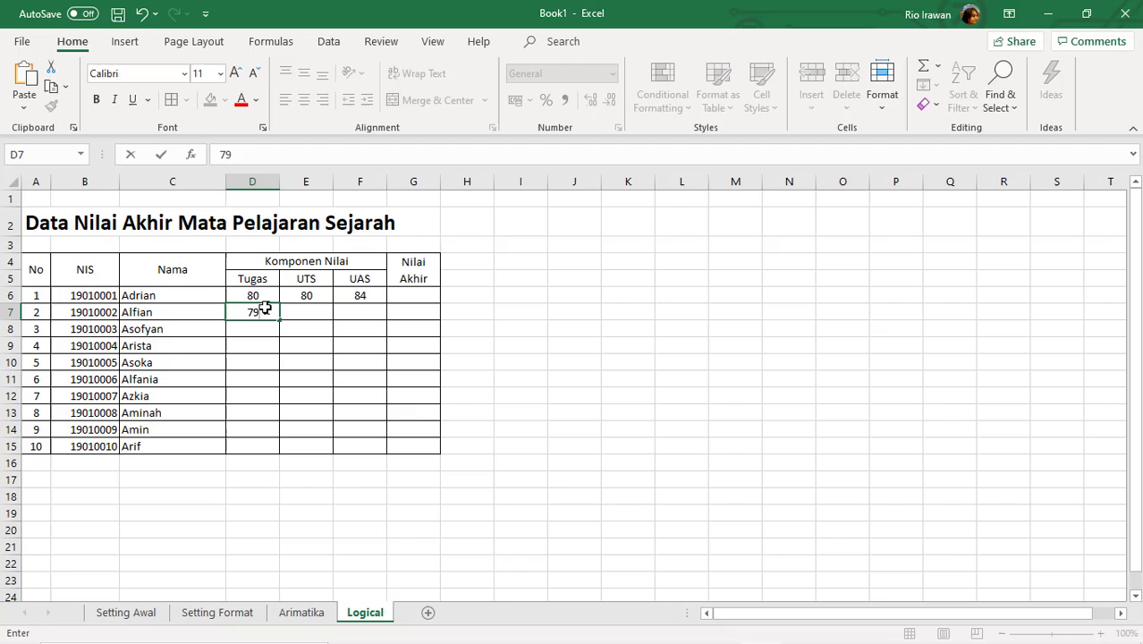
key("Up")
left_click(265, 309)
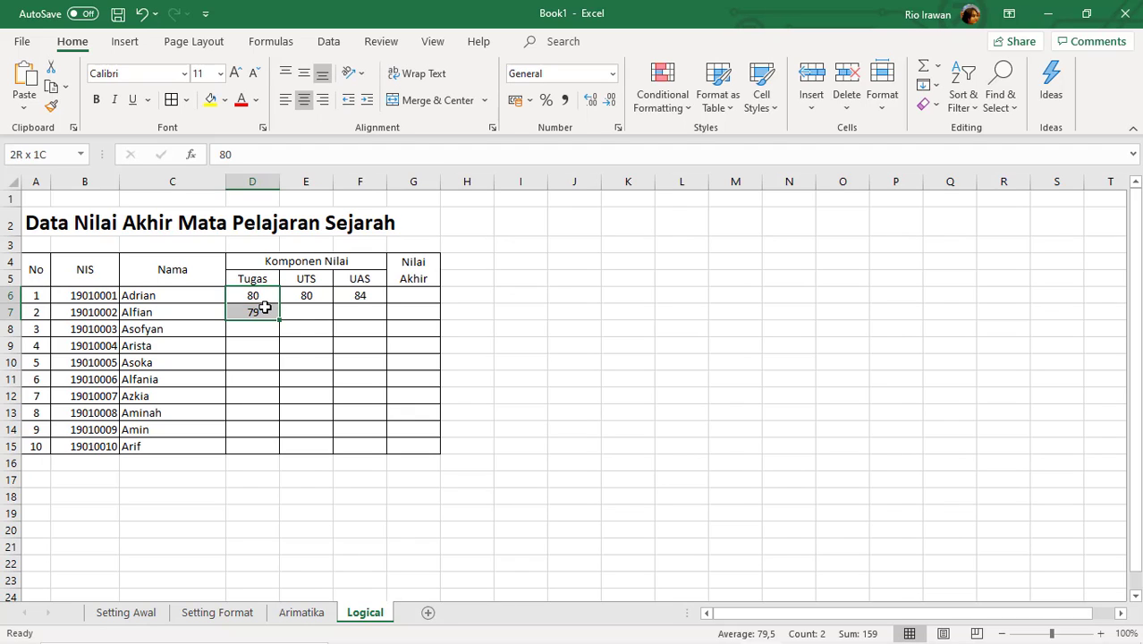
type("7")
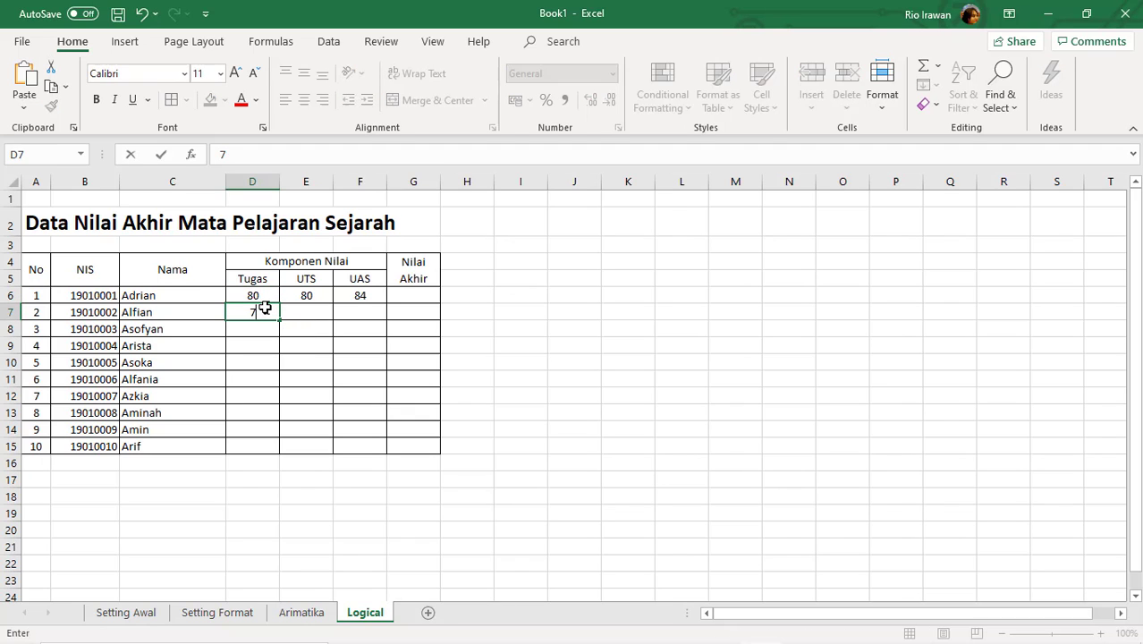
key("Return")
key("Up")
Step: Enter the Tugas scores 70, 68, 92 and 77 for the second to fifth students in D7:D10
type("70")
key("Return")
type("6")
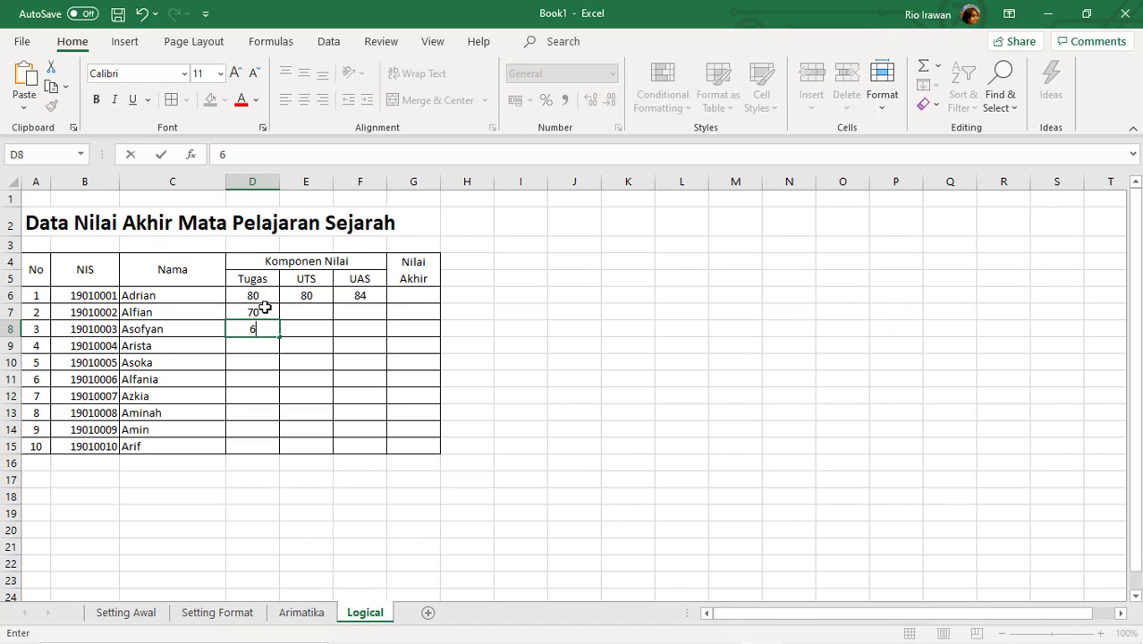
type("8")
key("Return")
type("9")
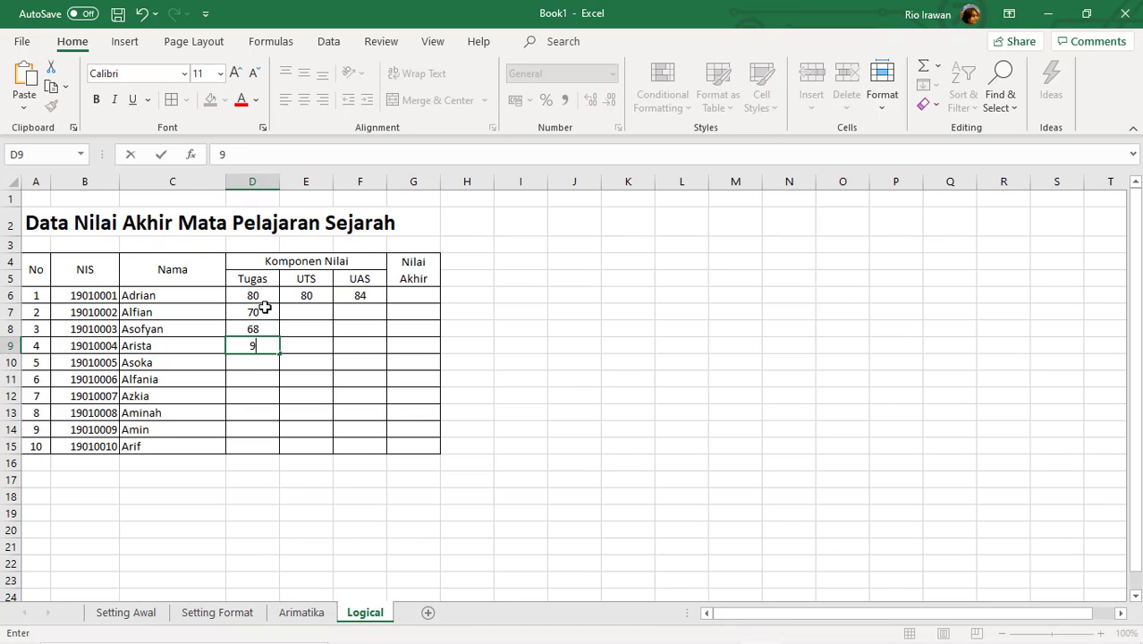
type("2")
key("Return")
type("77")
key("Return")
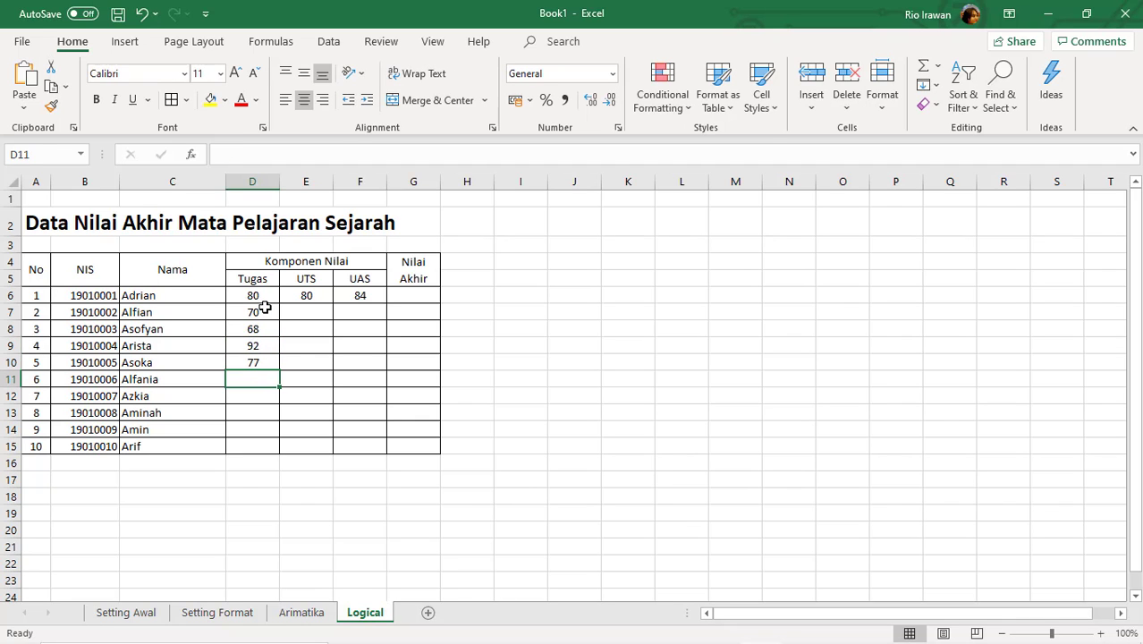
Step: Enter the Tugas scores 87, 85 and 65 for the sixth to eighth students in D11:D13
type("87")
key("Return")
type("85")
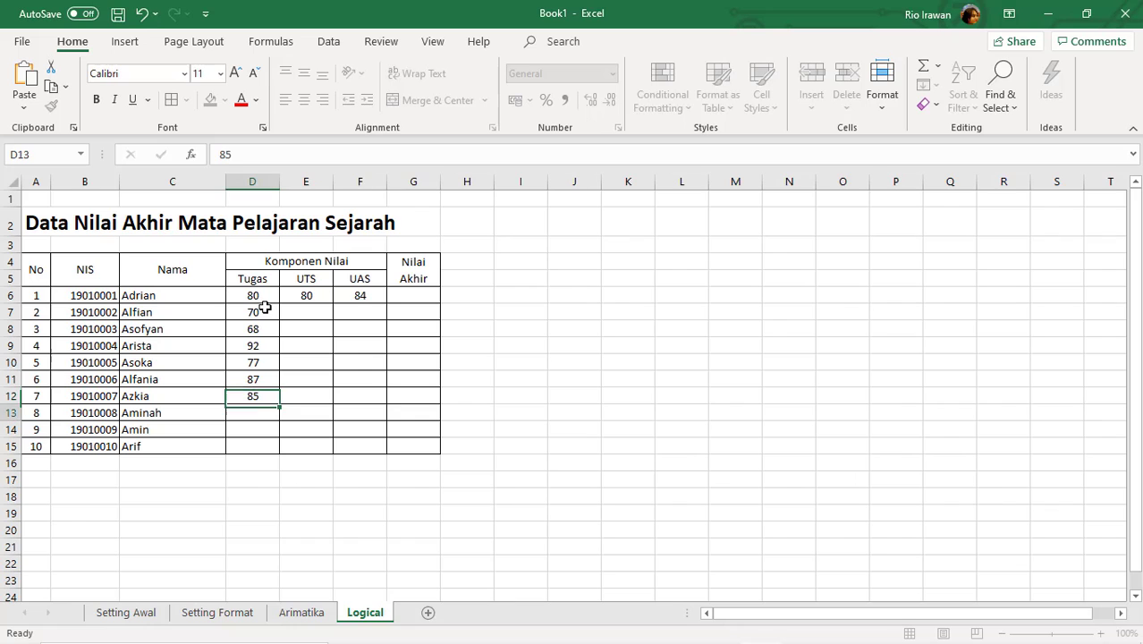
key("Return")
type("65")
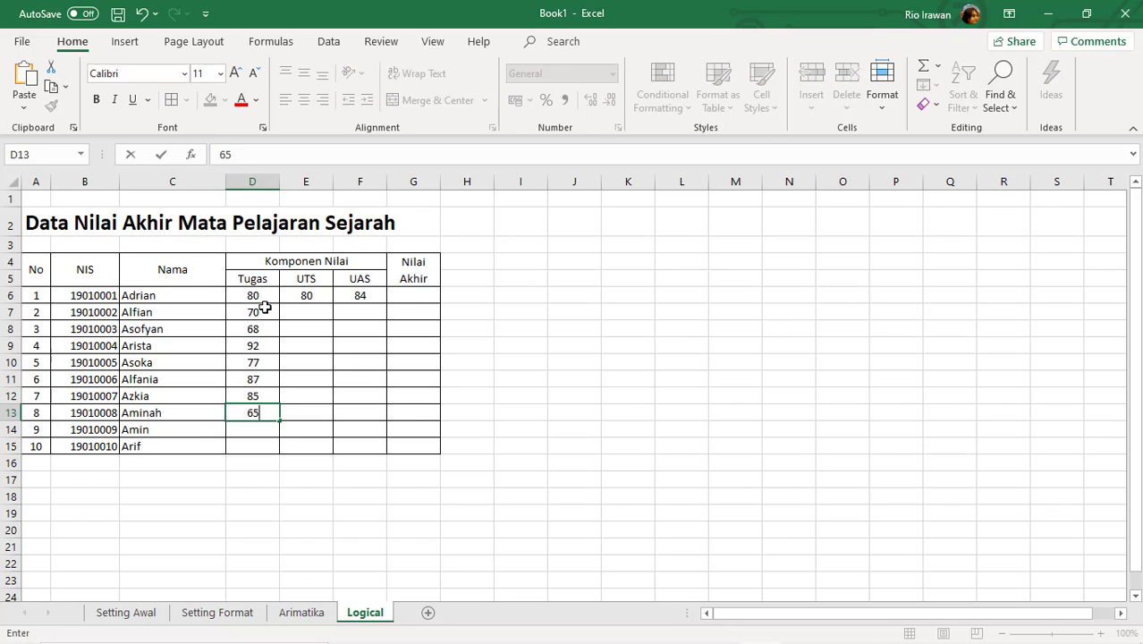
key("Return")
Step: Enter the Tugas scores 58 and 90 for the ninth and tenth students in D14:D15
type("5")
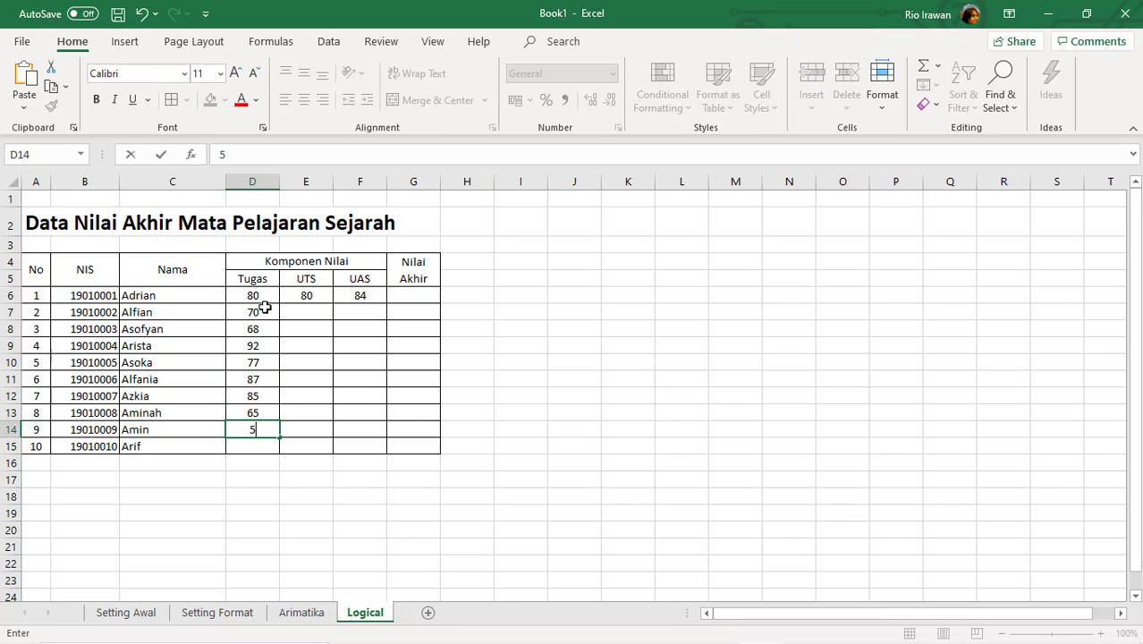
type("8")
key("Return")
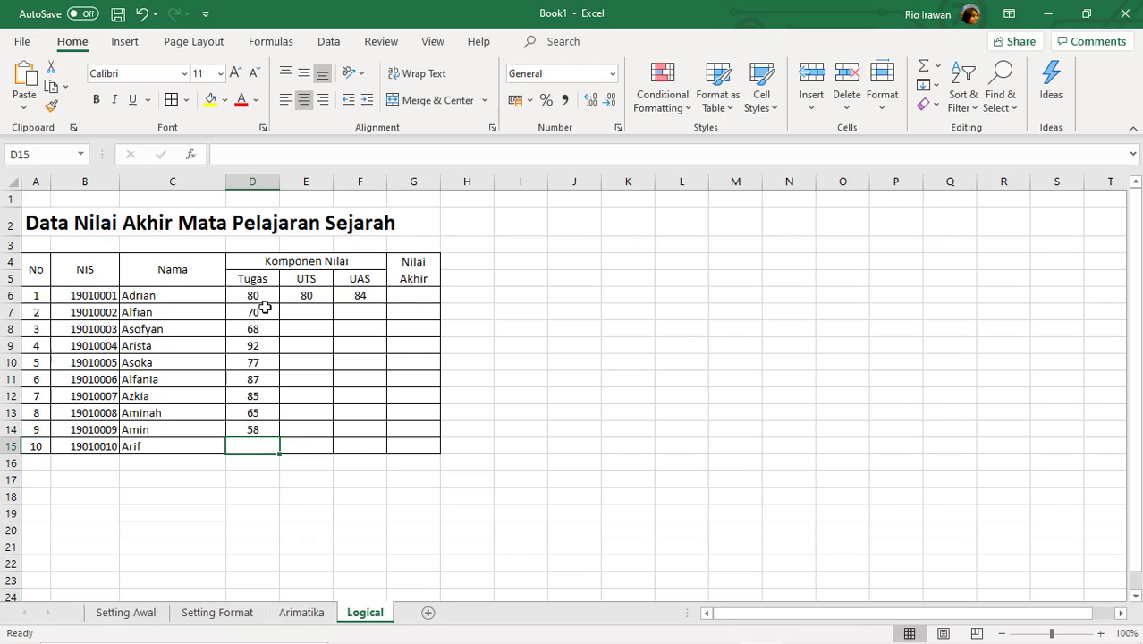
type("90")
key("Return")
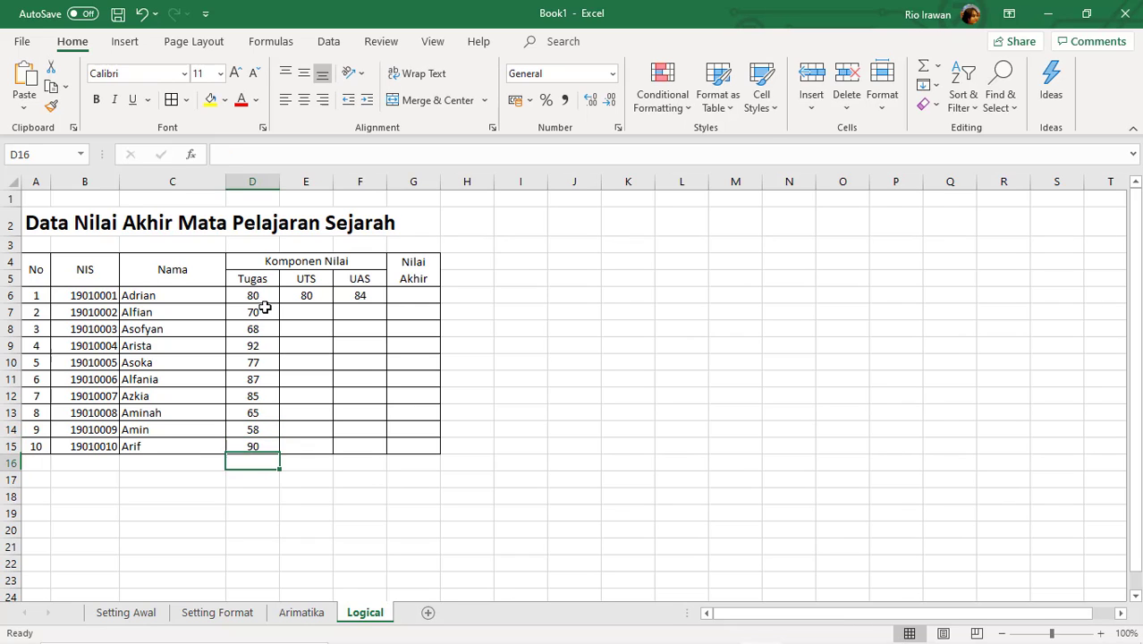
Step: Enter 87 as the second student's UTS score in E7
key("Up")
key("Up")
key("Up")
key("Up")
key("Up")
key("Up")
key("Up")
key("Up")
key("Up")
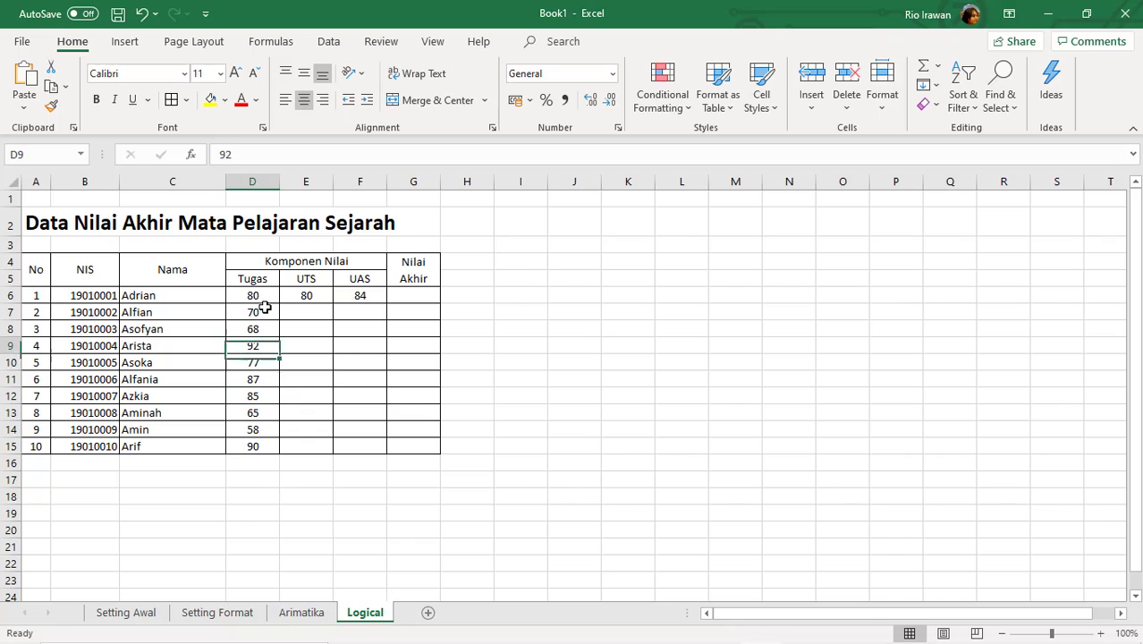
key("Right")
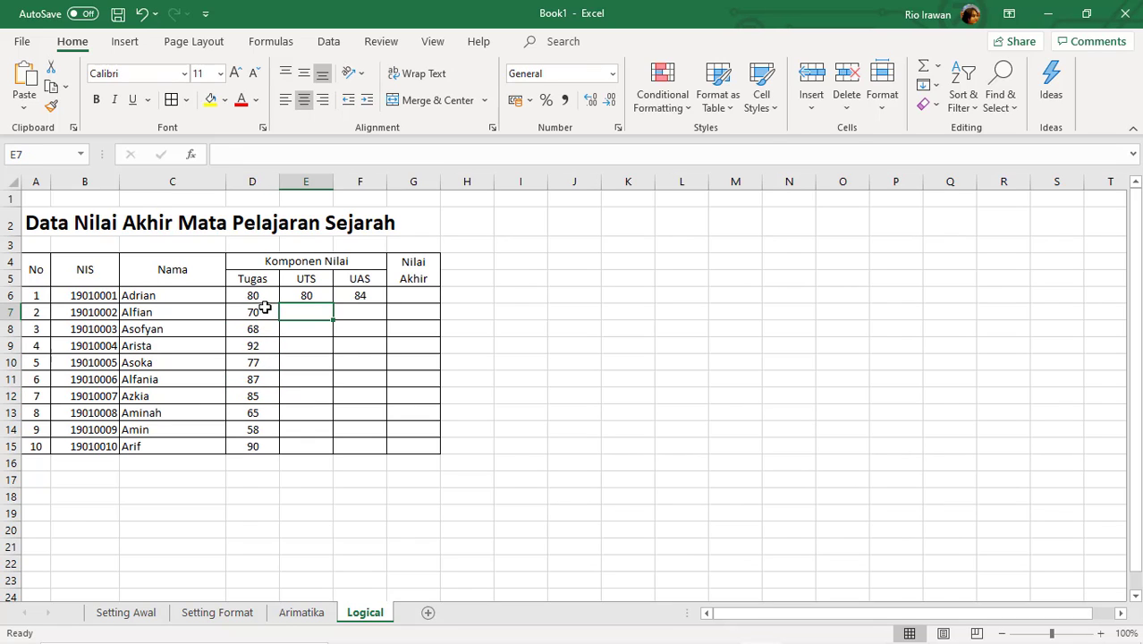
type("87")
key("Left")
type("45")
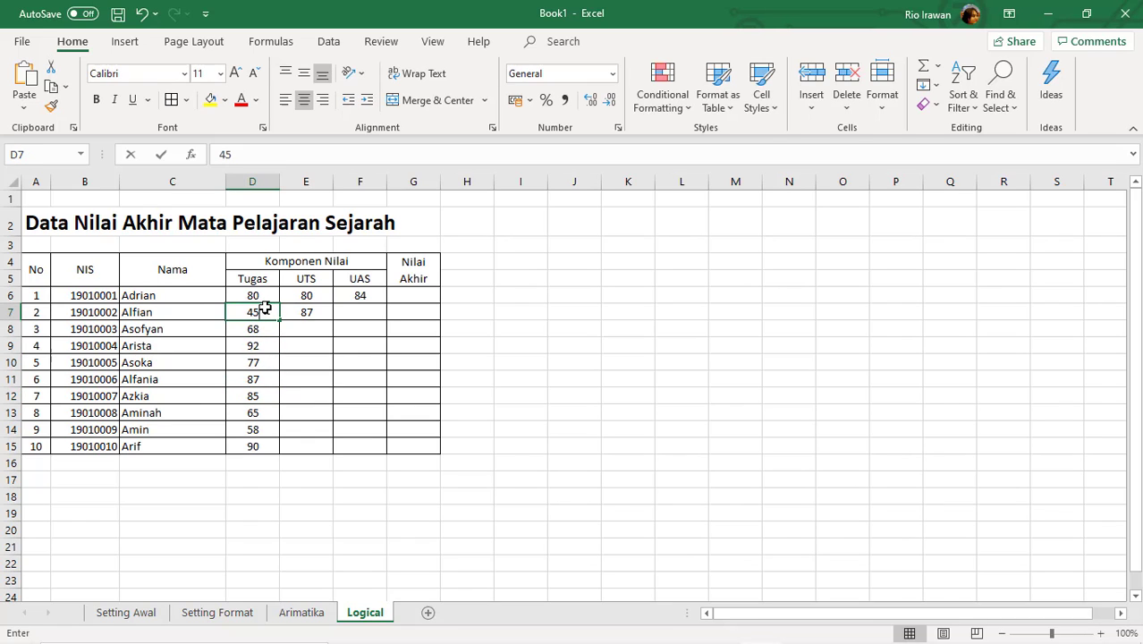
key("Return")
key("ctrl+z")
Step: Enter the UTS scores 89, 78 and 88 for the third to fifth students in E8:E10
key("Down")
key("Right")
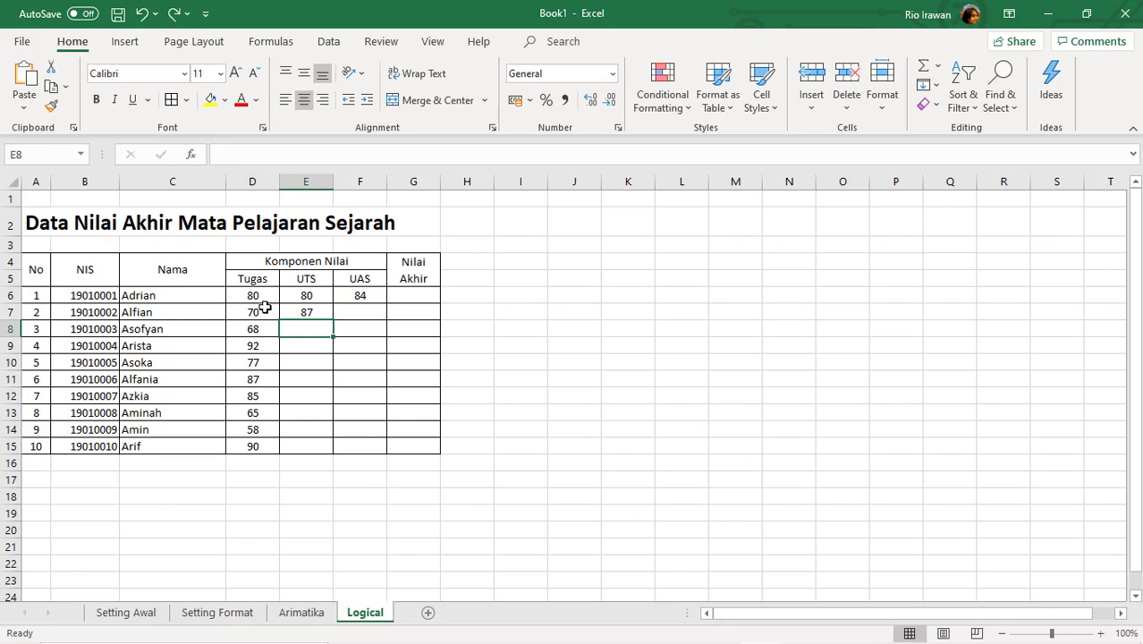
type("89")
key("Return")
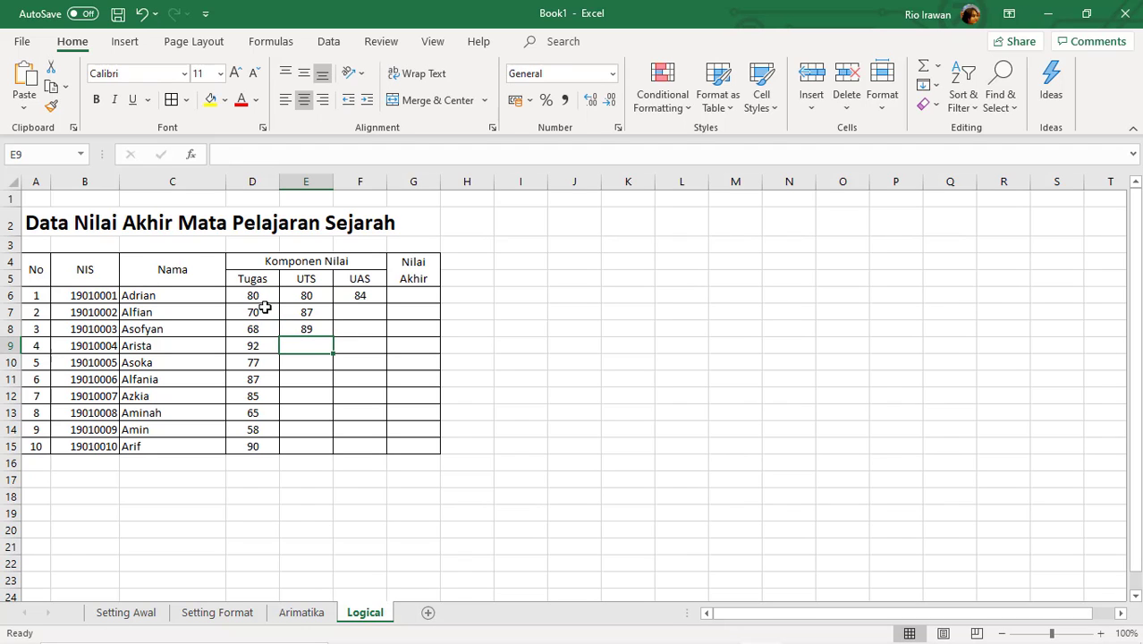
type("78")
key("Return")
type("88")
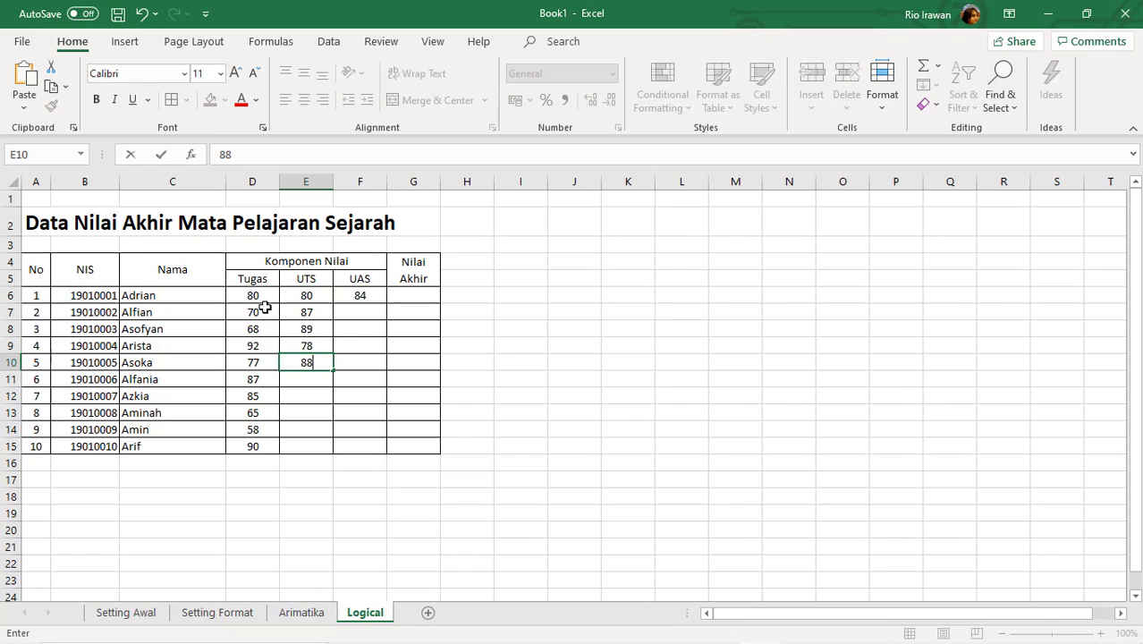
key("Return")
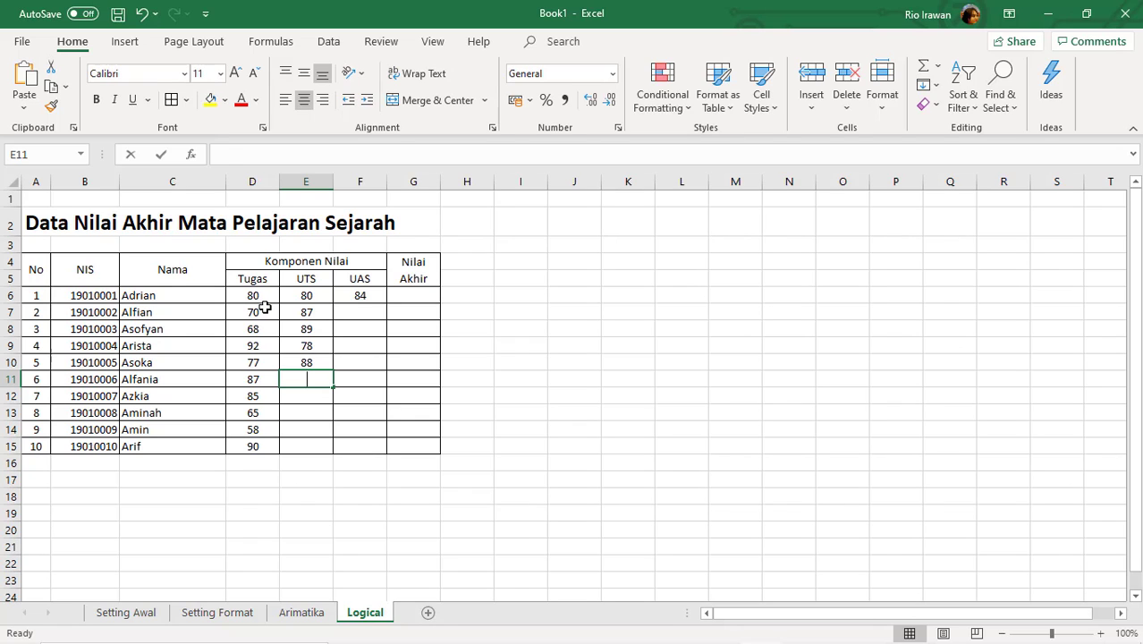
Step: Enter the UTS scores 76, 87 and 78 for the sixth to eighth students in E11:E13
type("76")
key("Return")
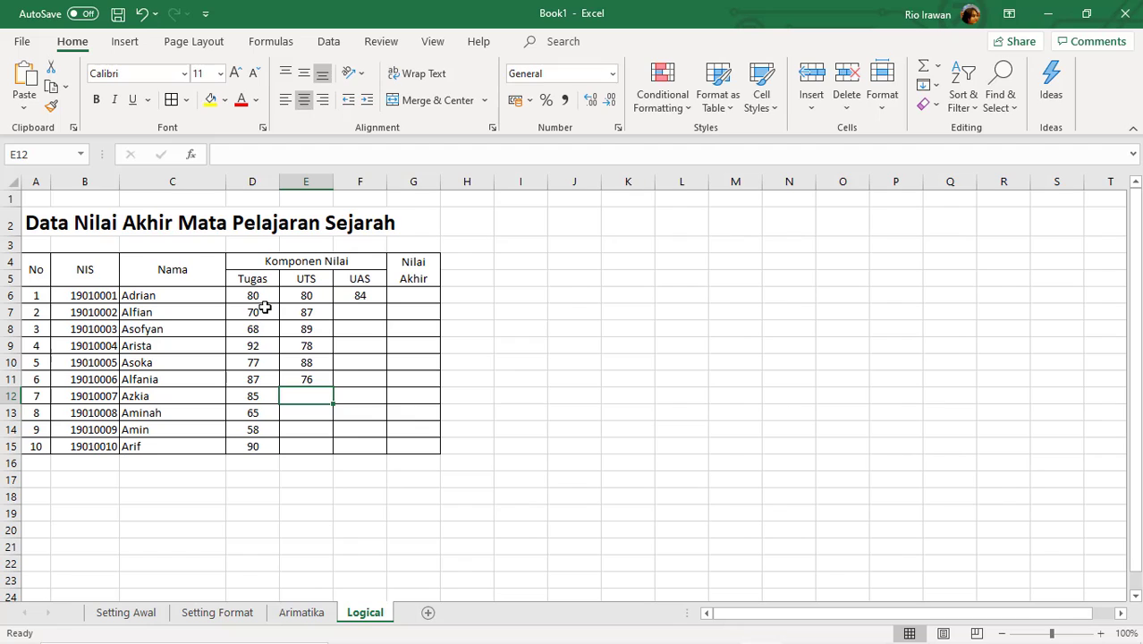
type("87")
key("Return")
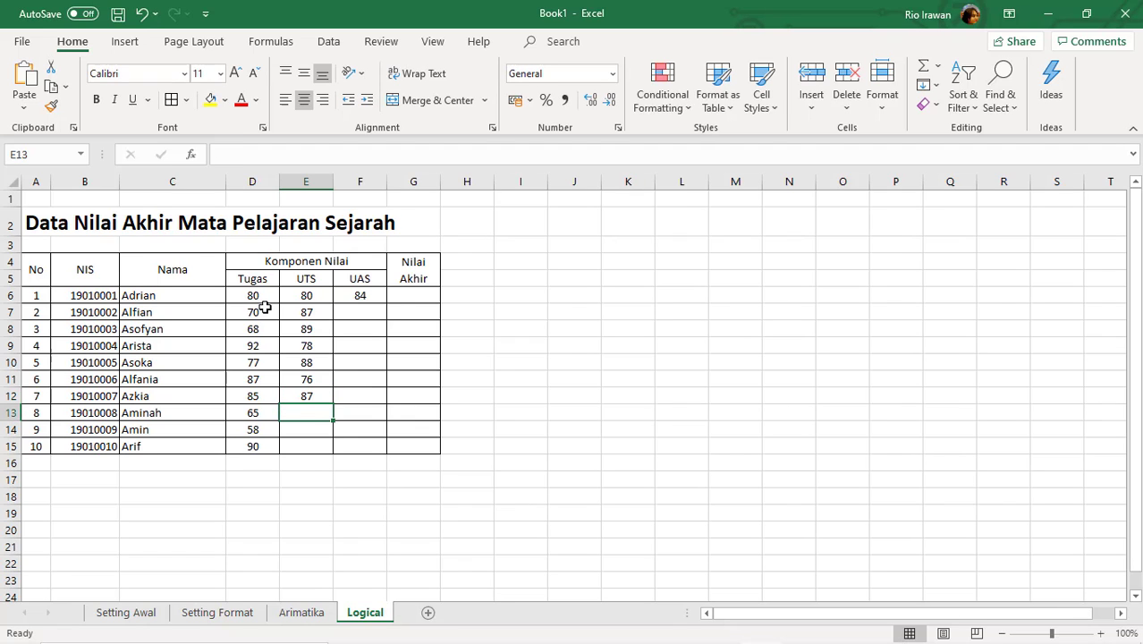
type("78")
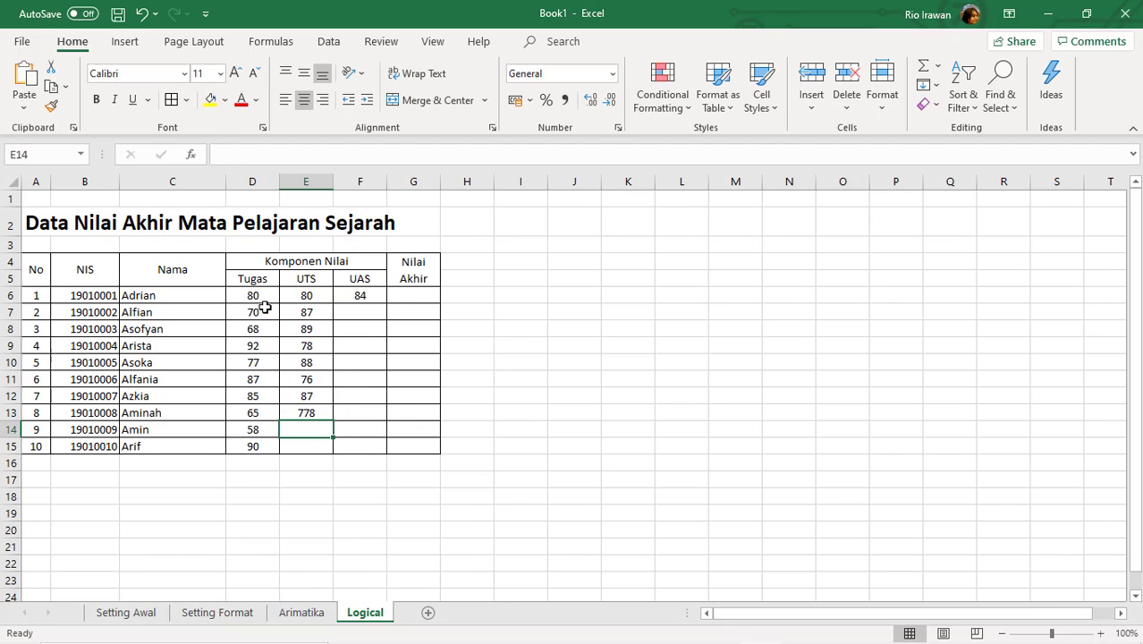
key("Return")
Step: Enter the UTS scores 67 and 80 for the ninth and tenth students in E14:E15
type("67")
key("Return")
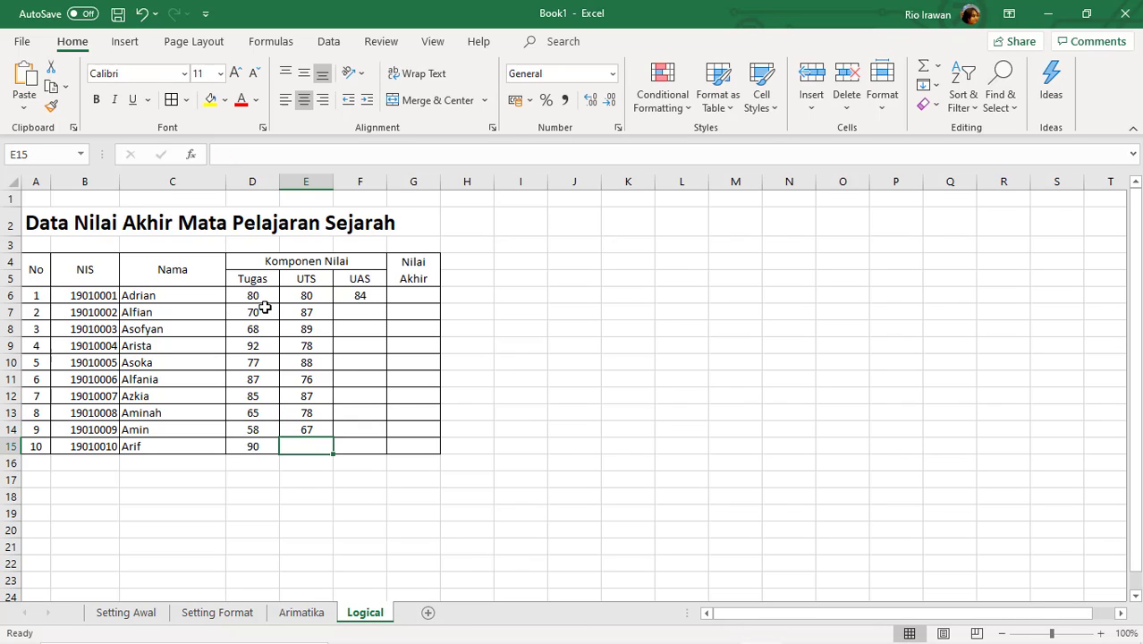
type("80")
key("Tab")
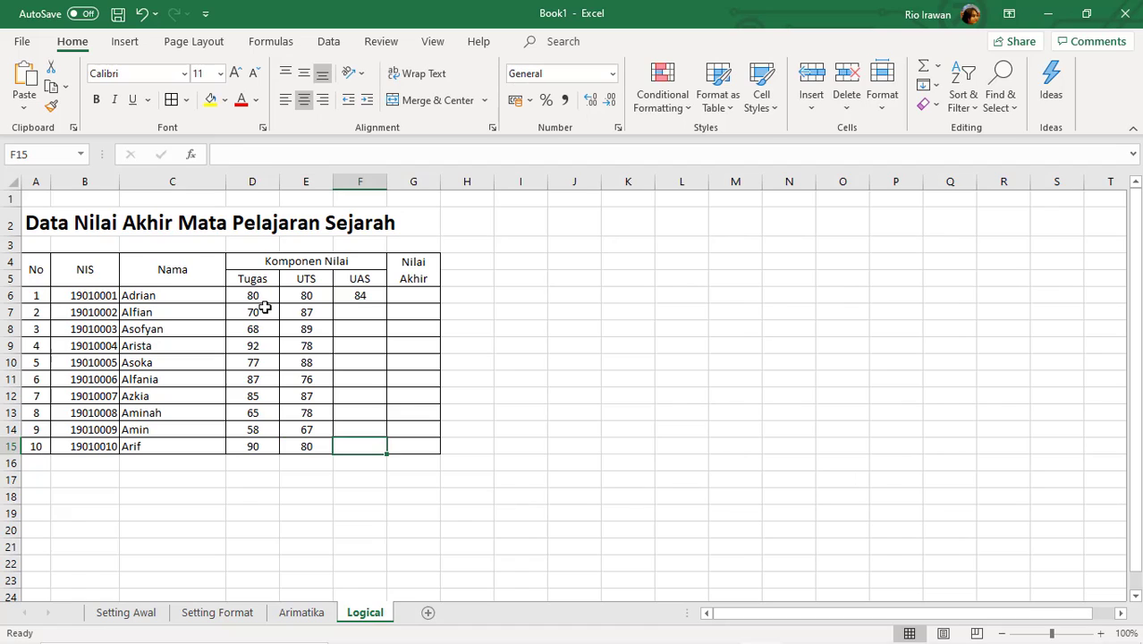
Step: Enter the UAS scores 89 and 78 for the second and third students in F7:F8
key("Up")
key("Up")
key("Up")
key("Up")
key("Up")
key("Up")
key("Up")
key("Up")
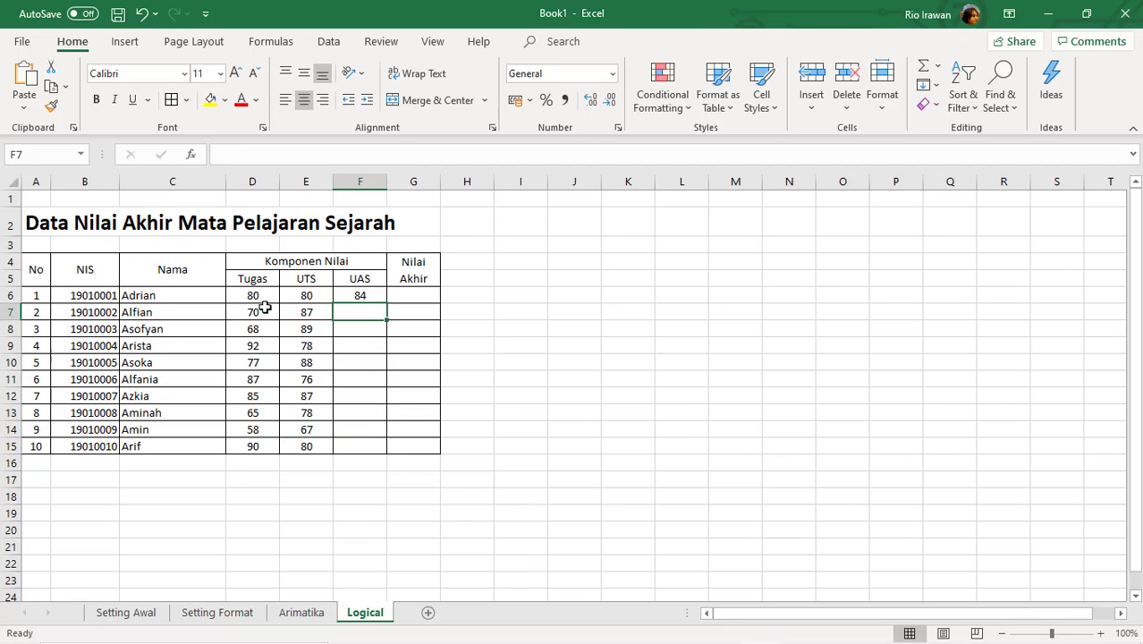
type("89")
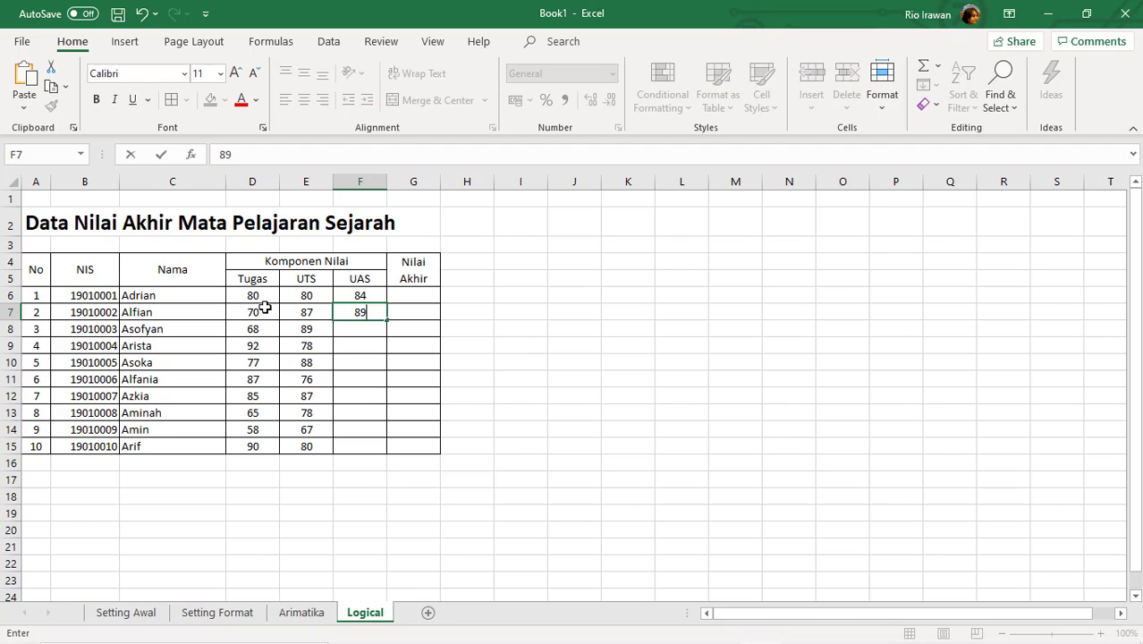
key("Return")
type("78")
key("Return")
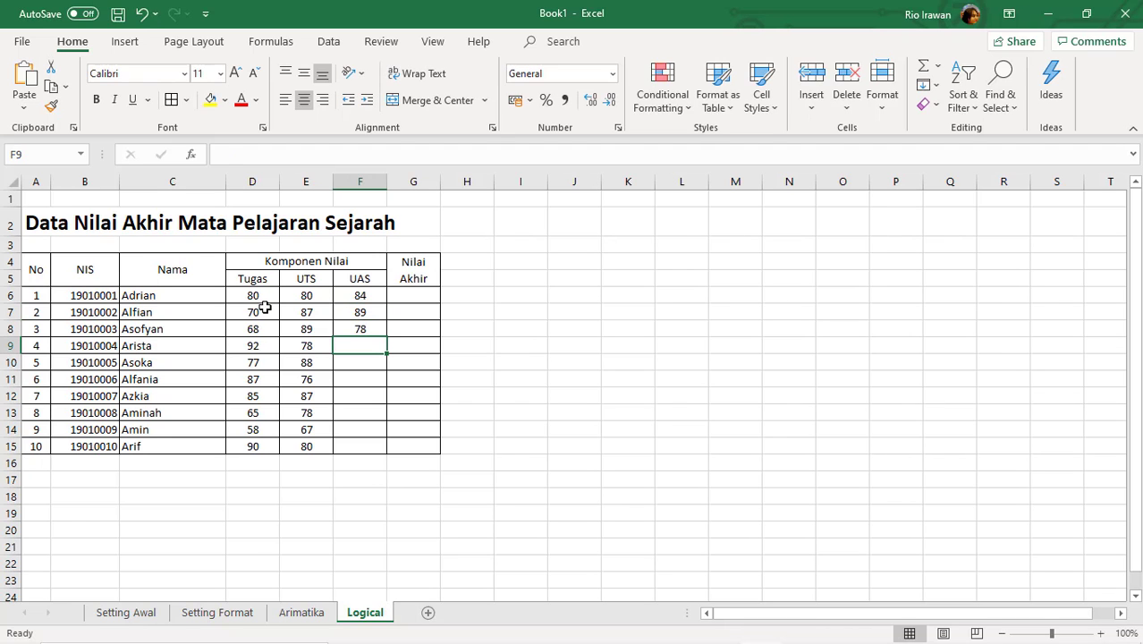
type("90")
key("Return")
key("Up")
Step: Enter the UAS scores 75 and 54 for the fourth and fifth students in F9:F10
type("75")
key("Return")
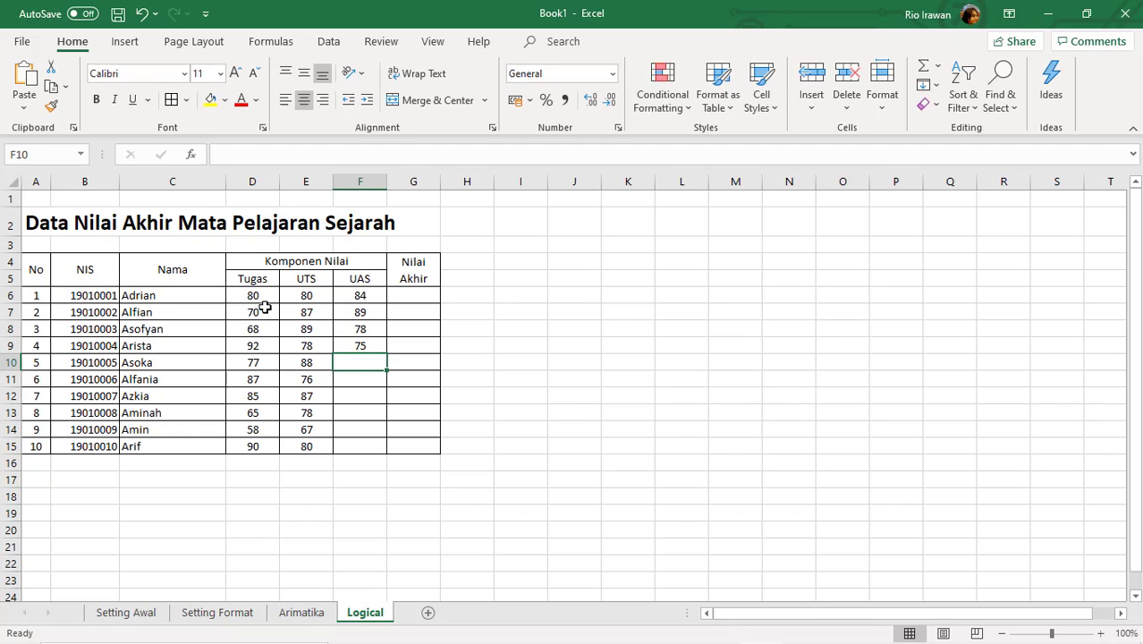
type("45")
key("BackSpace")
key("BackSpace")
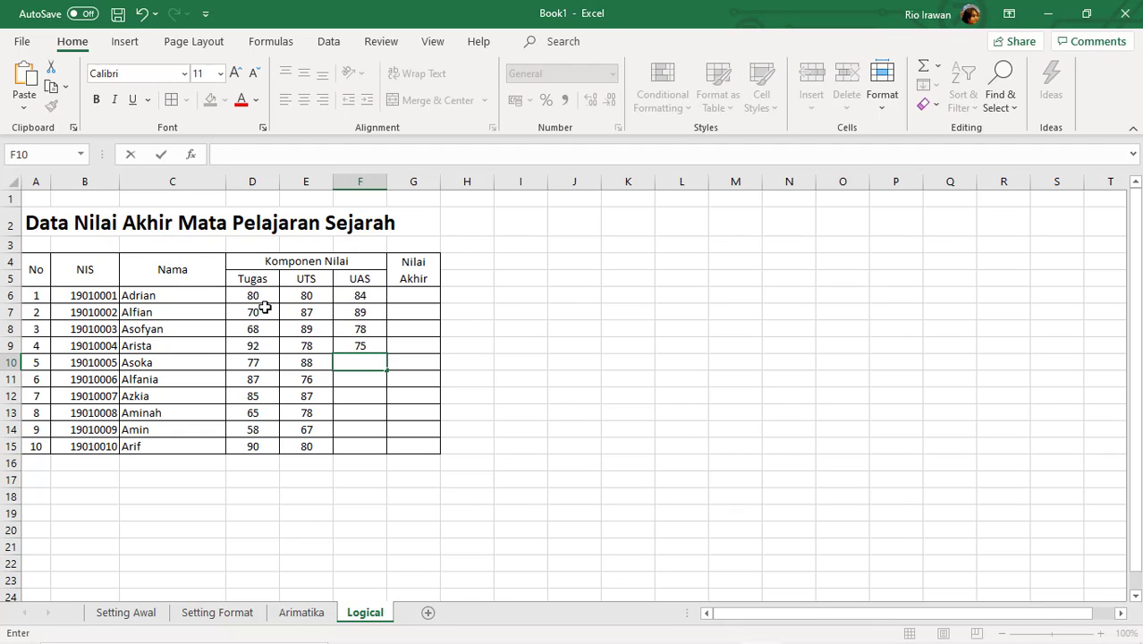
type("54")
key("Return")
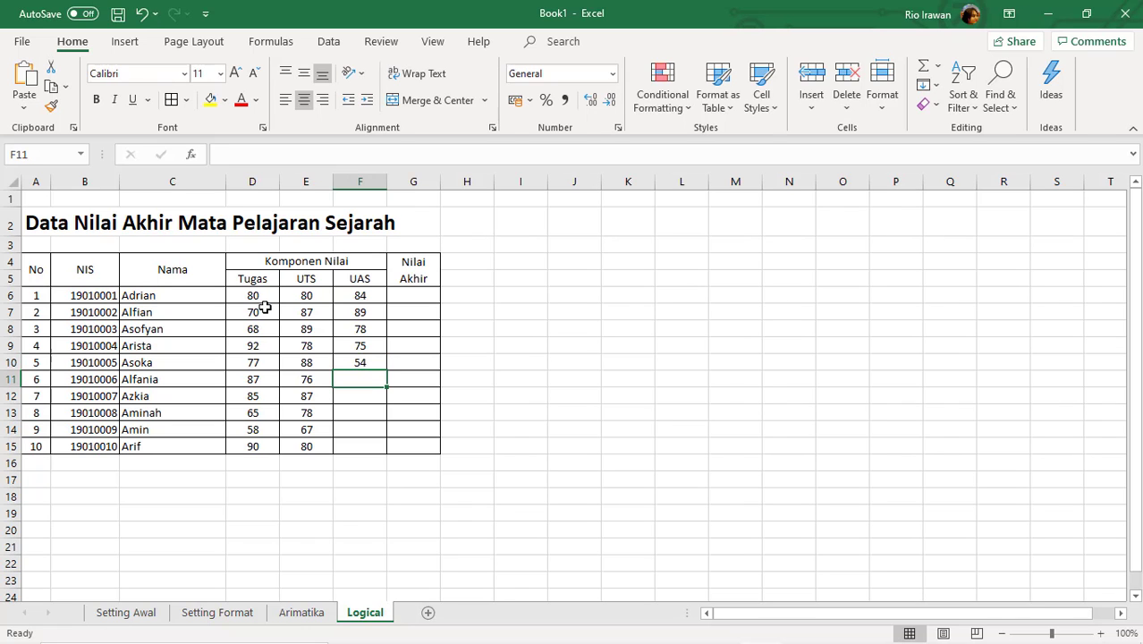
Step: Enter the UAS scores 45, 34 and 35 for the sixth to eighth students in F11:F13
type("45")
key("Return")
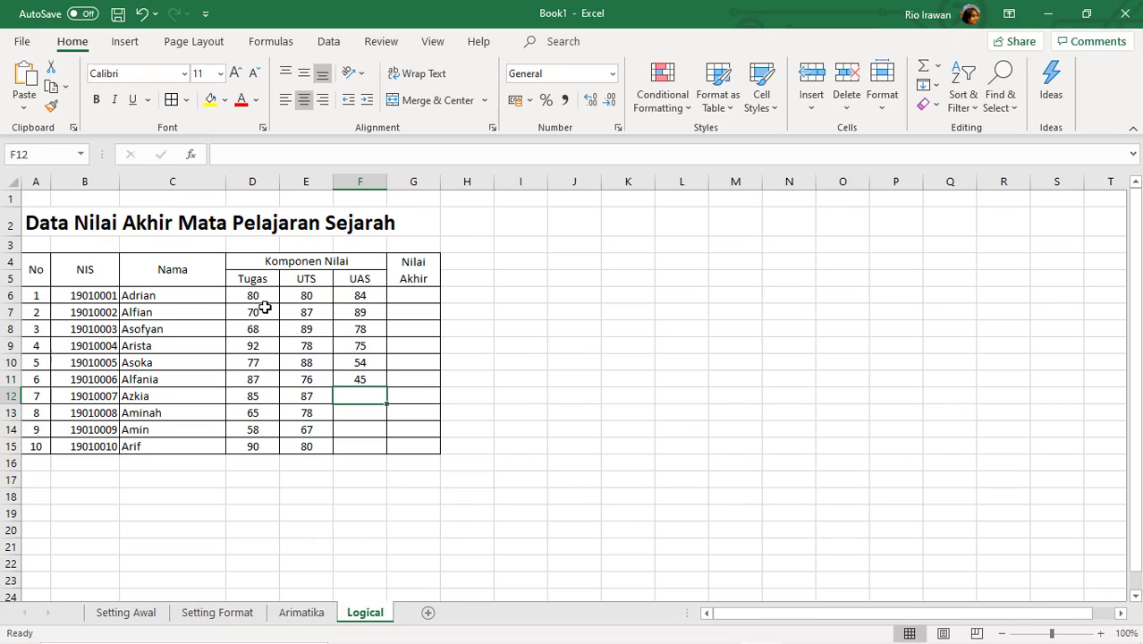
type("34")
key("Return")
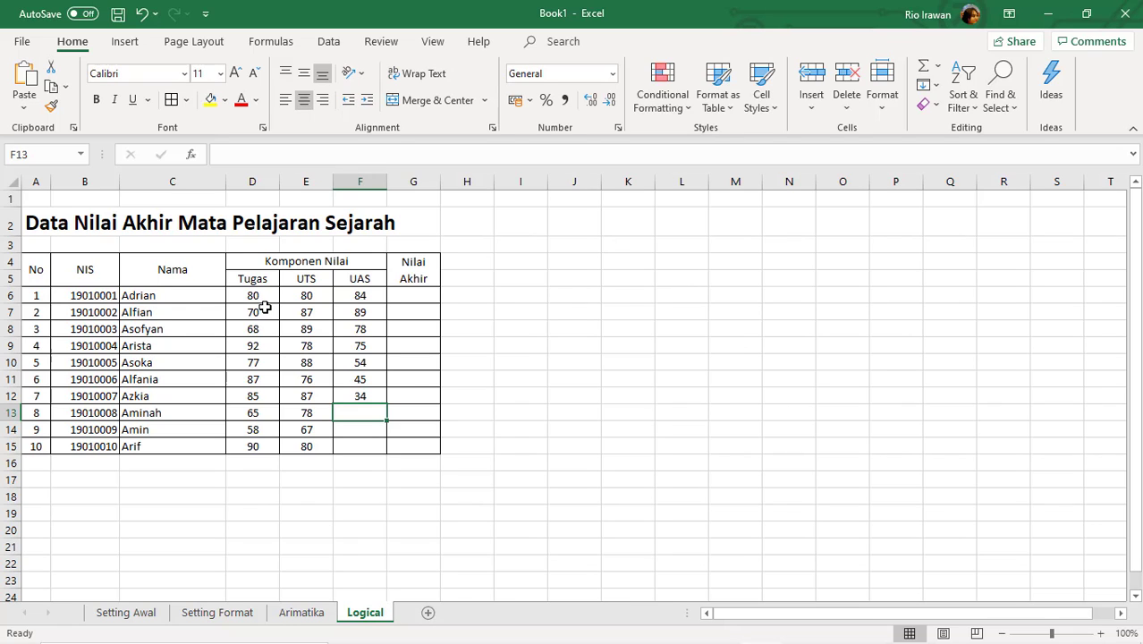
type("35")
key("Return")
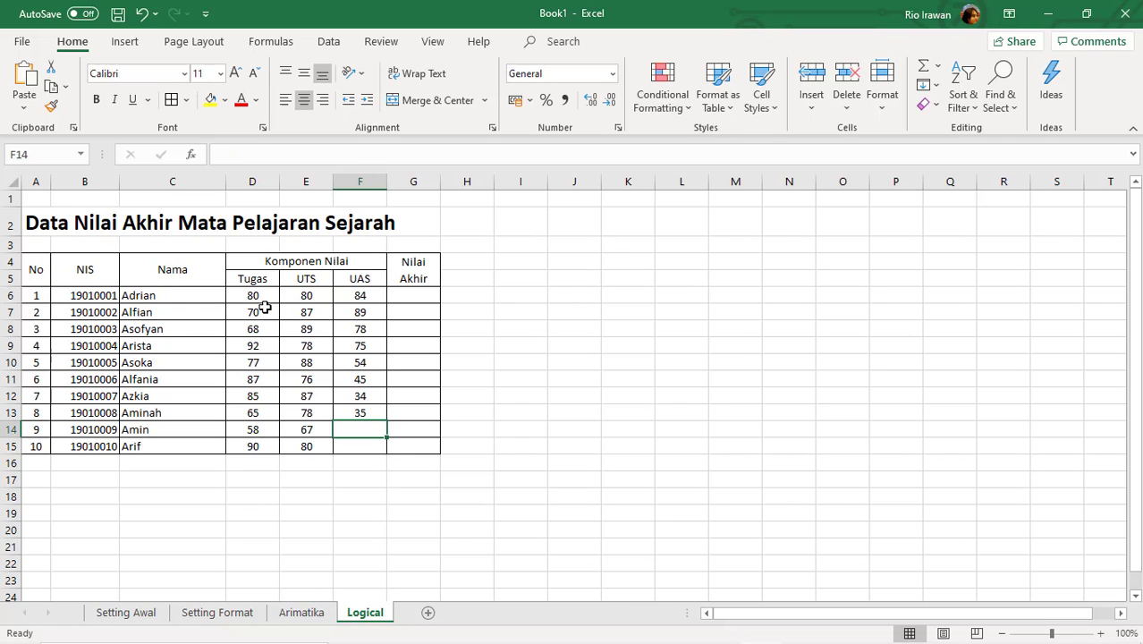
Step: Enter the UAS score 78 for both the ninth and tenth students in F14:F15
type("78")
key("Return")
type("78")
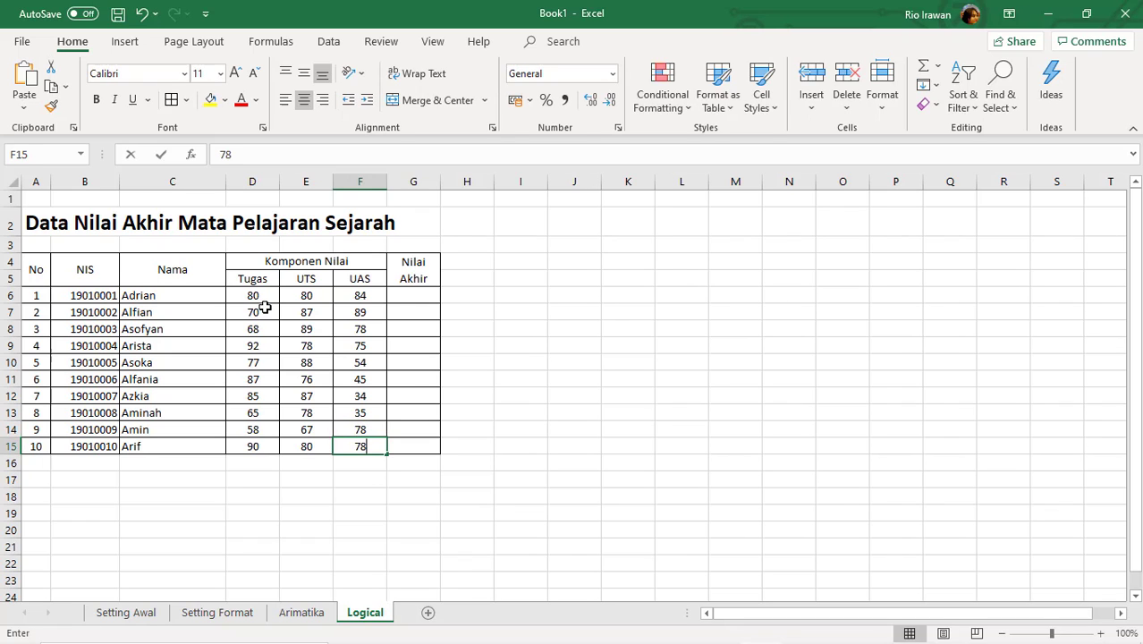
key("Tab")
Step: Review the Tugas, UTS and UAS headings and the first student's component scores that feed the Nilai Akhir column
key("Up")
key("Up")
key("Up")
key("Up")
key("Up")
key("Up")
key("Up")
key("Up")
key("Up")
key("Up")
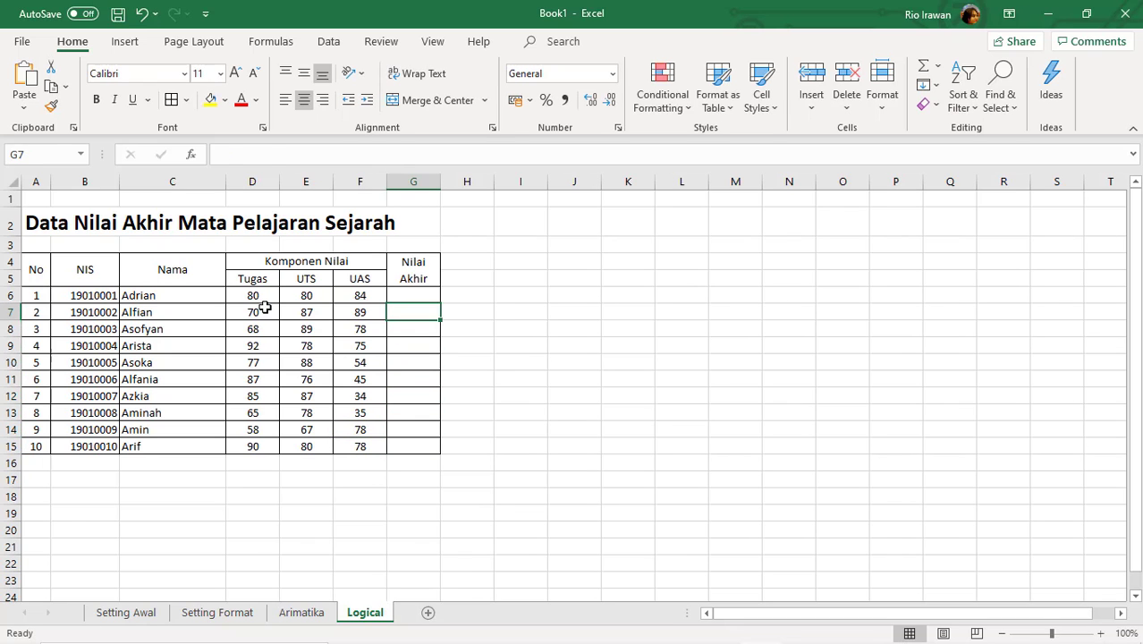
key("Down")
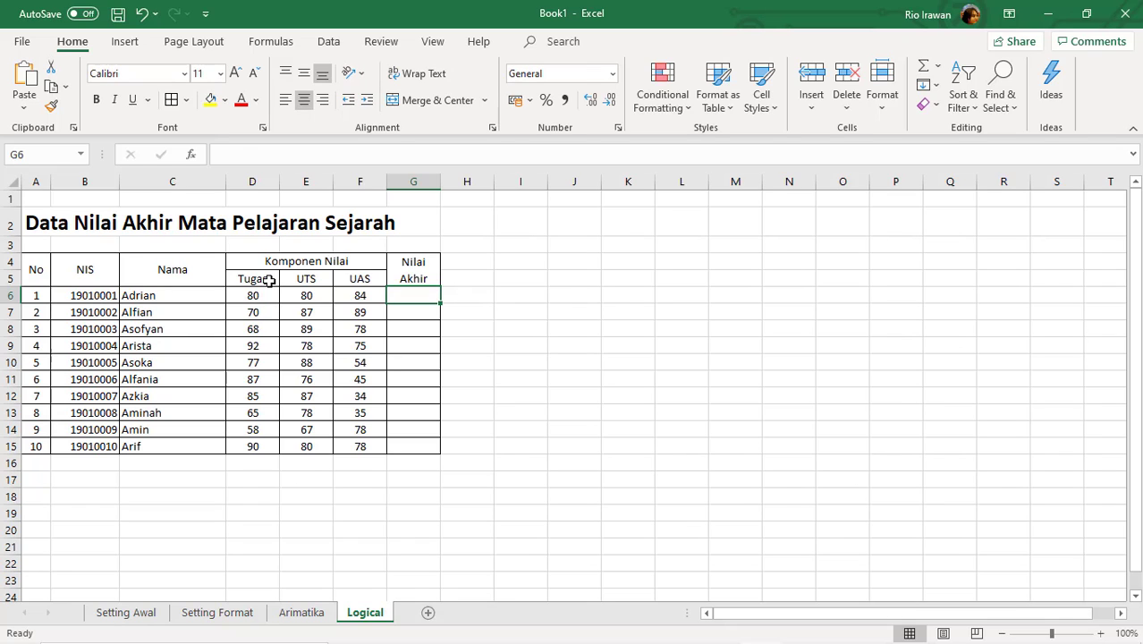
left_click(269, 280)
left_click(258, 294)
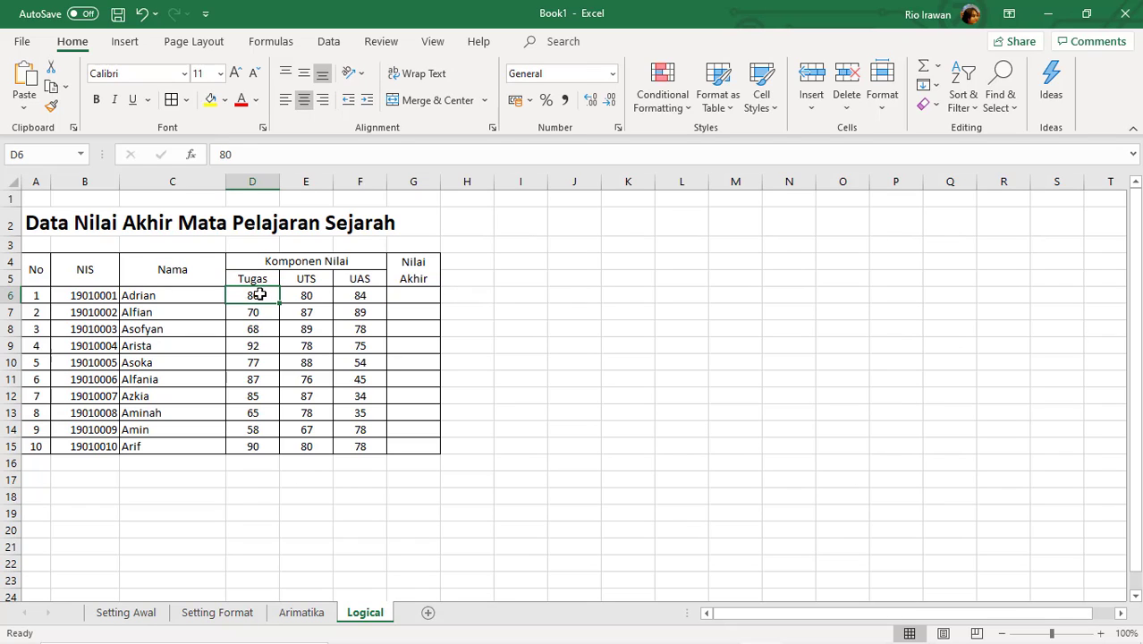
left_click(251, 278)
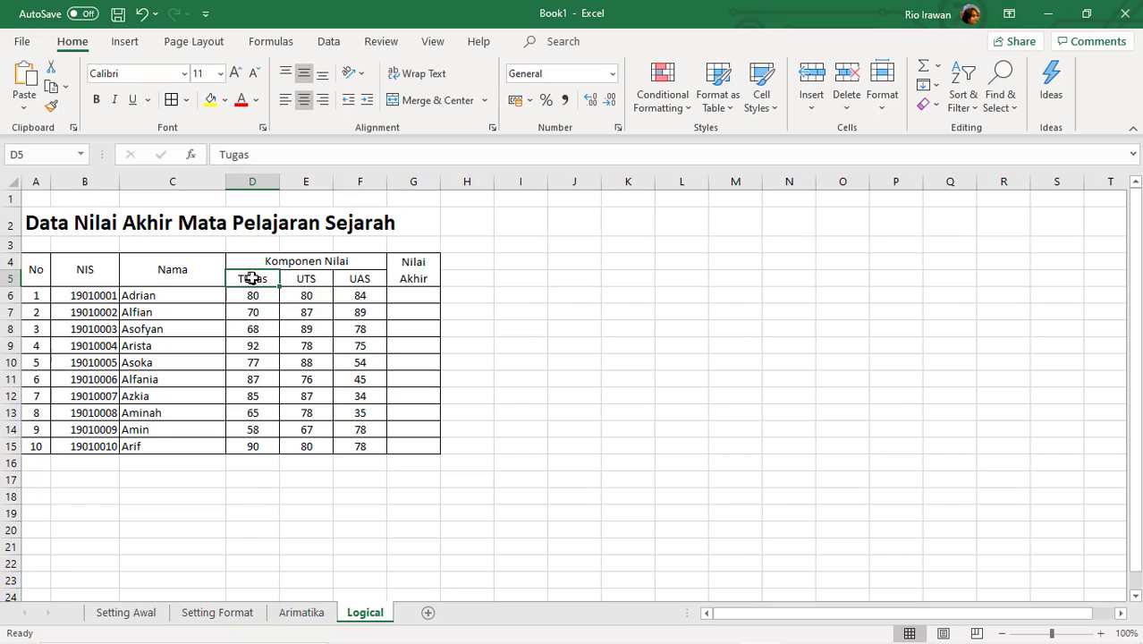
left_click(307, 278)
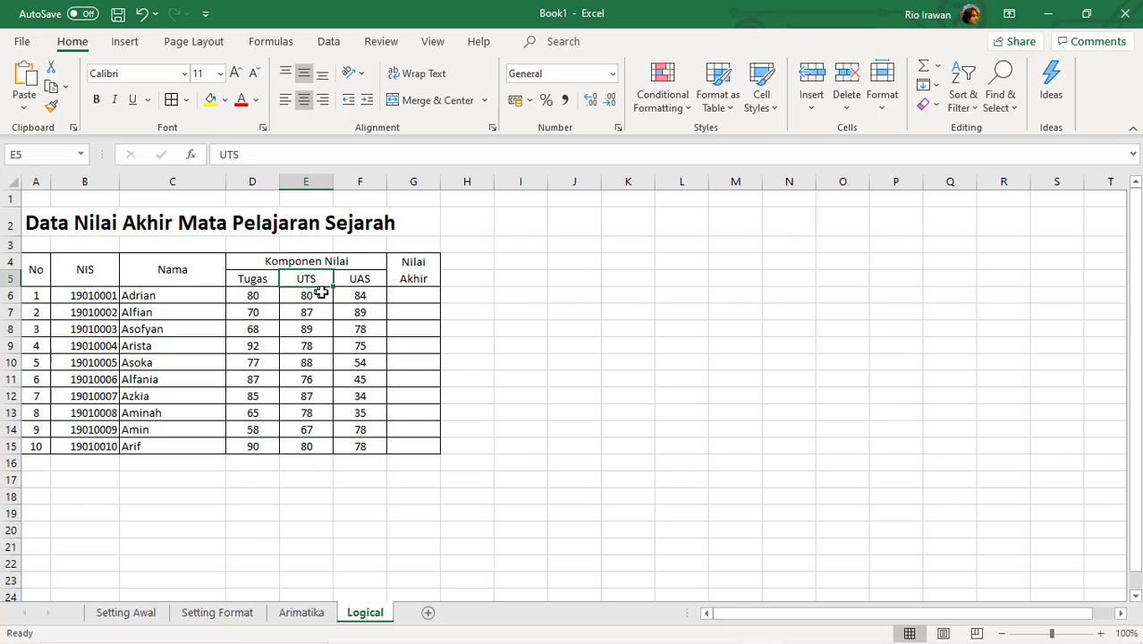
left_click(359, 280)
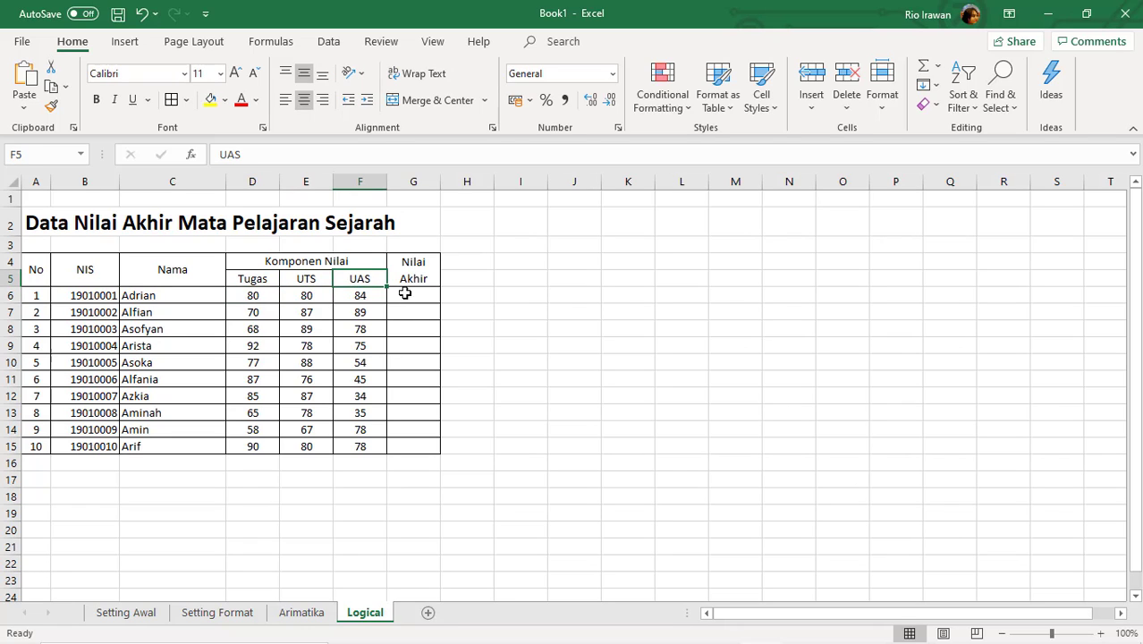
left_click(420, 294)
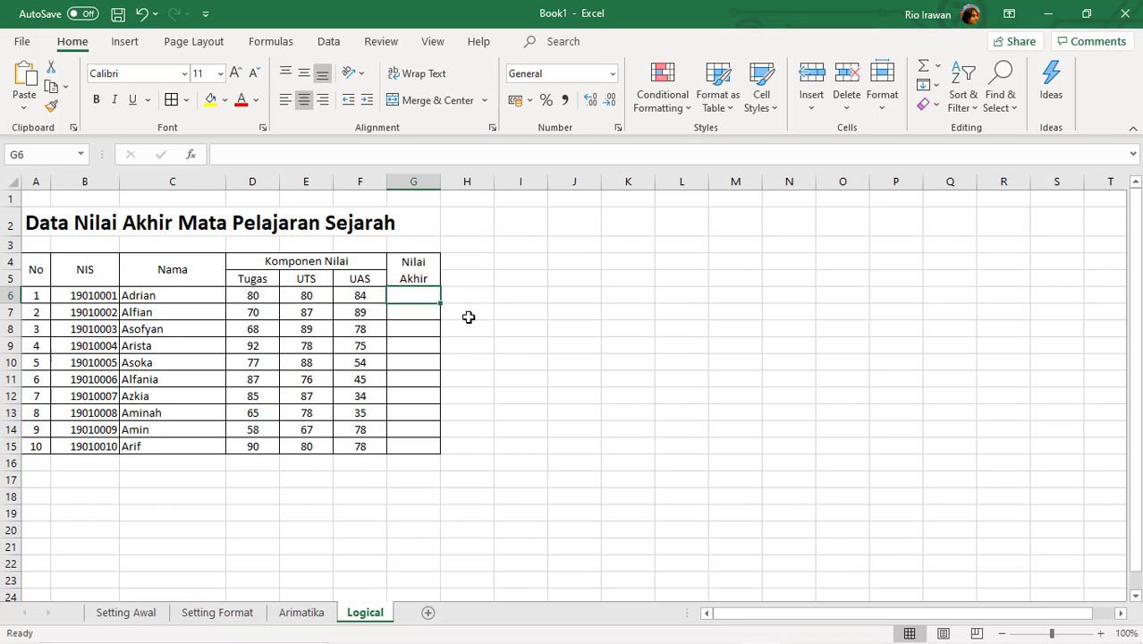
left_click(257, 295)
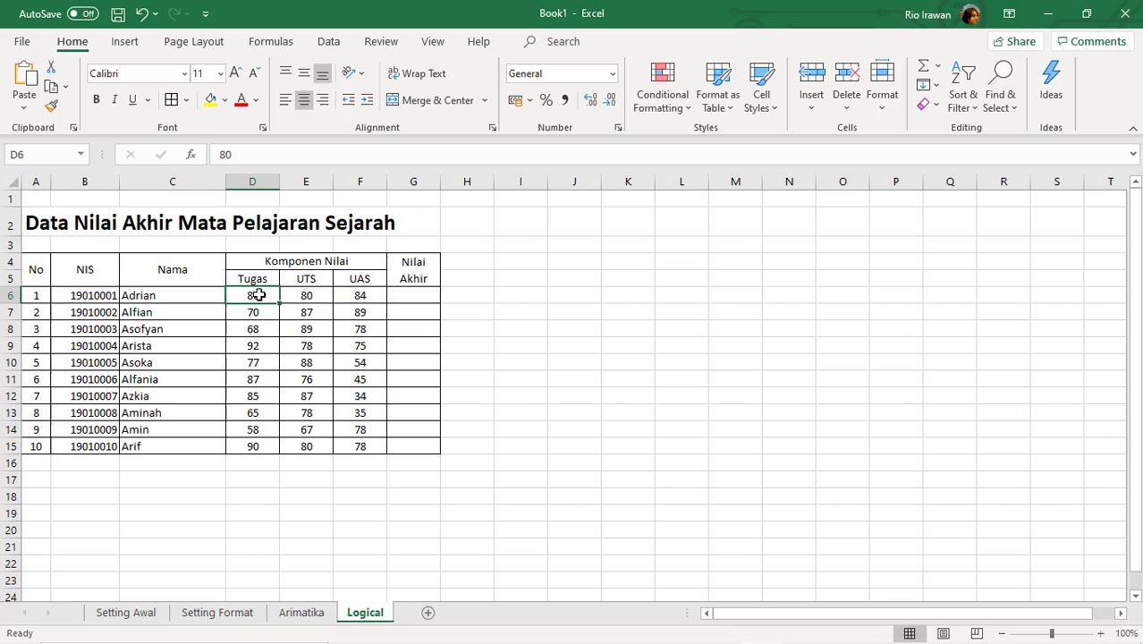
left_click(309, 297)
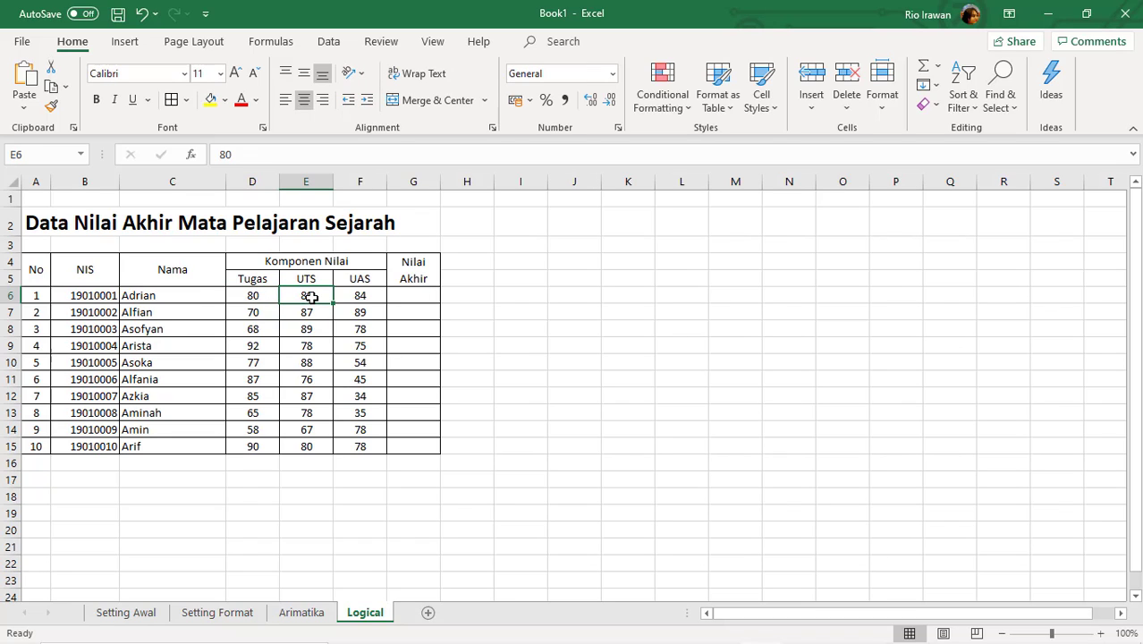
left_click(362, 296)
Step: Enter the formula =(D6*30%) in G6 to weight the first student's Tugas score
left_click(414, 296)
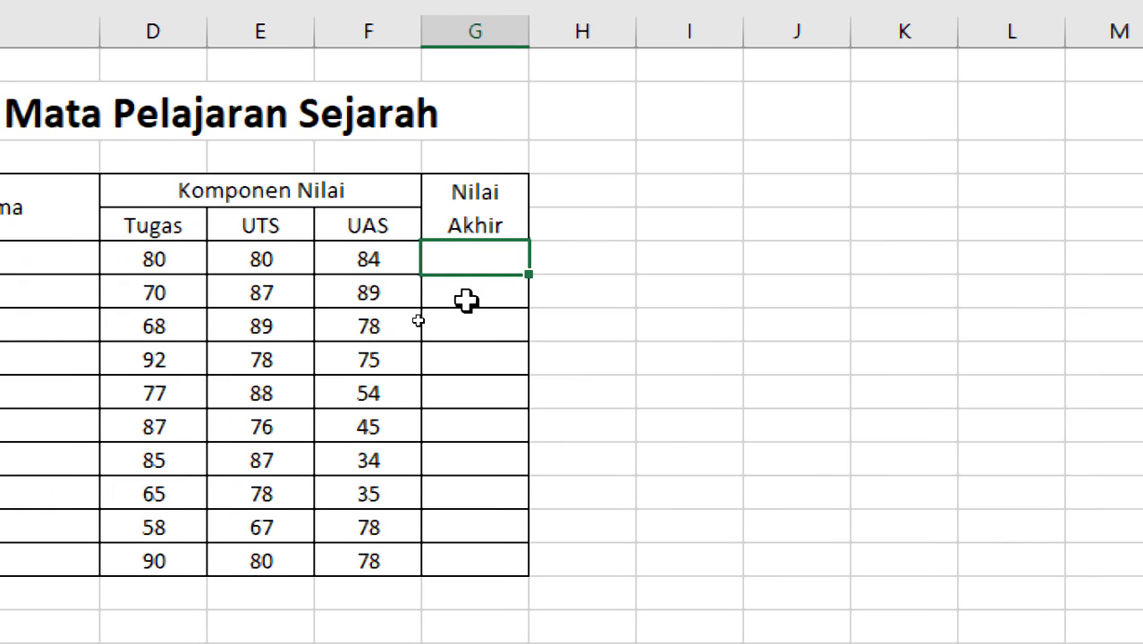
type("=")
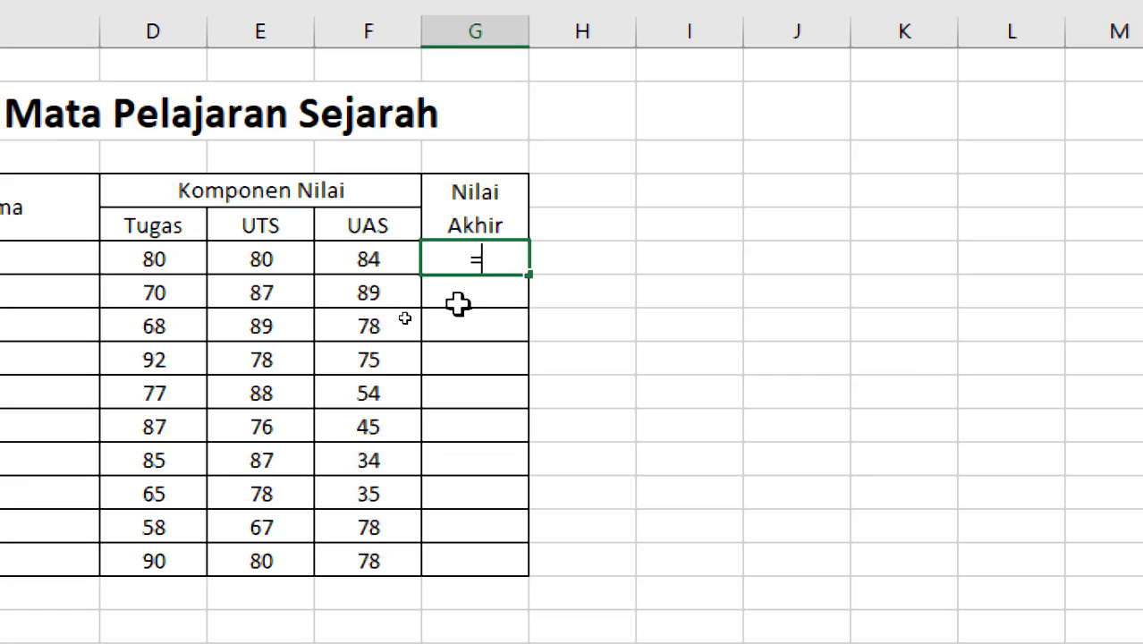
type("(")
left_click(141, 260)
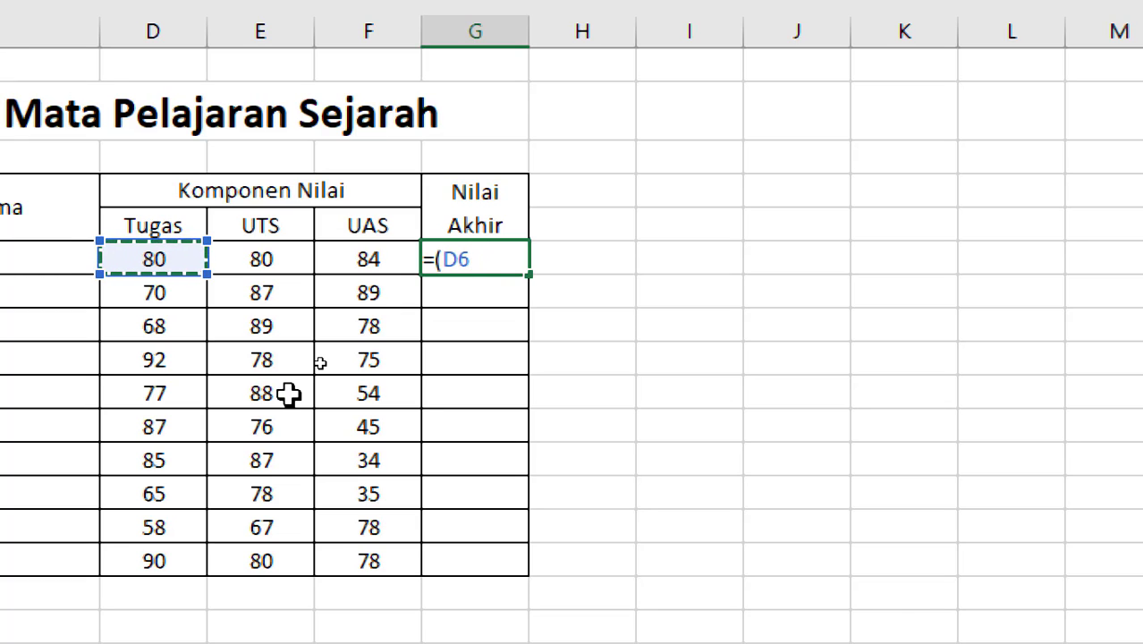
type("*30")
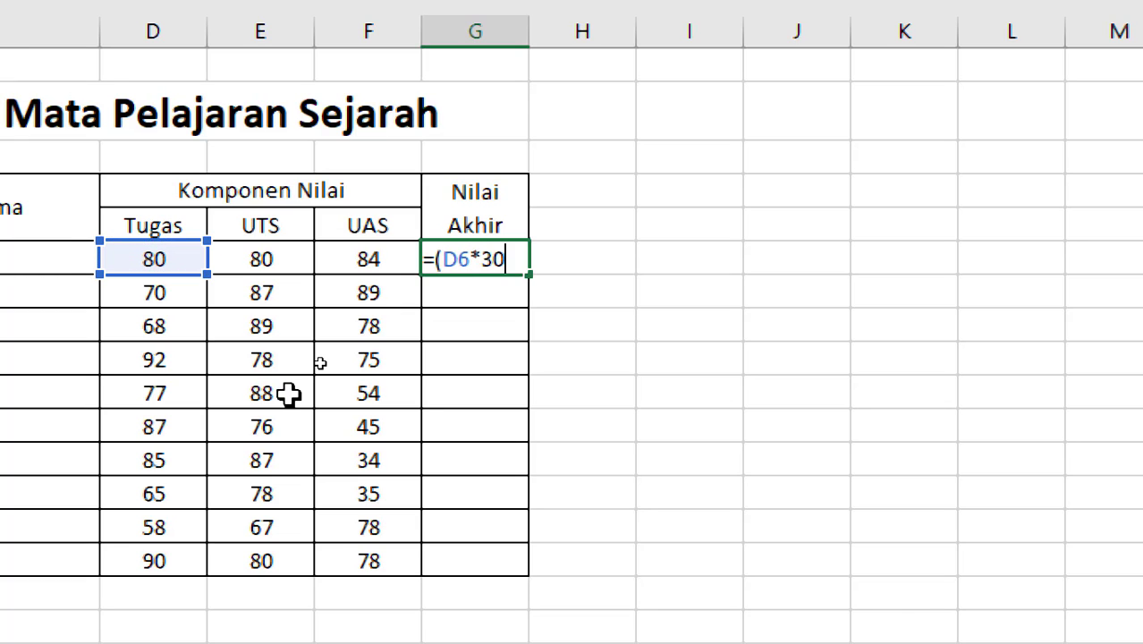
type("%)")
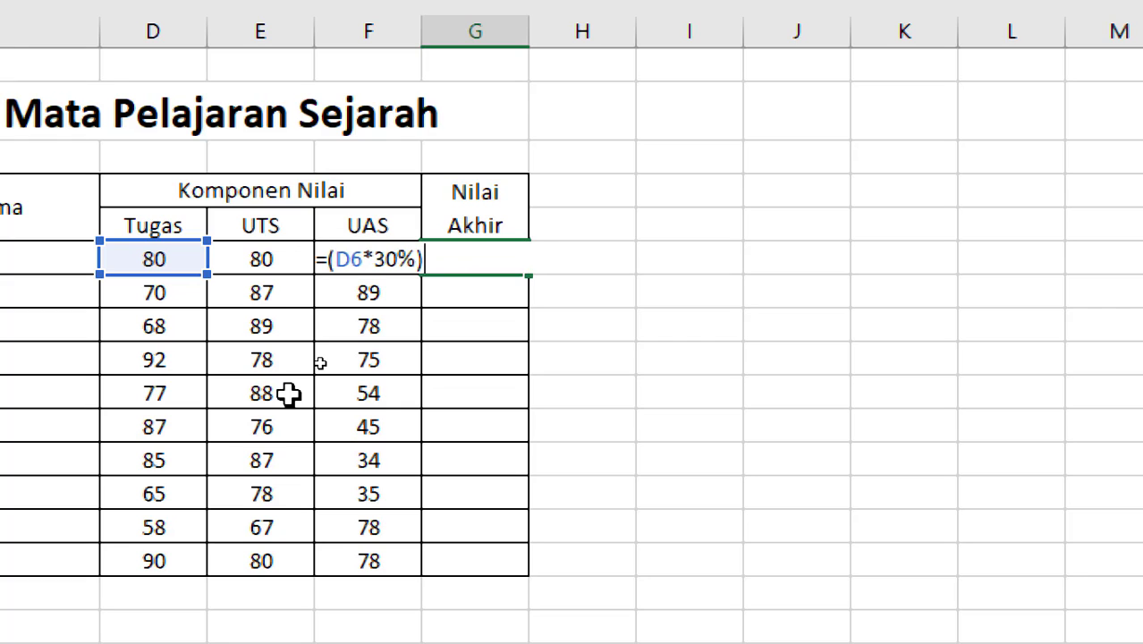
key("Return")
Step: Extend the Nilai Akhir formula in G6 with +(E6*30%) to include the weighted UTS score
left_click(453, 260)
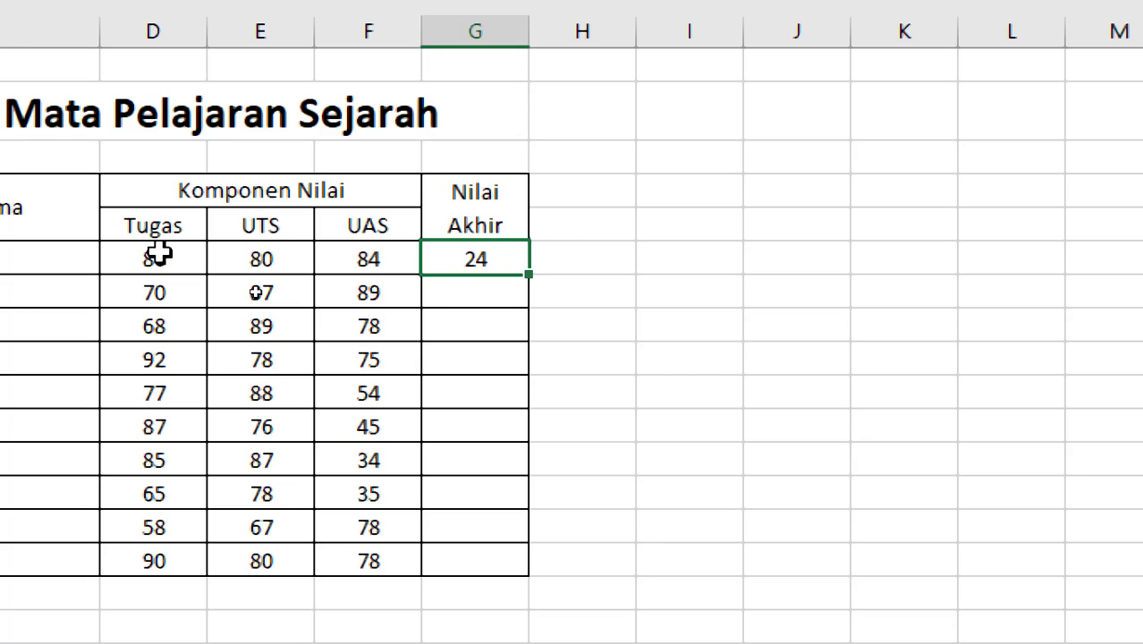
double_click(505, 258)
key("Return")
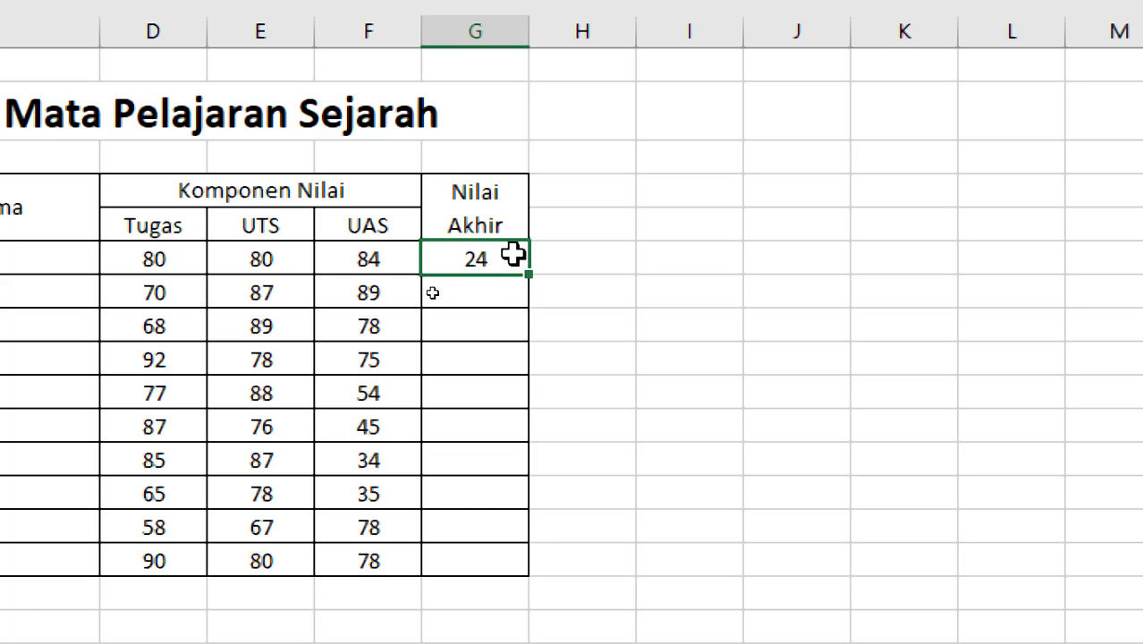
double_click(515, 258)
type("+")
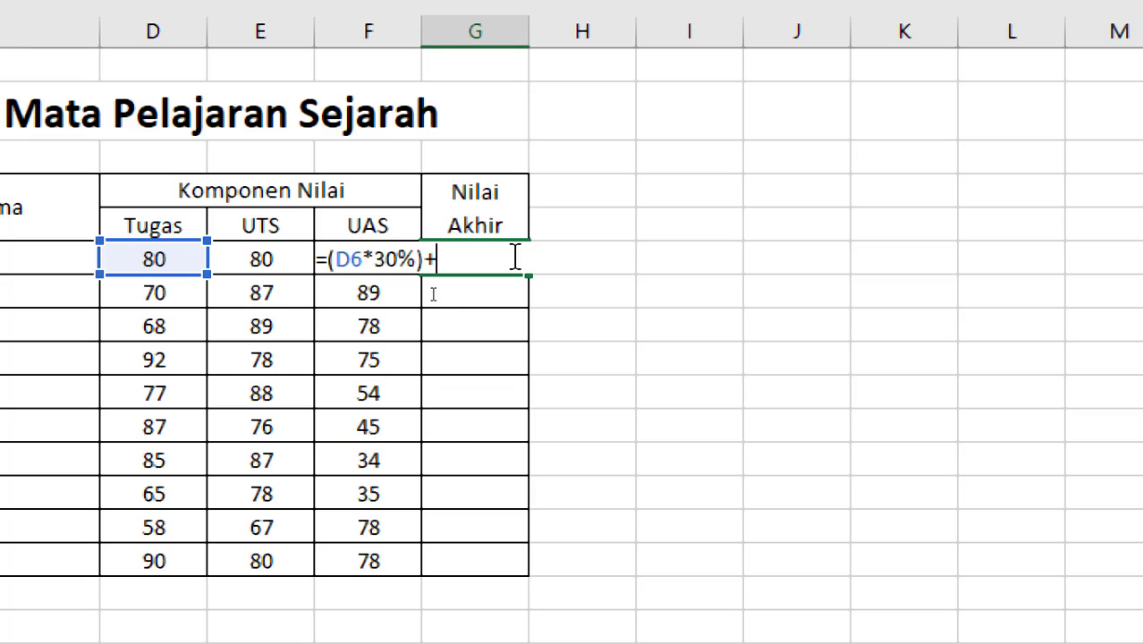
type("(")
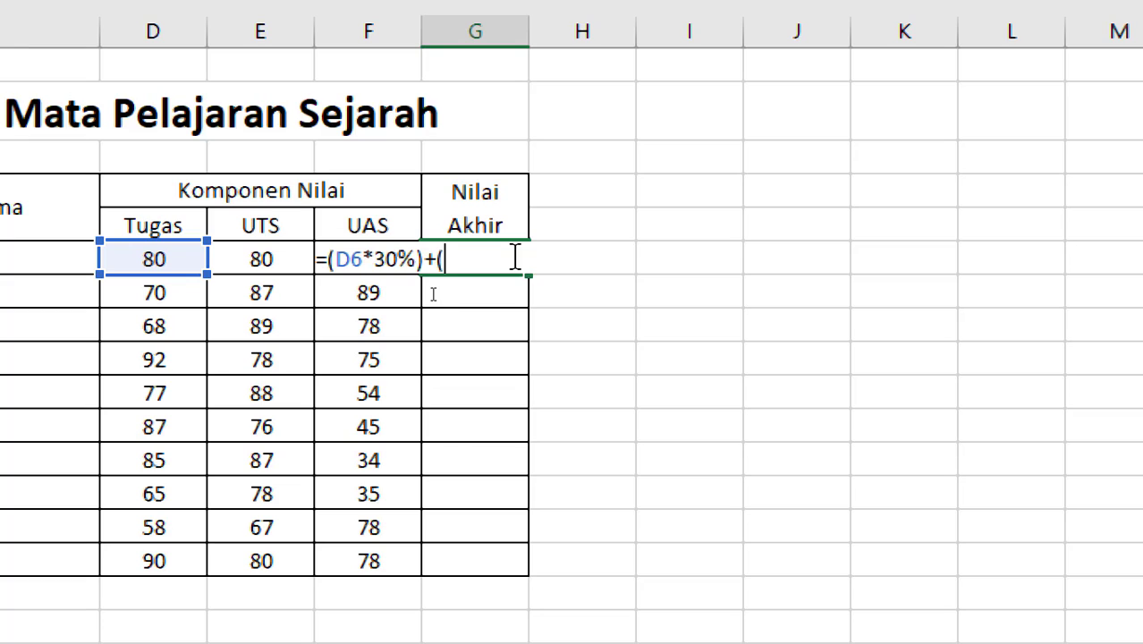
left_click(273, 257)
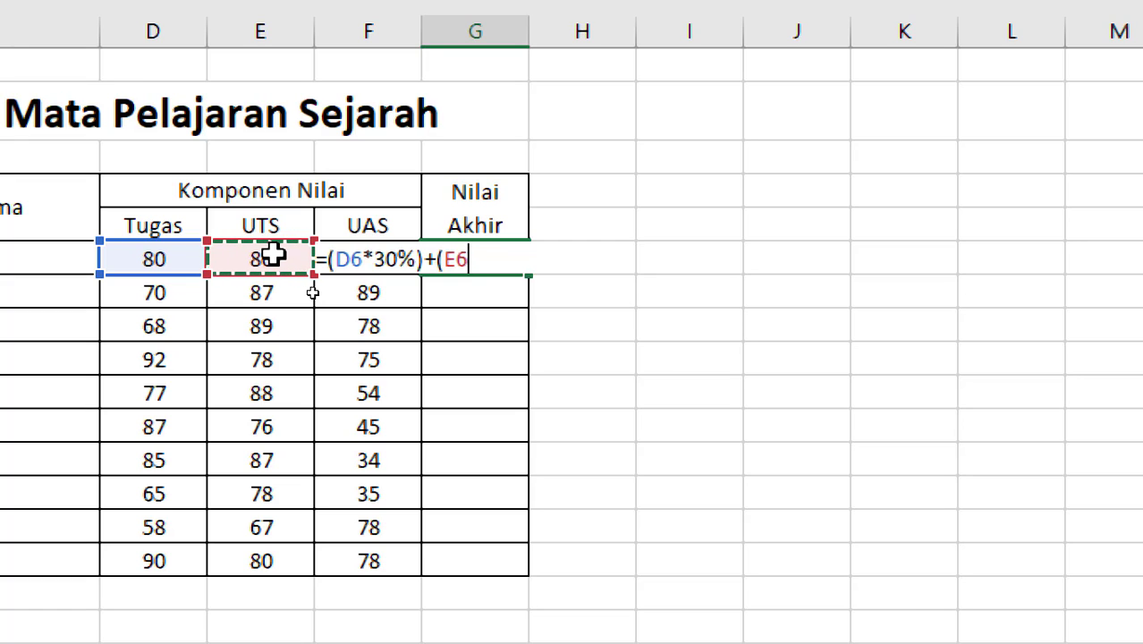
type("*")
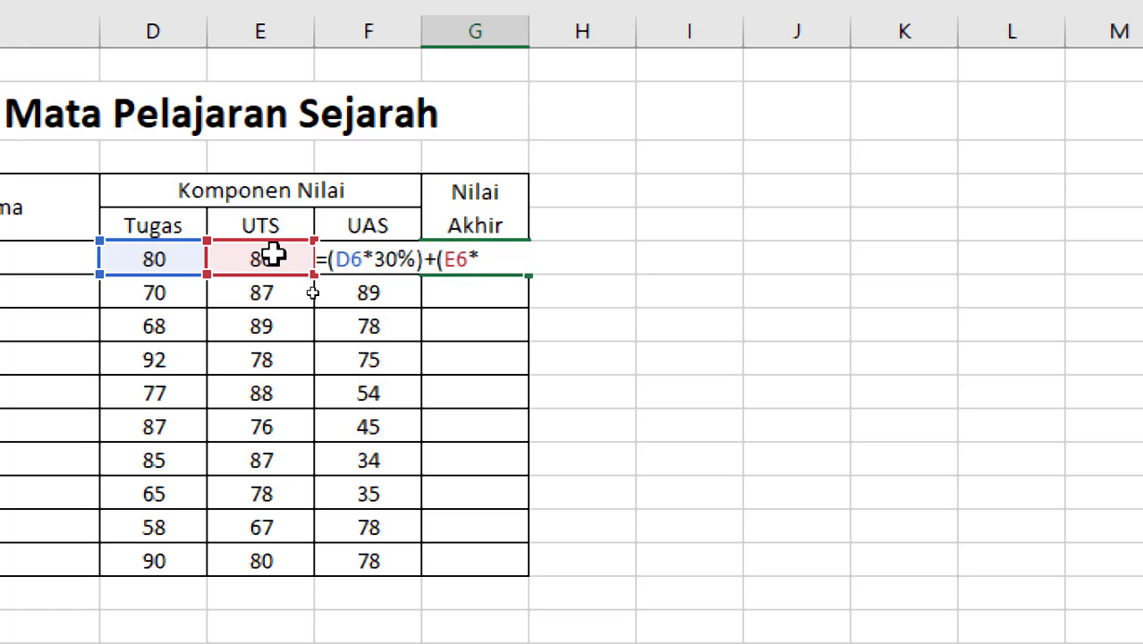
type("30%)")
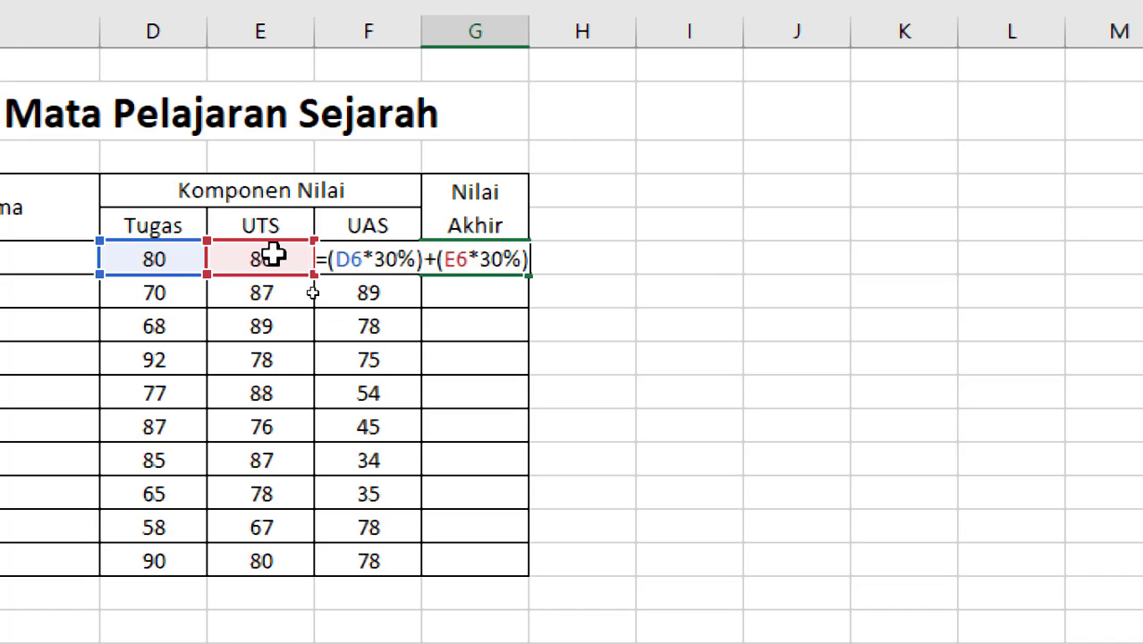
key("Return")
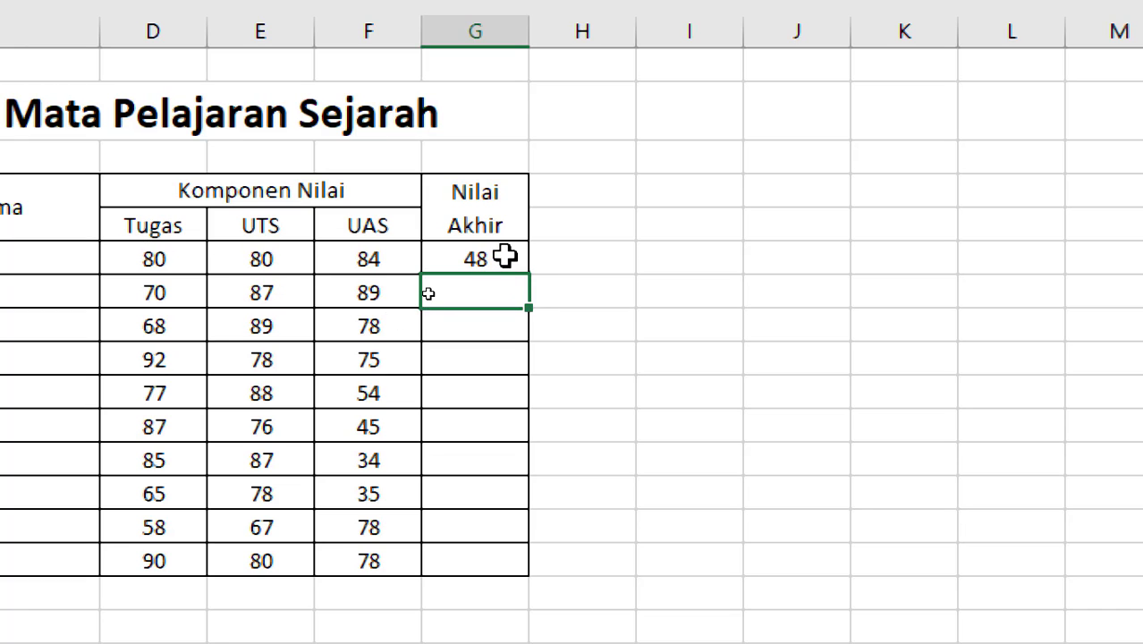
Step: Complete the Nilai Akhir formula in G6 by adding +(F6*40%) for the weighted UAS score
double_click(510, 257)
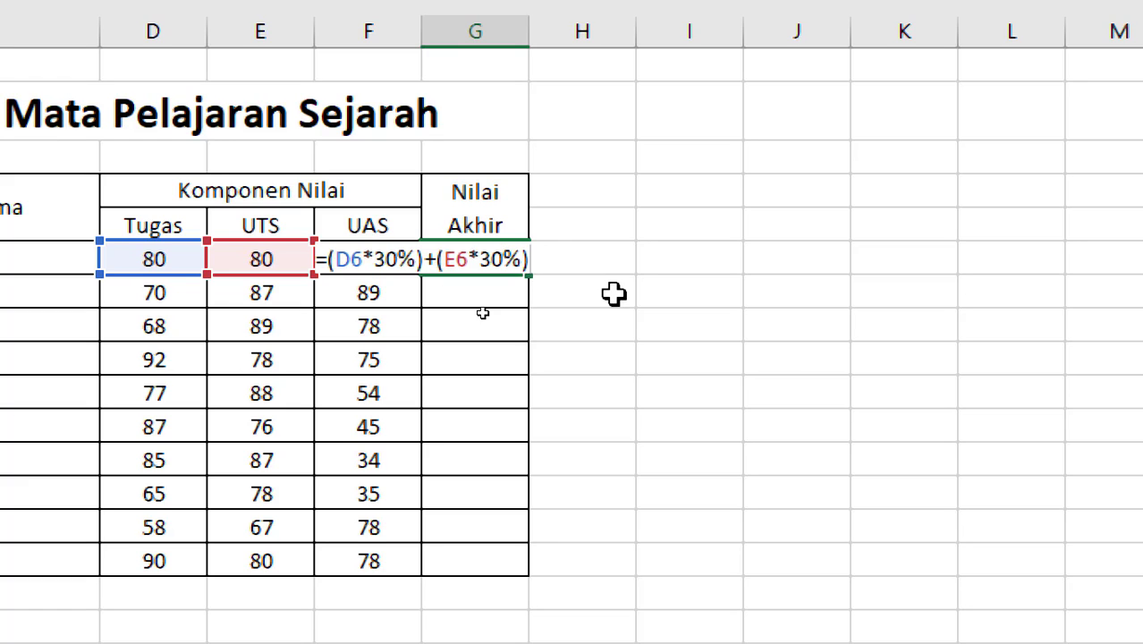
type("+(")
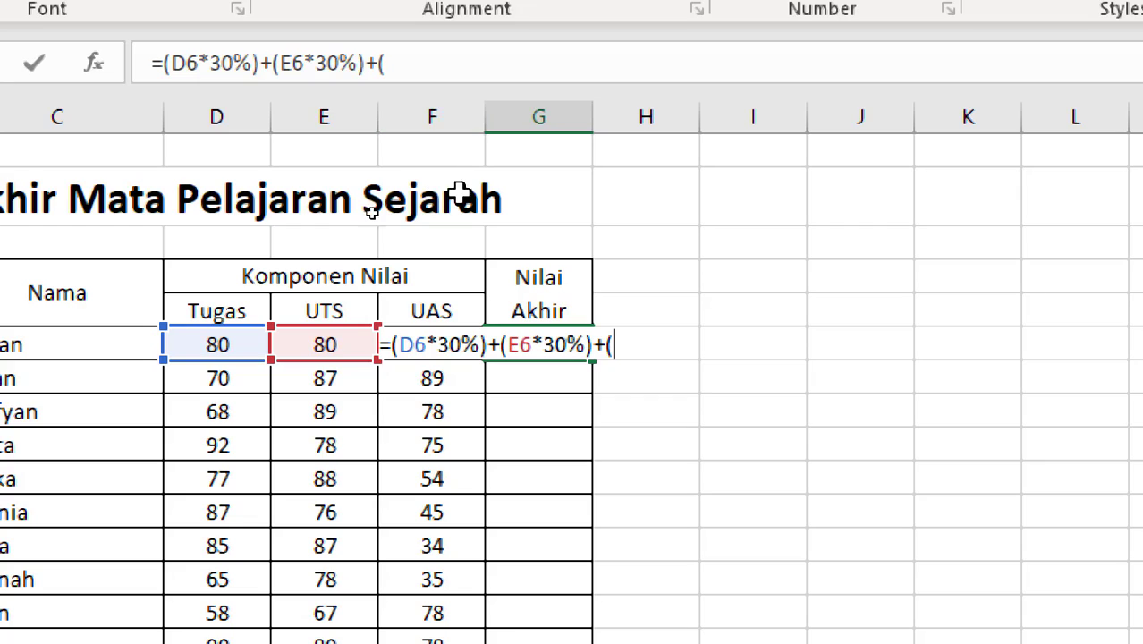
left_click(418, 60)
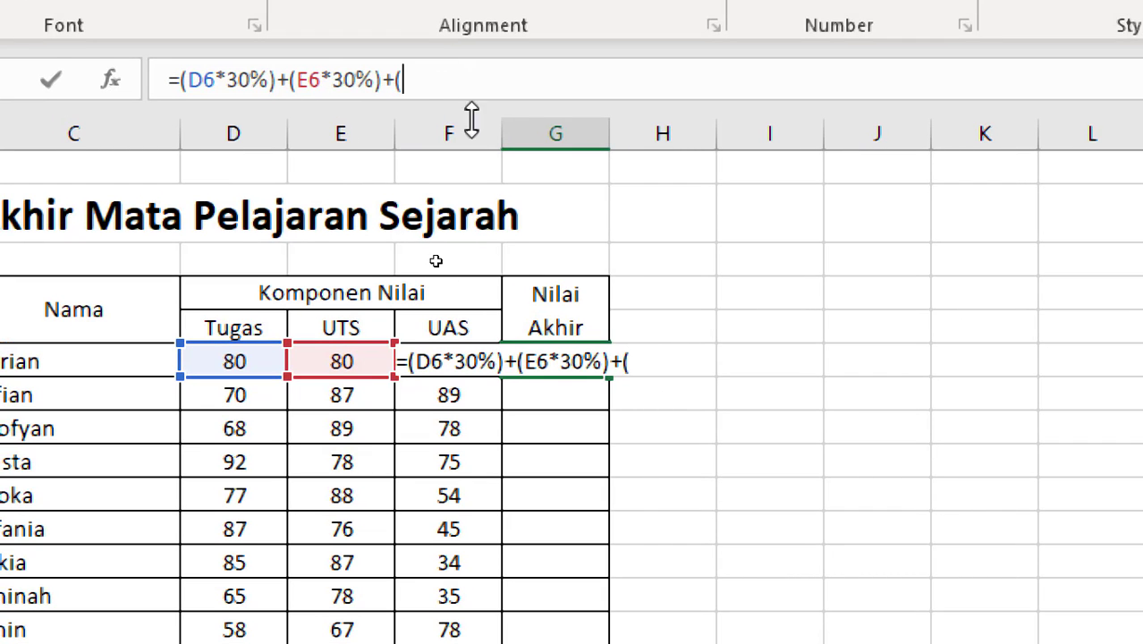
left_click(653, 361)
type("f6")
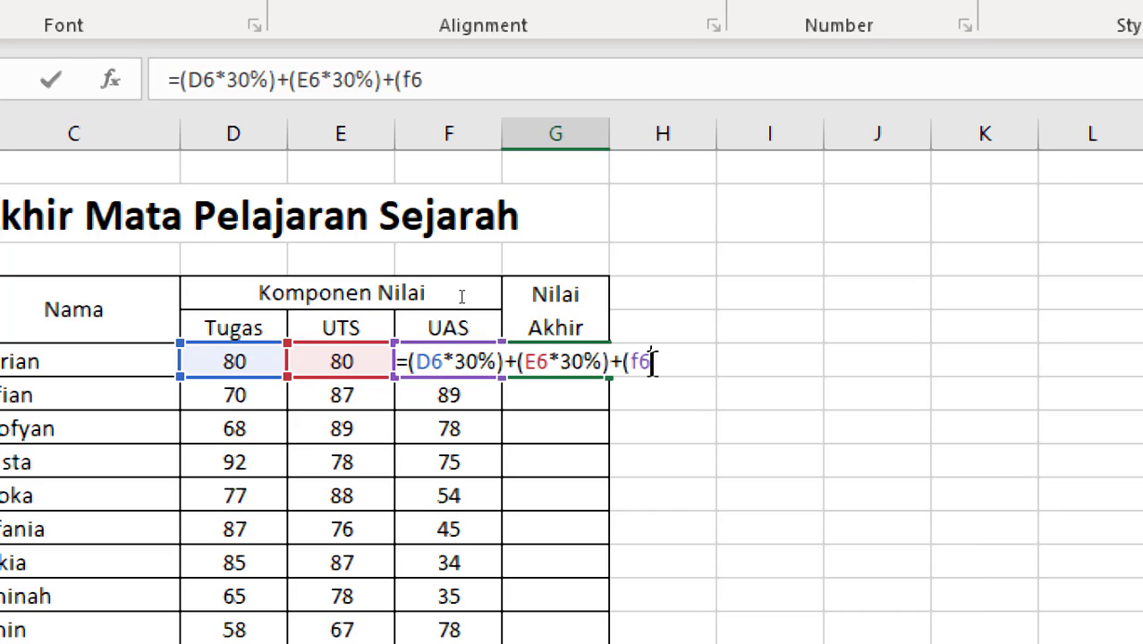
type("*4")
type("0%")
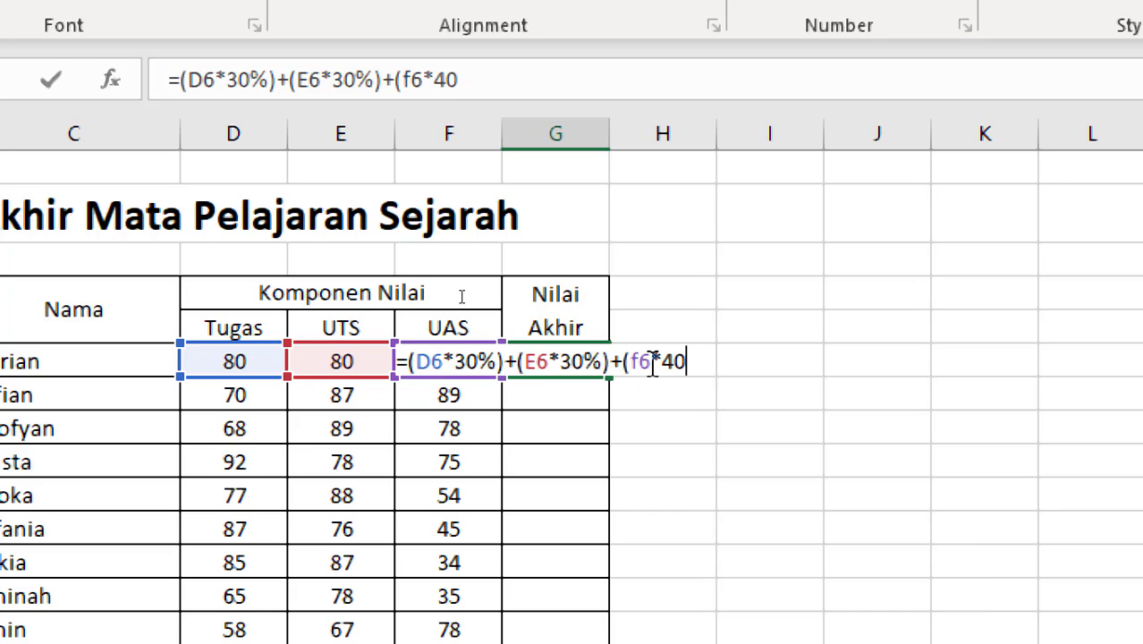
type(")")
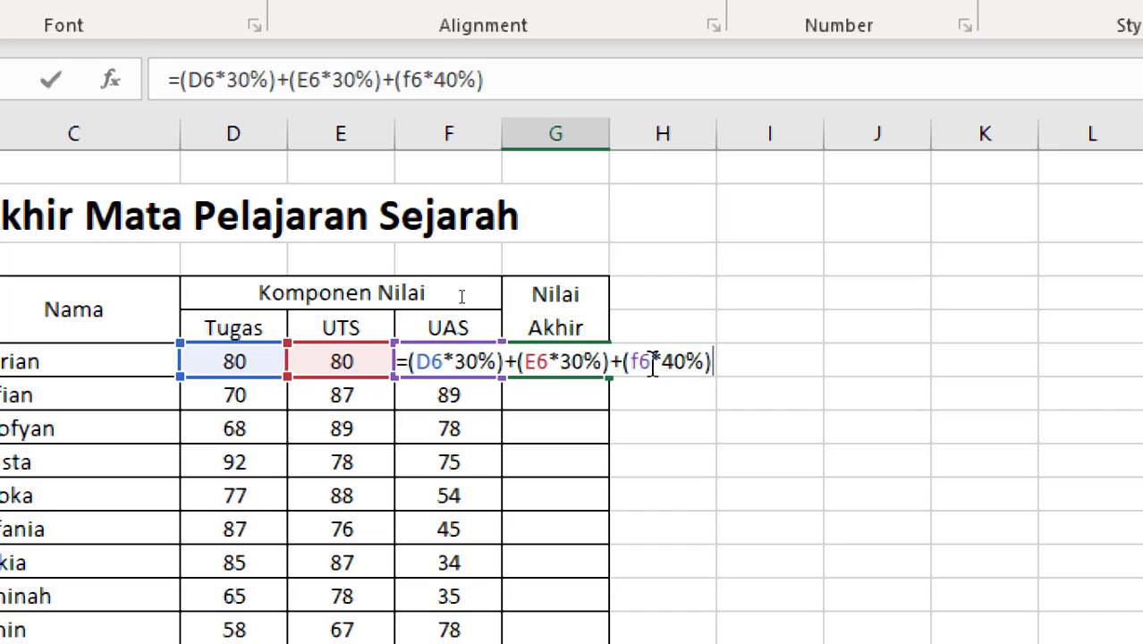
key("Return")
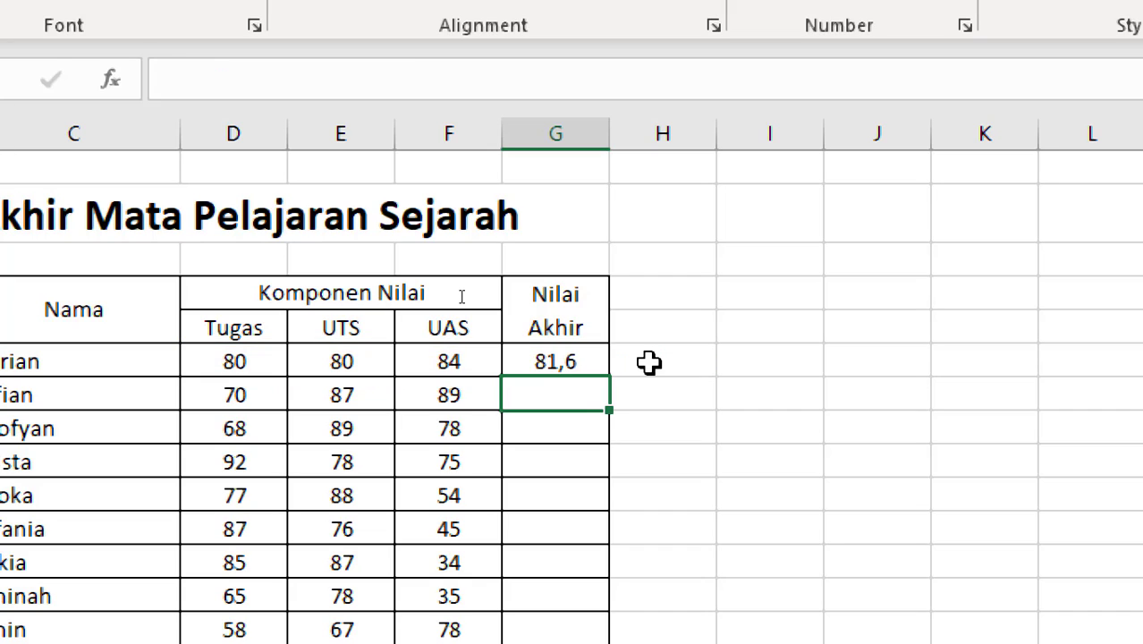
Step: Fill the Nilai Akhir formula from G6 down through G15 for all ten students
left_click(582, 365)
scroll(707, 366, "down", 1)
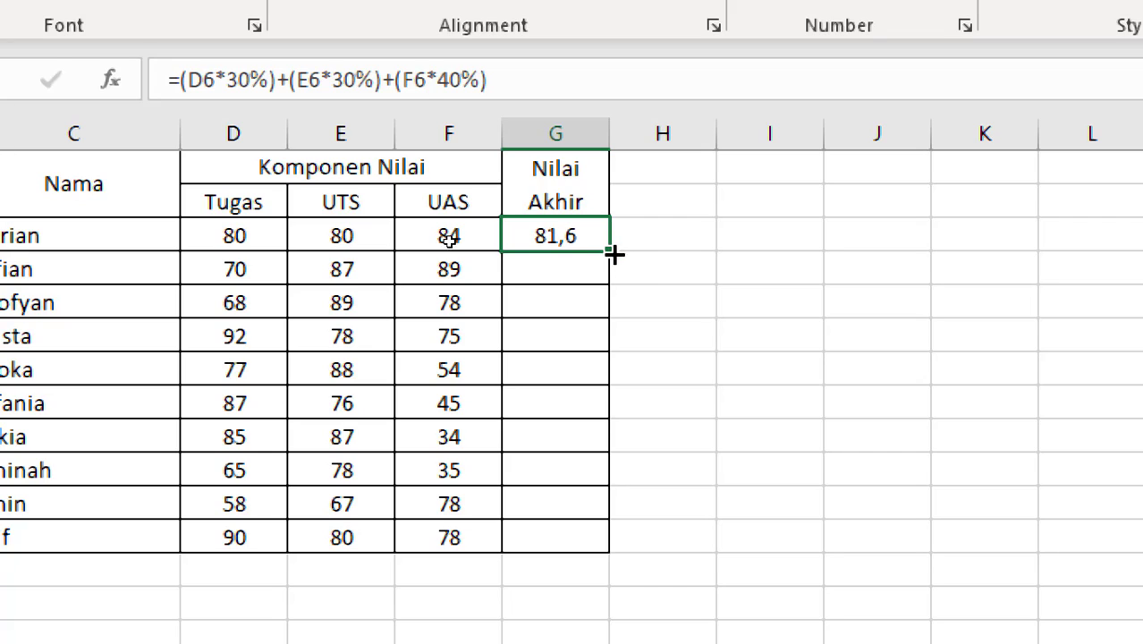
left_click_drag(608, 252, 601, 547)
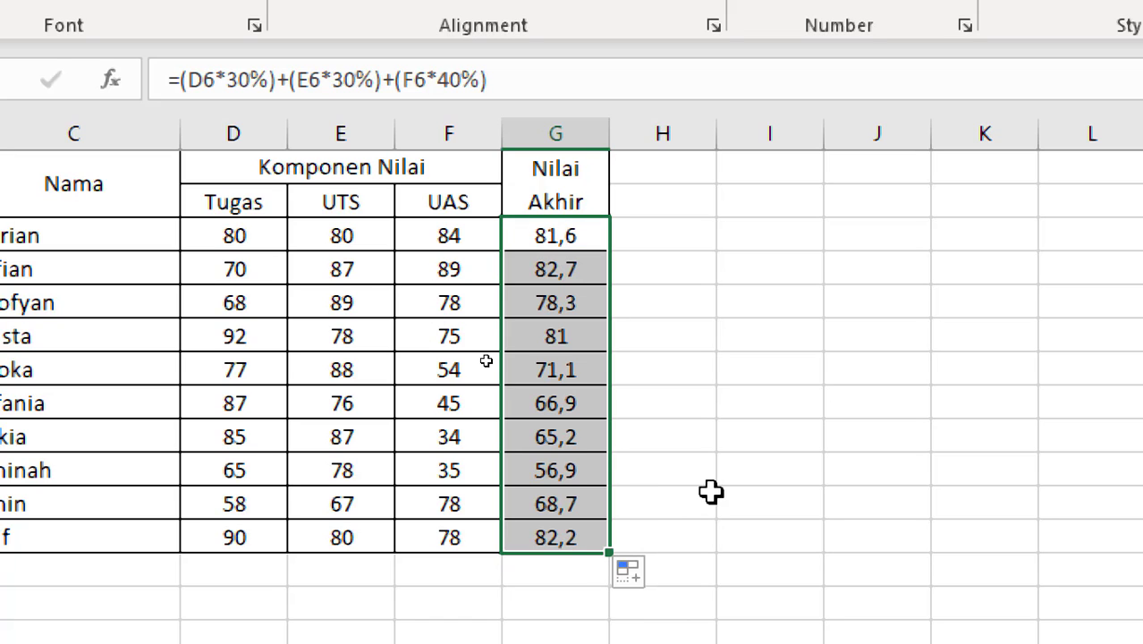
left_click(669, 472)
scroll(677, 383, "up", 1)
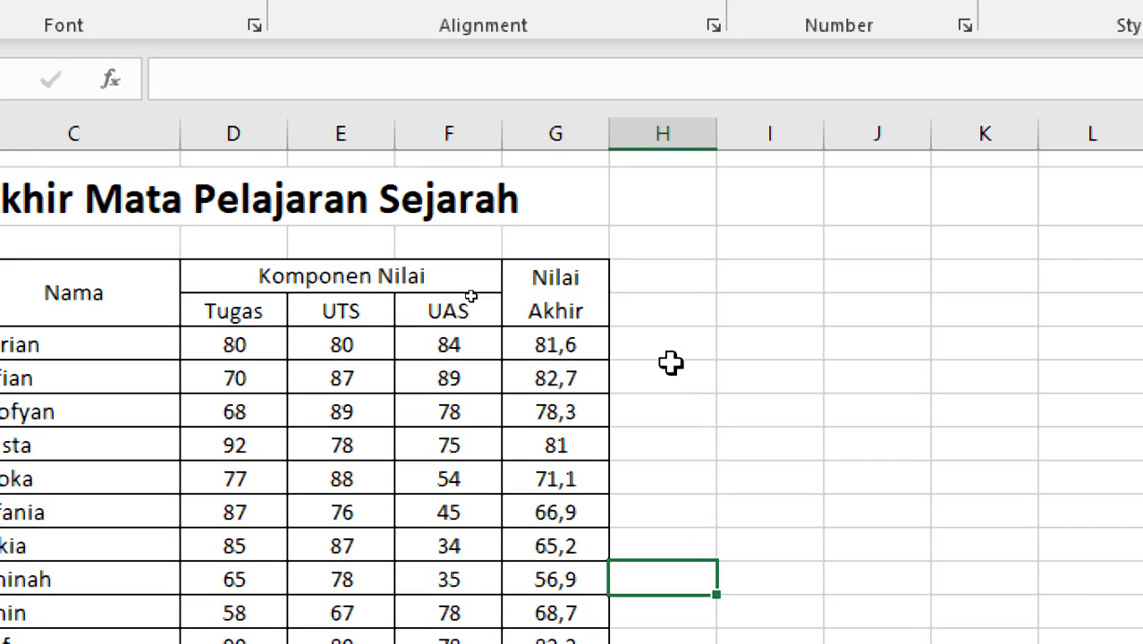
scroll(673, 363, "down", 1)
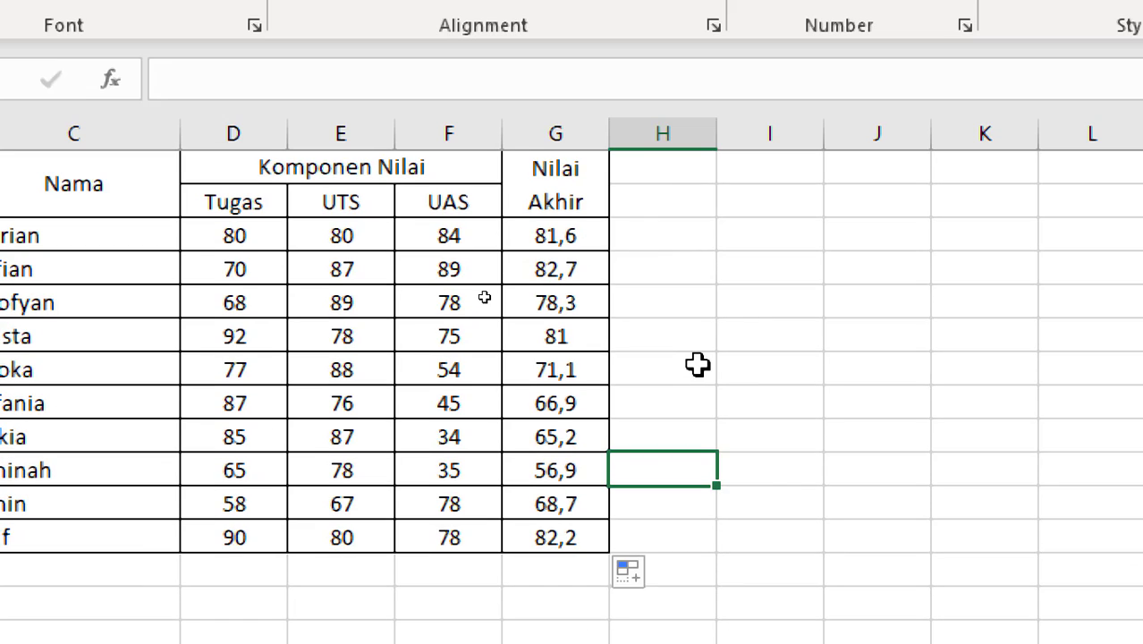
scroll(698, 364, "up", 1)
scroll(698, 364, "down", 1)
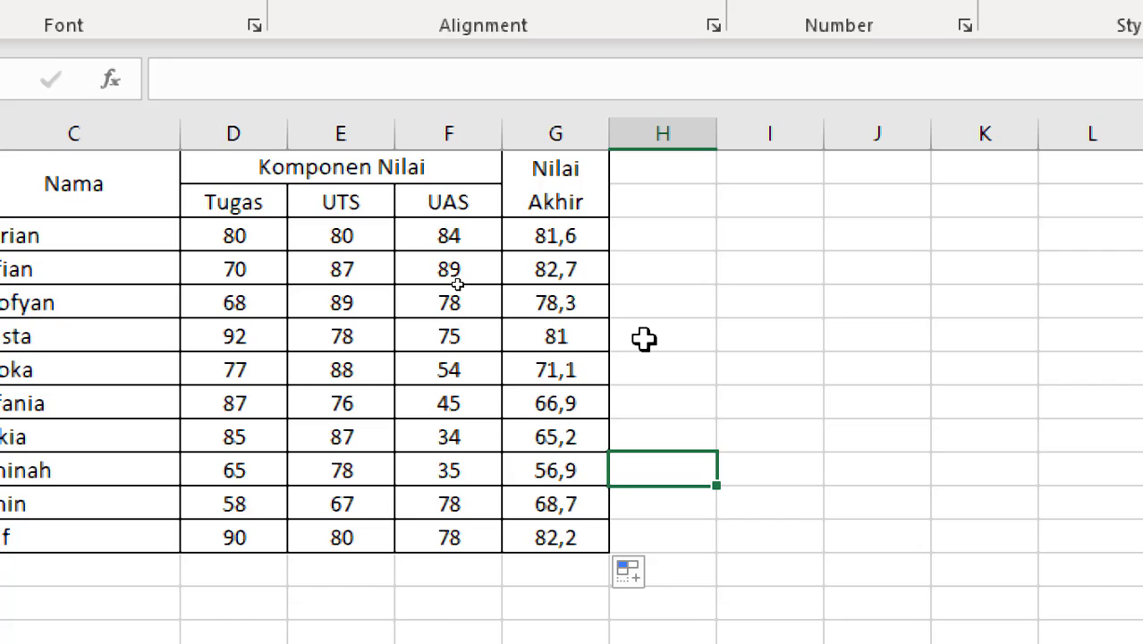
scroll(644, 338, "up", 1)
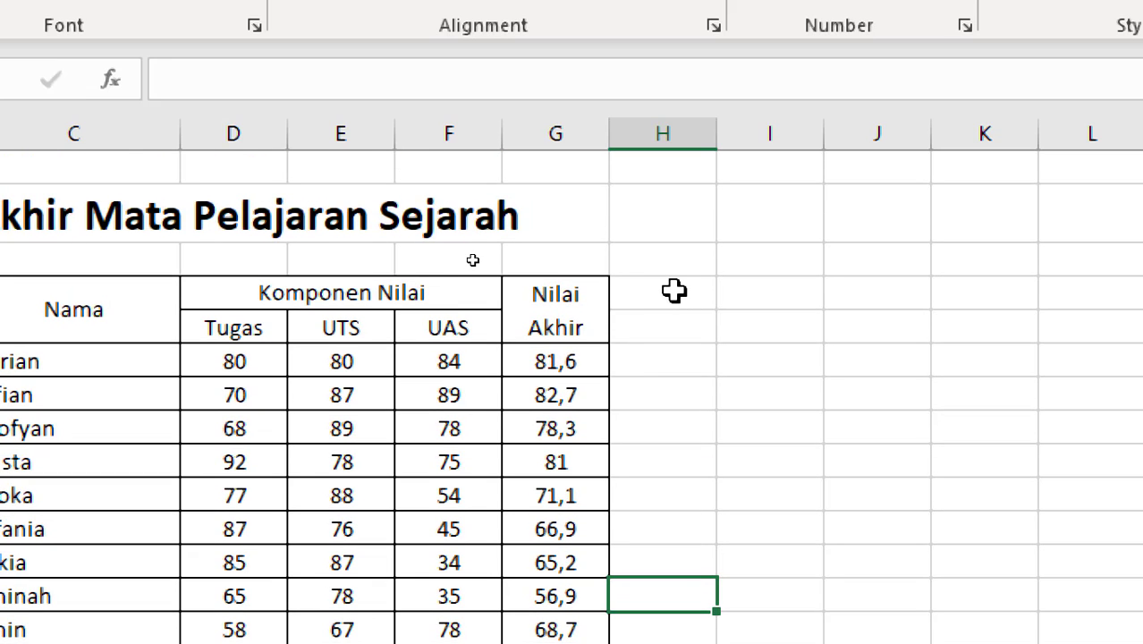
left_click_drag(674, 290, 674, 312)
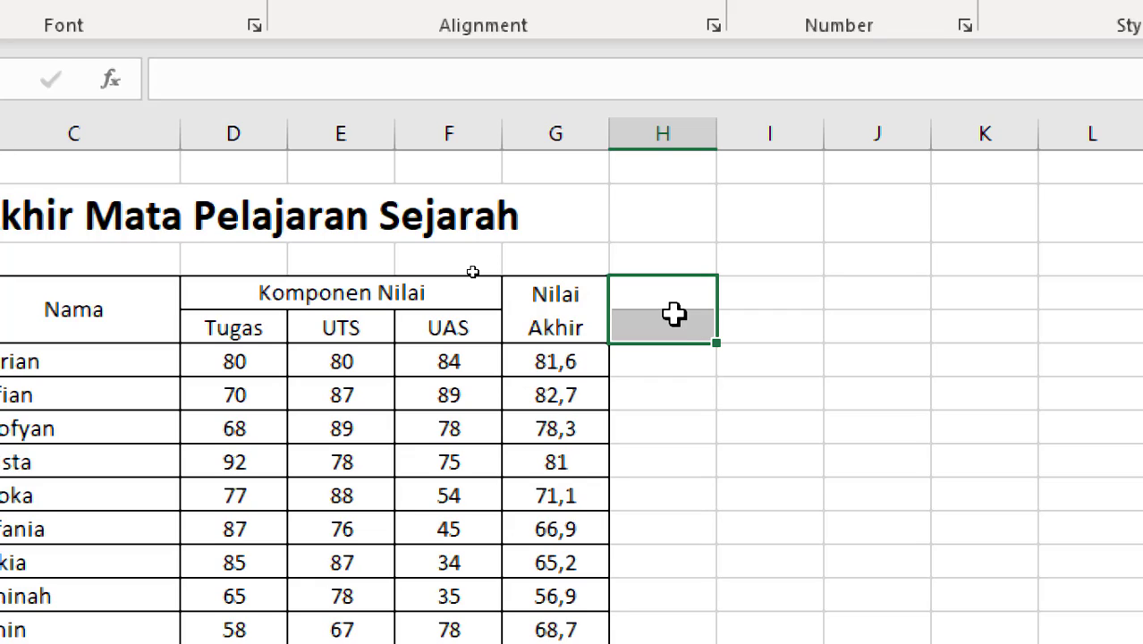
left_click(676, 324)
left_click(662, 288)
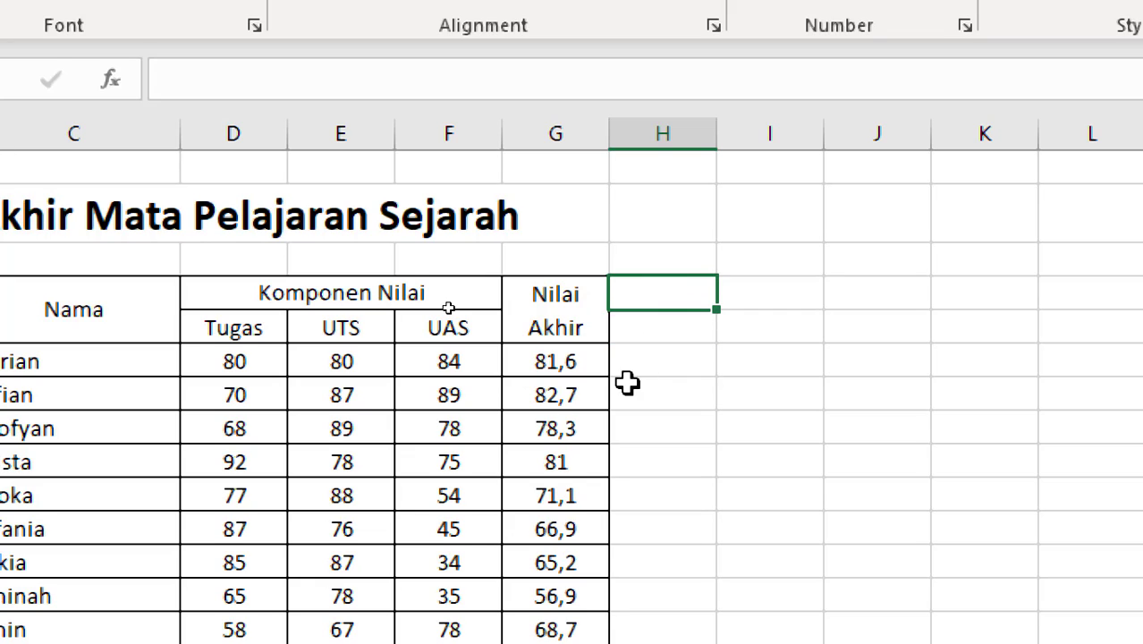
scroll(635, 385, "down", 1)
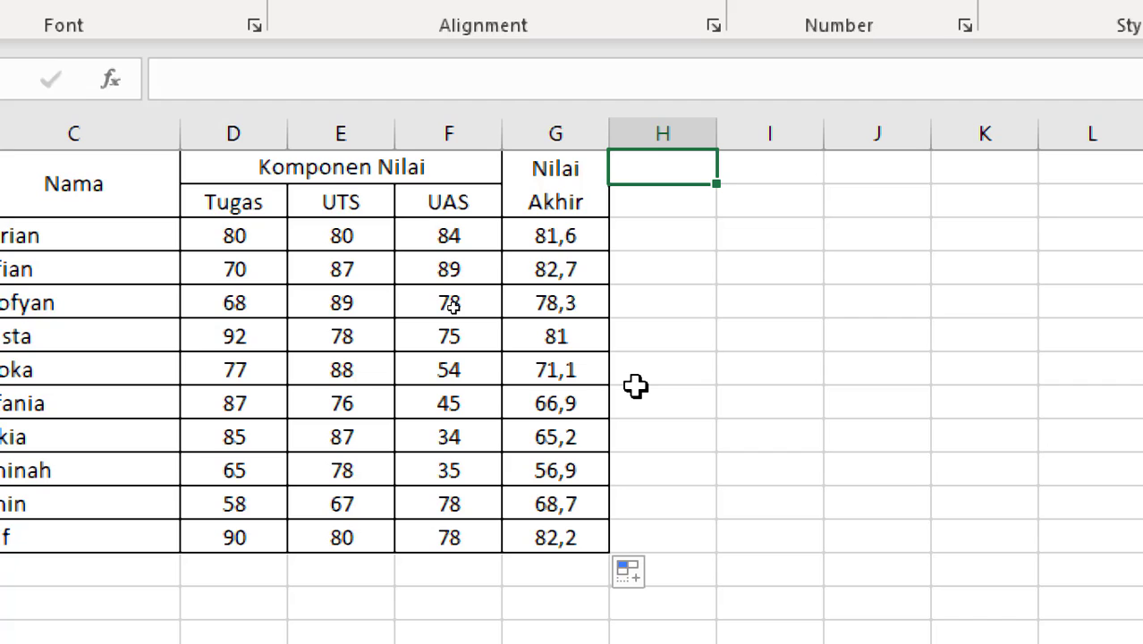
scroll(636, 386, "up", 1)
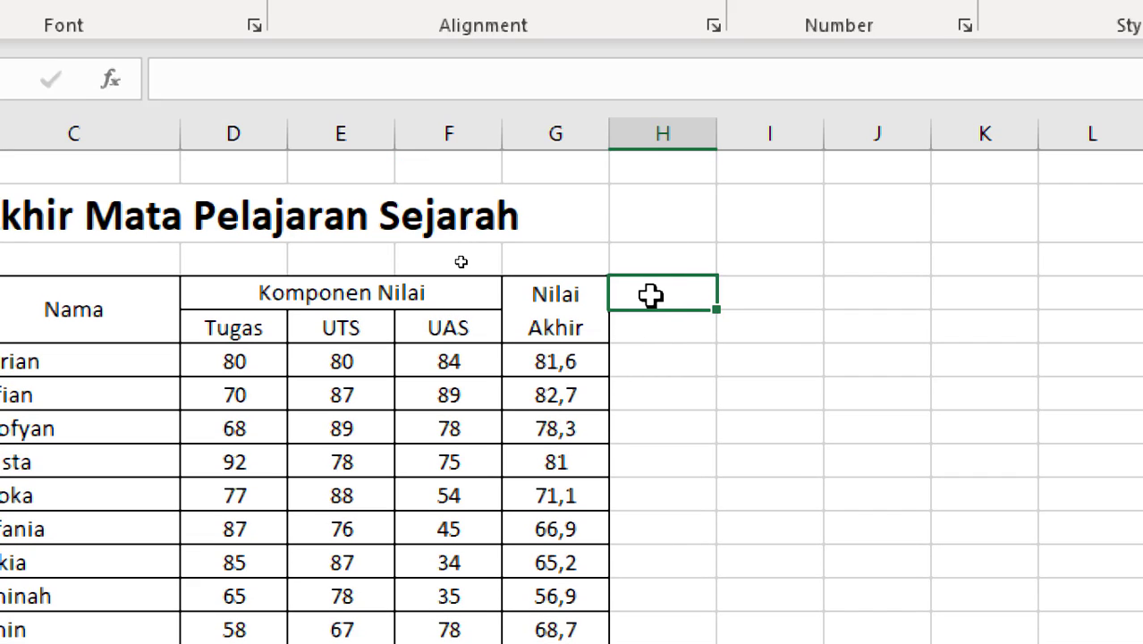
Step: Merge and center H4:H5 beside Nilai Akhir and enter the column heading Huruf
left_click_drag(653, 295, 652, 326)
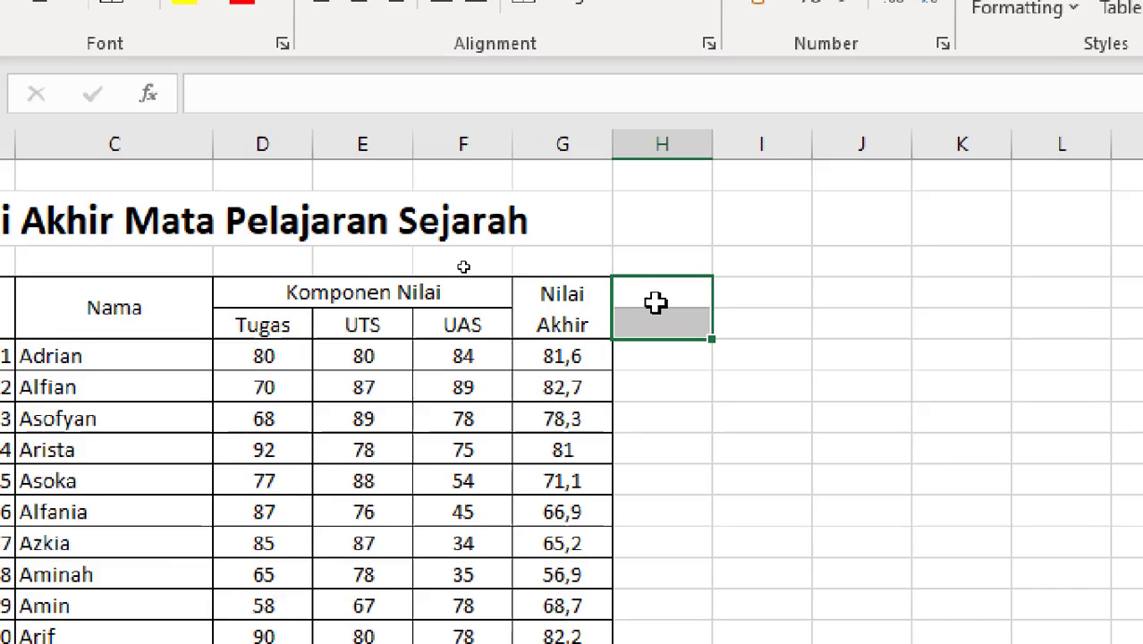
key("alt")
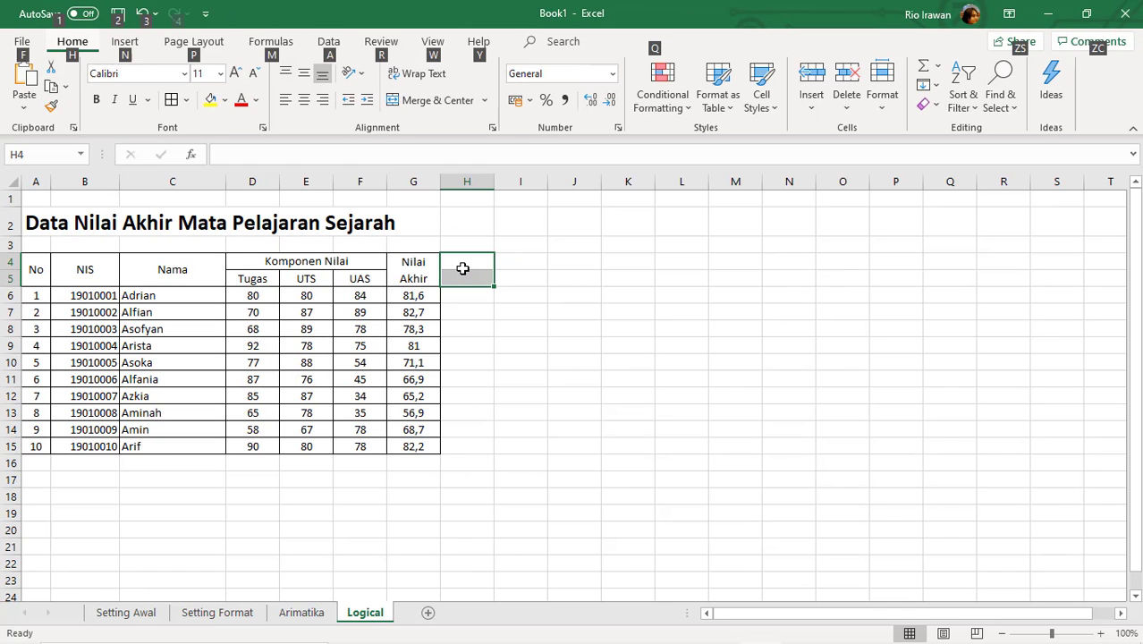
key("alt")
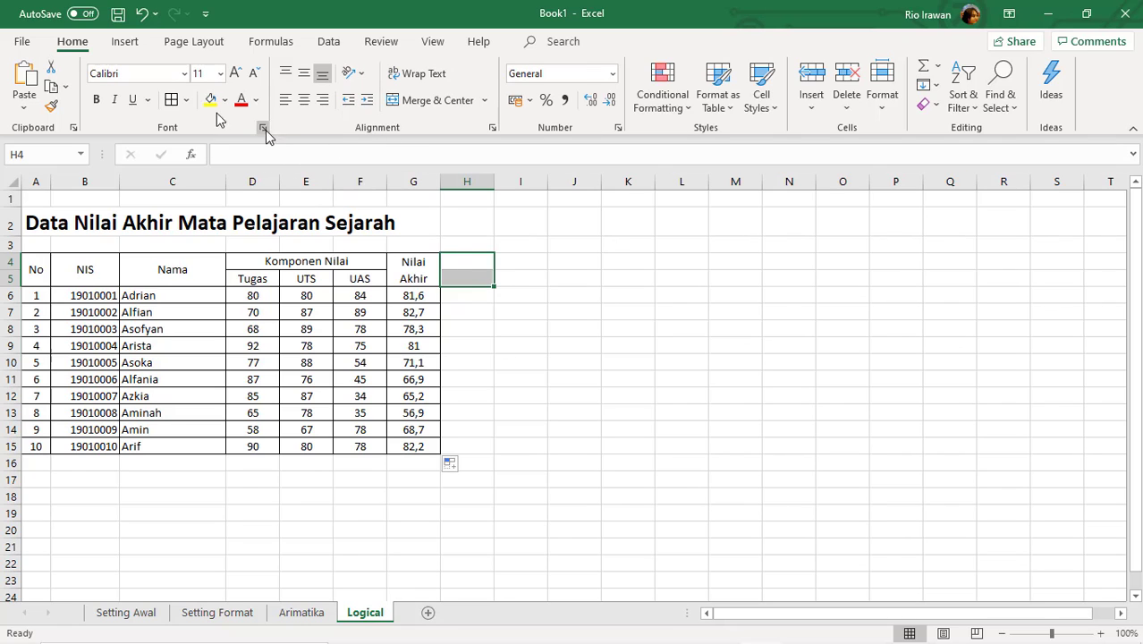
left_click(408, 103)
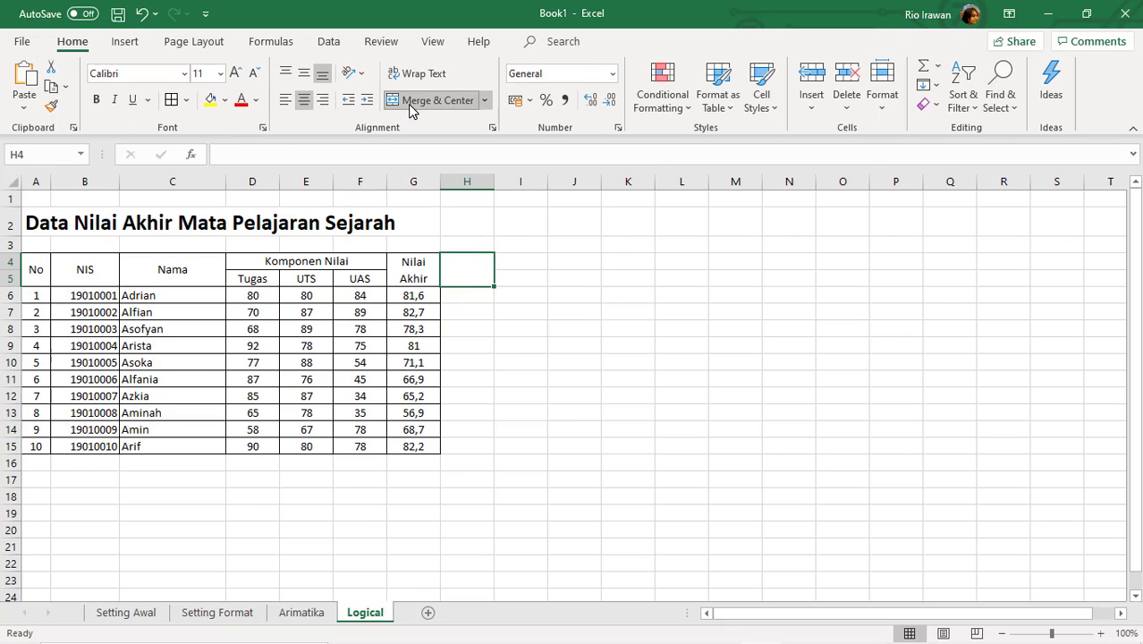
type("Ari")
key("BackSpace")
key("BackSpace")
key("BackSpace")
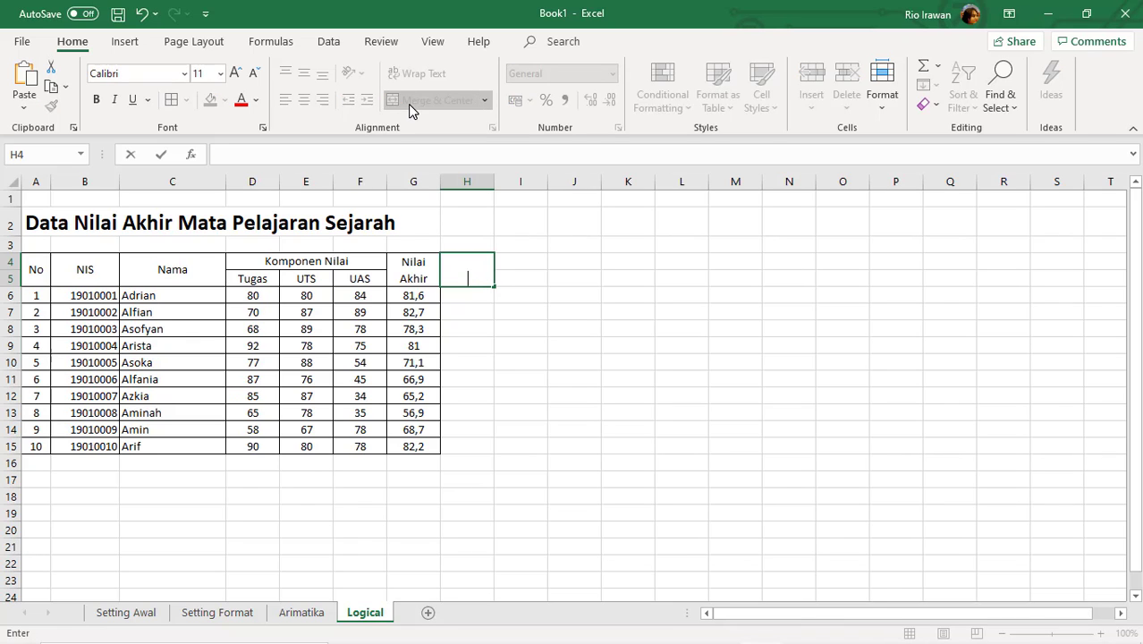
type("Huruf")
key("Return")
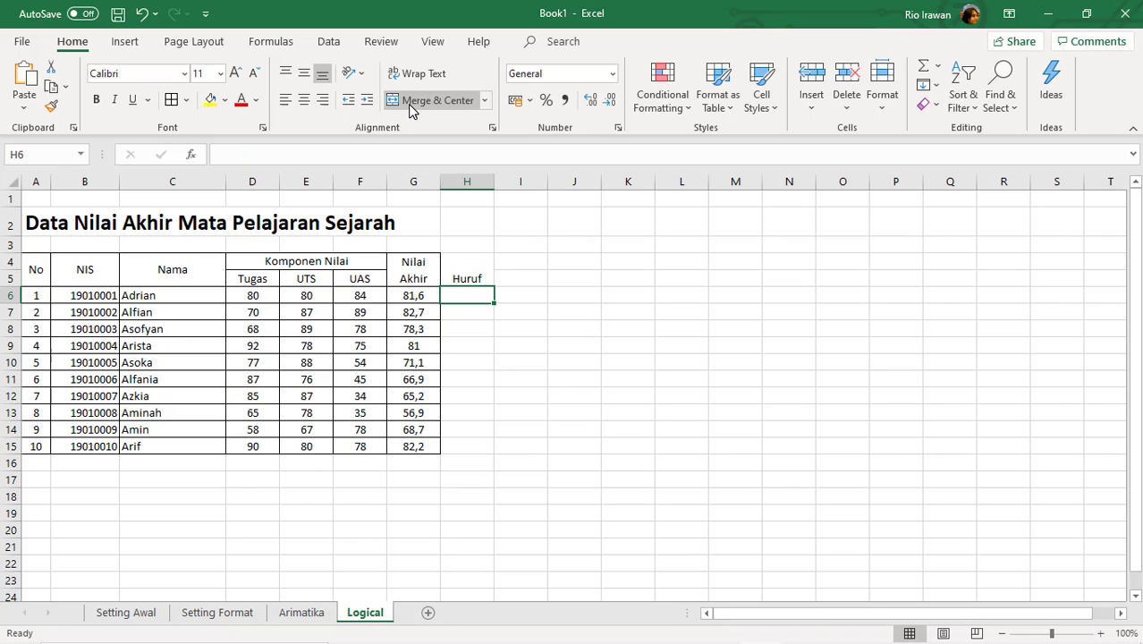
Step: Merge and center I4:I5 and enter the column heading Ket
left_click_drag(517, 261, 516, 278)
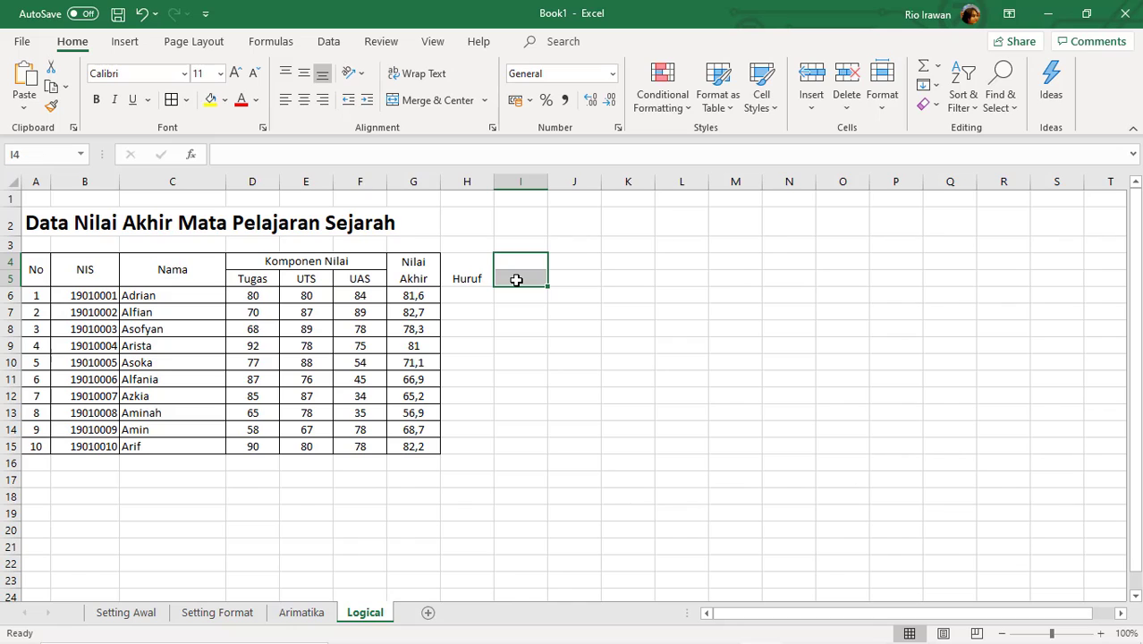
left_click(433, 100)
type("Ket")
key("Return")
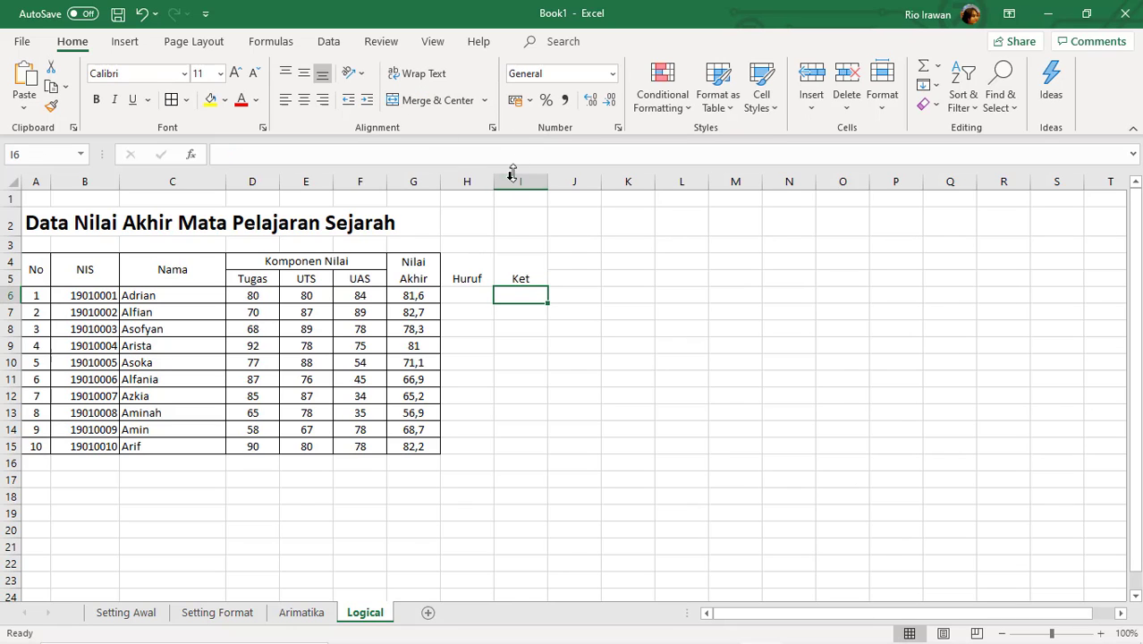
Step: Center H4:I15 vertically and horizontally and apply all borders to the new Huruf and Ket columns
left_click_drag(488, 268, 518, 450)
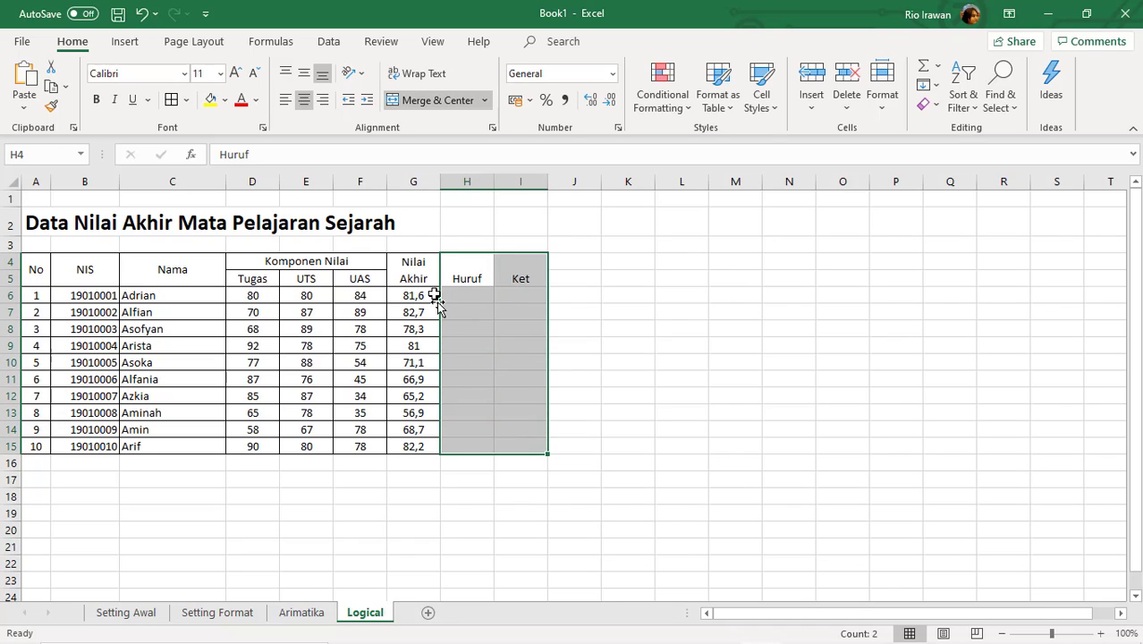
left_click(304, 78)
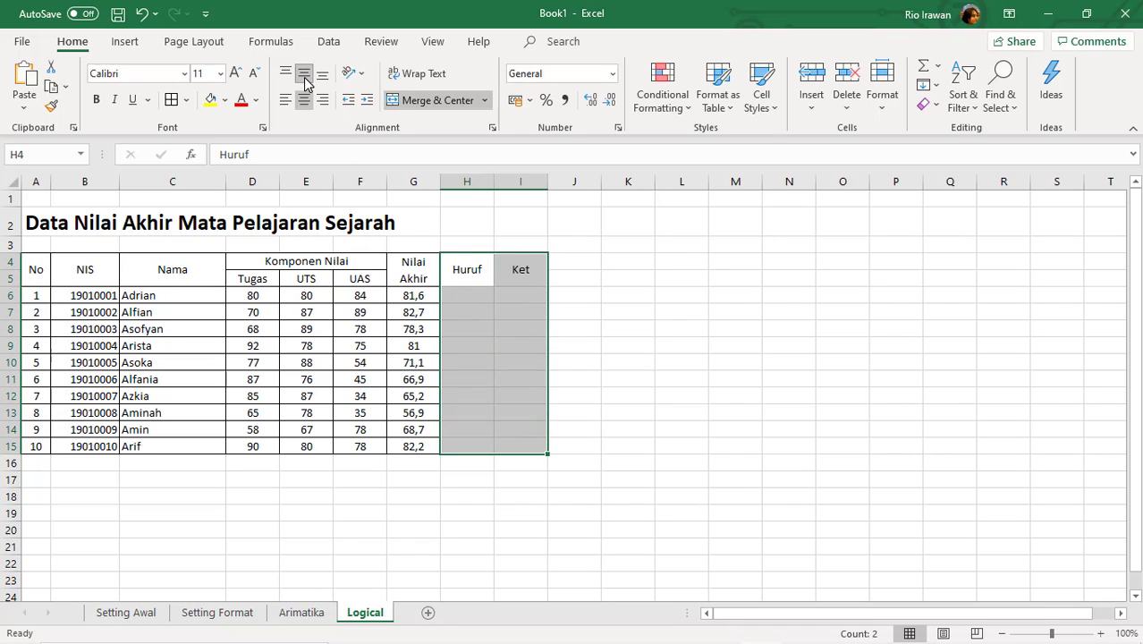
left_click(304, 101)
left_click(304, 100)
left_click(175, 104)
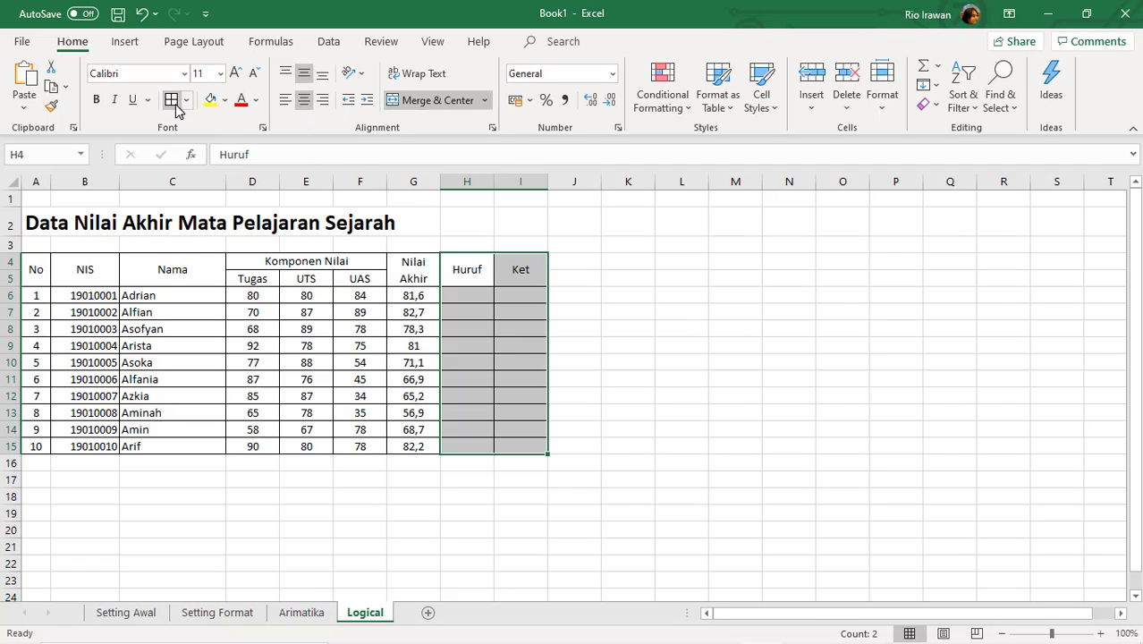
Step: Start an IF formula in I6 with the logical test G6>59 on the first student's Nilai Akhir
left_click(472, 297)
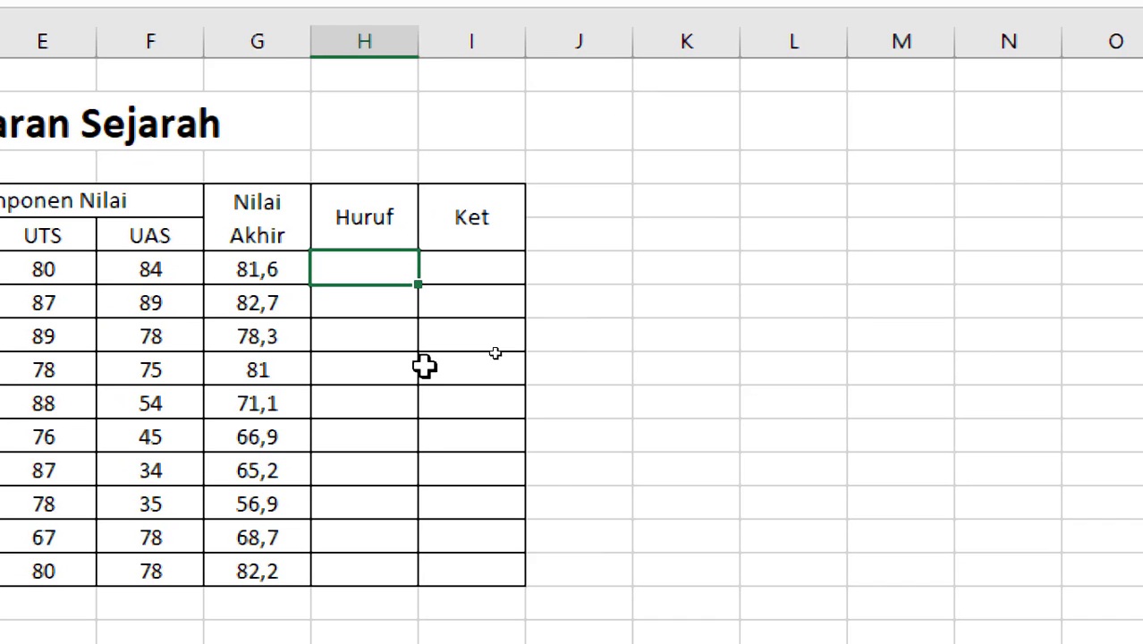
left_click(499, 270)
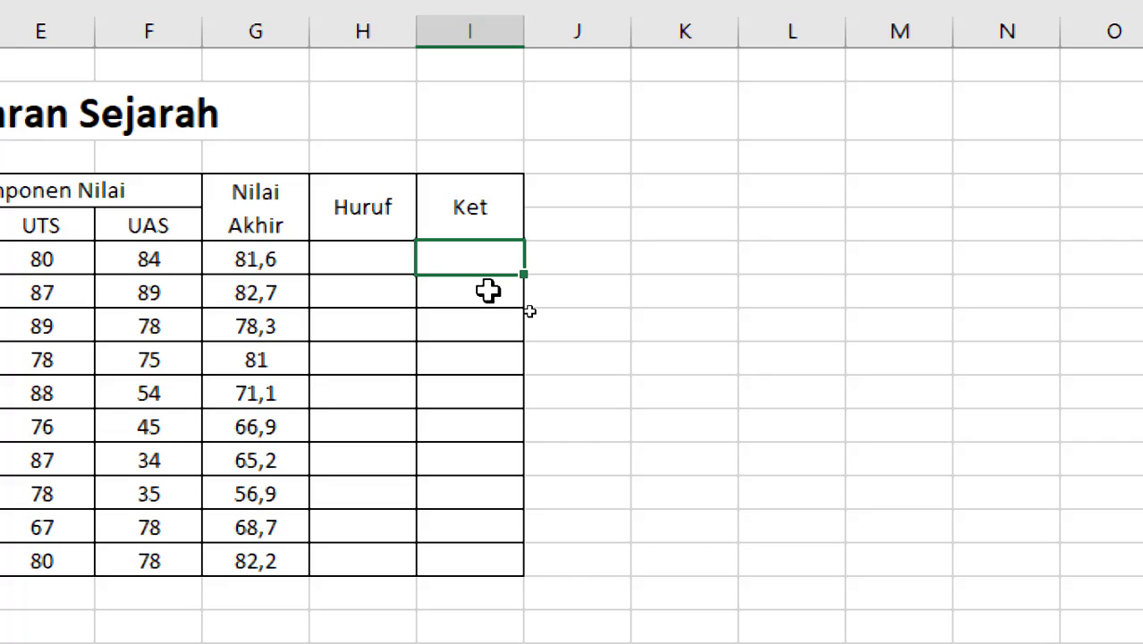
type("=")
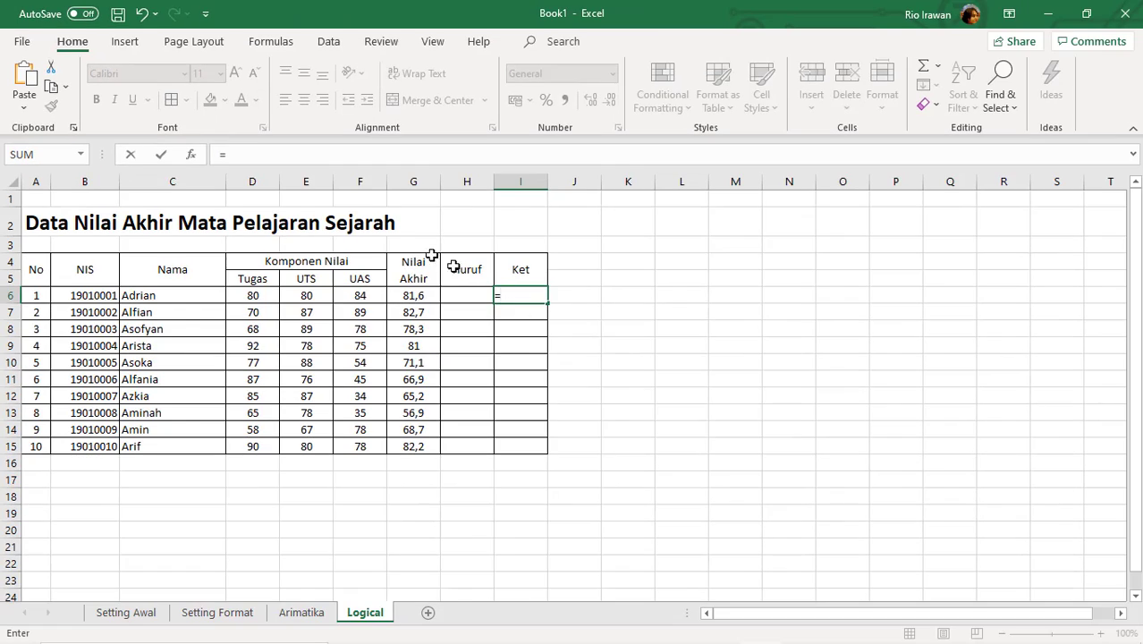
key("alt")
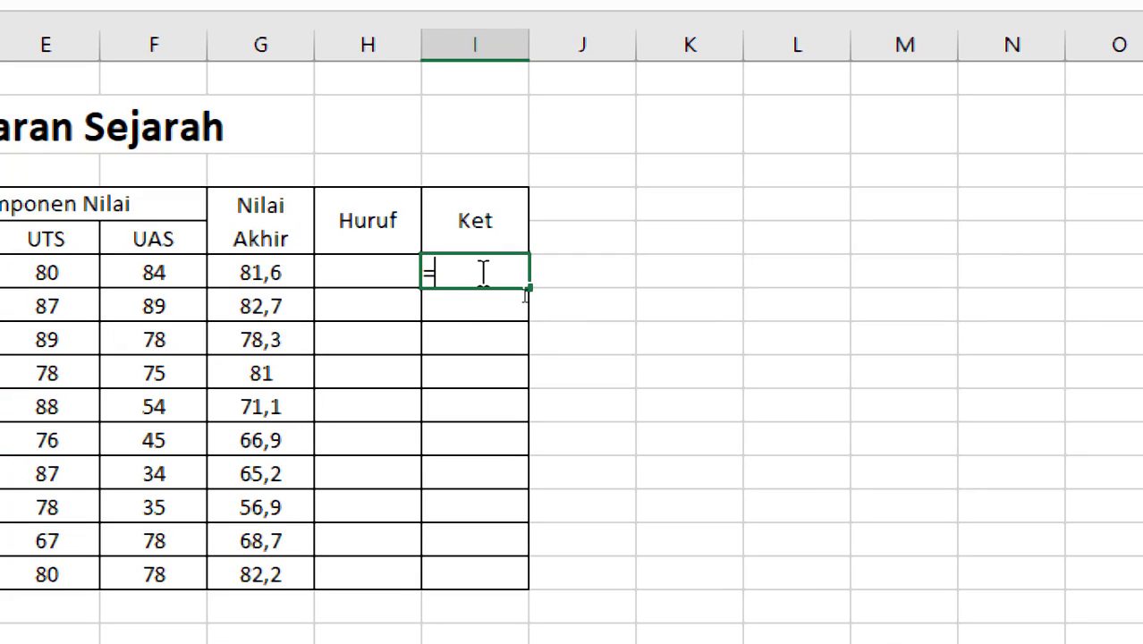
type("if")
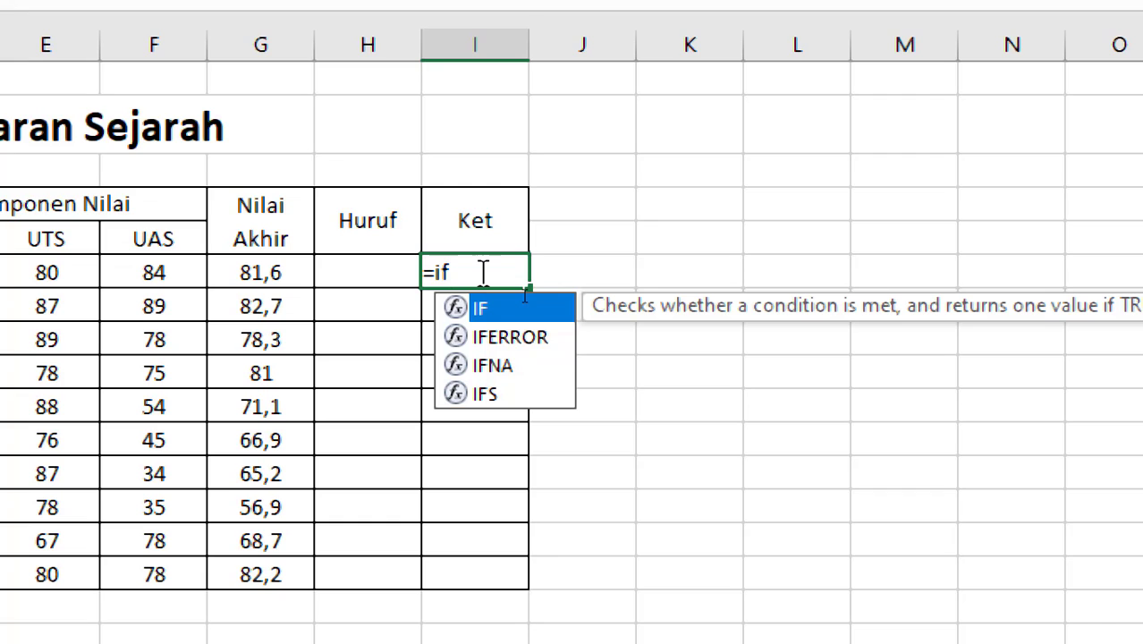
type("(")
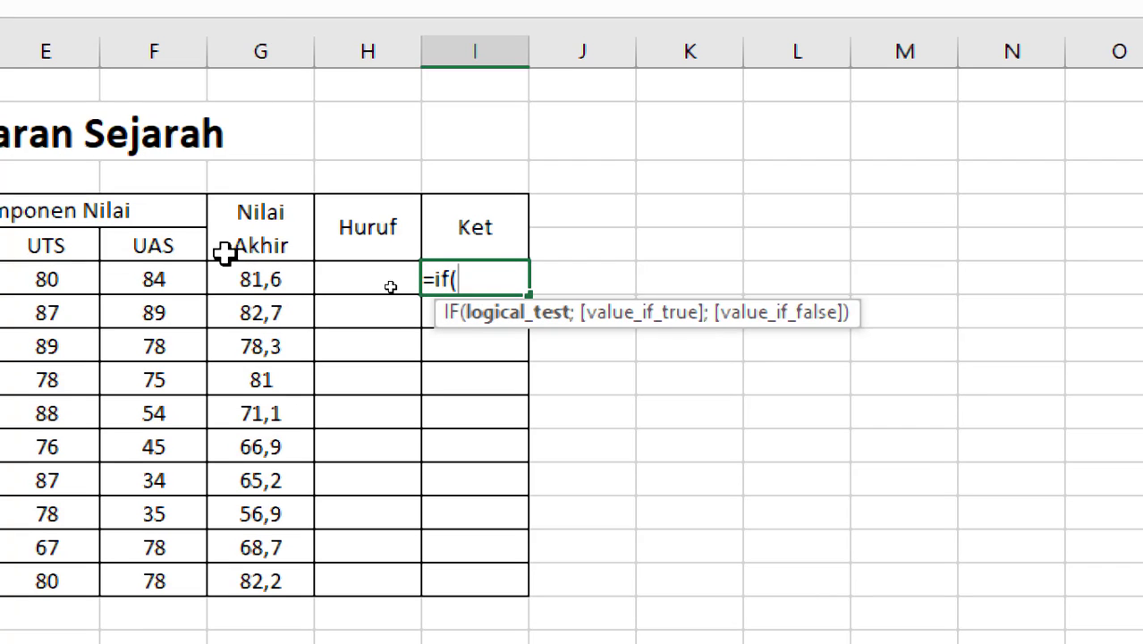
left_click(268, 281)
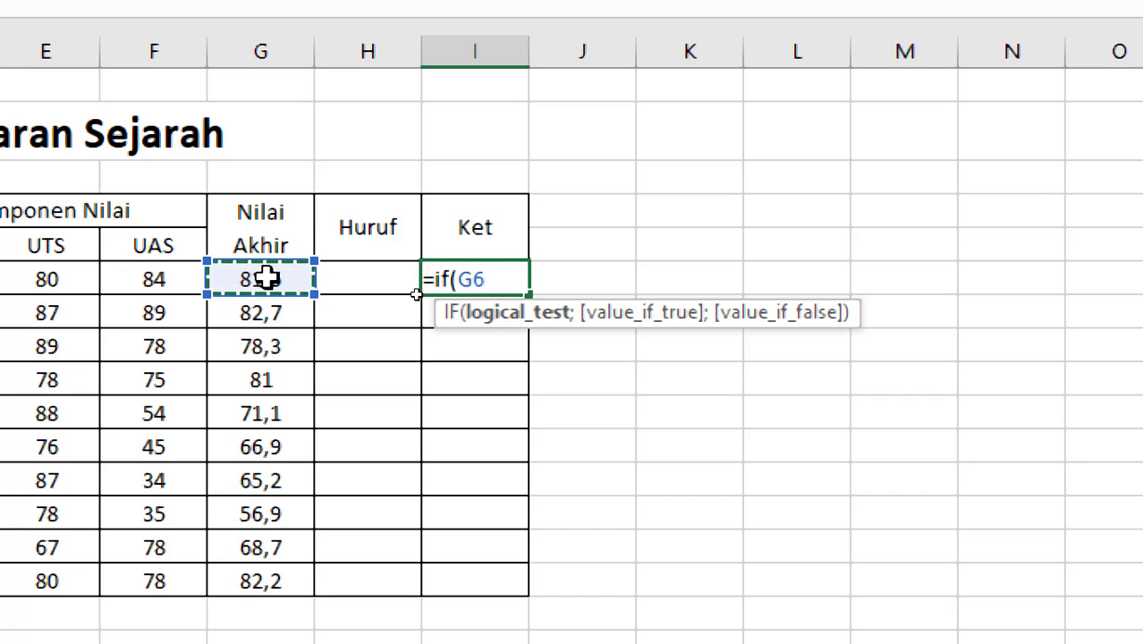
type(">")
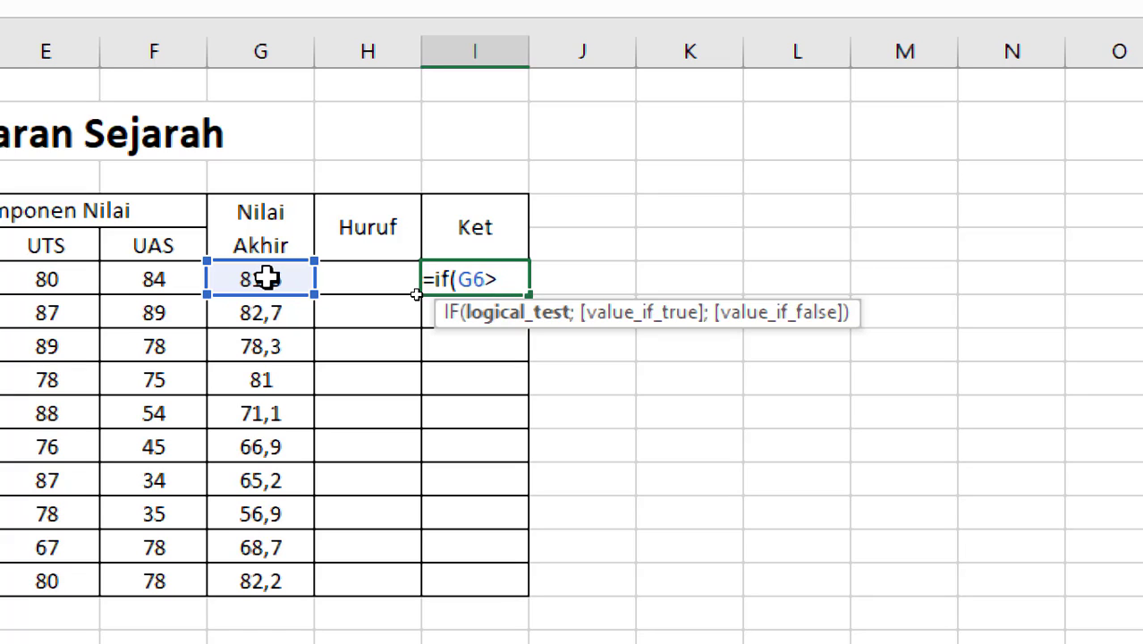
type("59;\"L\";\"TL")
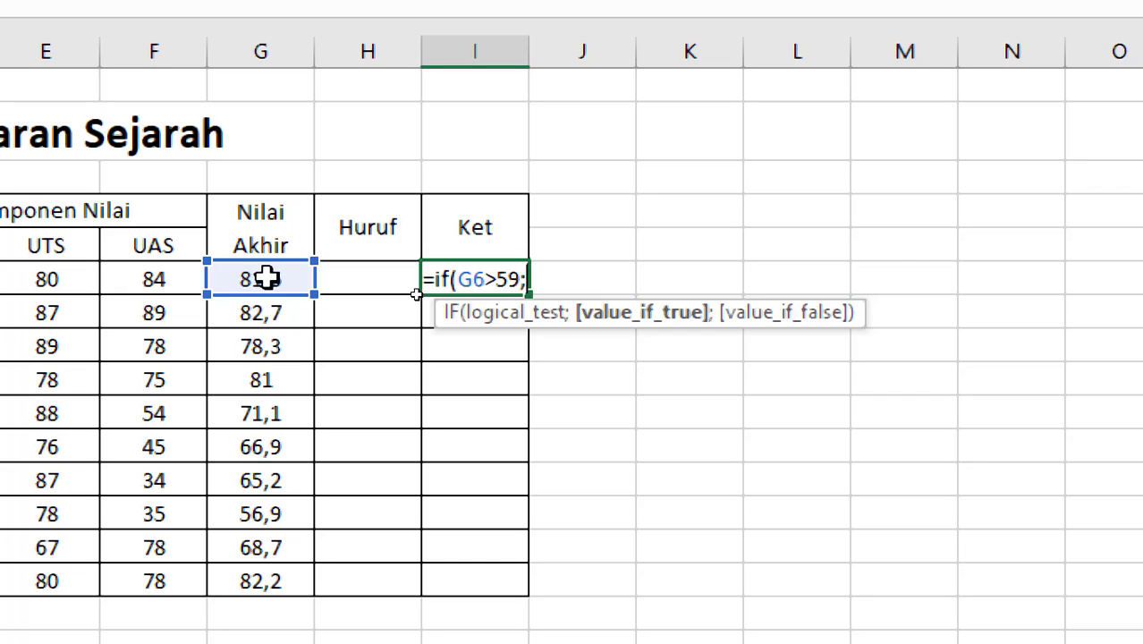
Step: Complete the IF formula in I6 with "L" as the true value and "TL" as the false value
type("\"")
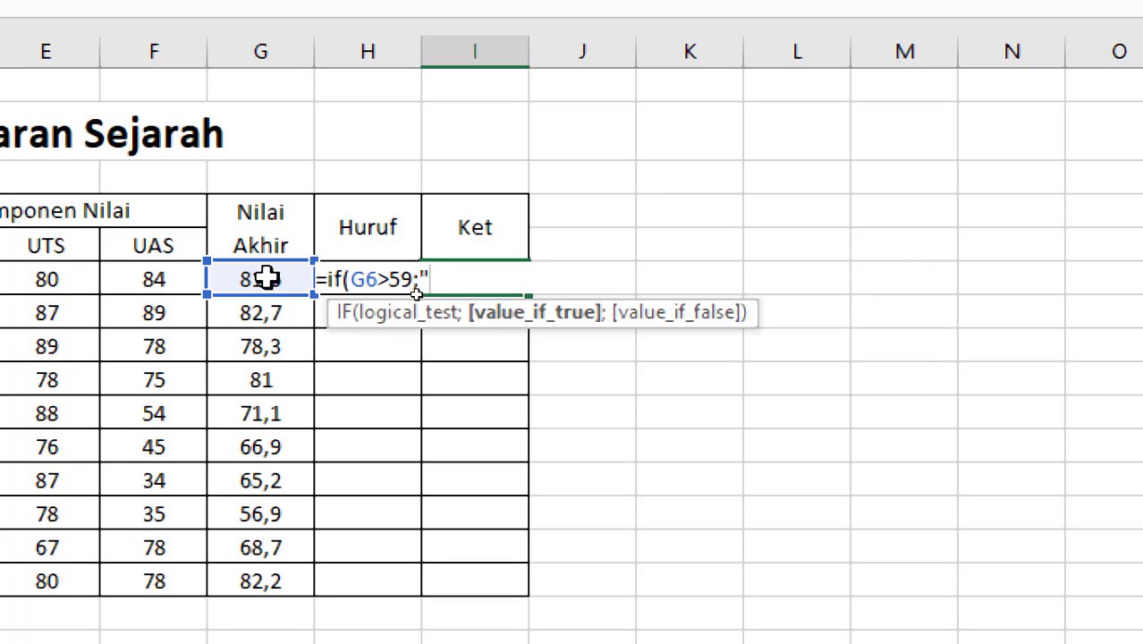
type("L\"")
type(";")
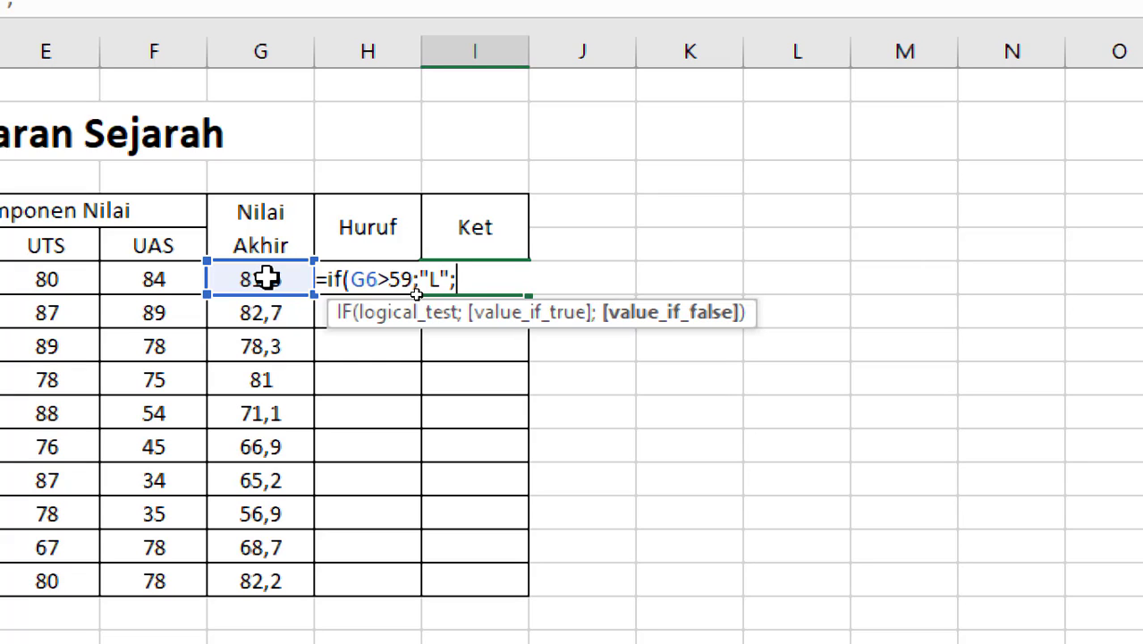
type("\"TL\"")
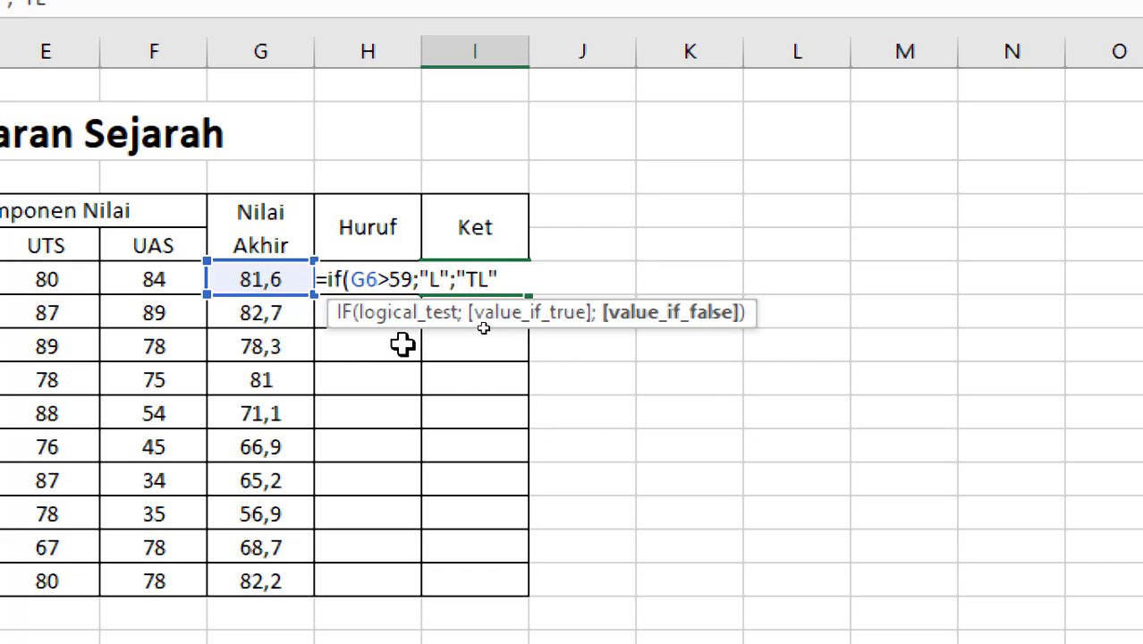
type(")")
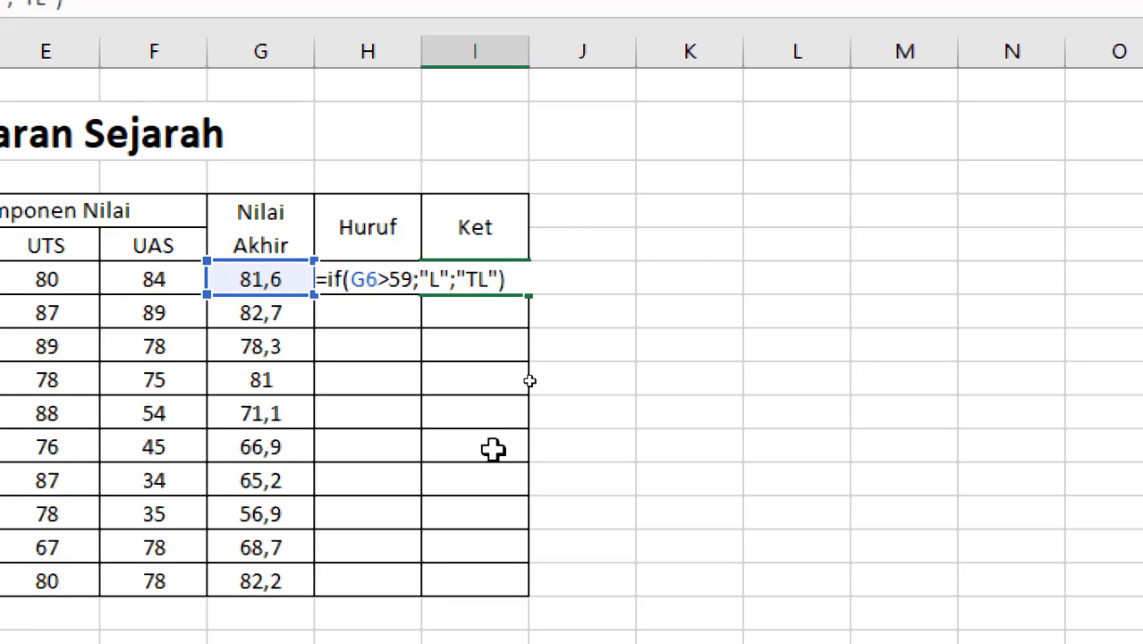
key("Return")
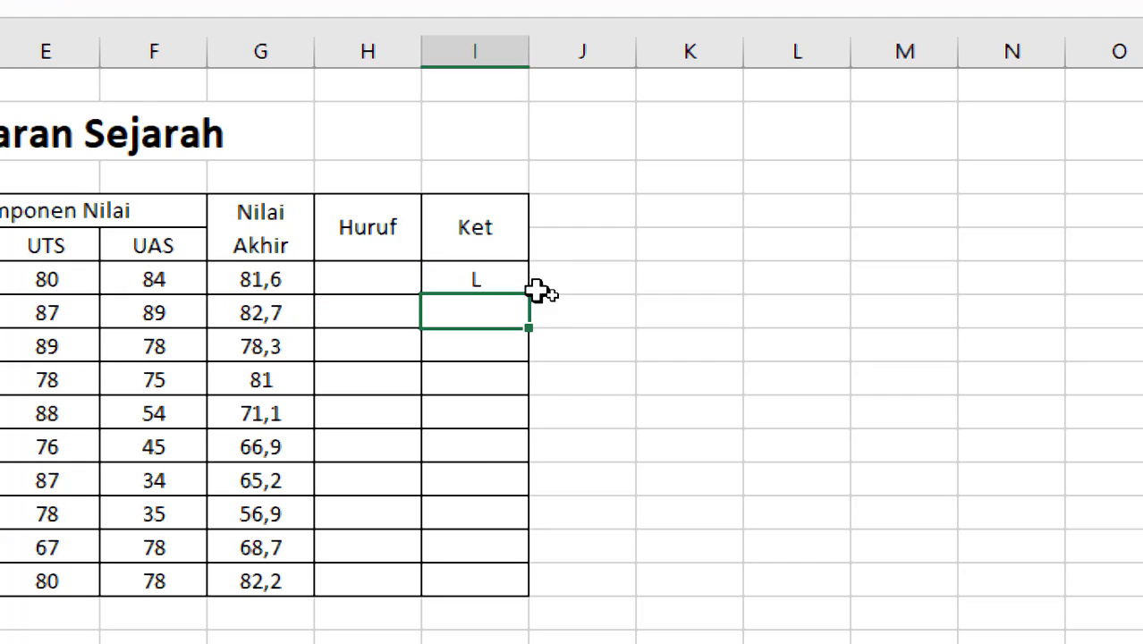
Step: Fill the Ket formula from I6 down through I15 and check the TL row against its Nilai Akhir
left_click(480, 283)
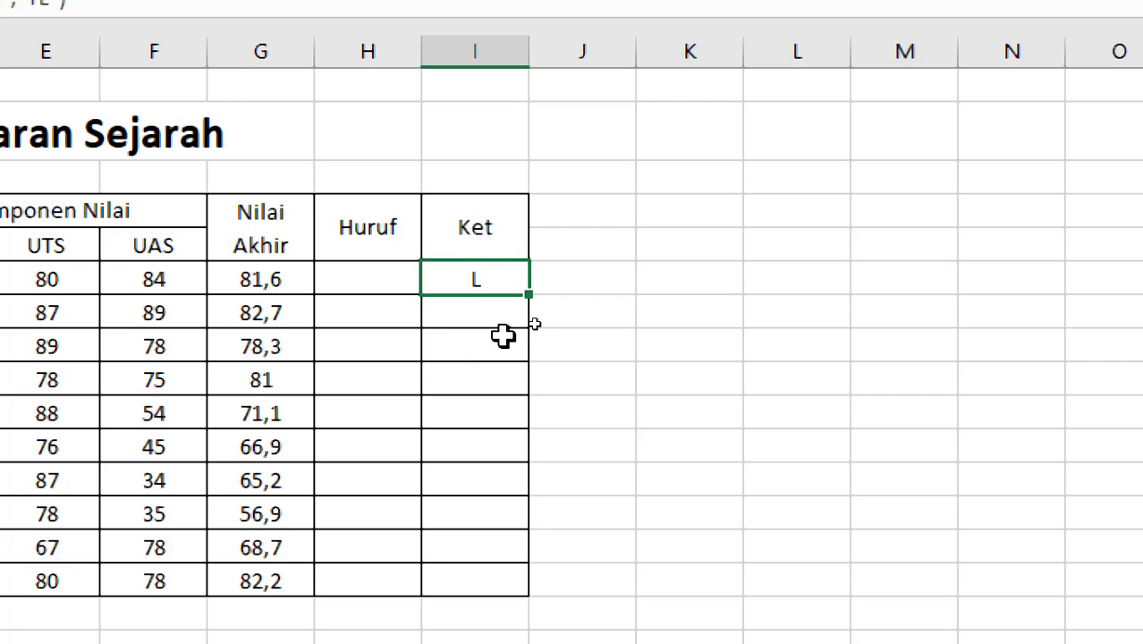
left_click_drag(530, 294, 520, 608)
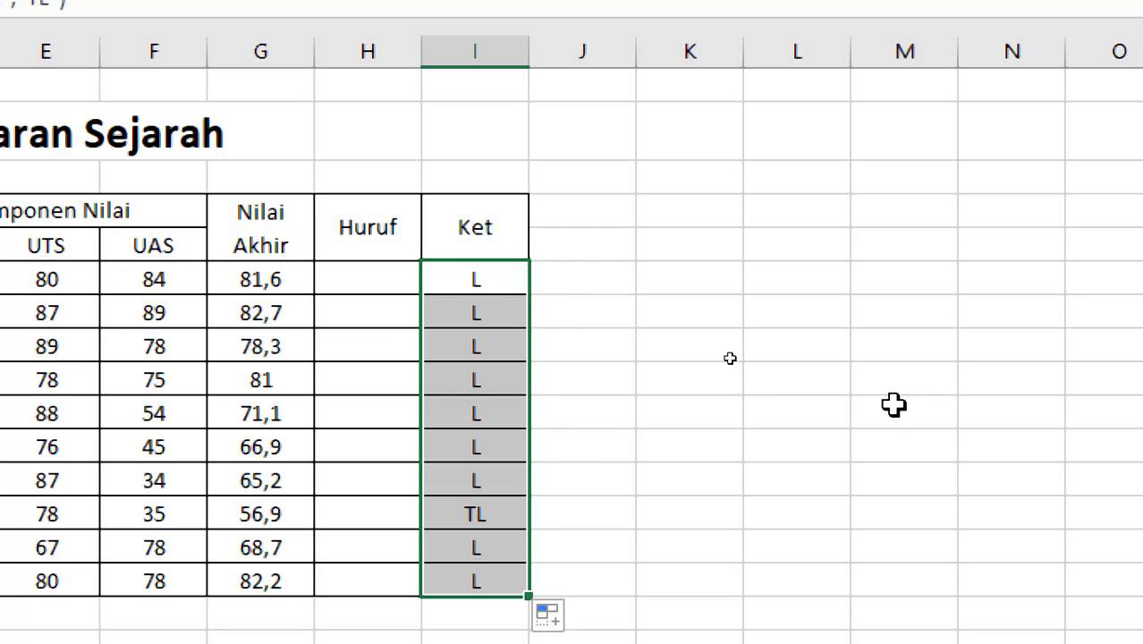
left_click(504, 513)
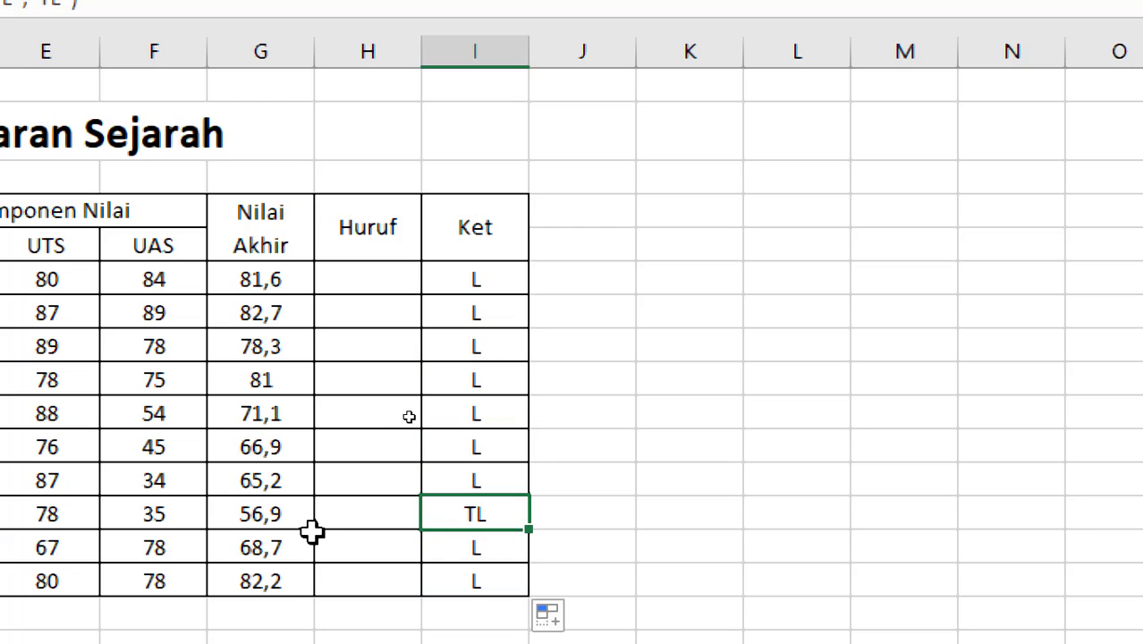
left_click(236, 514)
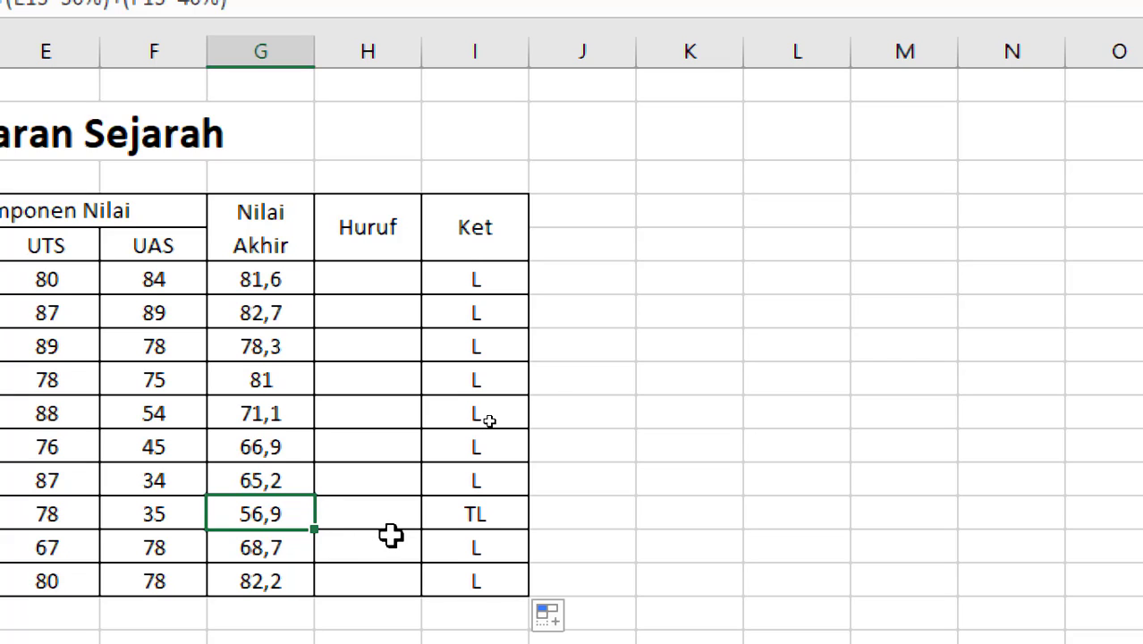
left_click(332, 286)
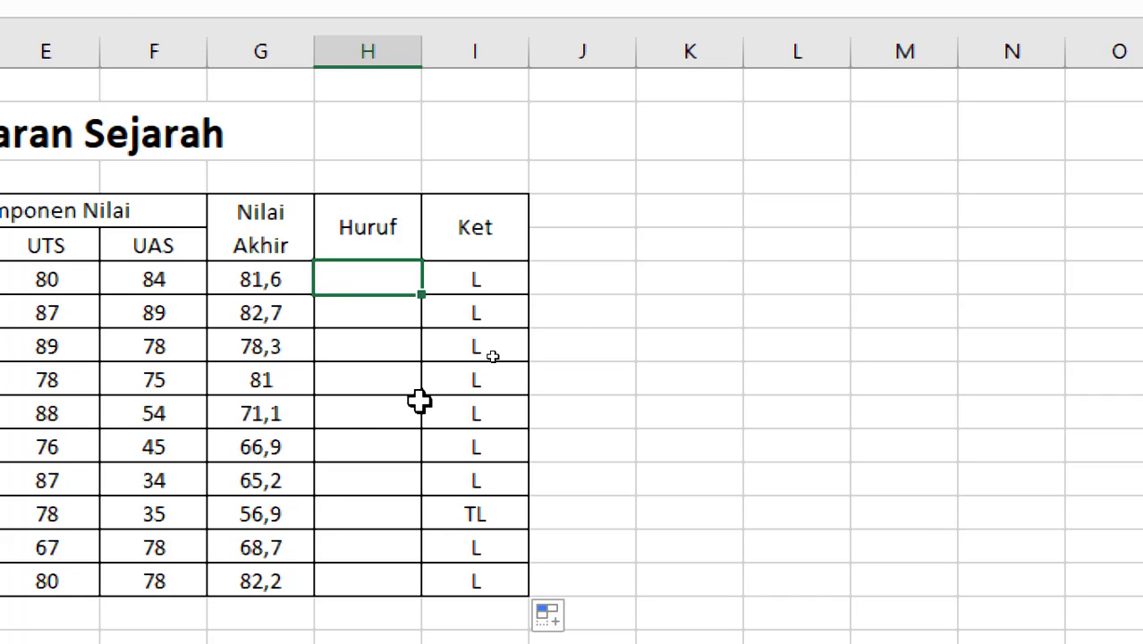
Step: Enter the heading Ket Huruf in K5, beside the grade table, to start a letter-grade key
left_click(664, 309)
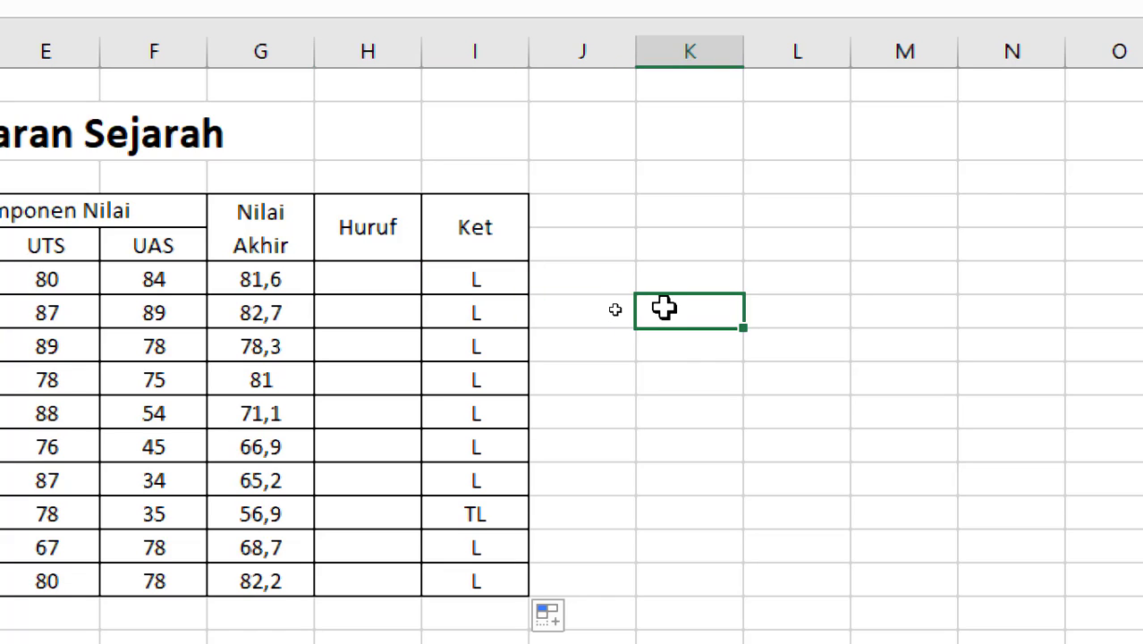
key("Up")
type("Ket ")
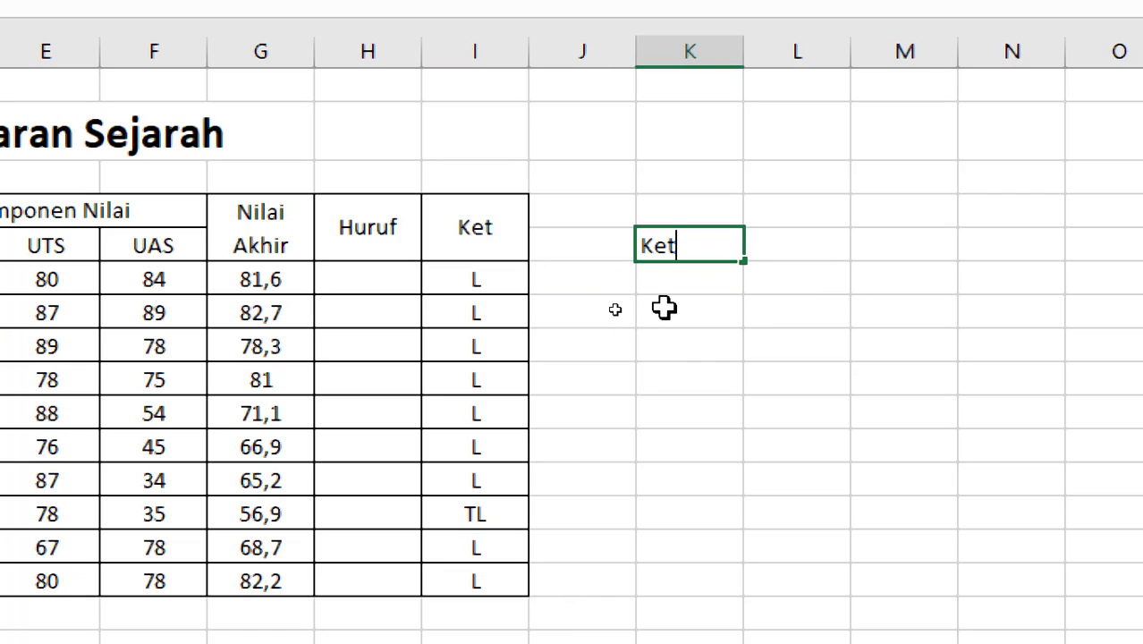
type("Huruf")
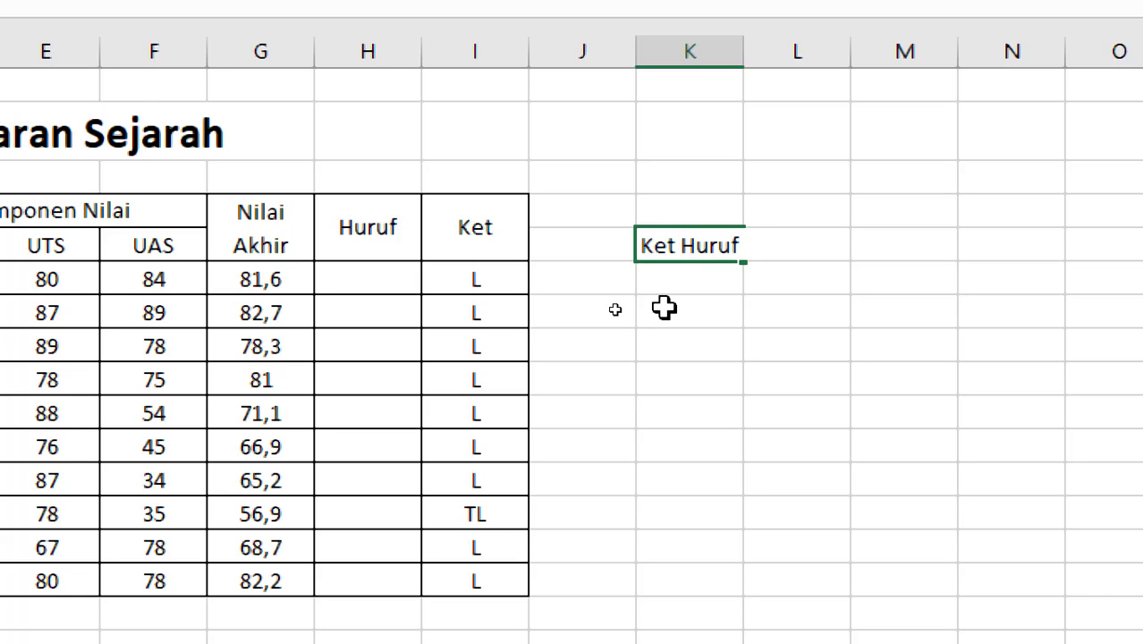
key("Return")
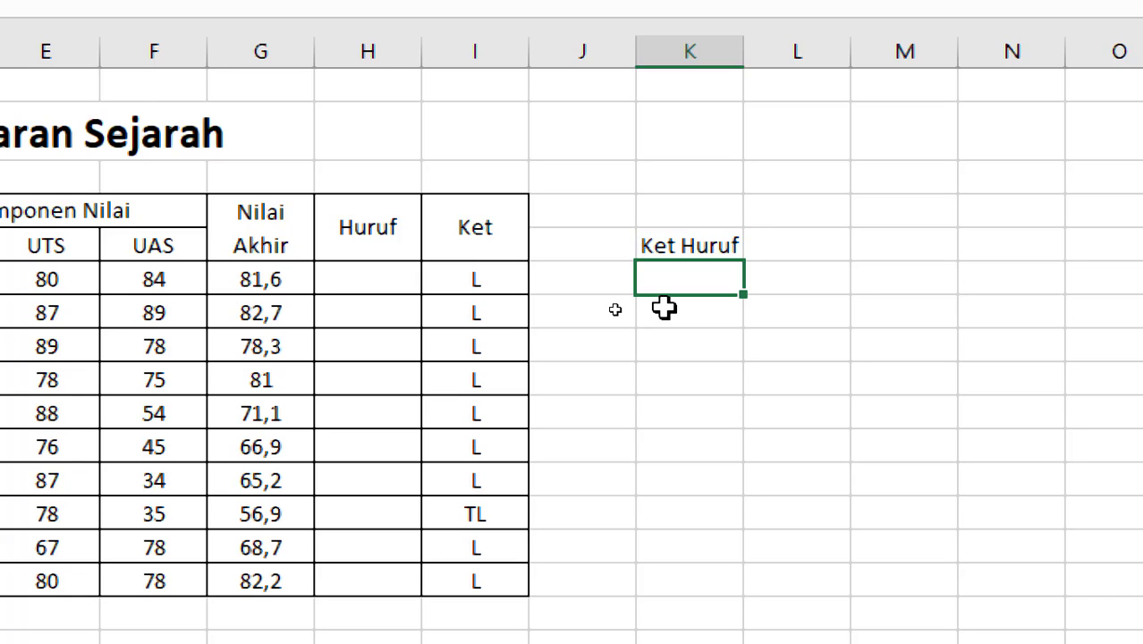
Step: Enter the score range 85-100 in K6 with the letter grade A in L6
type("85-100")
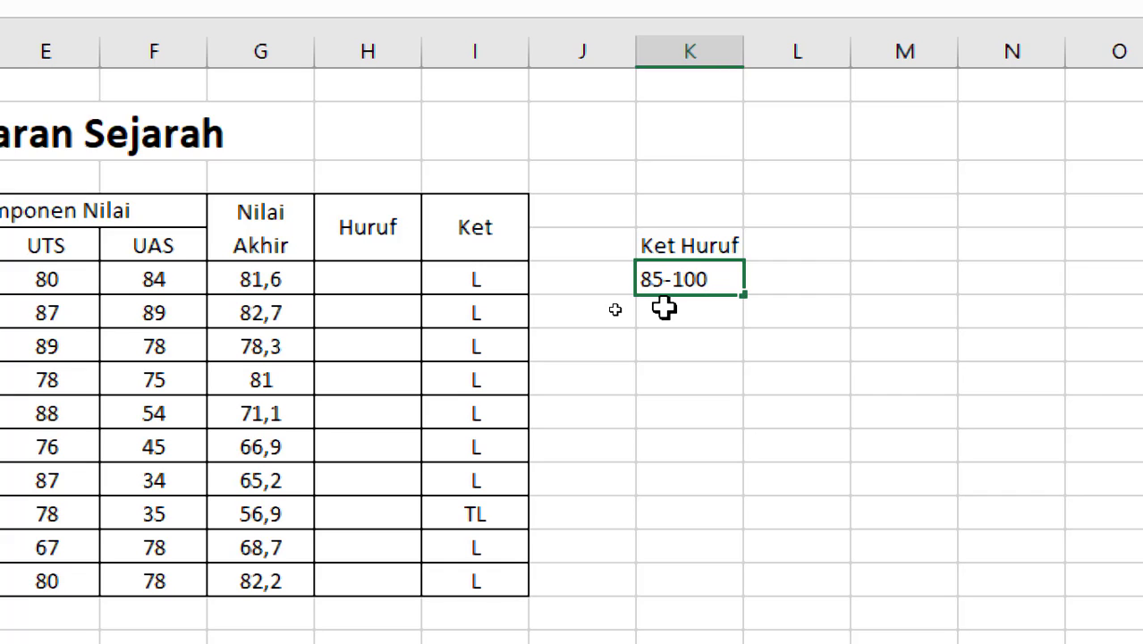
key("Tab")
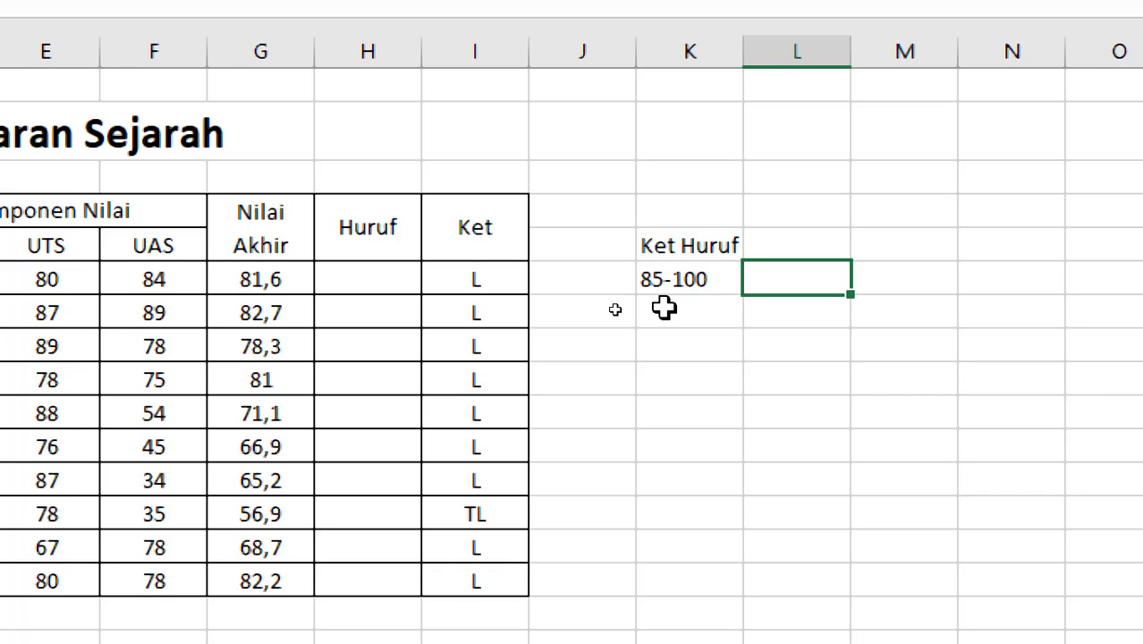
type("A")
key("Return")
Step: Enter the range 80-85 in K7 and change the A range in K6 to 86-100
left_click(664, 308)
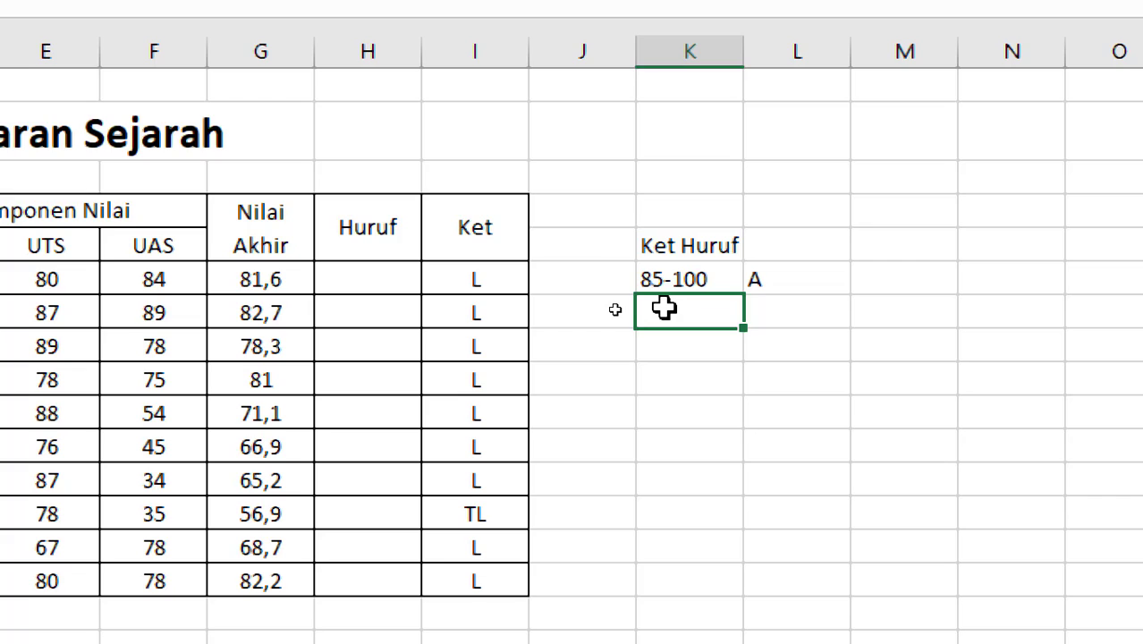
type("80-8")
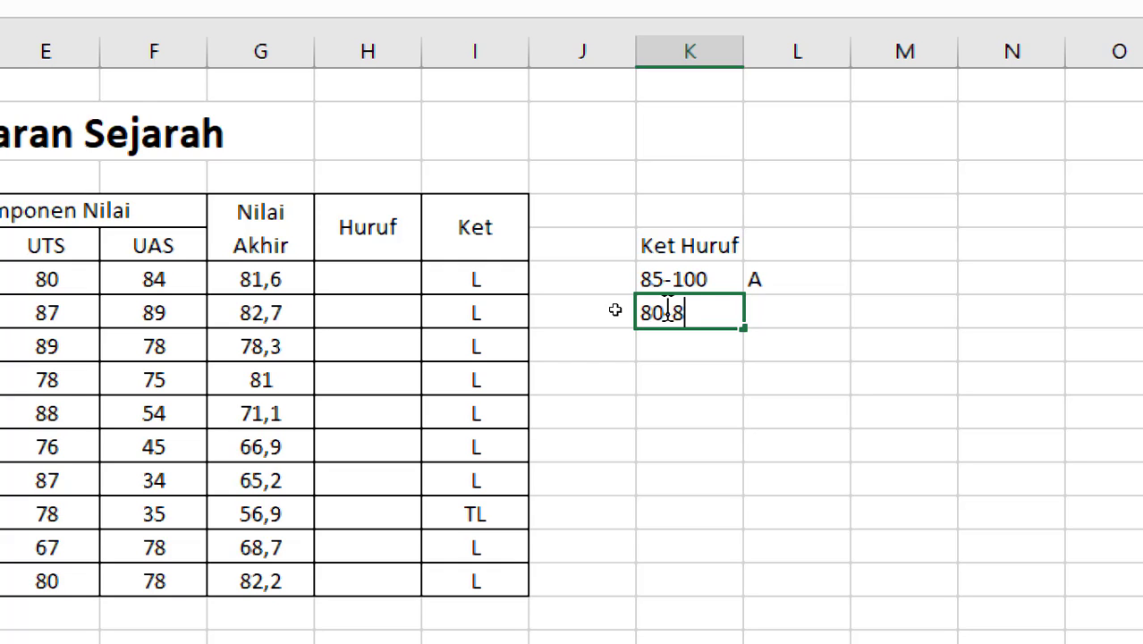
type("5")
key("Up")
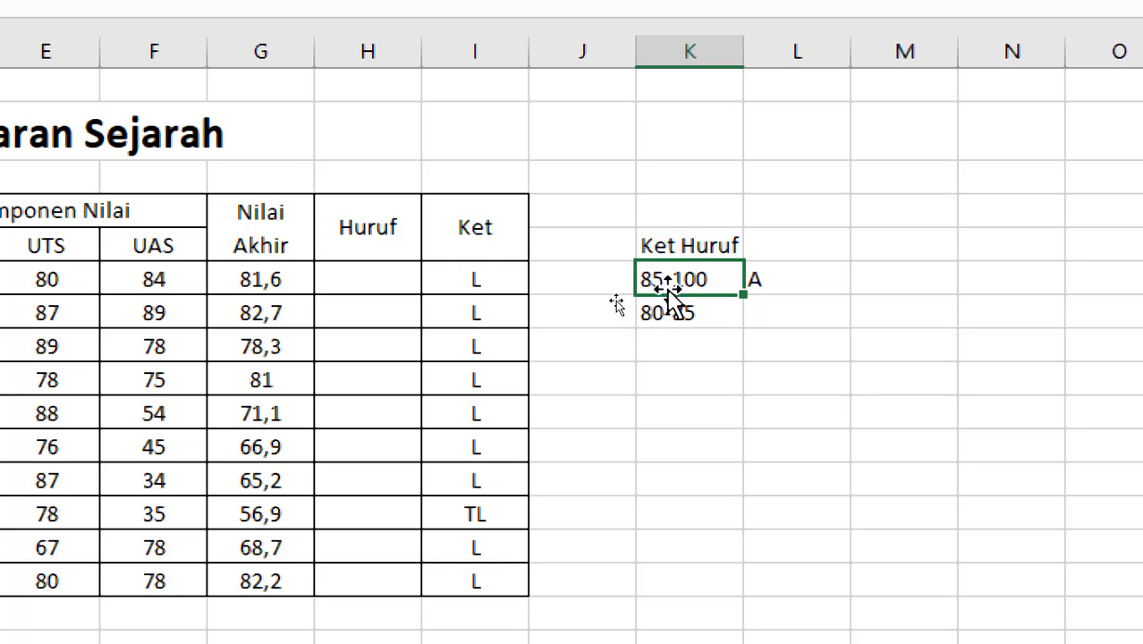
double_click(657, 279)
key("BackSpace")
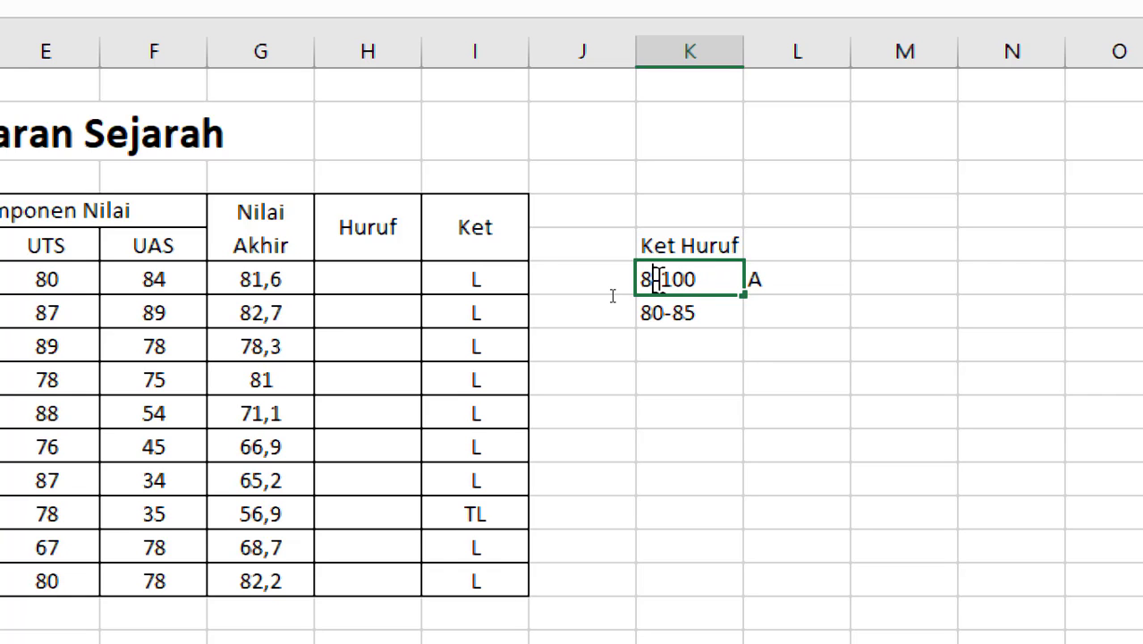
type("6")
Step: Enter the letter grade A- in L7 beside the 80-85 range
left_click(669, 260)
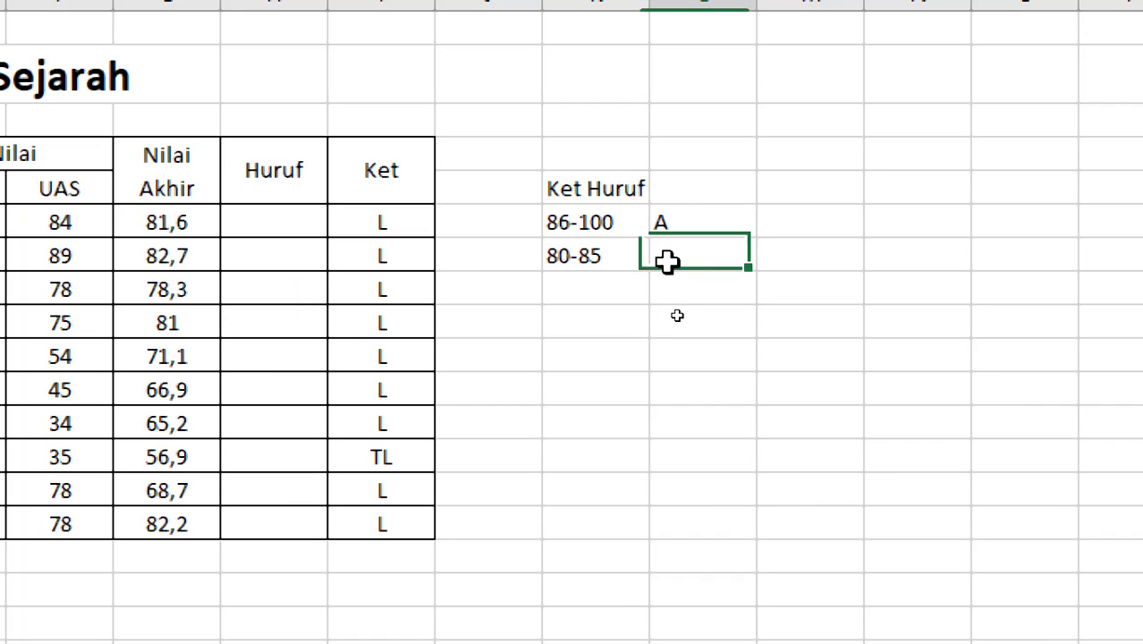
type("A-")
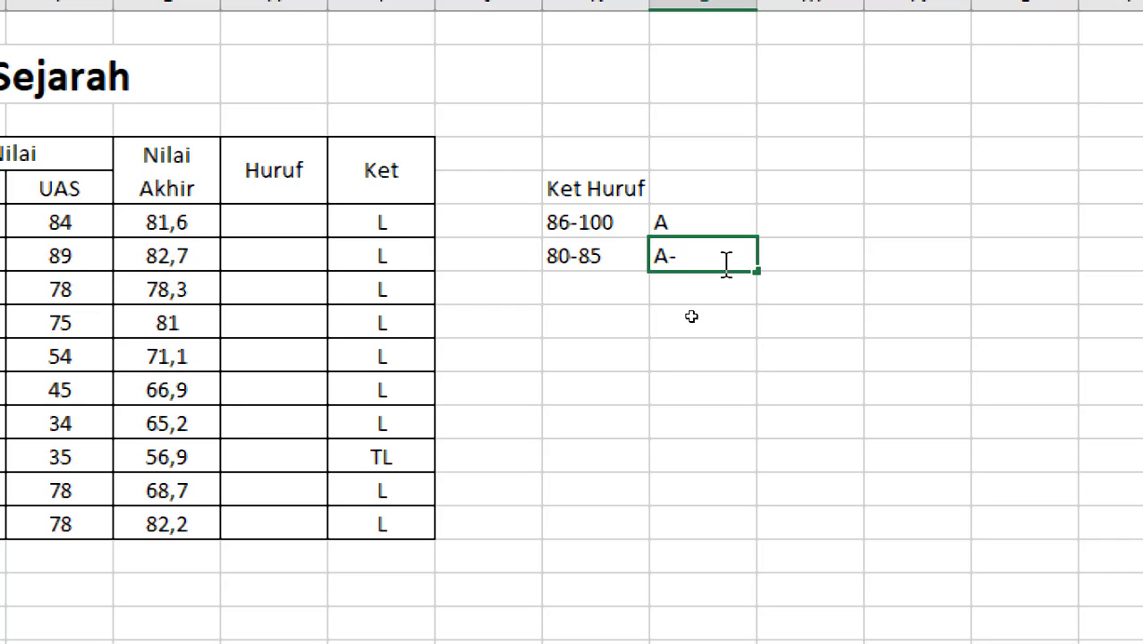
key("Return")
Step: Add the range 76-79 in K8 with the letter grade B+ in L8
key("Left")
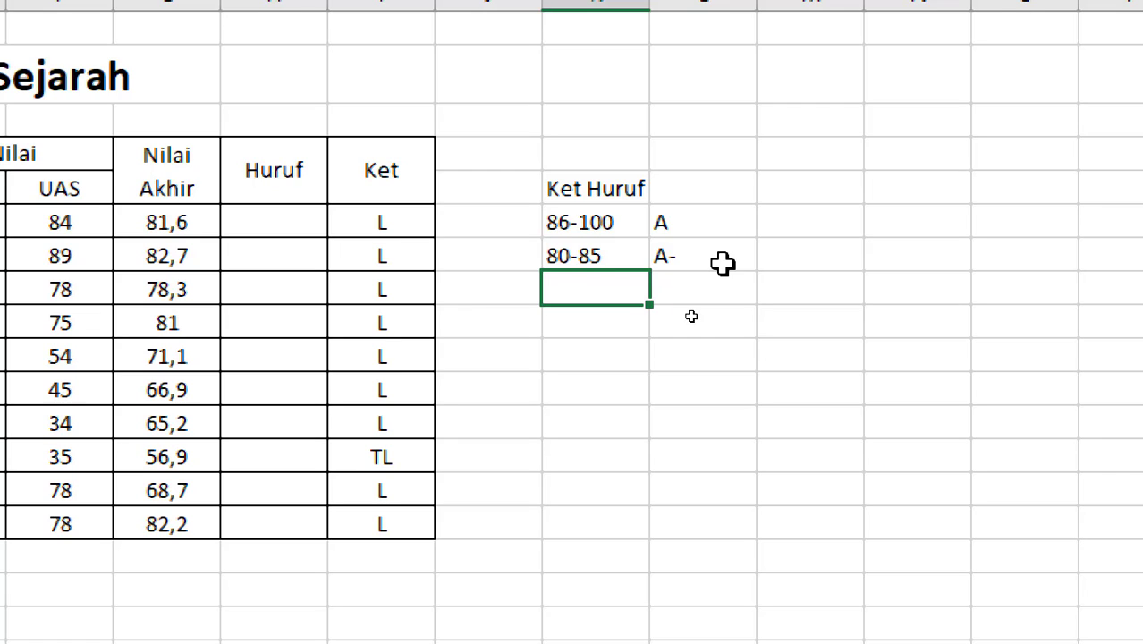
type("76-79")
key("Tab")
type("B")
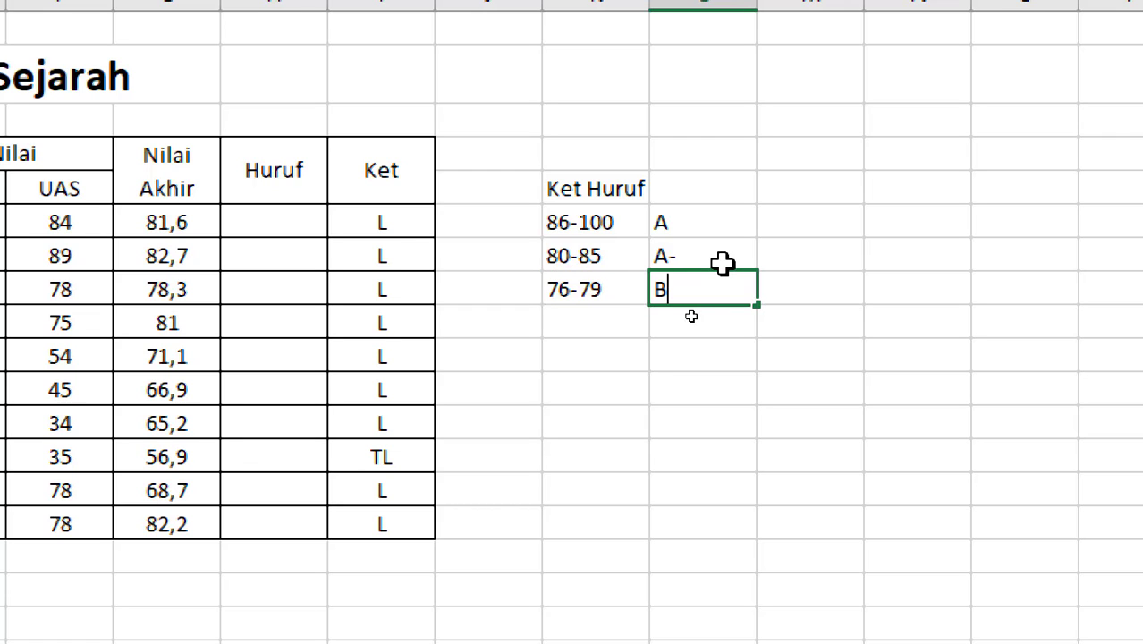
type("=")
key("BackSpace")
type("+")
key("Return")
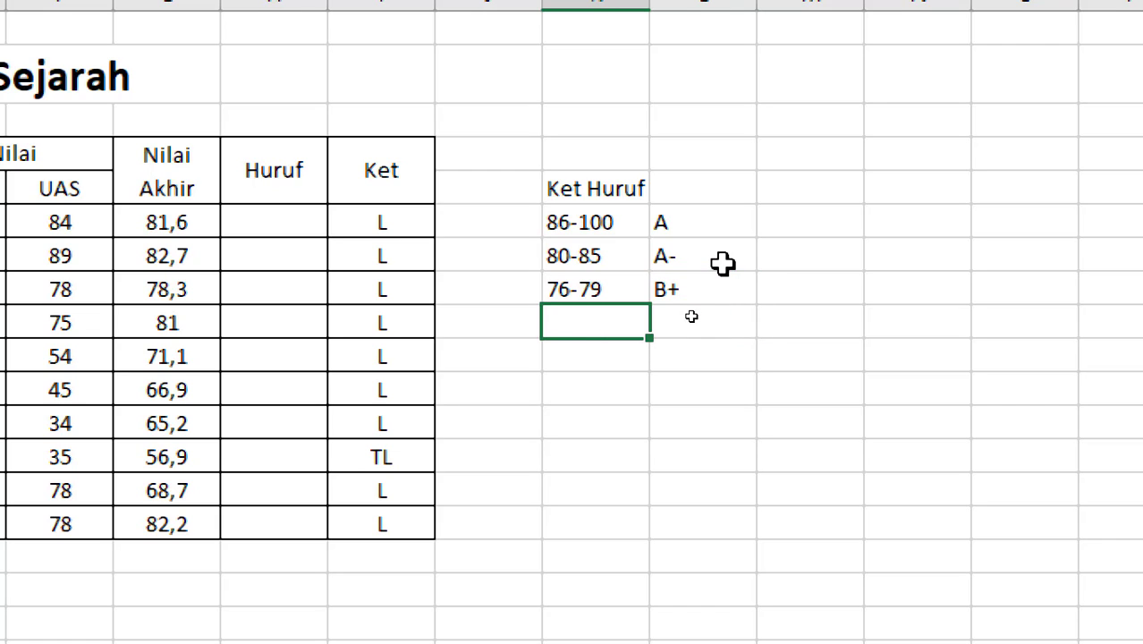
Step: Add the range 70-75 in K9 with the letter grade B in L9
type("10")
key("BackSpace")
key("BackSpace")
type("70-75")
key("Tab")
type("B")
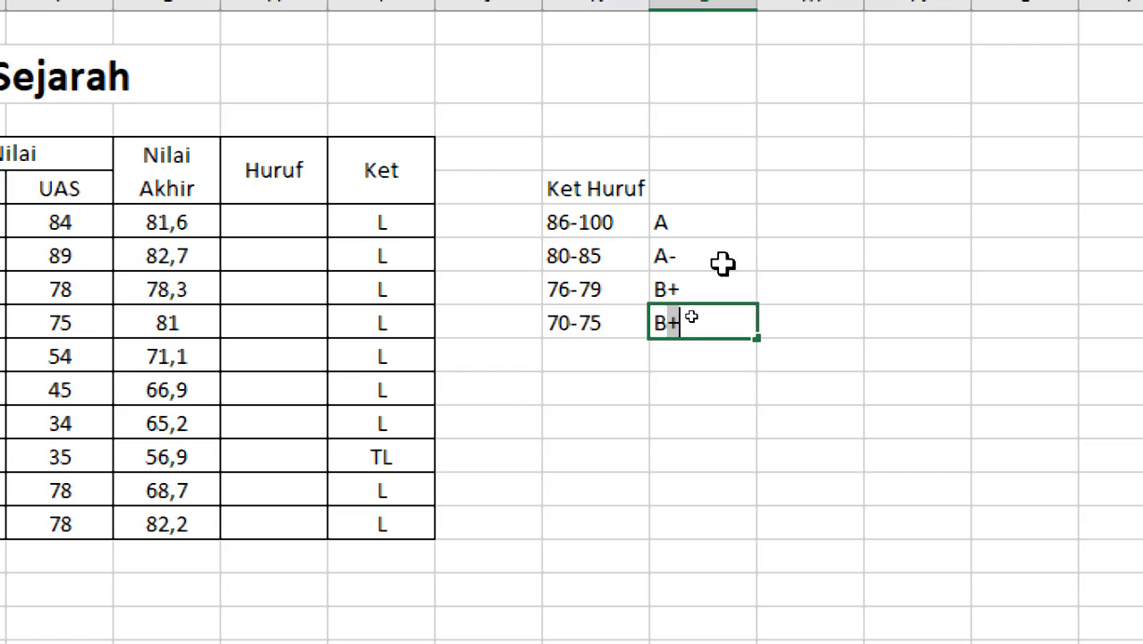
key("BackSpace")
key("Return")
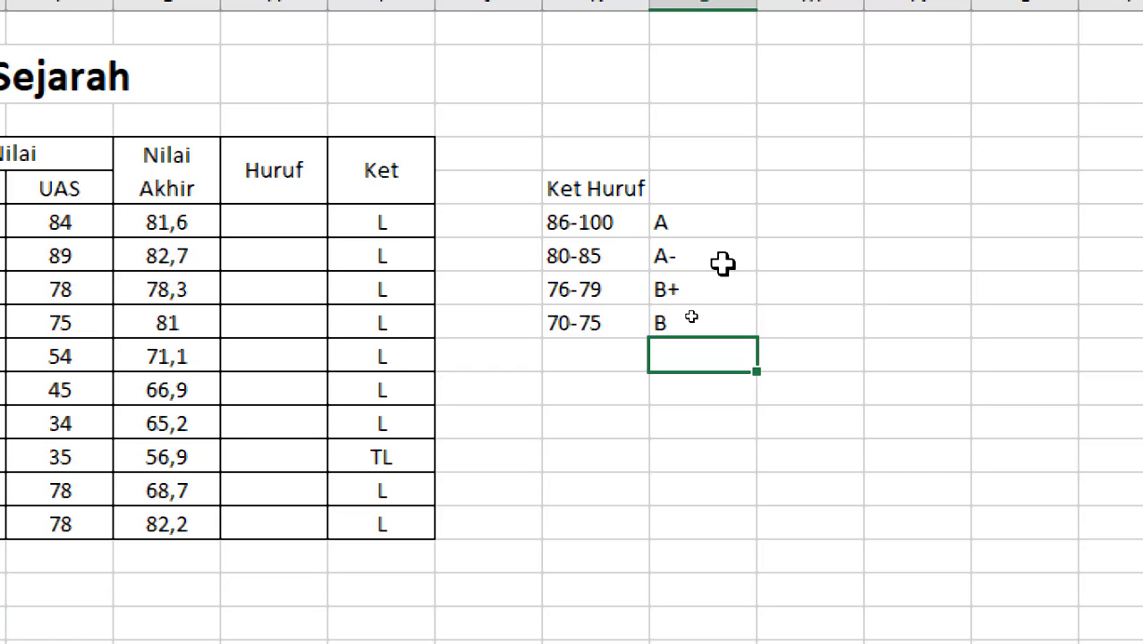
Step: Add the range 66-69 in K10 with the letter grade B- in L10
key("Left")
type("66")
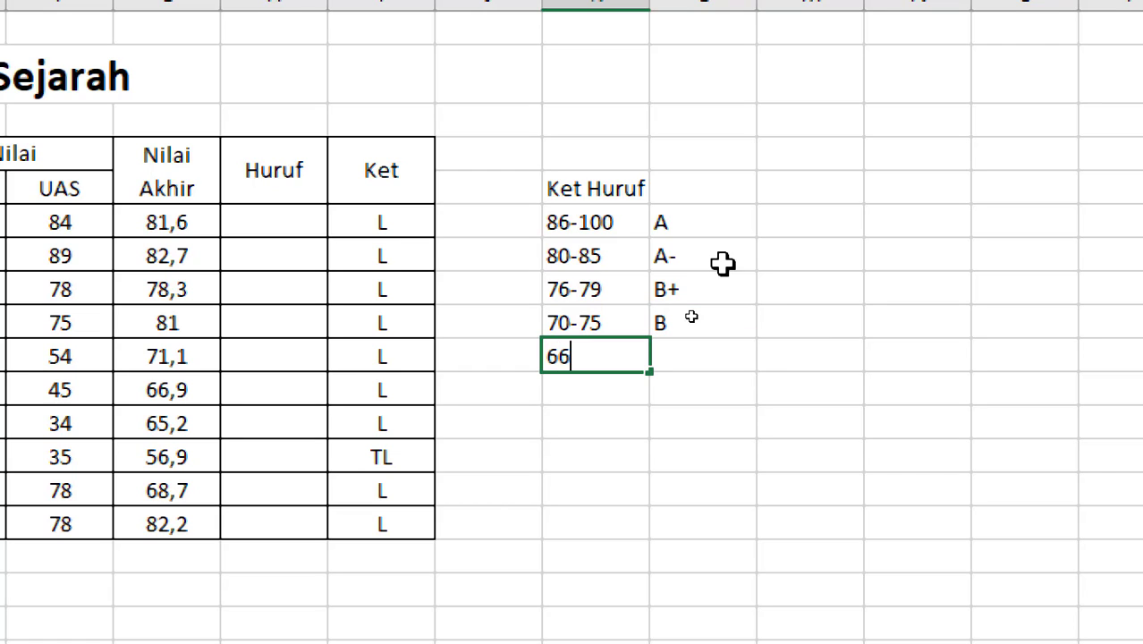
type("-69")
key("Tab")
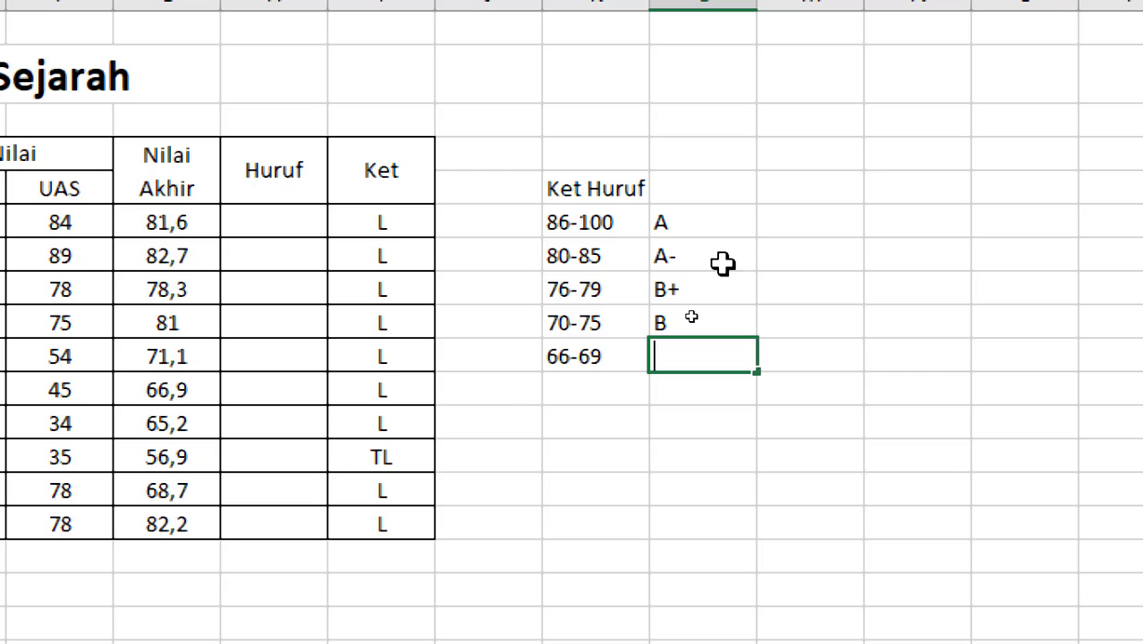
type("C-")
key("BackSpace")
key("BackSpace")
type("B-")
key("Return")
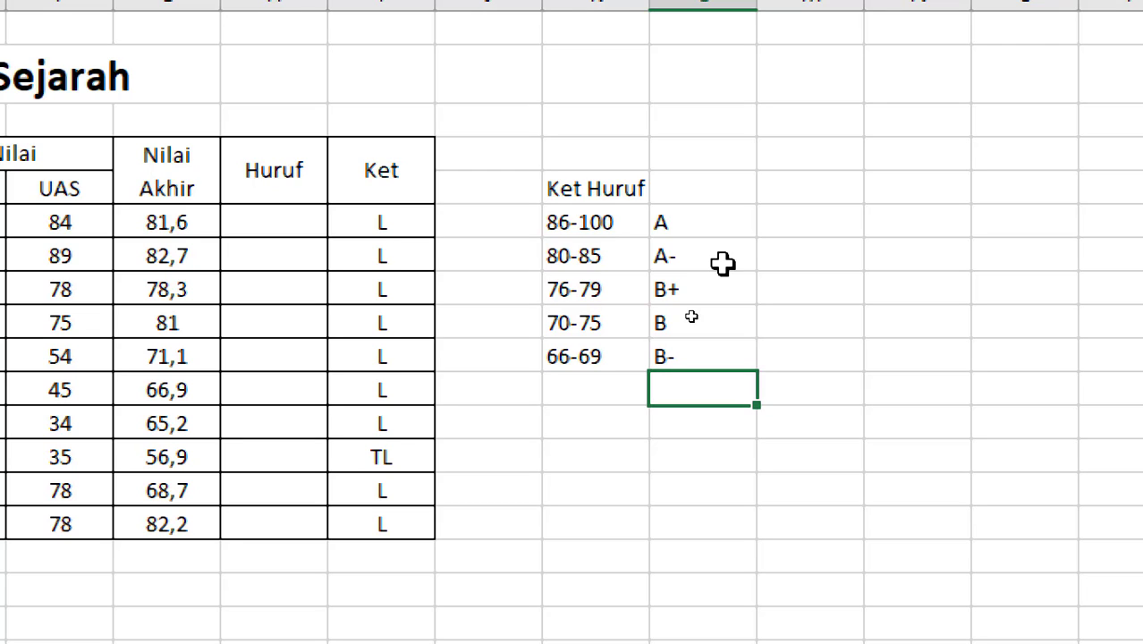
Step: Add the range 60-65 in K11 with the letter grade C+ in L11
key("Left")
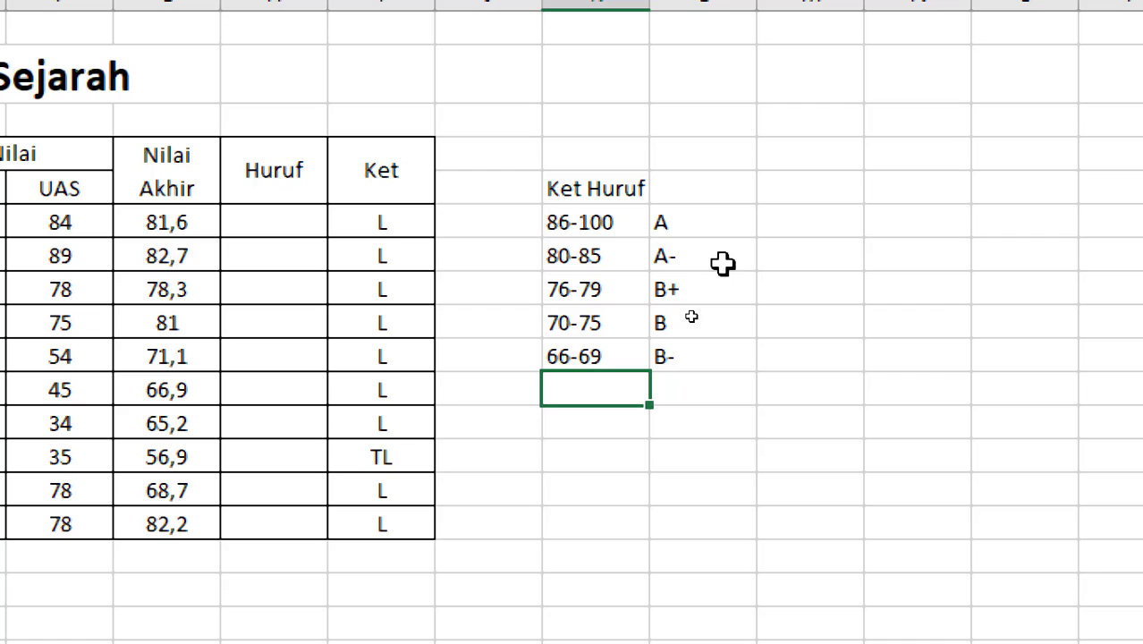
type("60-65")
key("Tab")
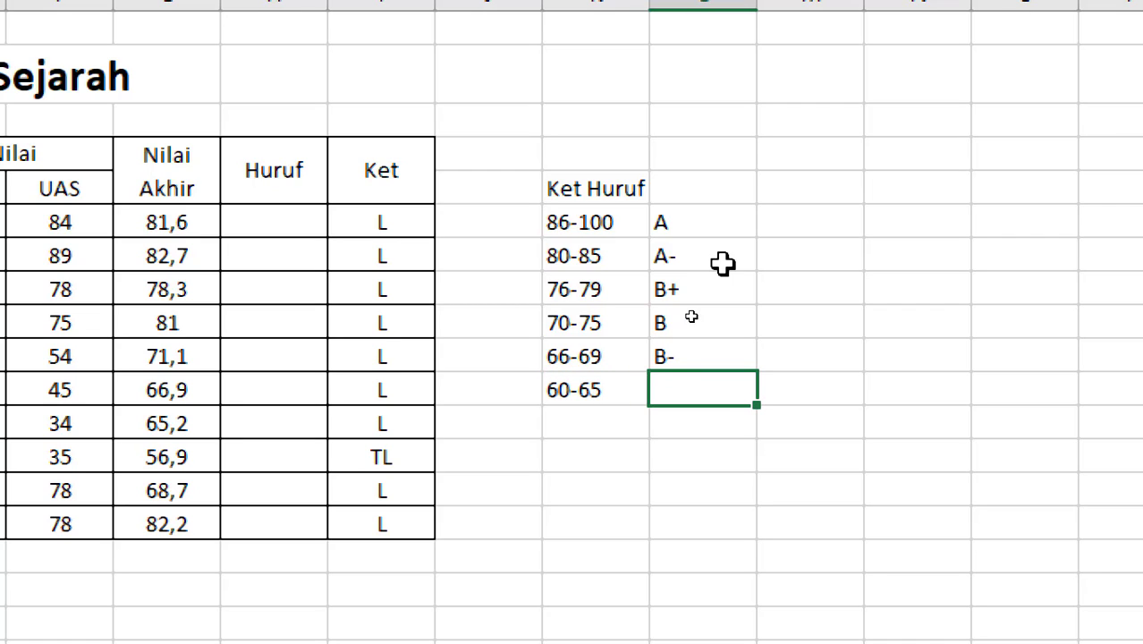
type("C+")
key("Return")
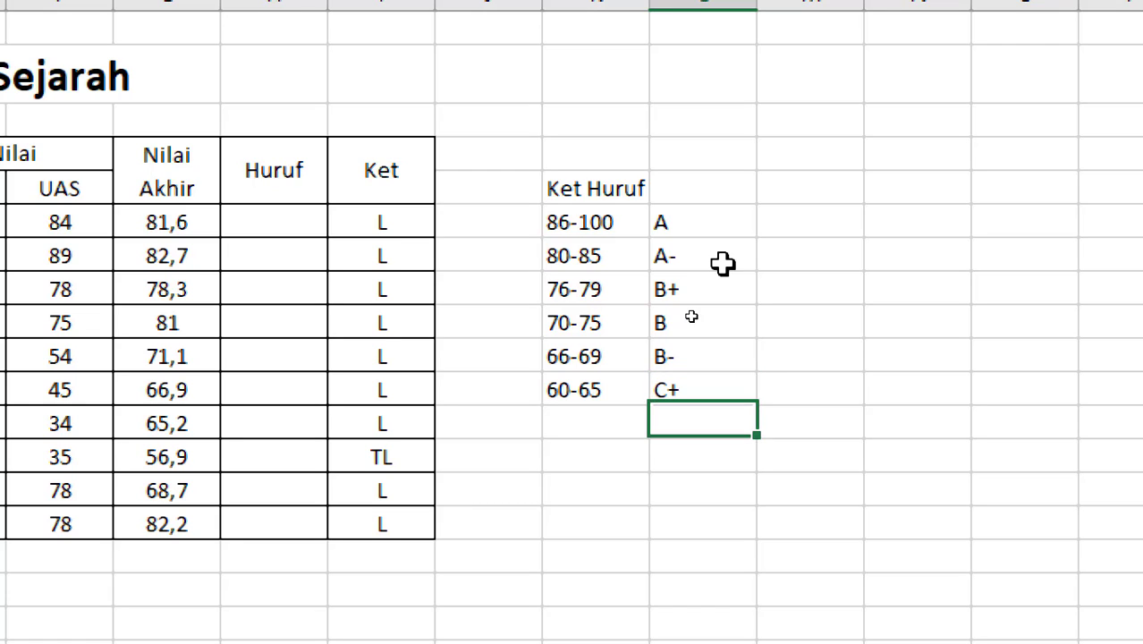
Step: Add the range 56-59 in K12 with the letter grade C in L12
key("Left")
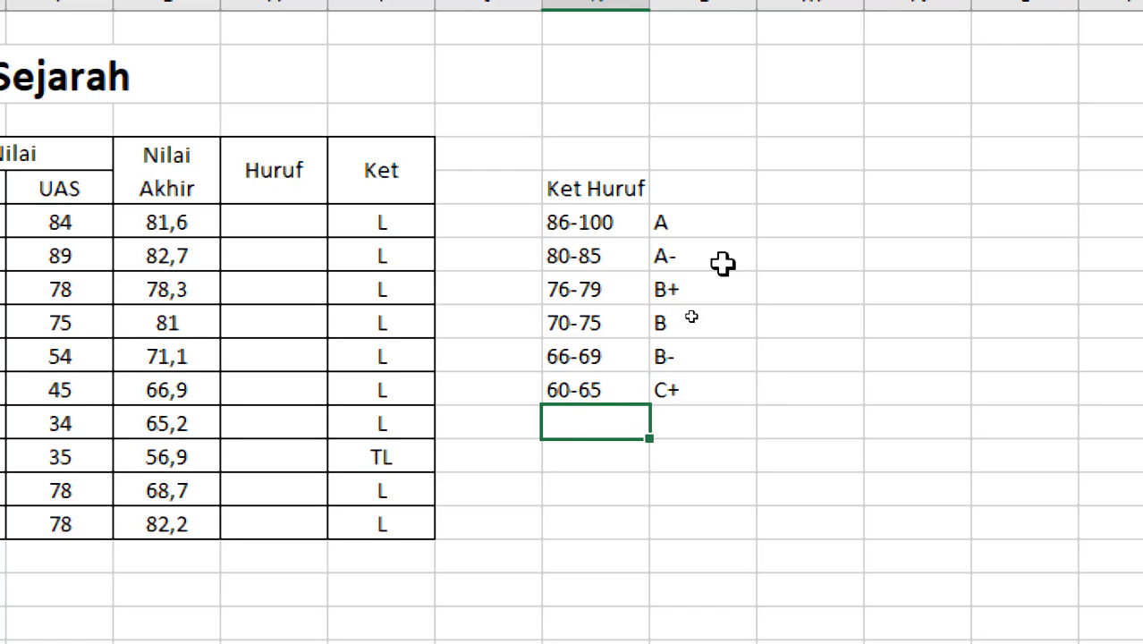
type("56")
type("-59")
key("Tab")
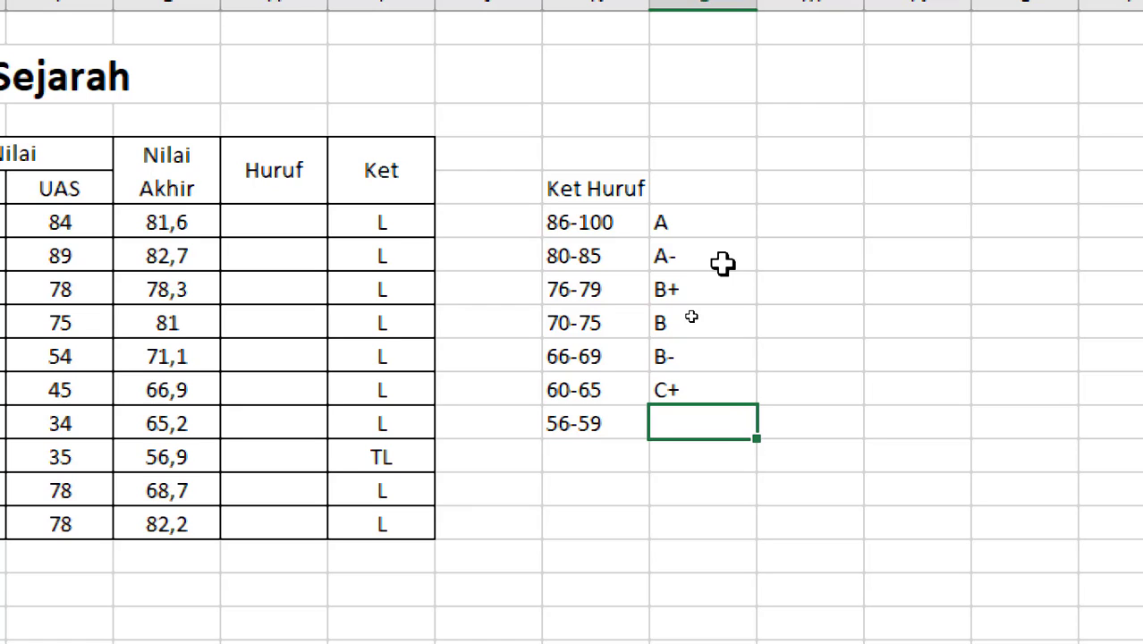
type("C+")
key("Return")
key("Up")
double_click(727, 413)
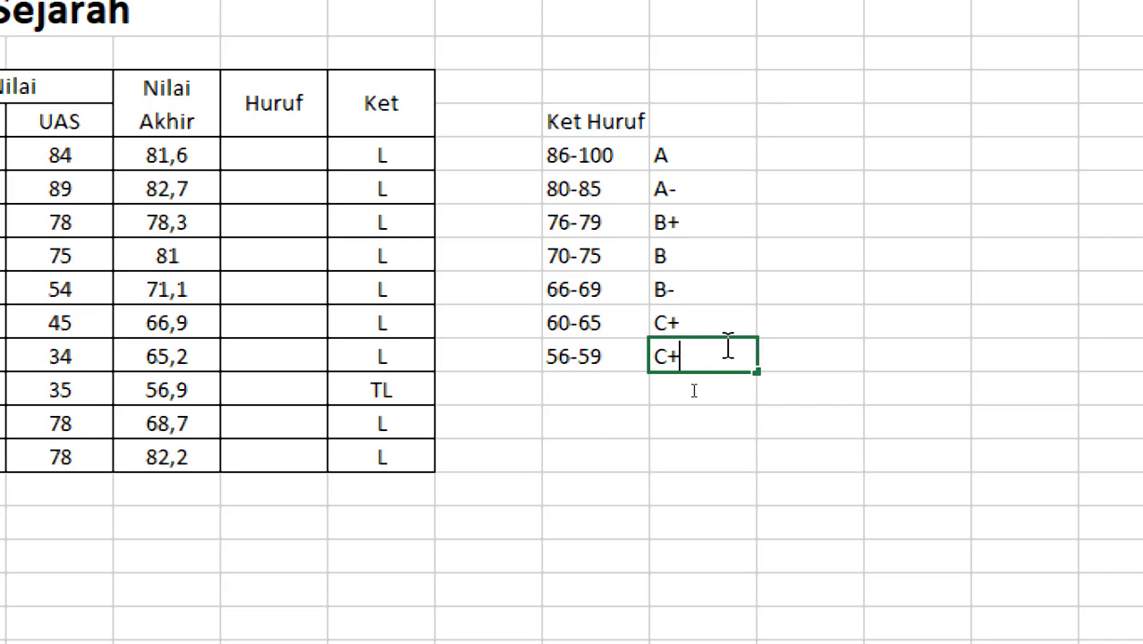
key("BackSpace")
key("Return")
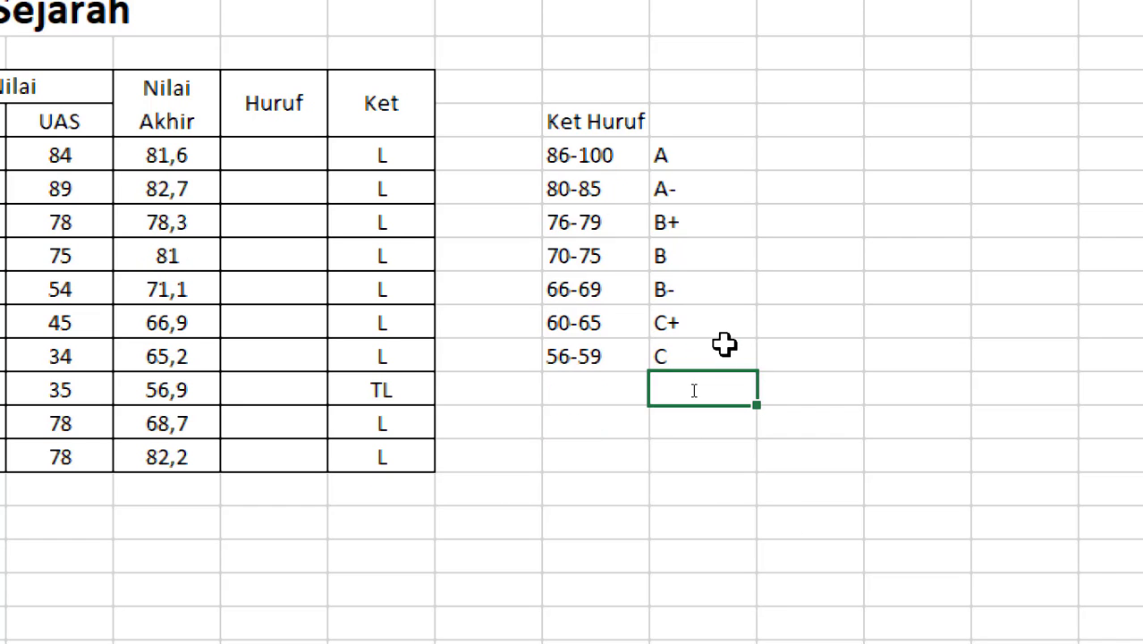
Step: Add the range 50-55 in K13 with the letter grade C- in L13
key("Left")
type("50")
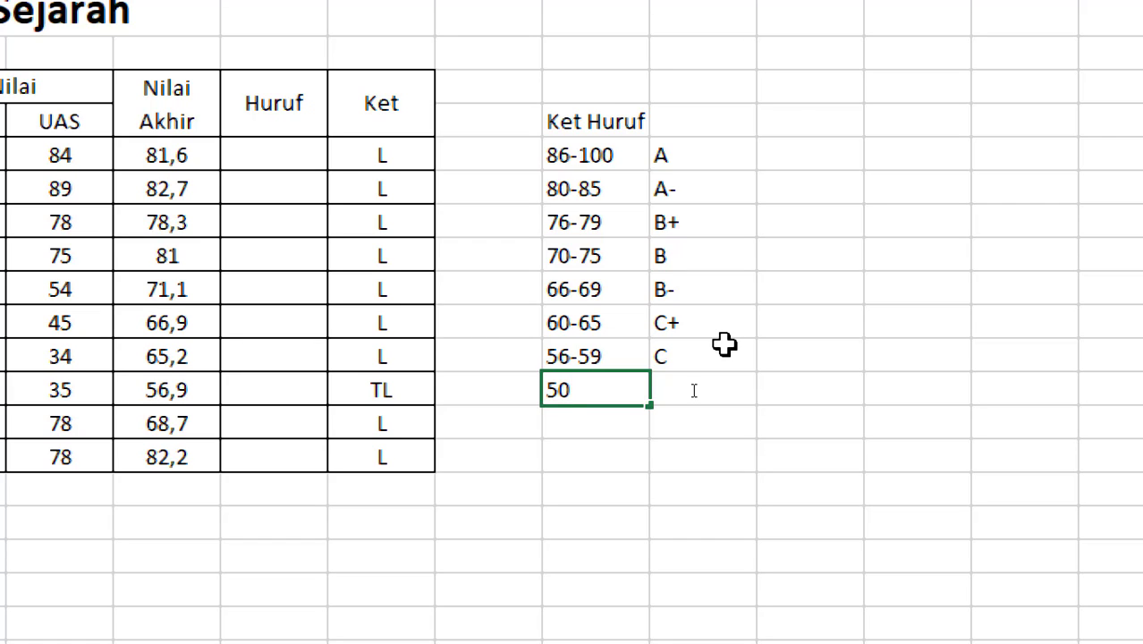
type("-55")
key("Right")
type("C-")
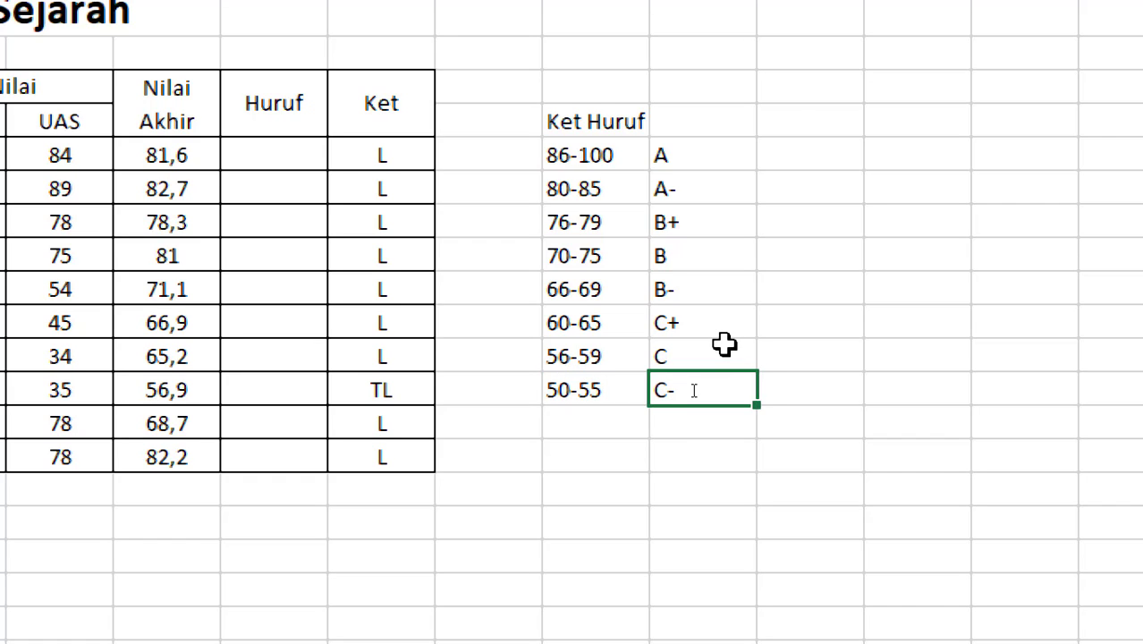
key("Return")
Step: Add the range 40-49 in K14 with the letter grade D in L14
key("Left")
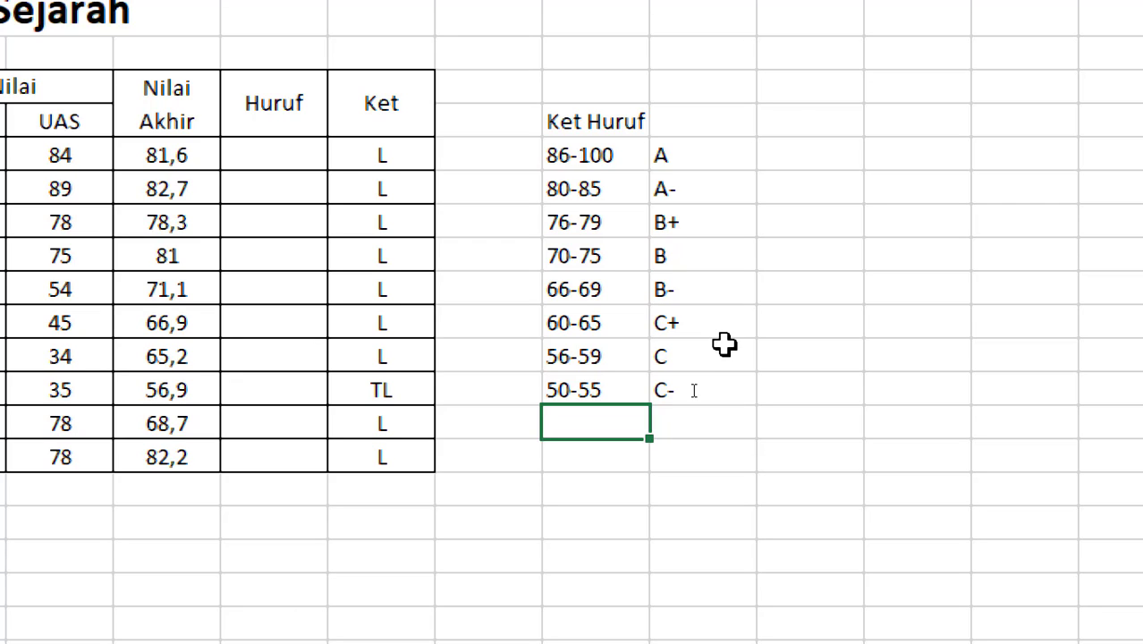
type("30")
type("-")
key("BackSpace")
key("BackSpace")
key("BackSpace")
type("40-49")
key("Tab")
type("D")
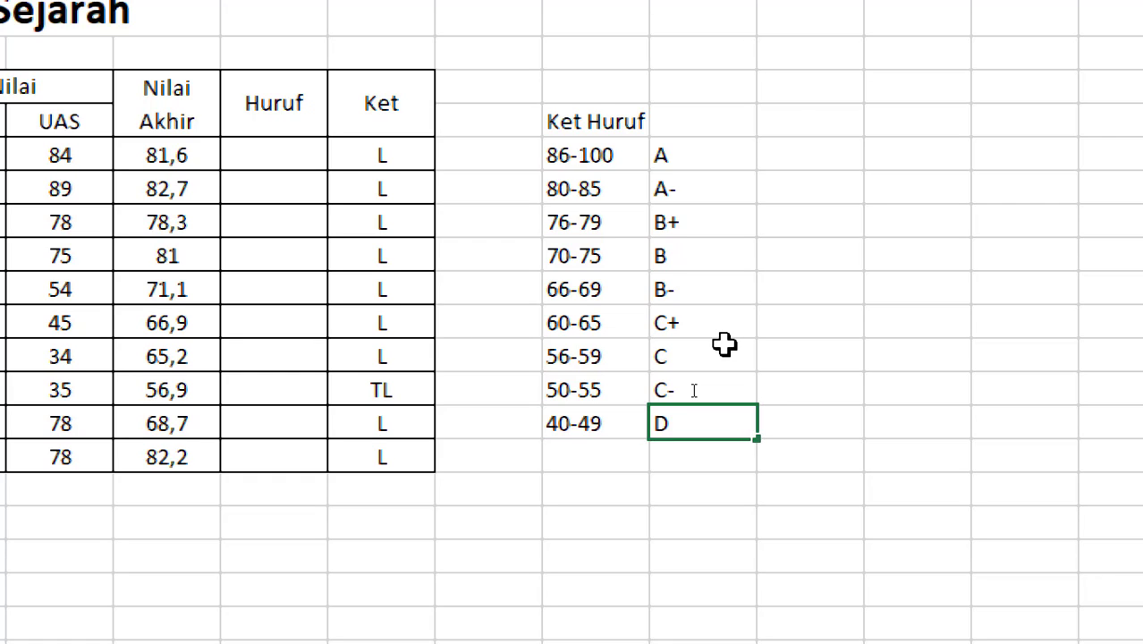
Step: Complete the letter-grade key with <40 in K15 and the letter grade E in L15
key("Down")
key("Left")
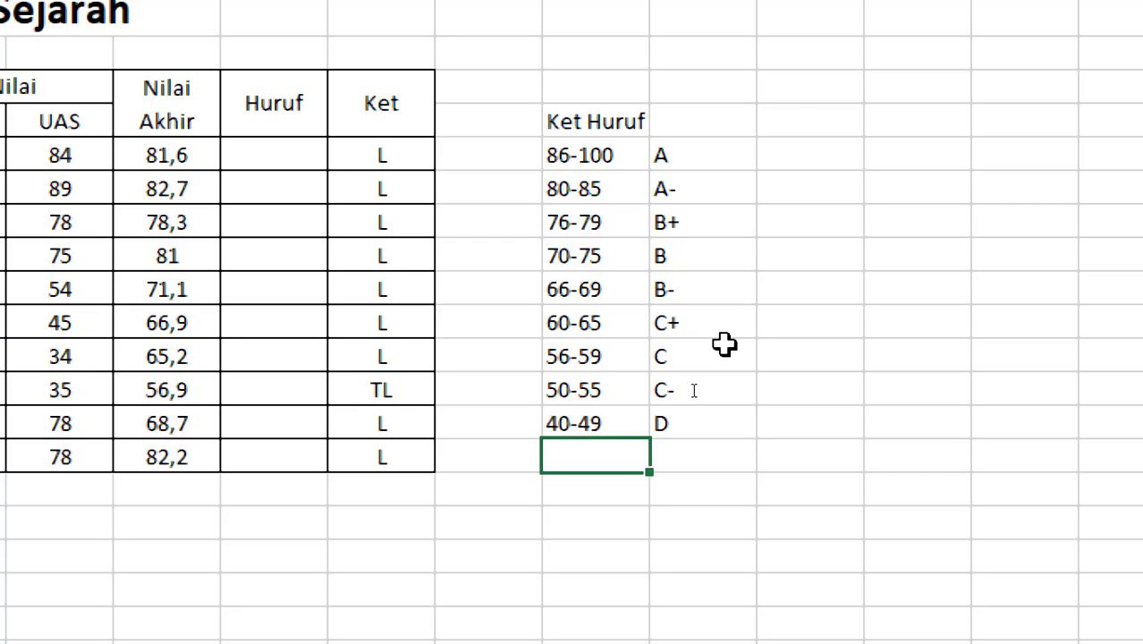
type("<40")
key("Tab")
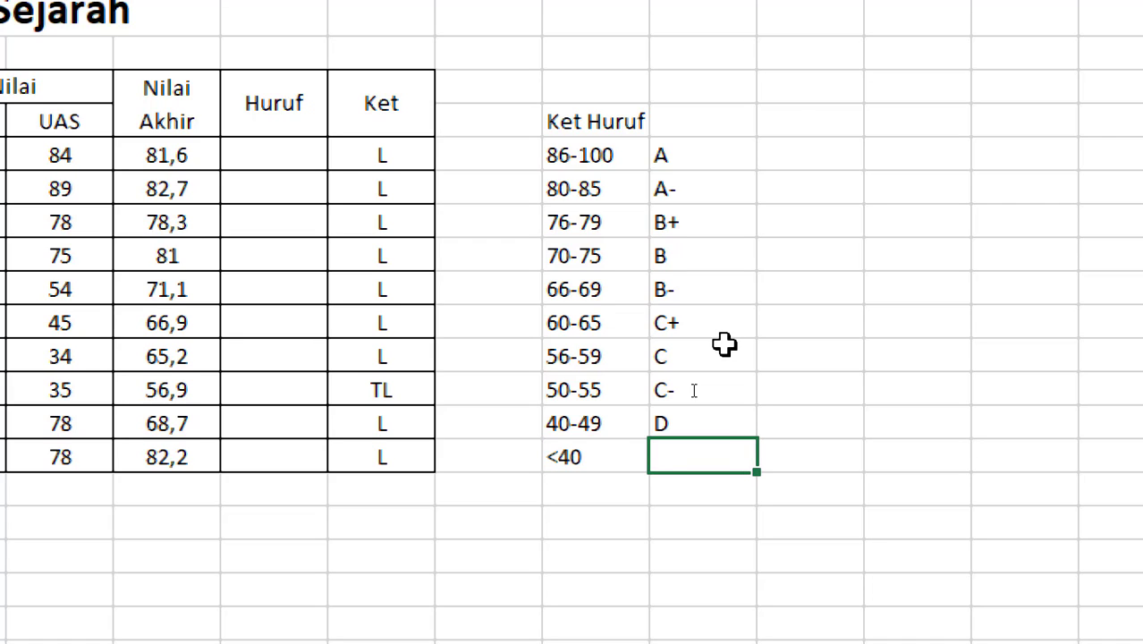
type("E")
key("Return")
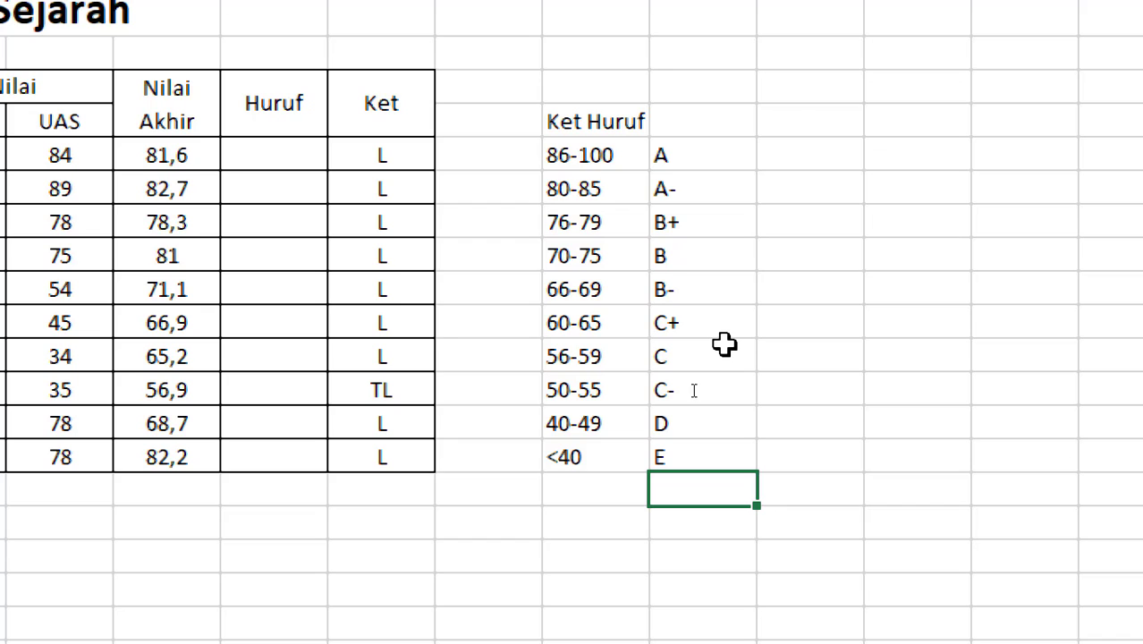
left_click(700, 157)
left_click(689, 191)
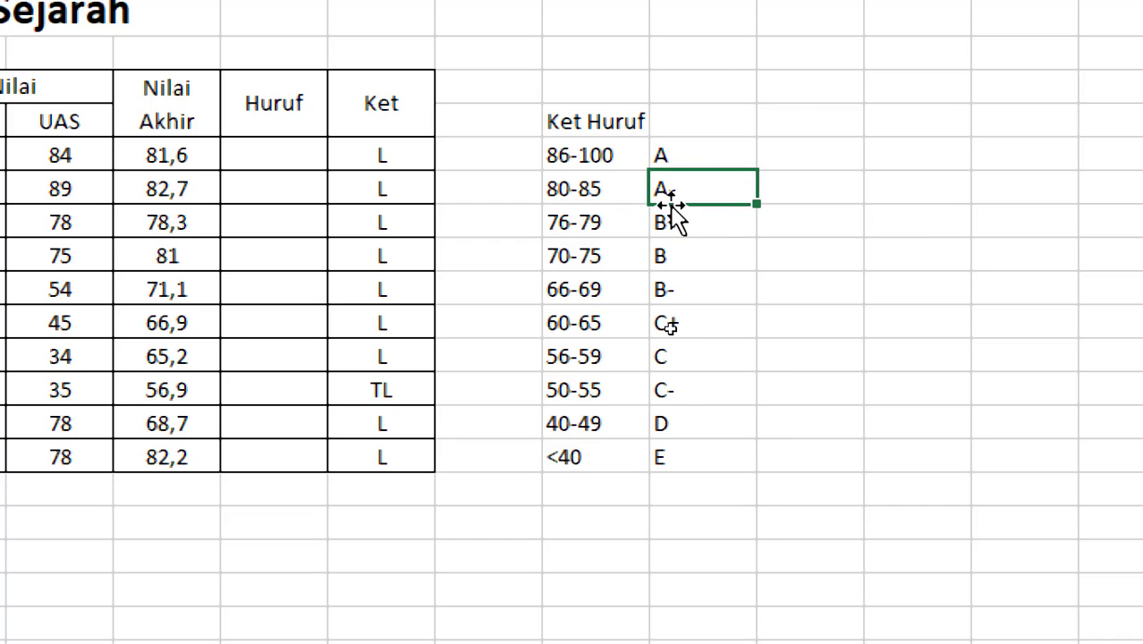
Step: Go through the letter grades in the Ket Huruf key one by one, from A down to E
left_click(696, 152)
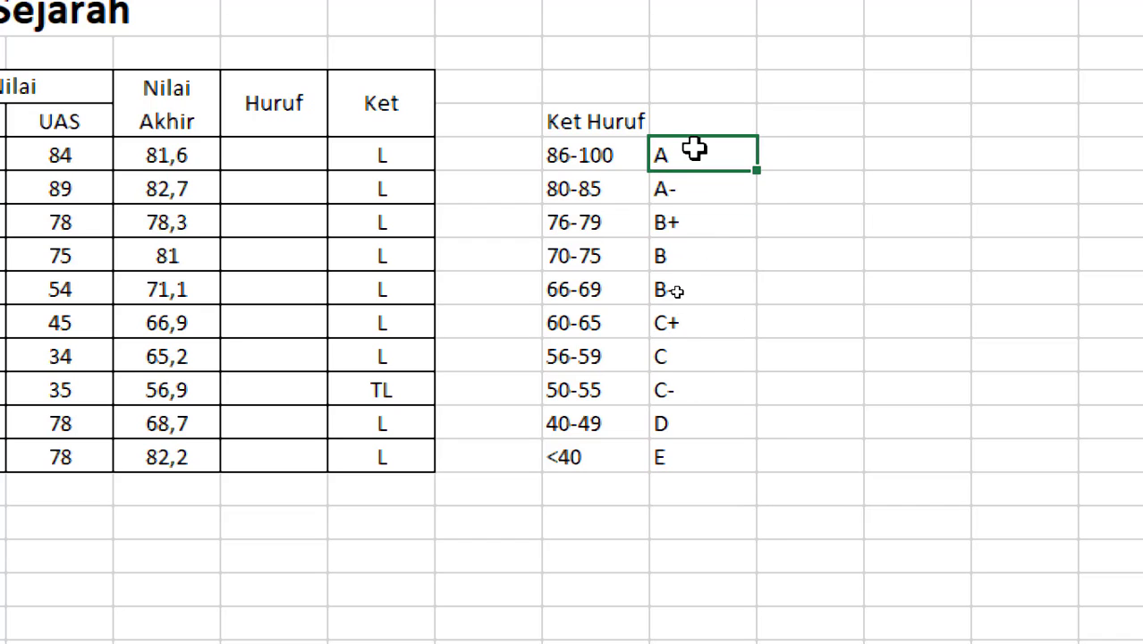
key("Down")
key("Down")
key("Down")
key("Down")
key("Down")
key("Down")
key("Down")
key("Down")
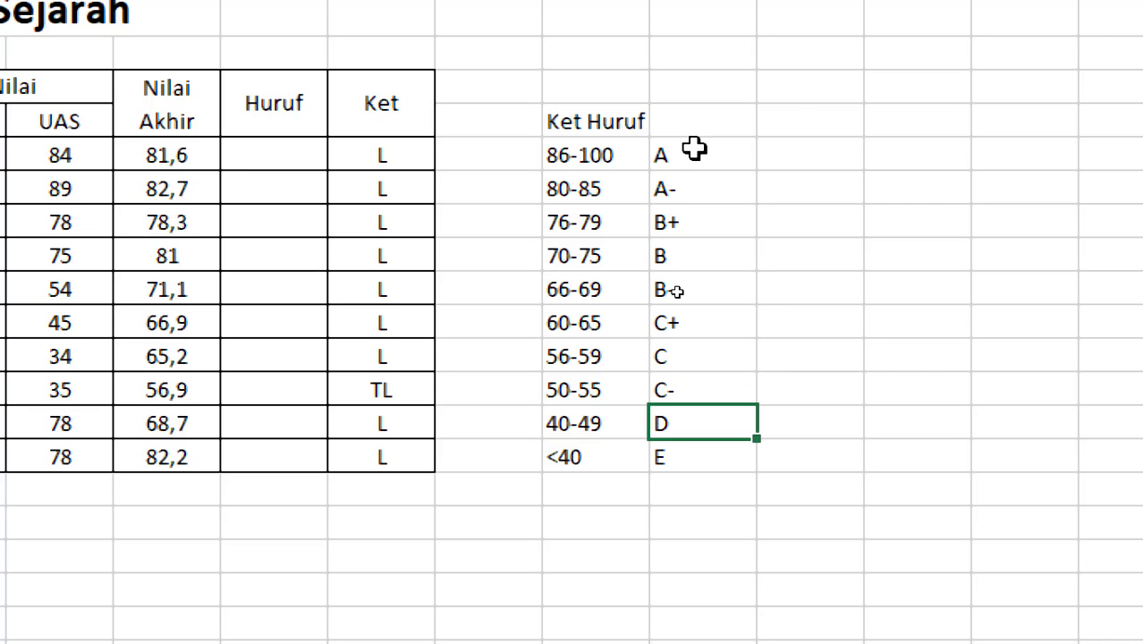
key("Down")
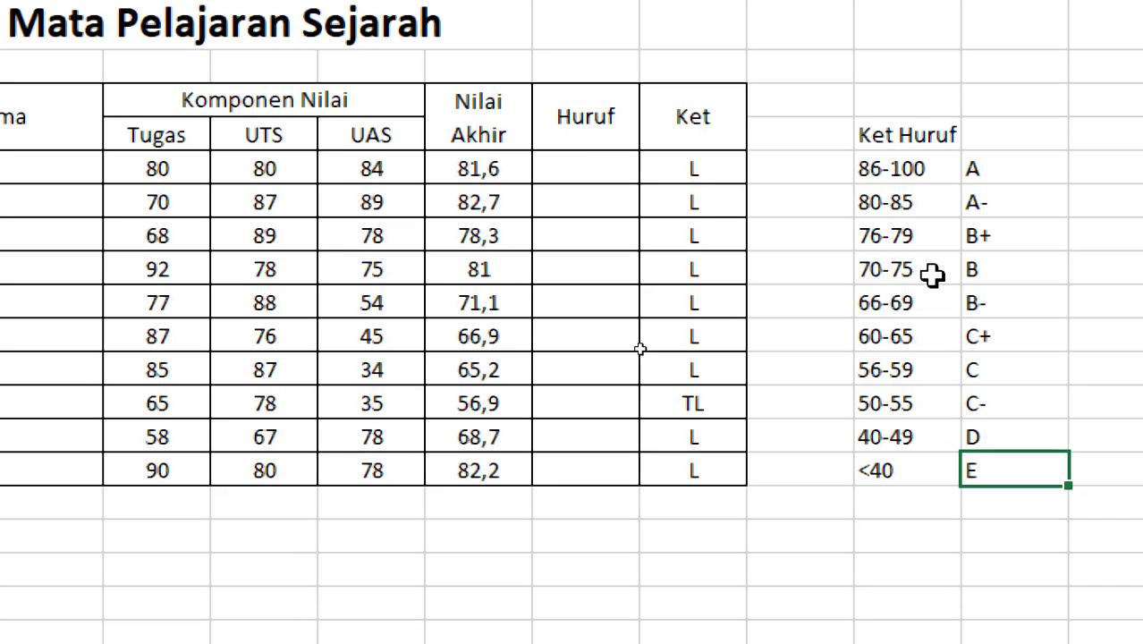
Step: Start the Huruf formula in H6 with an IF that returns "A" when G6<=100
left_click(570, 170)
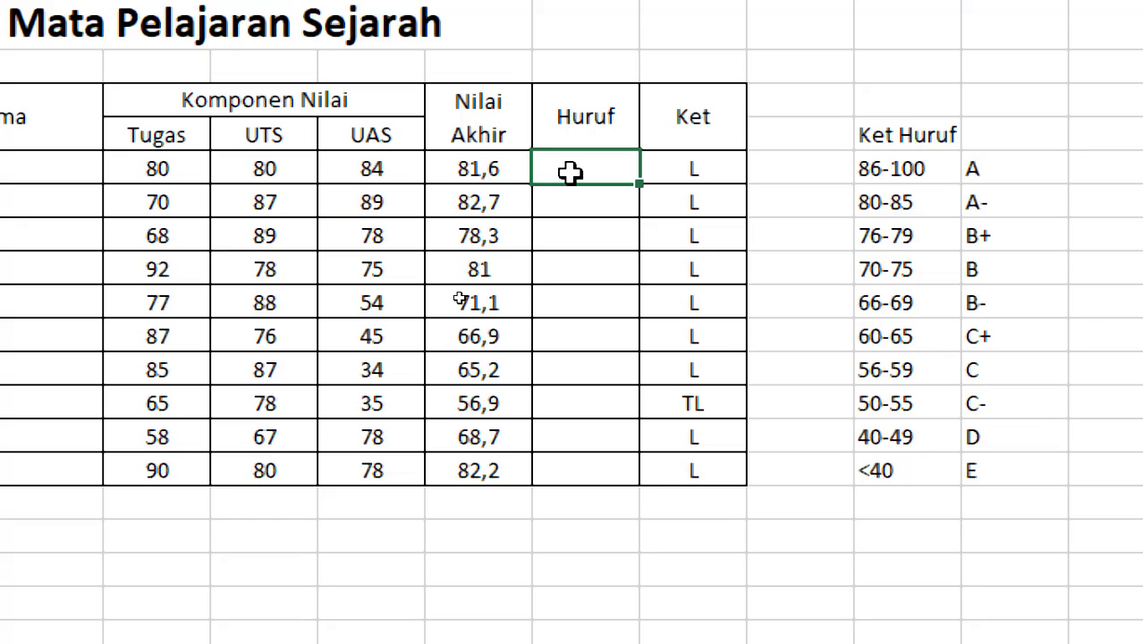
double_click(573, 171)
type("=if")
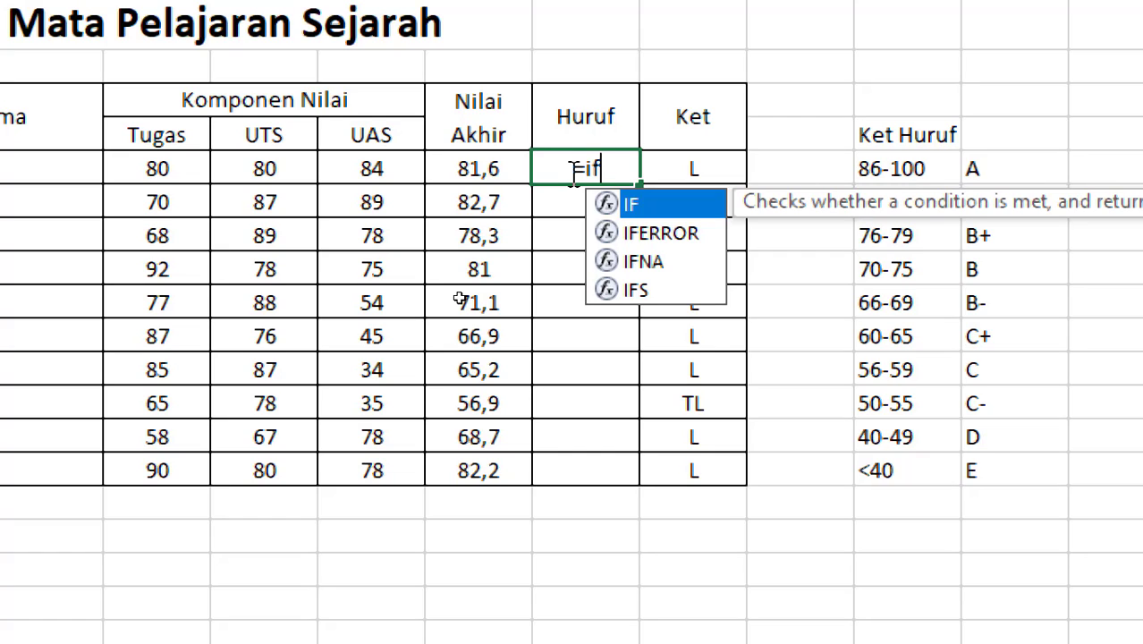
type("(")
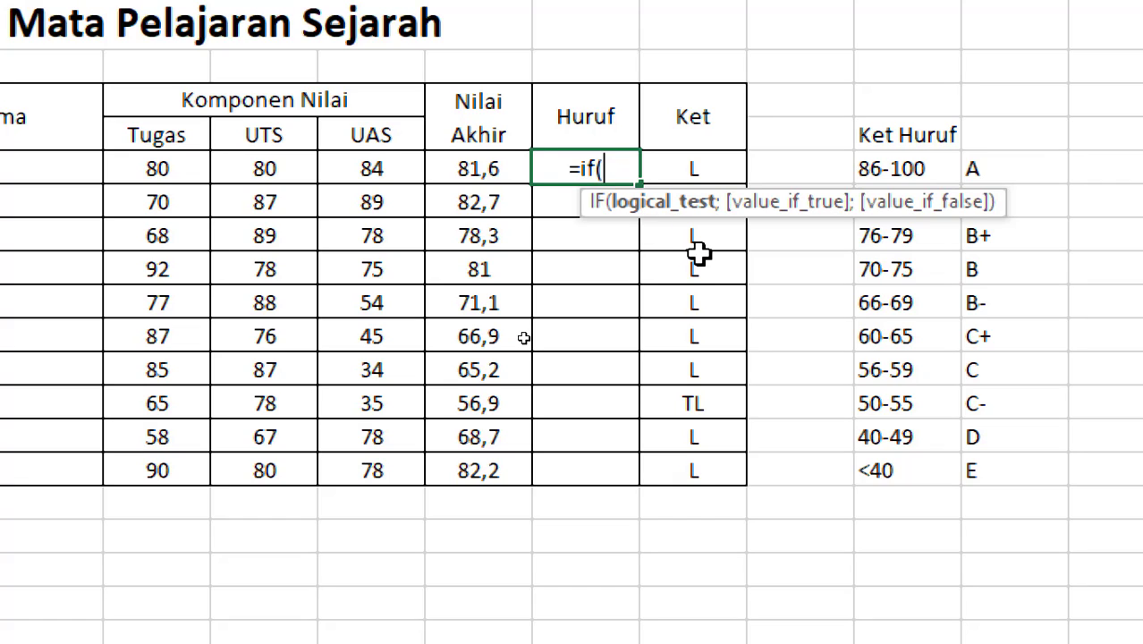
left_click(469, 168)
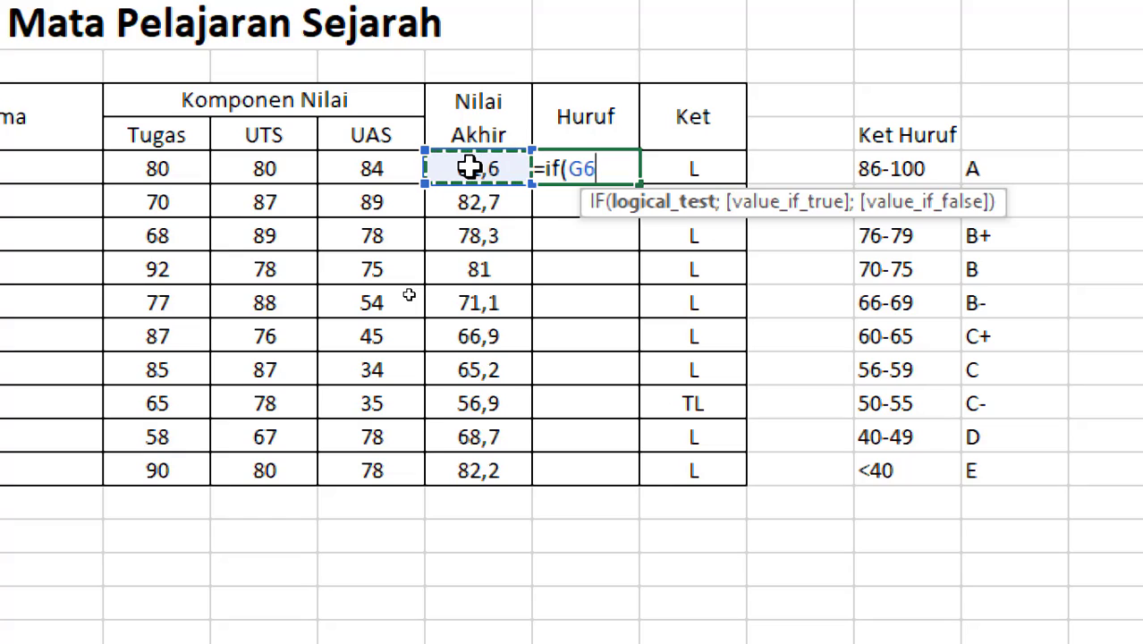
type("<")
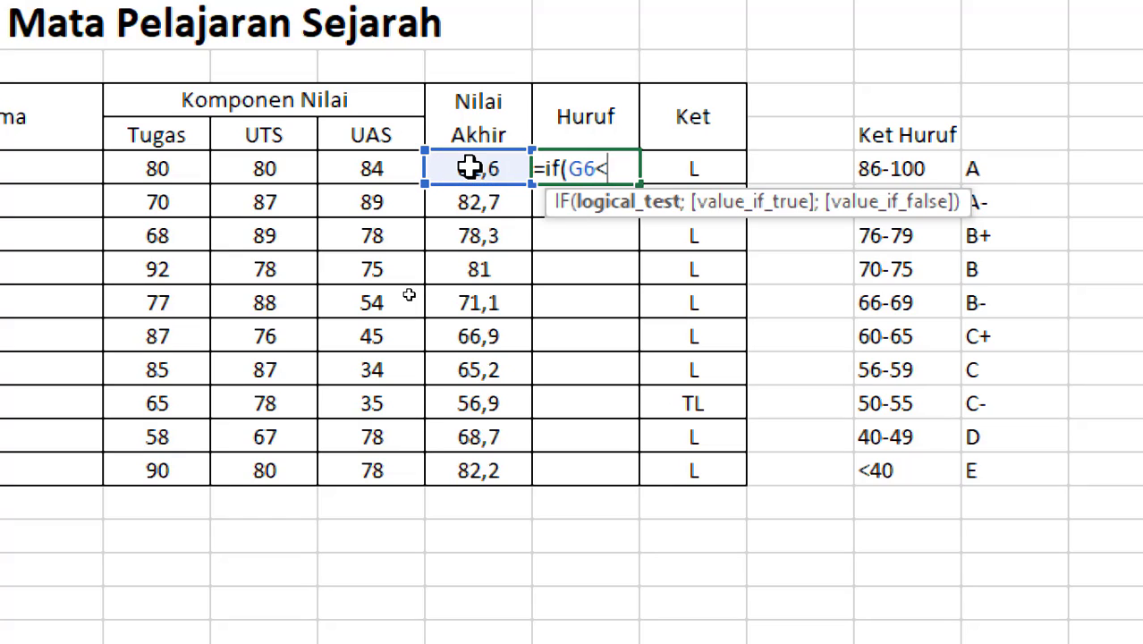
type("=10")
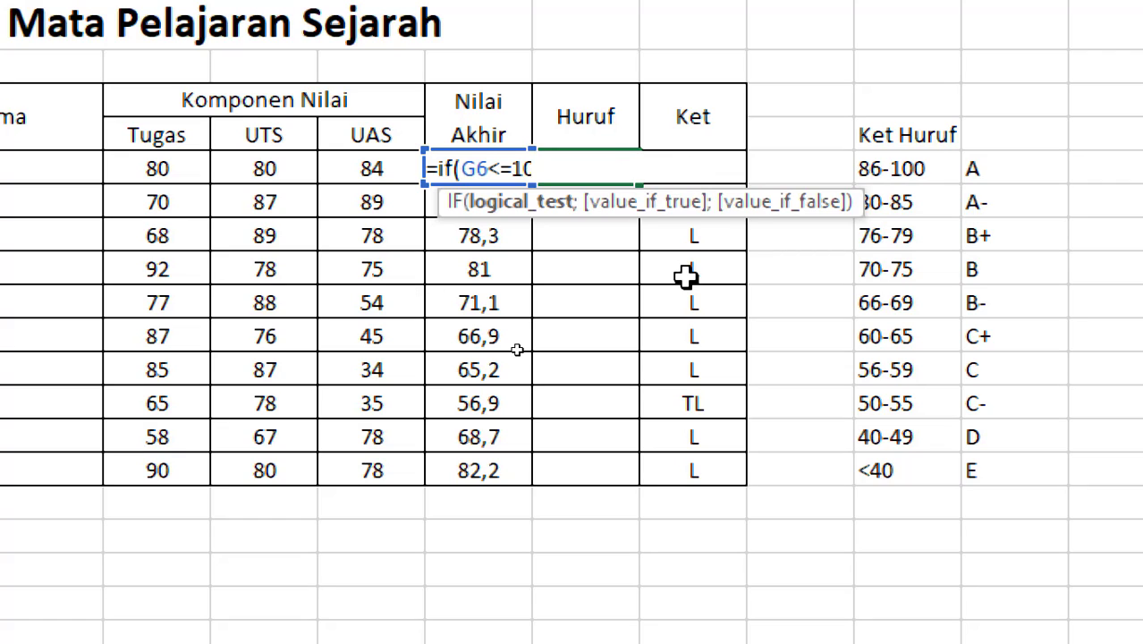
type("0;")
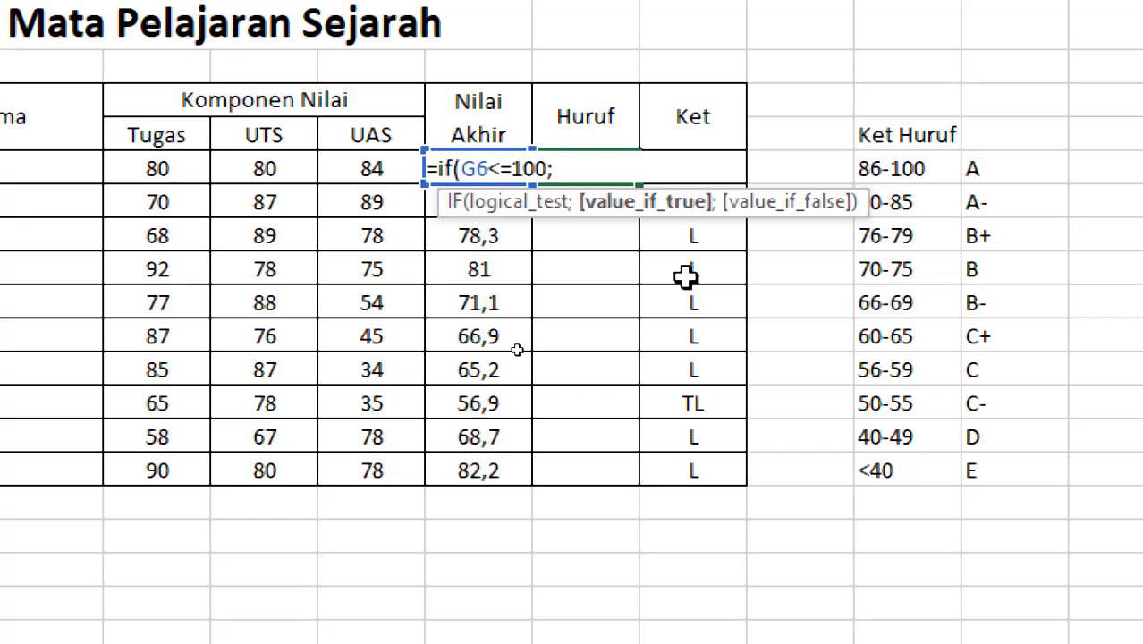
type("\"A\";")
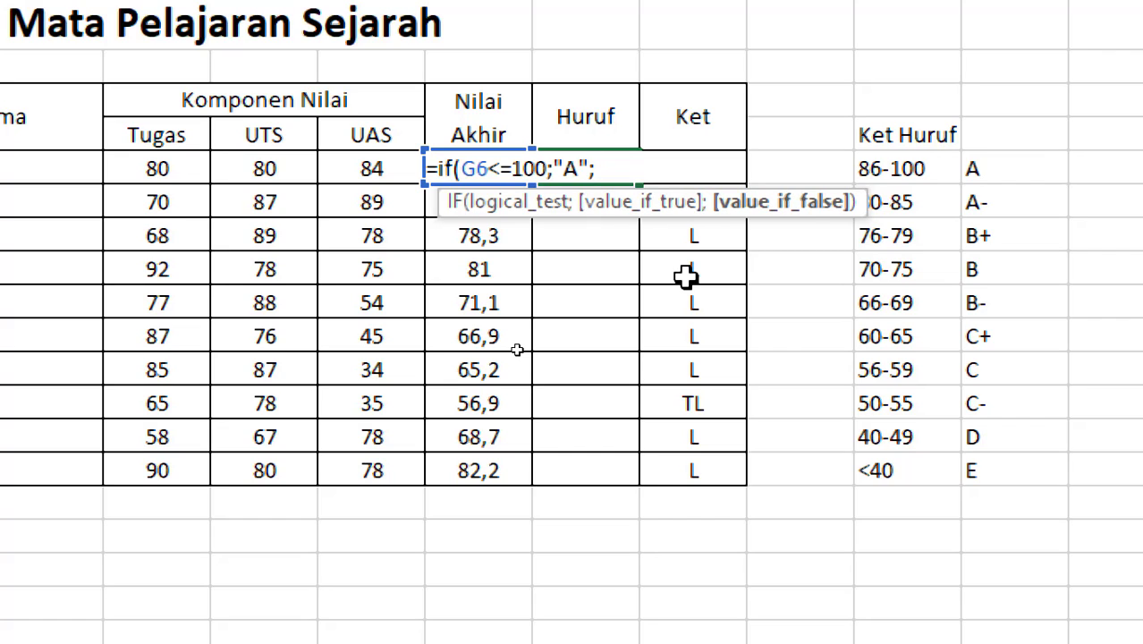
Step: Nest a second IF in the H6 formula that returns "A-" when G6<=85
type("if(")
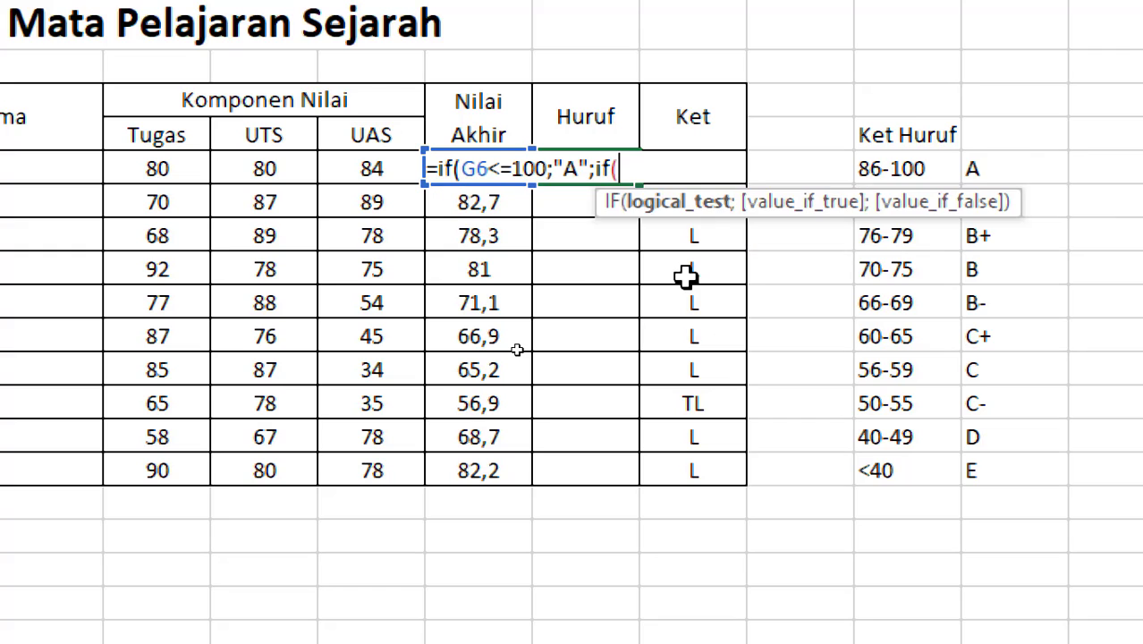
type("g")
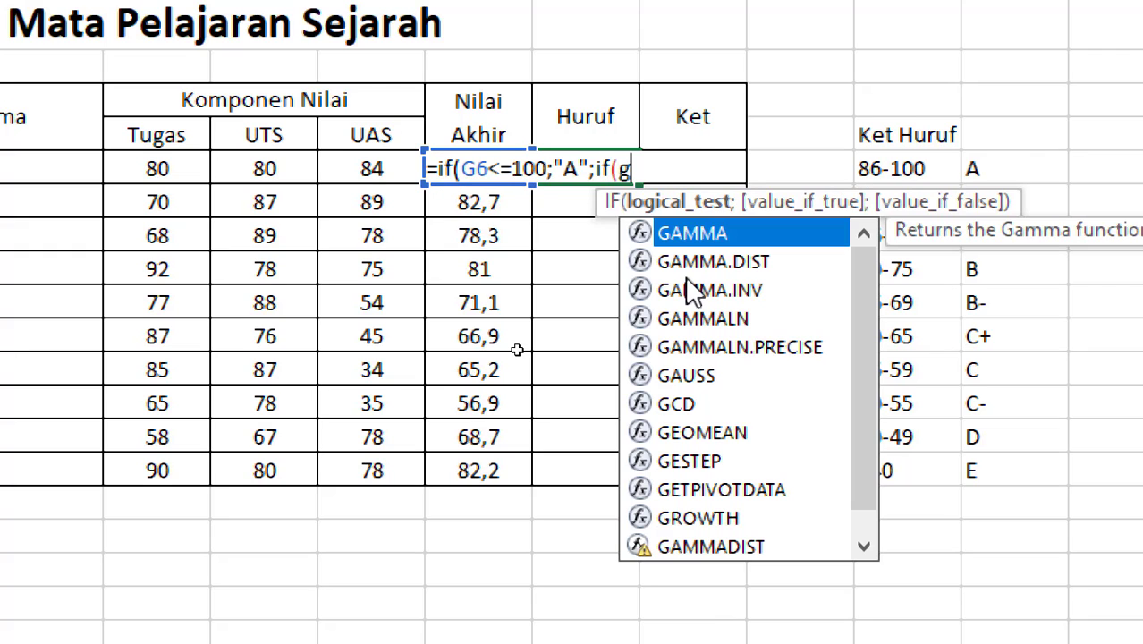
type("6")
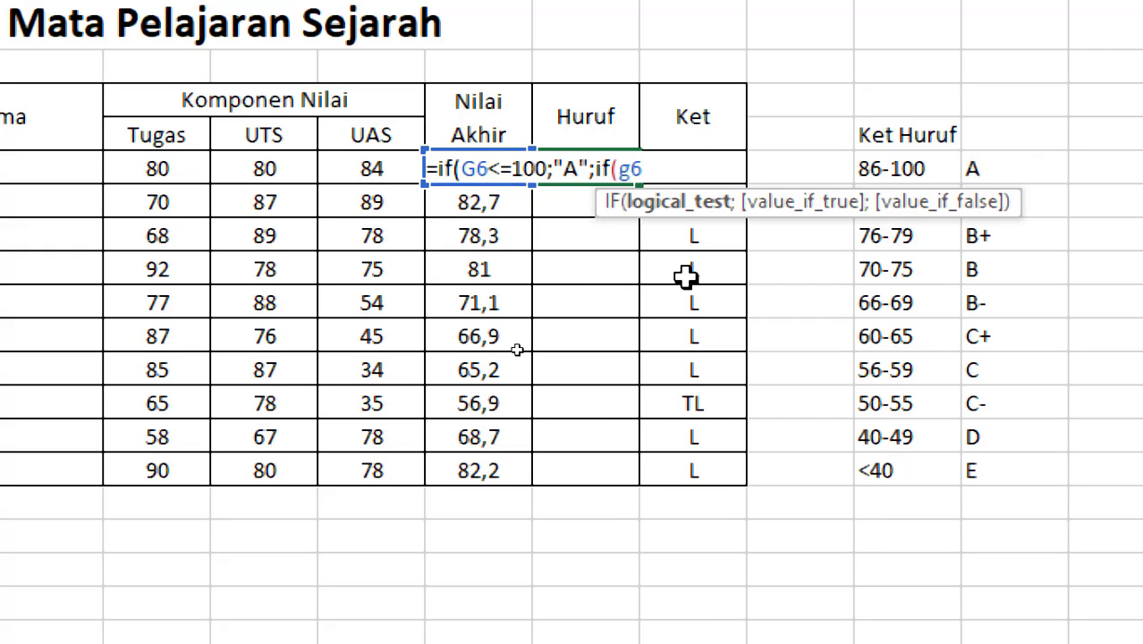
type("<=")
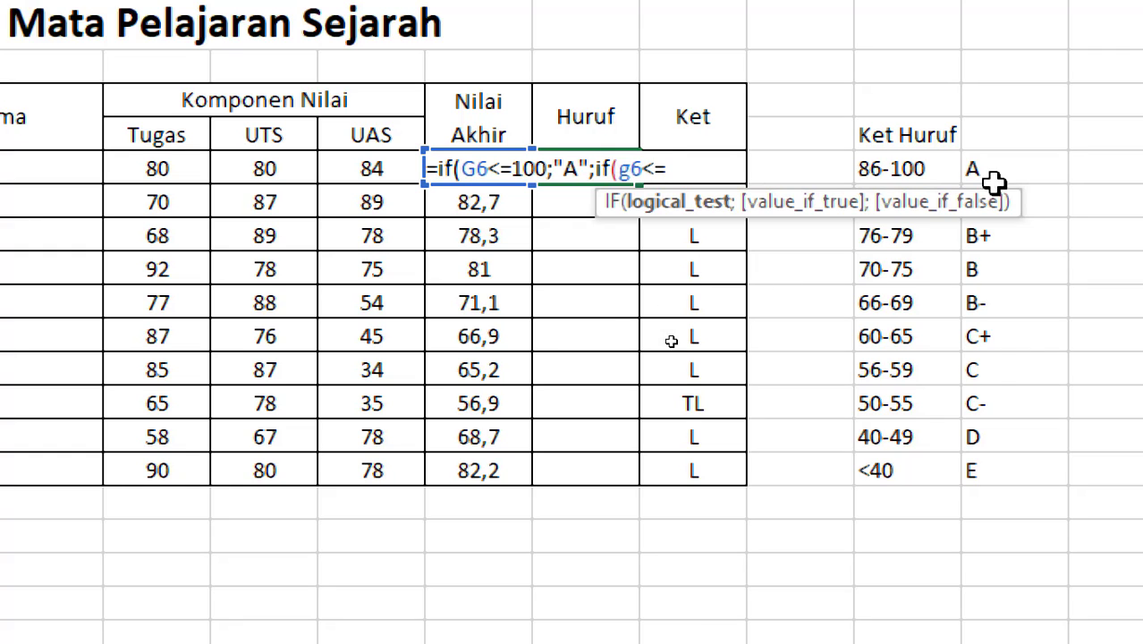
scroll(926, 261, "down", 2)
scroll(926, 259, "up", 2)
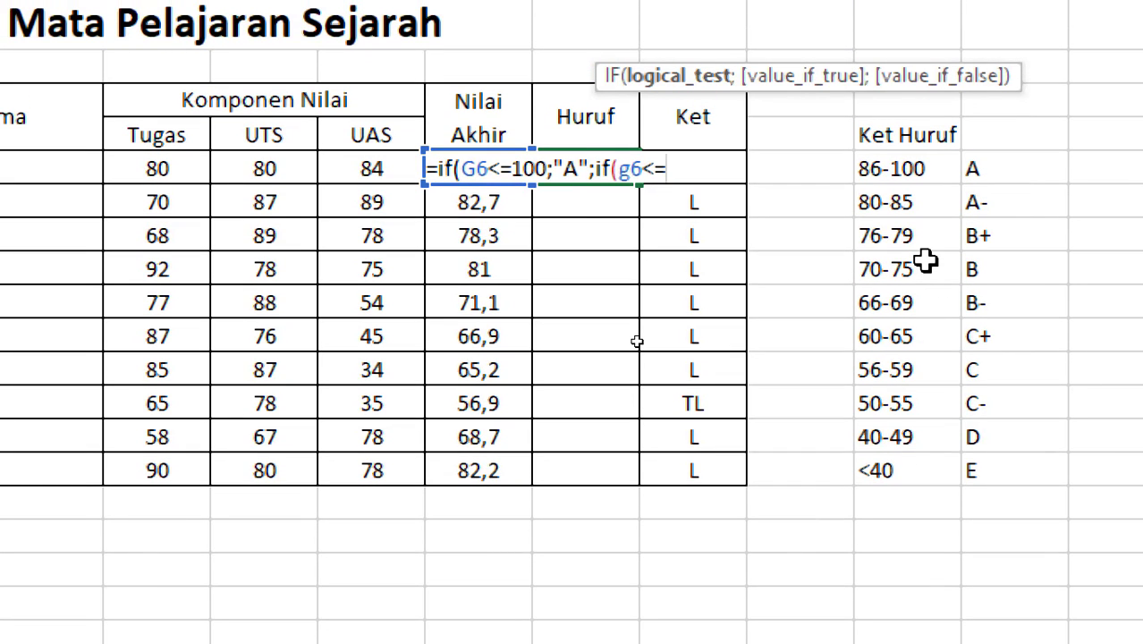
type("85")
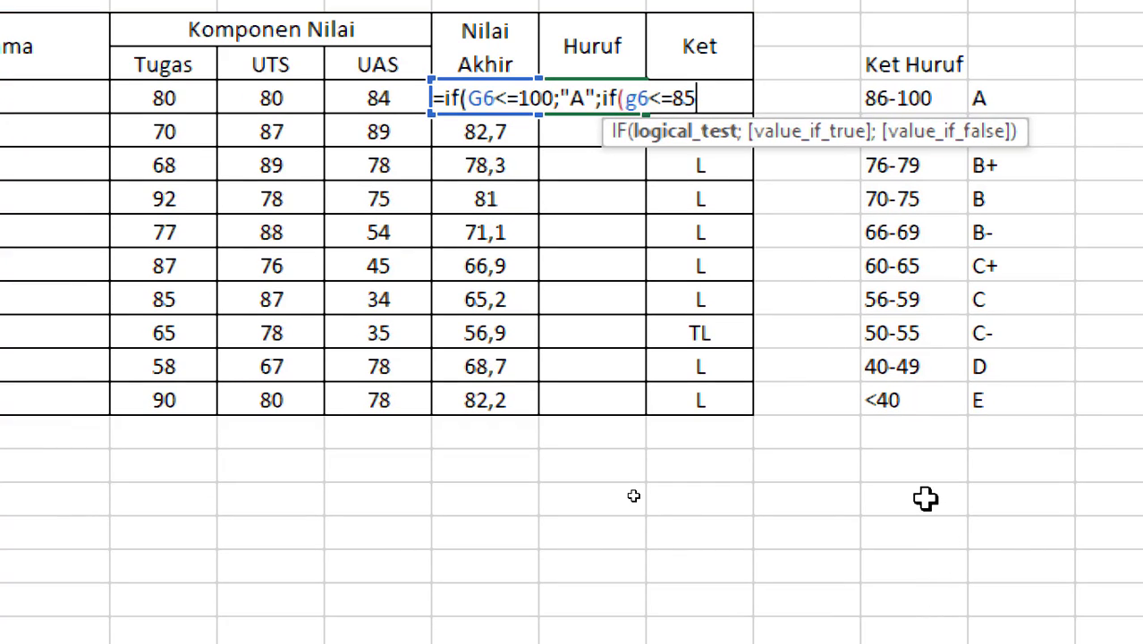
type(";")
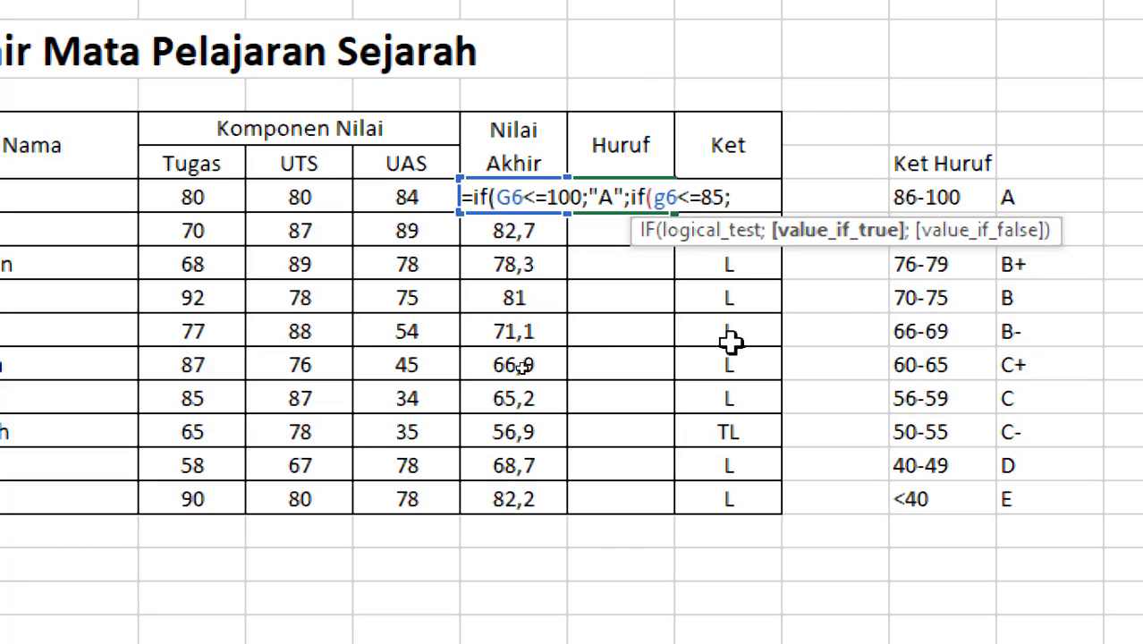
type("\"A-\";")
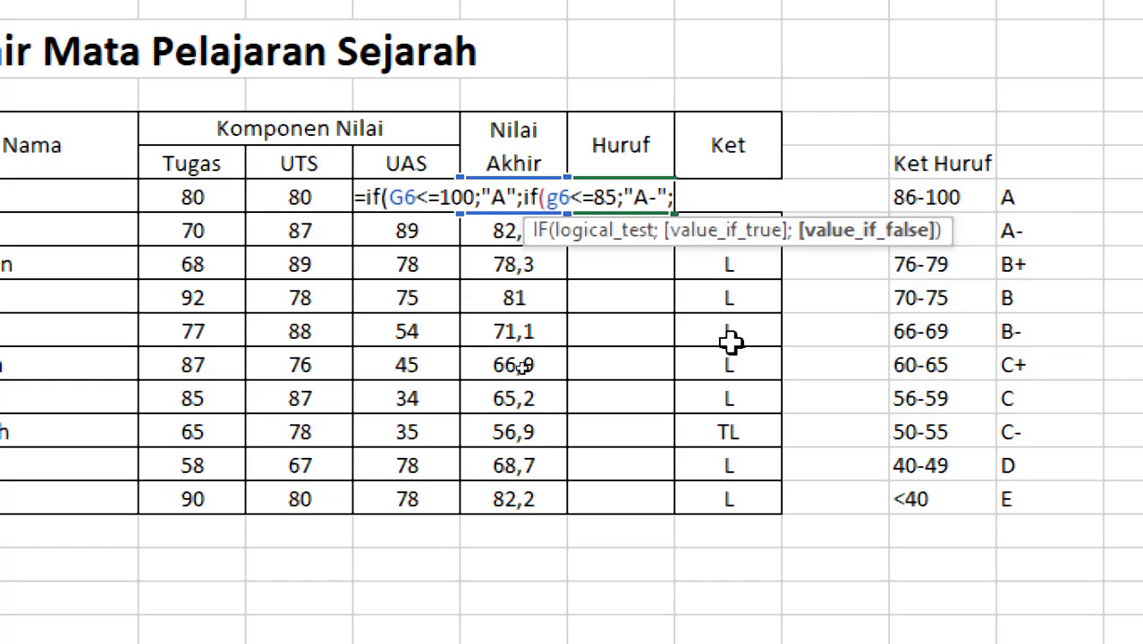
Step: Nest a third IF in H6 returning "B+" when G6<=79 and "E" otherwise, and complete the formula with three closing brackets
type("if(")
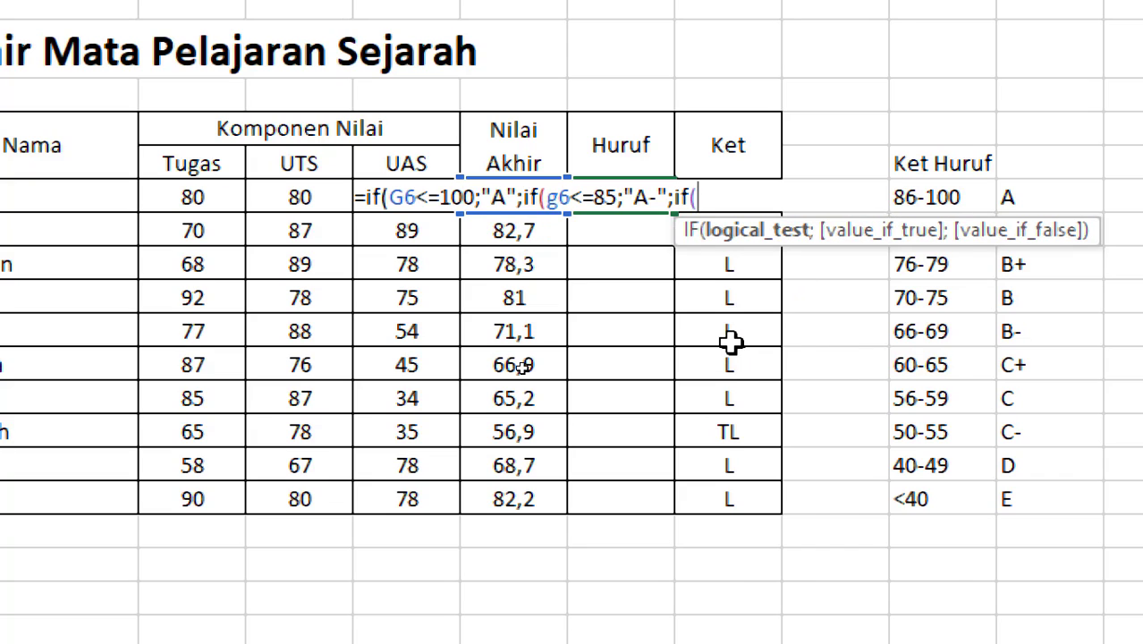
type("g6<=")
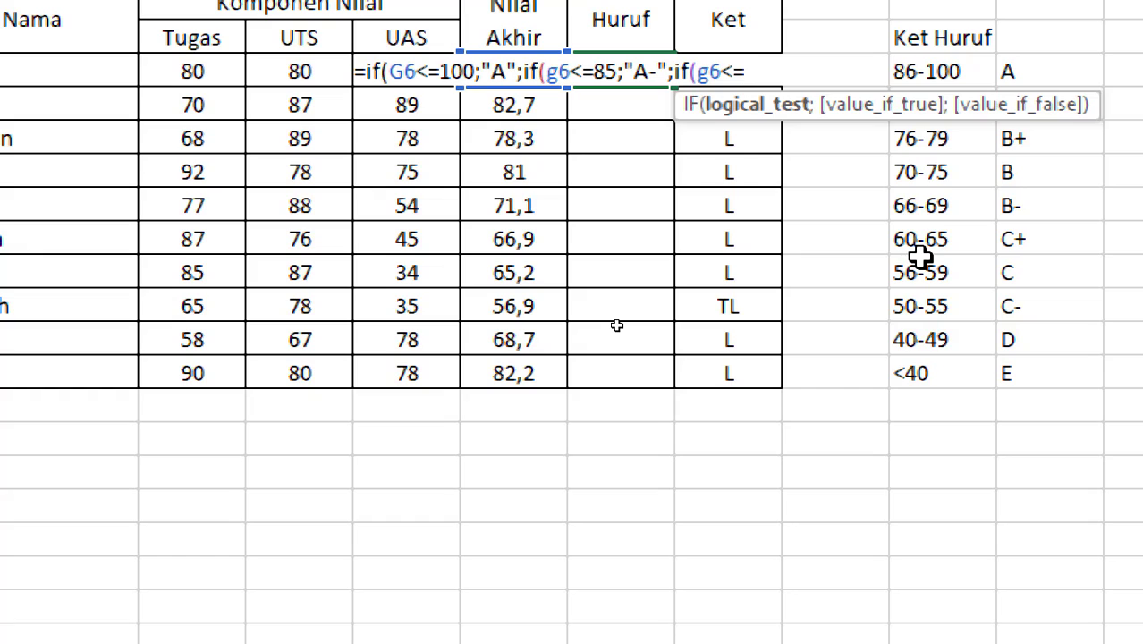
type("79;\"")
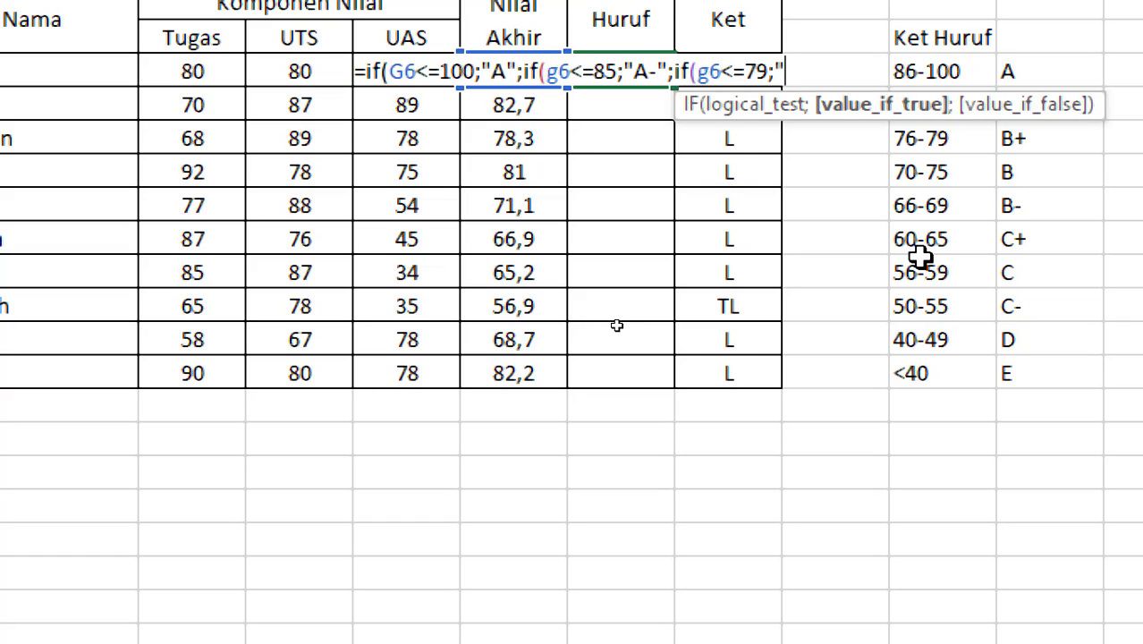
type("B+")
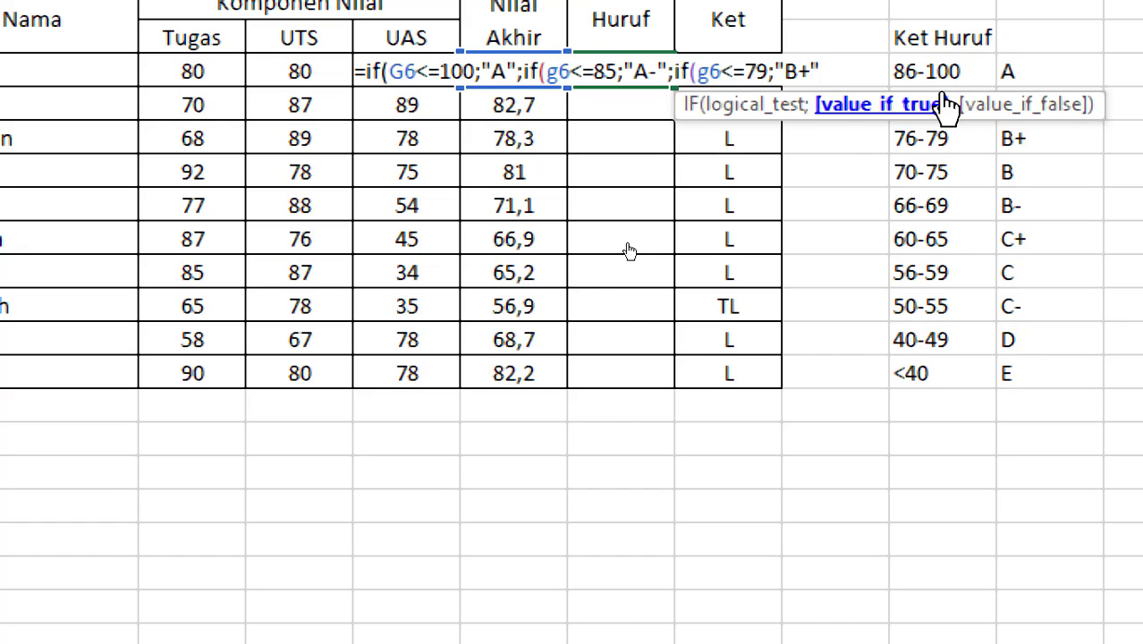
type(";")
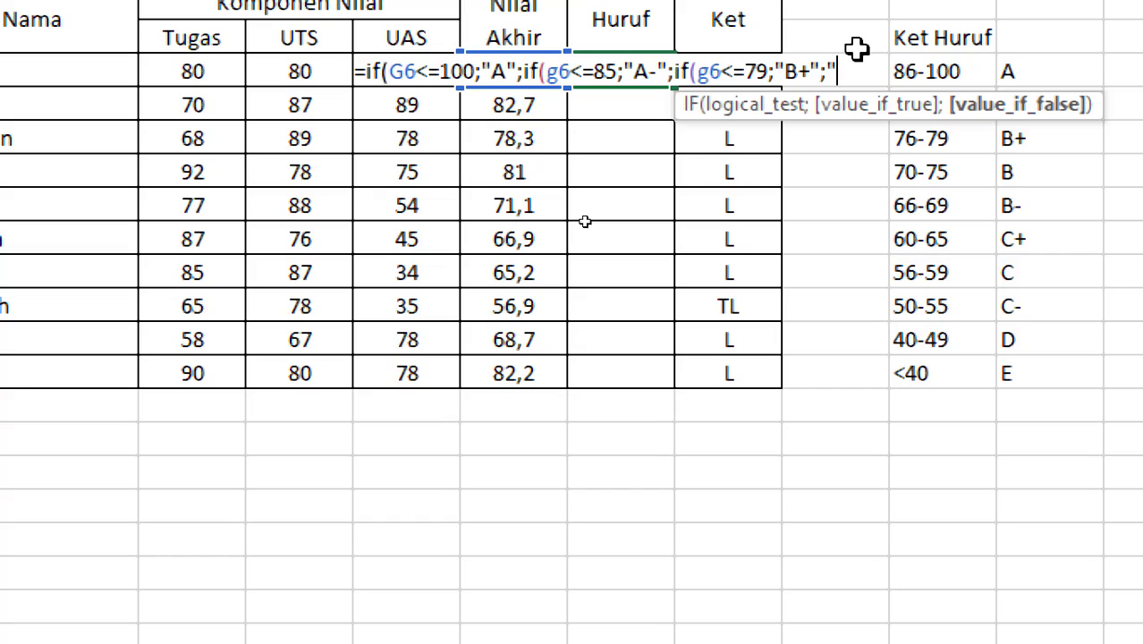
type(" E\")")
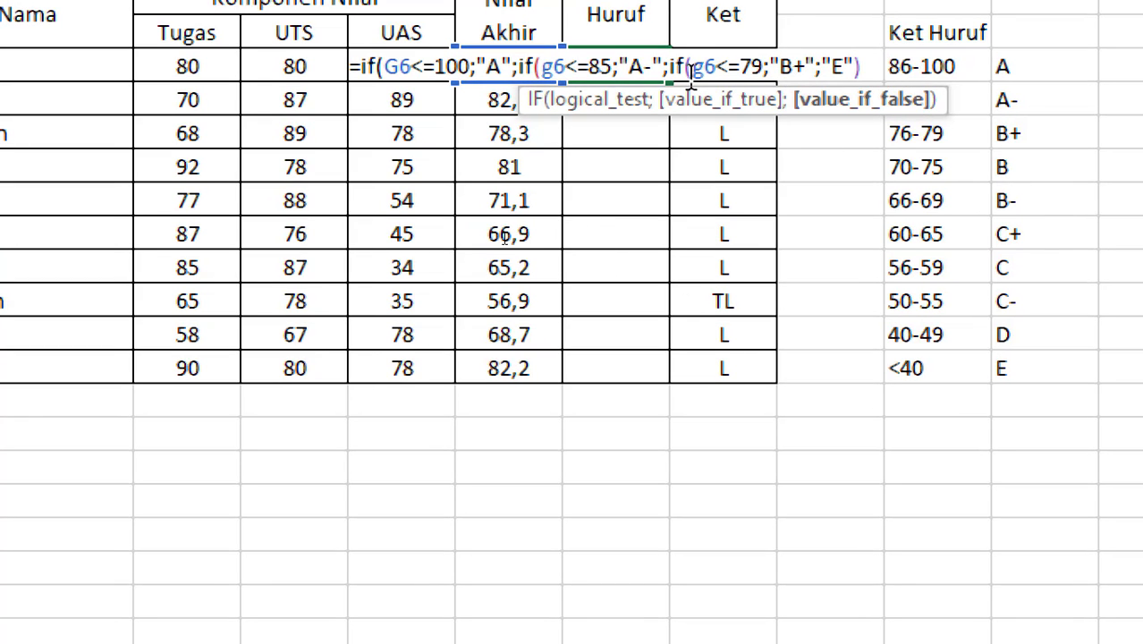
type(")")
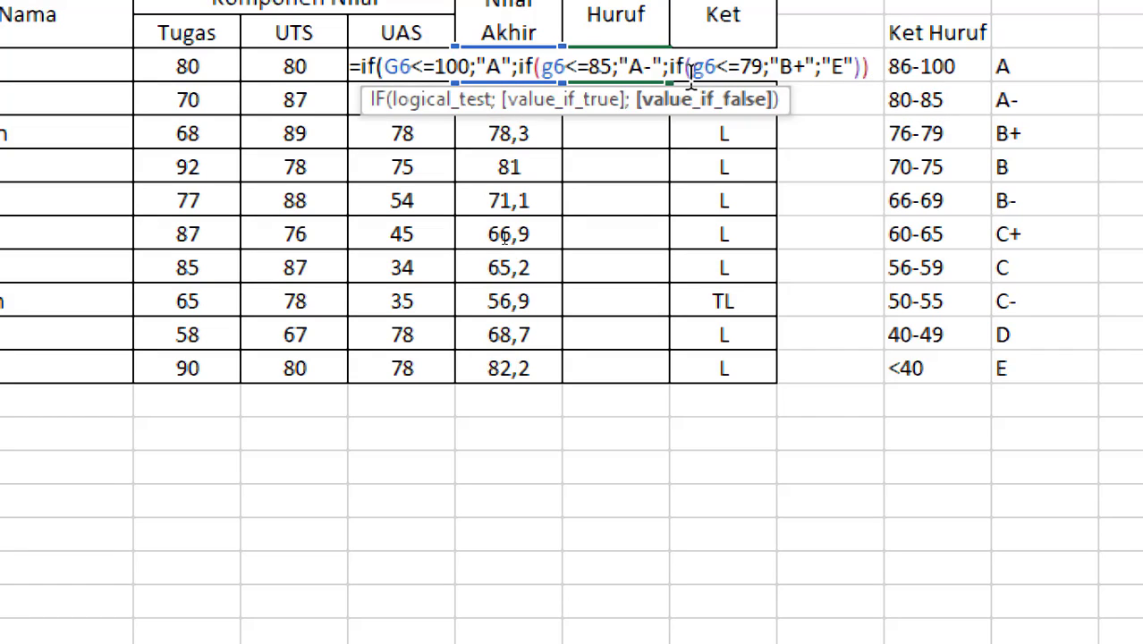
type(")")
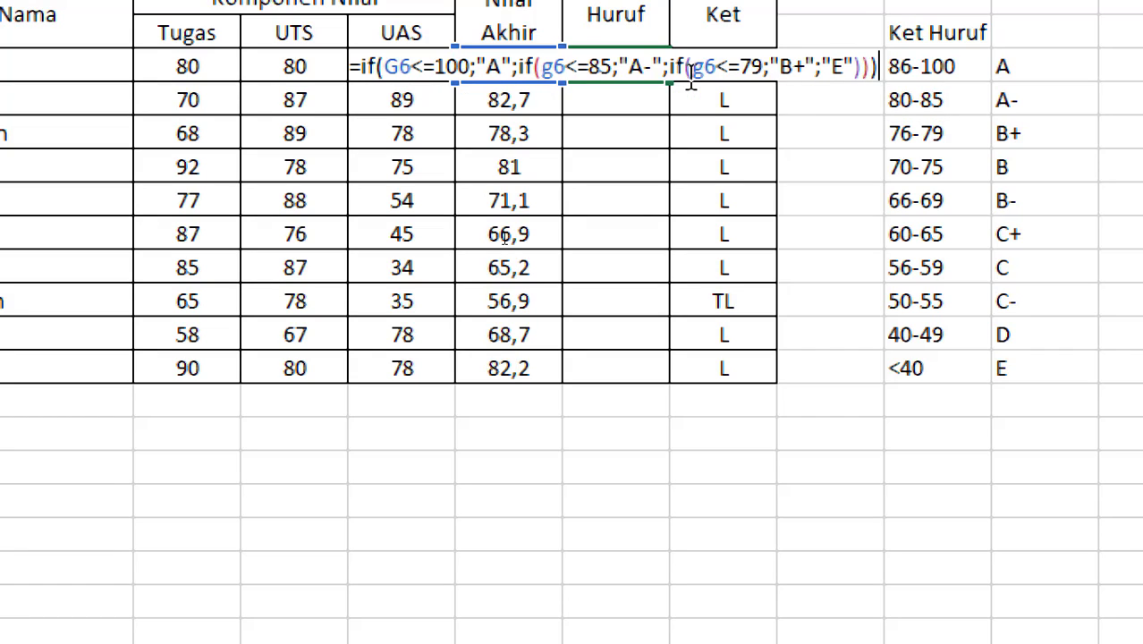
key("Return")
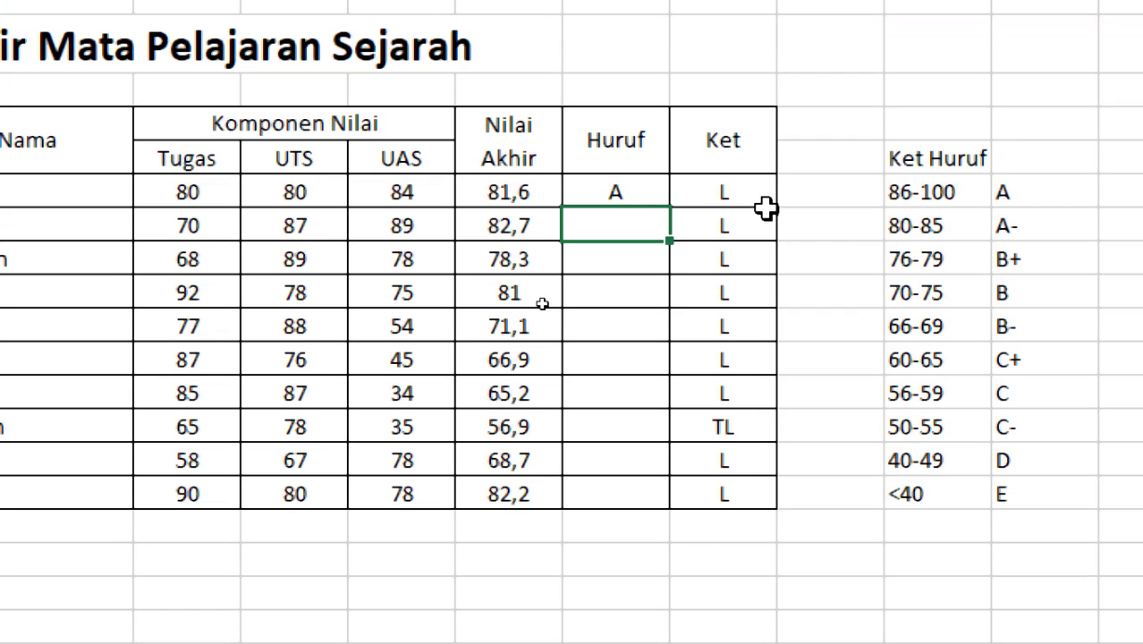
Step: Examine the nested IF conditions of the Huruf formula in H6
left_click(619, 192)
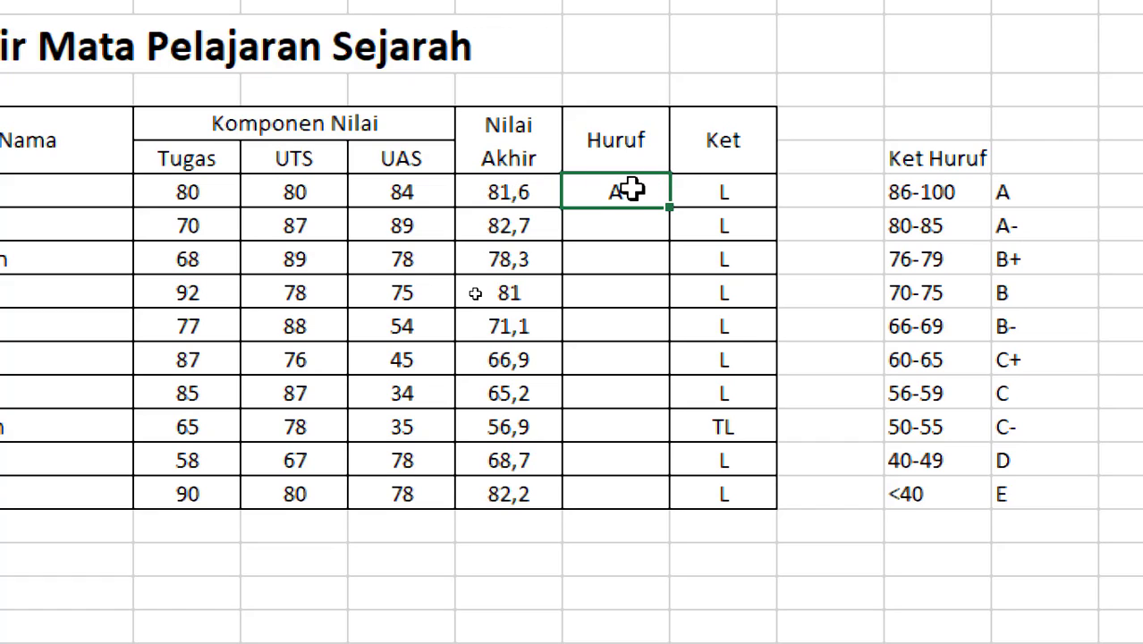
double_click(631, 189)
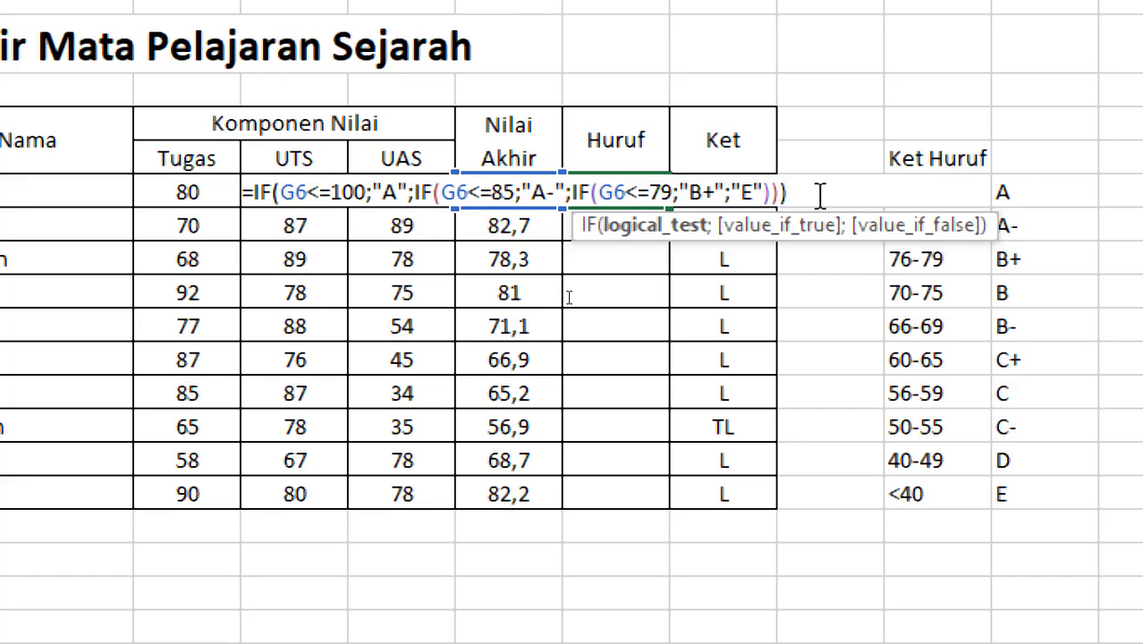
left_click_drag(823, 191, 576, 192)
key("Return")
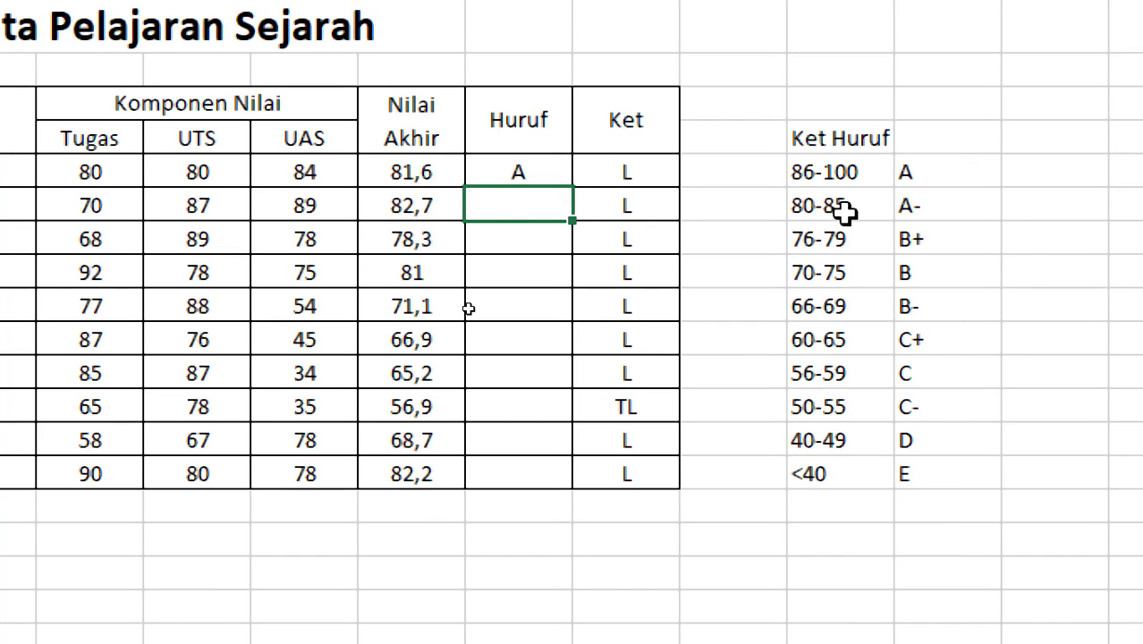
Step: Start the Huruf formula in H7 with an IF that returns "NA" when G7>100
type("=")
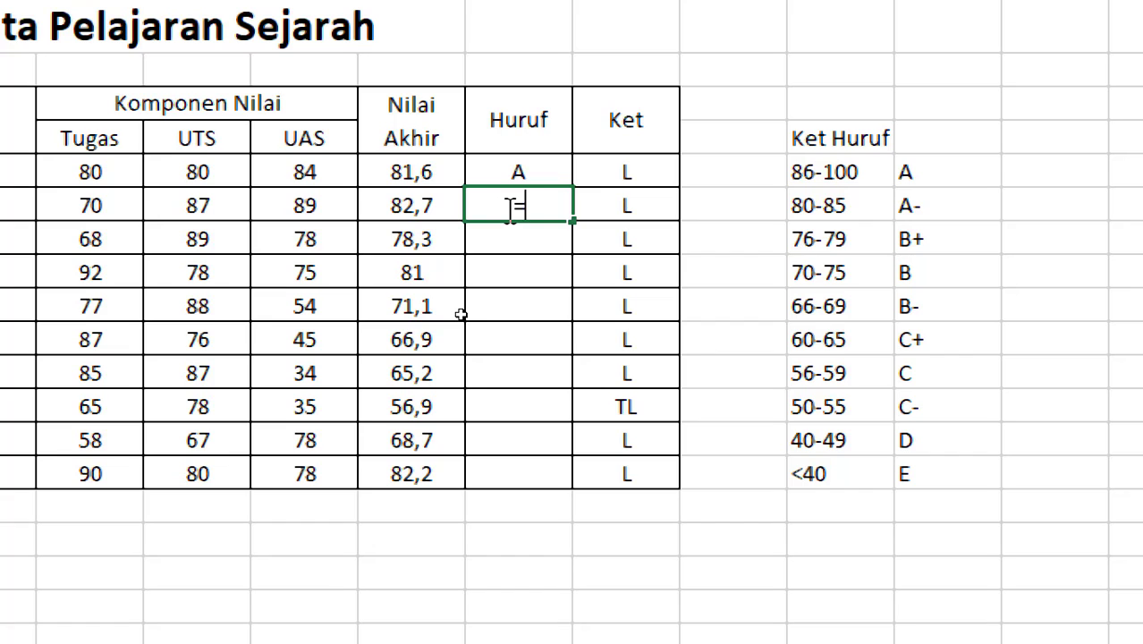
type("if(")
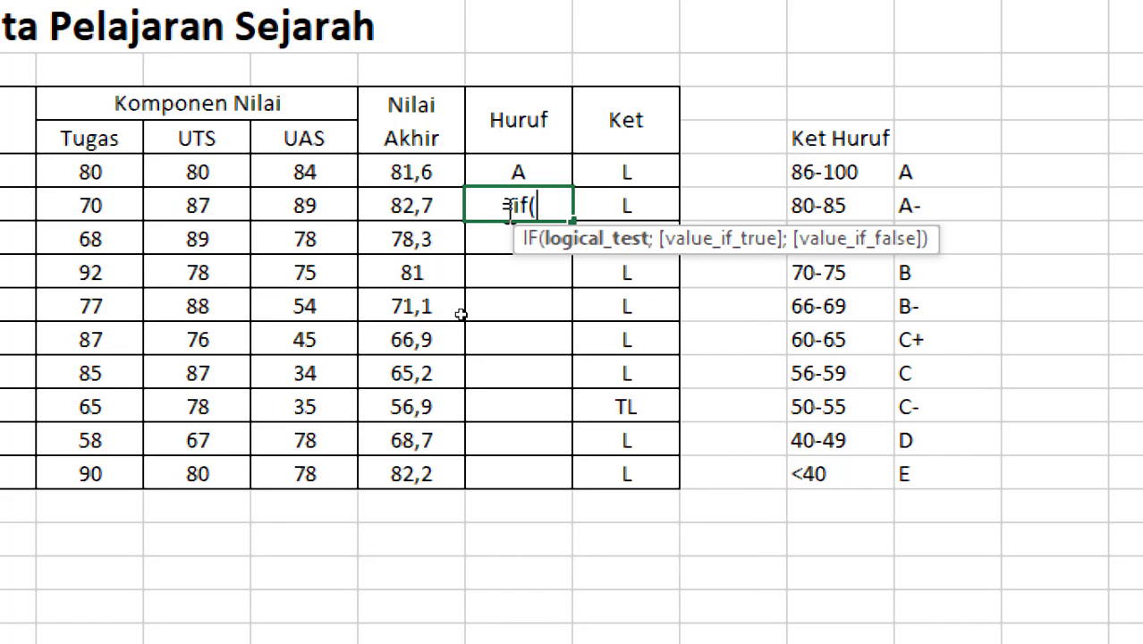
left_click(403, 208)
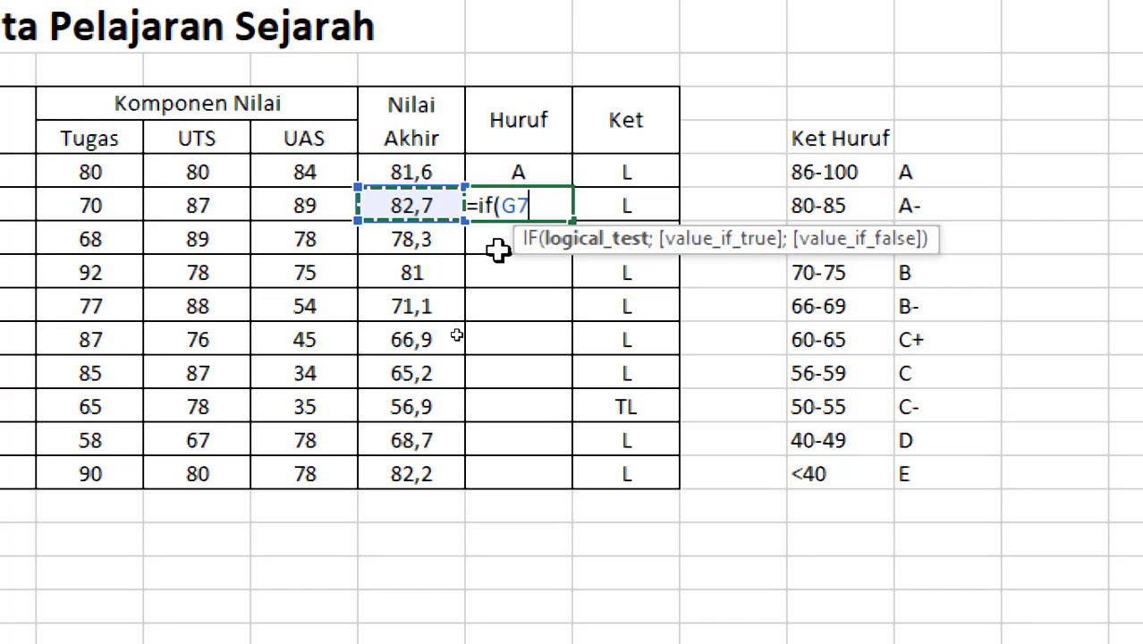
type(">")
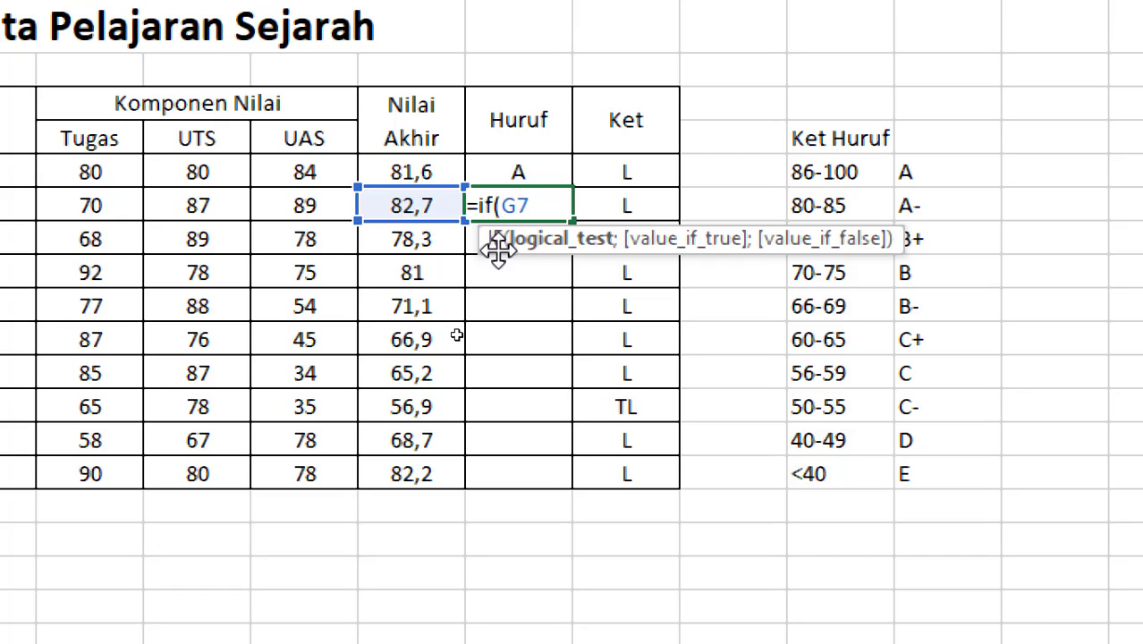
type(">100")
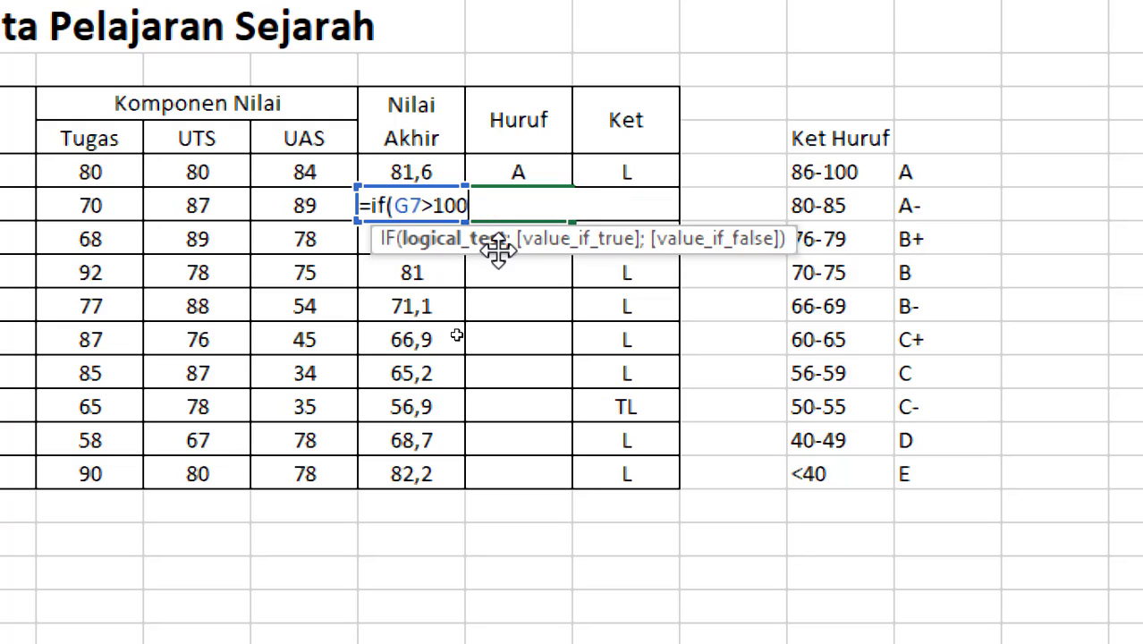
type(";")
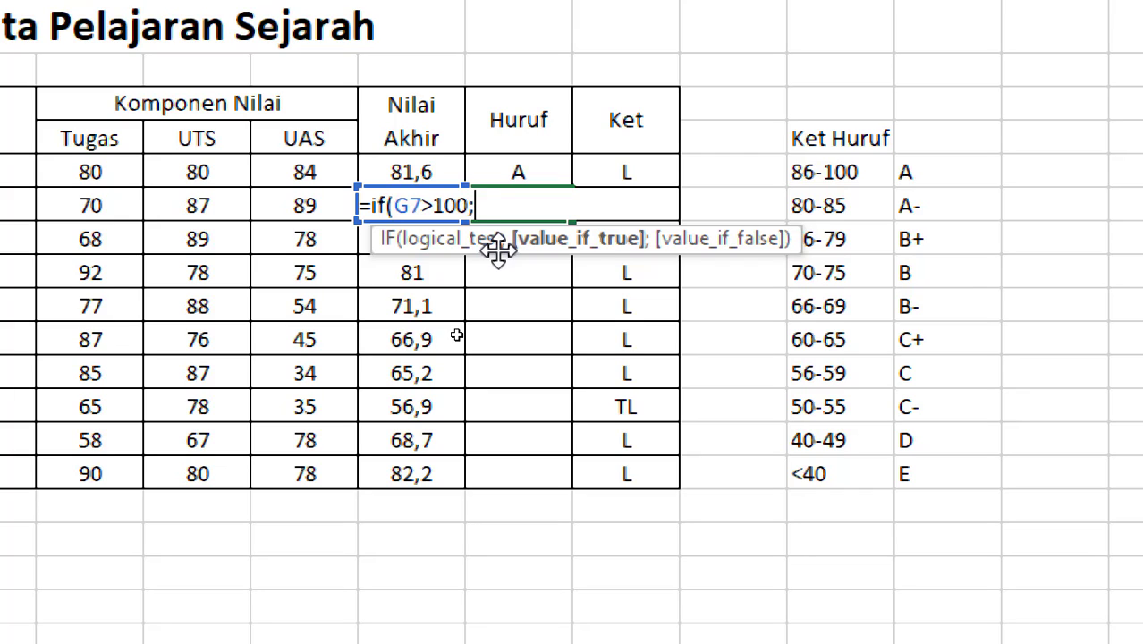
type("\"NO")
key("BackSpace")
type("A\";if(")
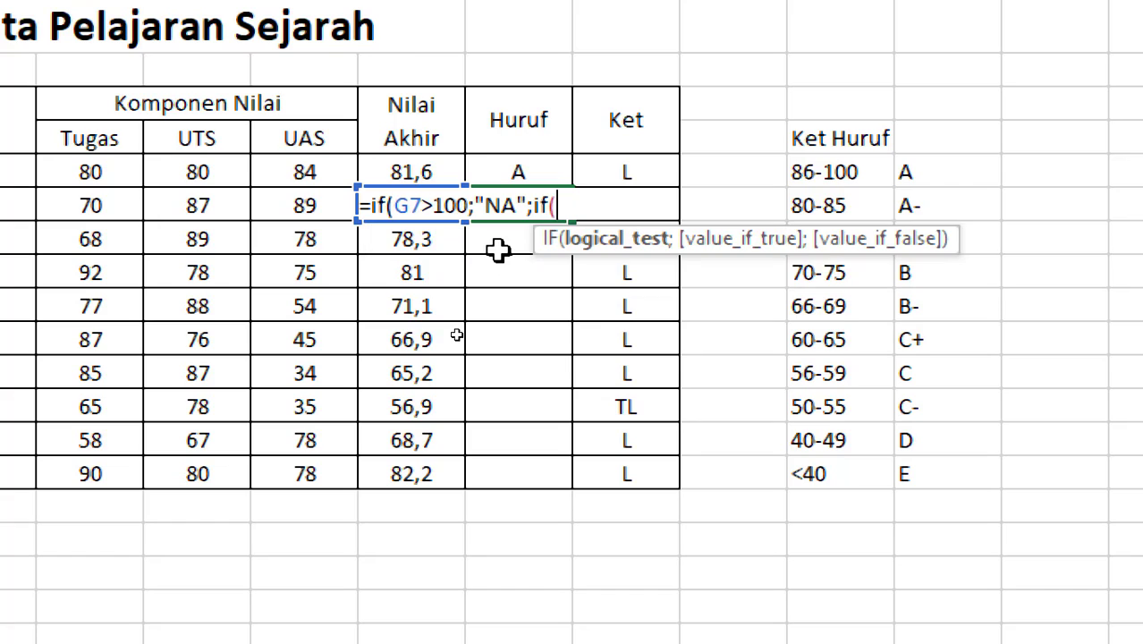
Step: Nest a second IF in the H7 formula that returns "A" when G7>=86
type("g7>=86")
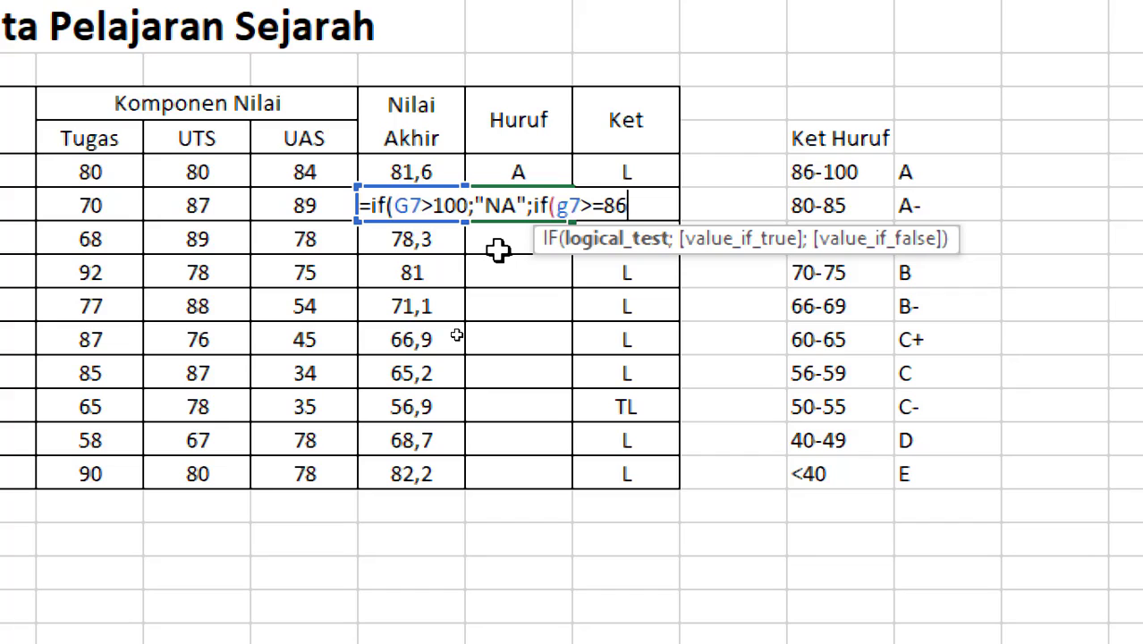
type(";\"A\"")
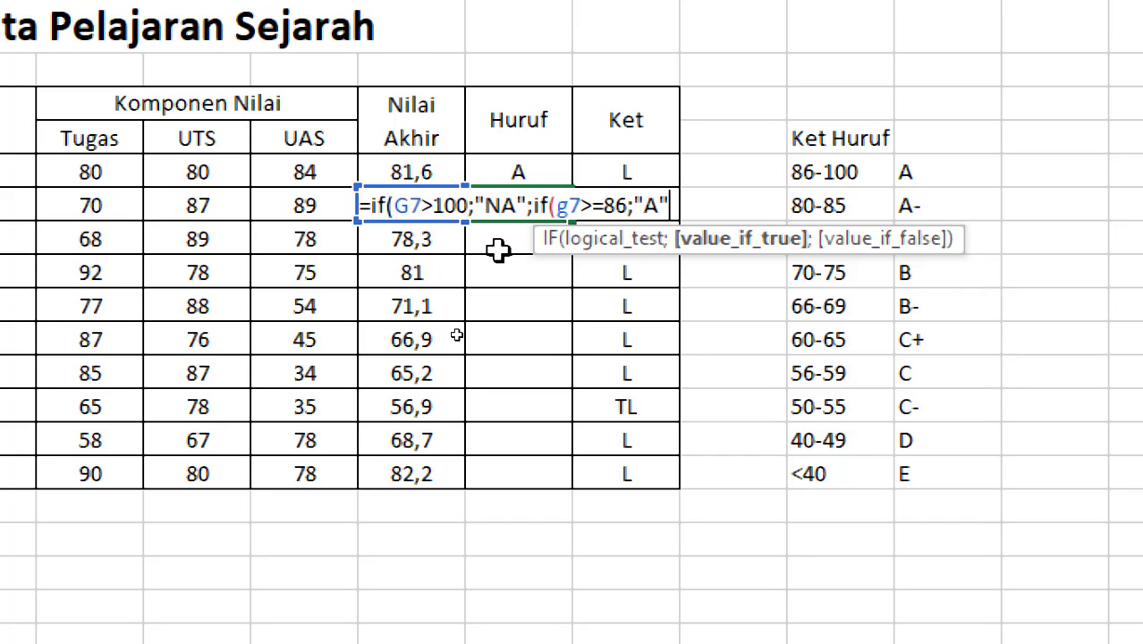
type(";if")
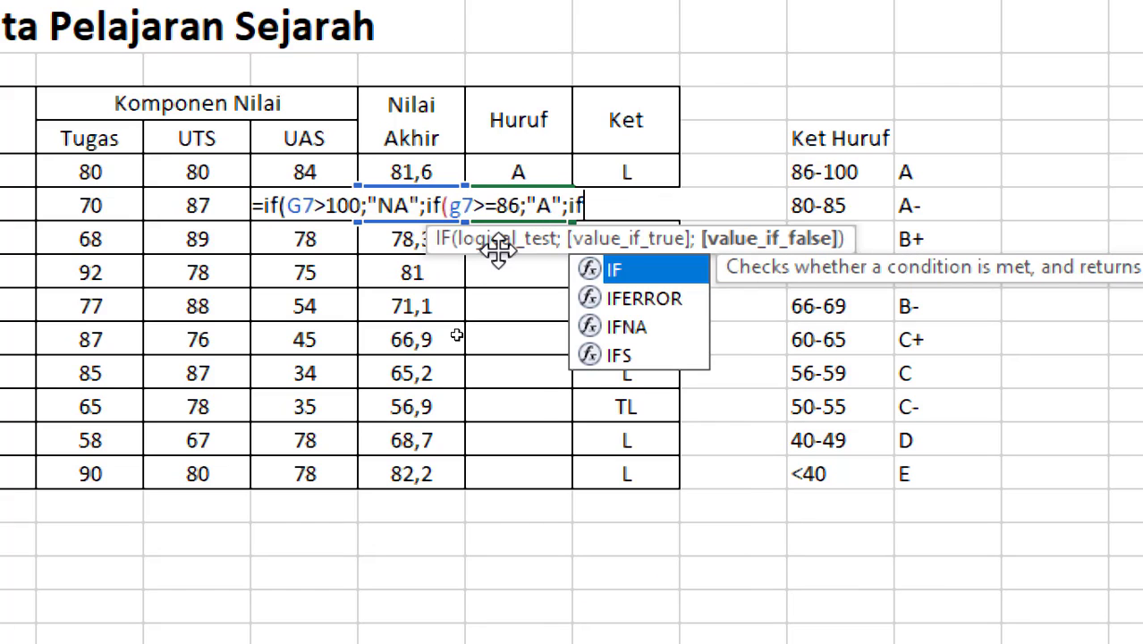
type("(")
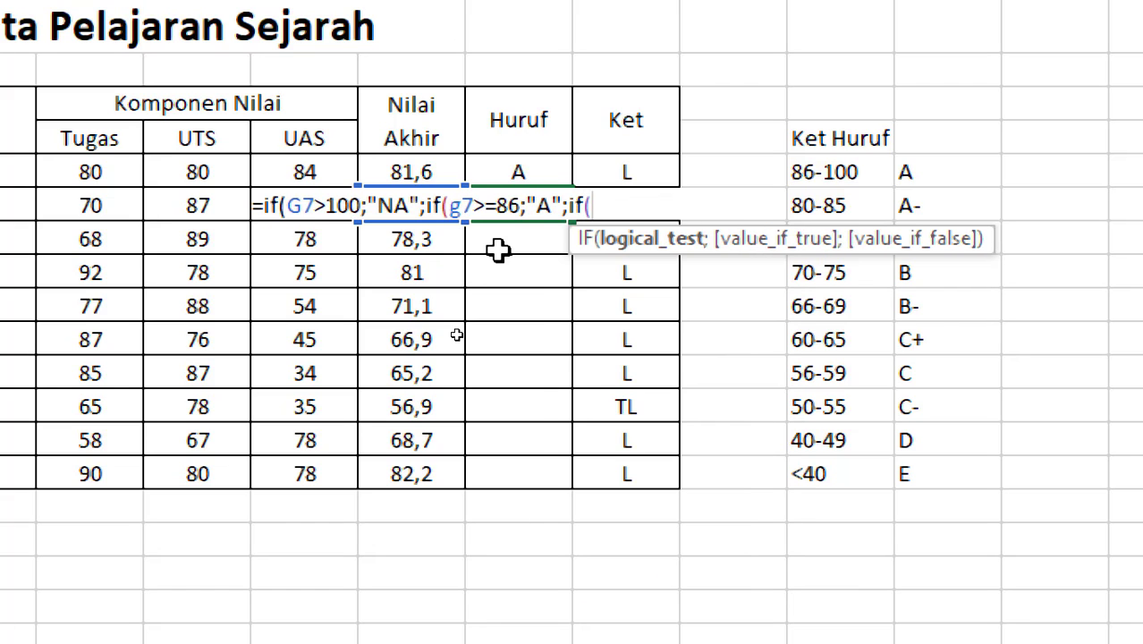
Step: Nest a third IF in H7 returning "A-" when G7>=80 and "E" otherwise, and complete the formula with three closing brackets
type("g7>=80")
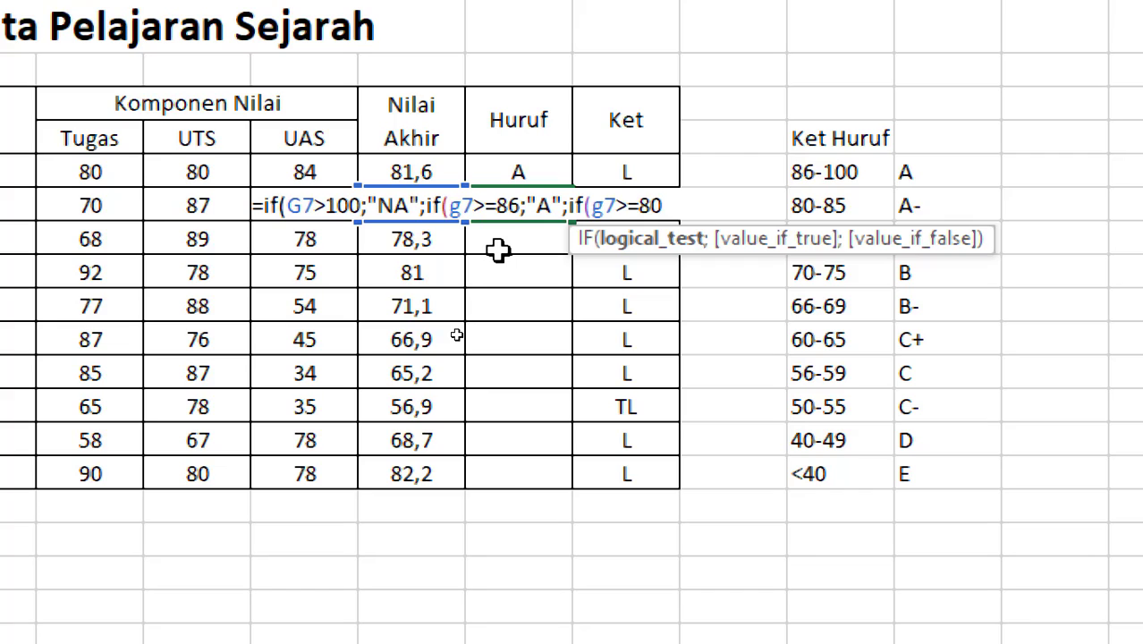
type(";")
type("\"A-")
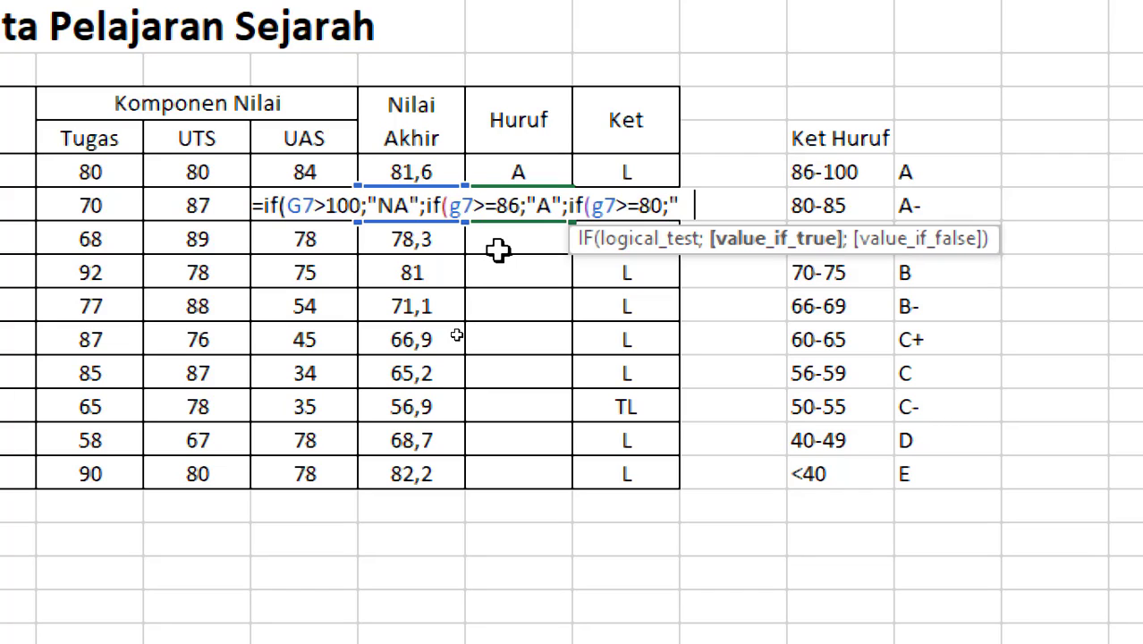
type("\";")
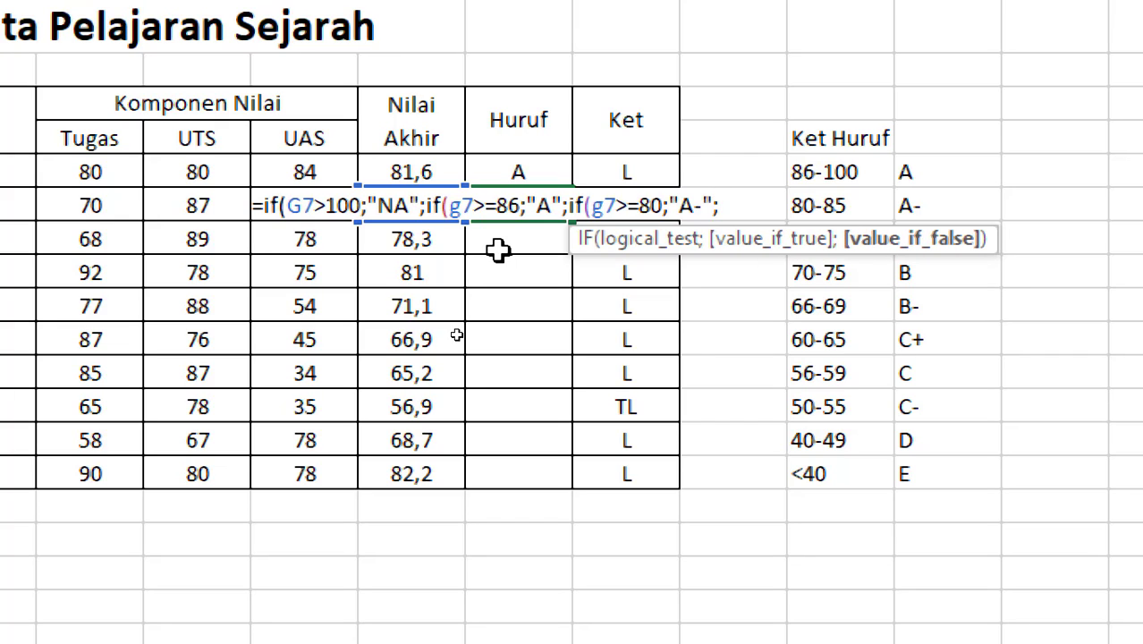
type("\"")
key("BackSpace")
type("\"E\"))")
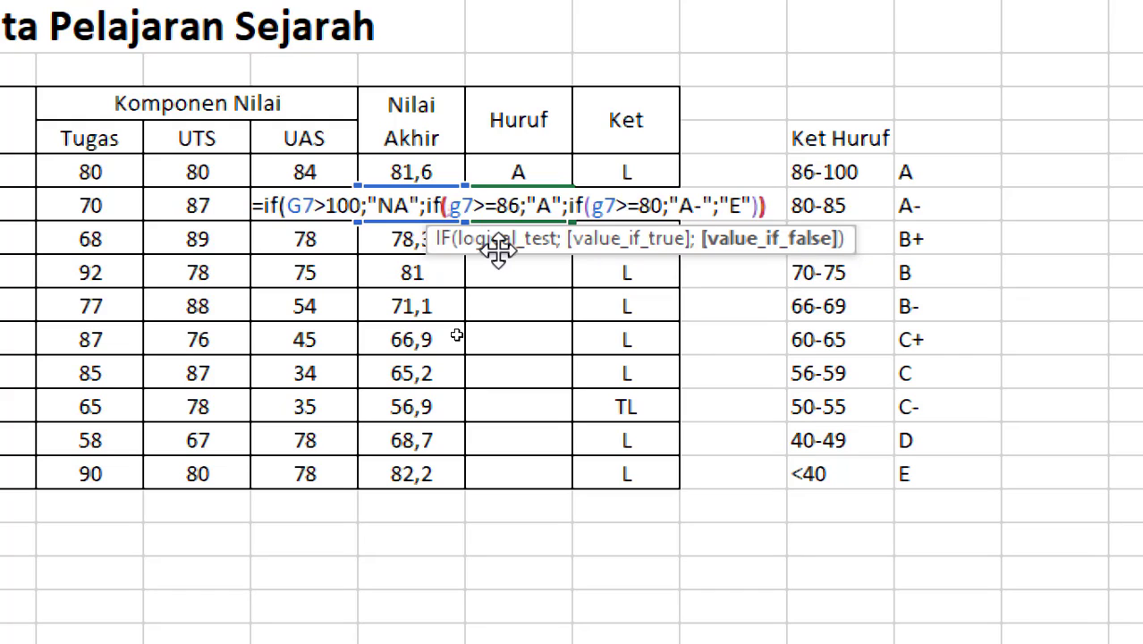
type(")")
key("Return")
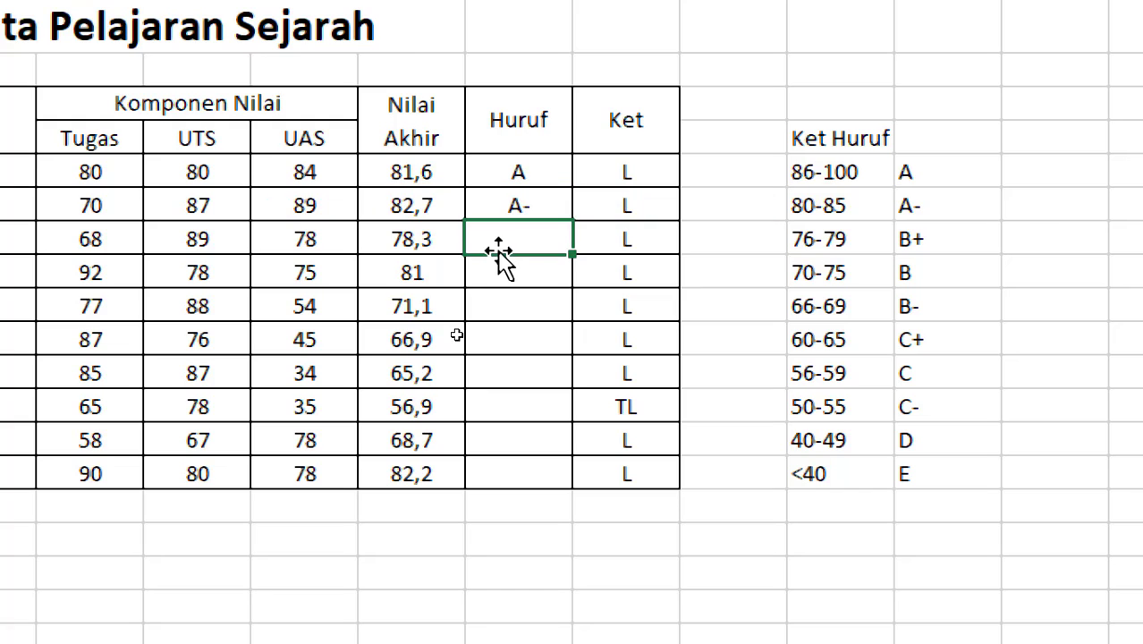
Step: Fill the Huruf formula from H7 down to the last student row, H15
left_click(531, 205)
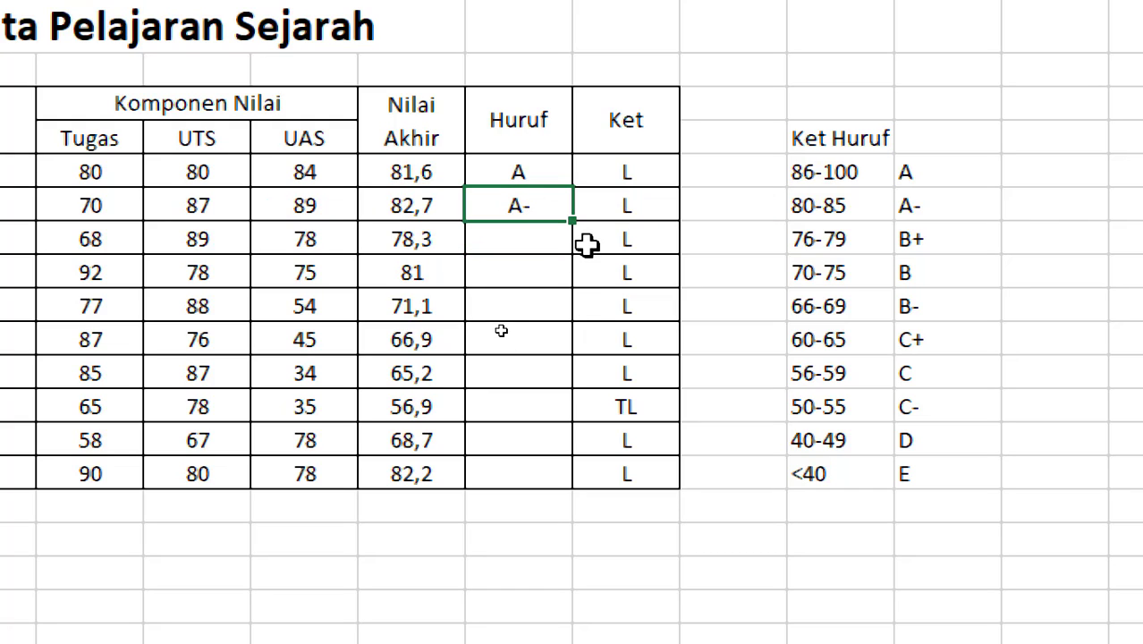
left_click_drag(575, 221, 564, 497)
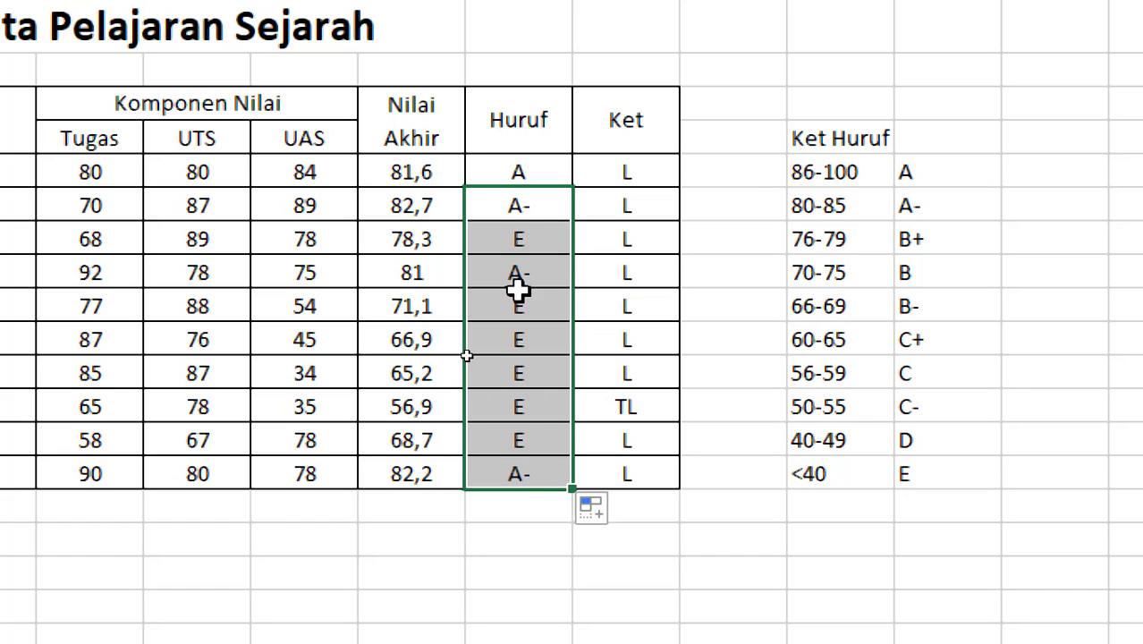
left_click(541, 307)
left_click(536, 238)
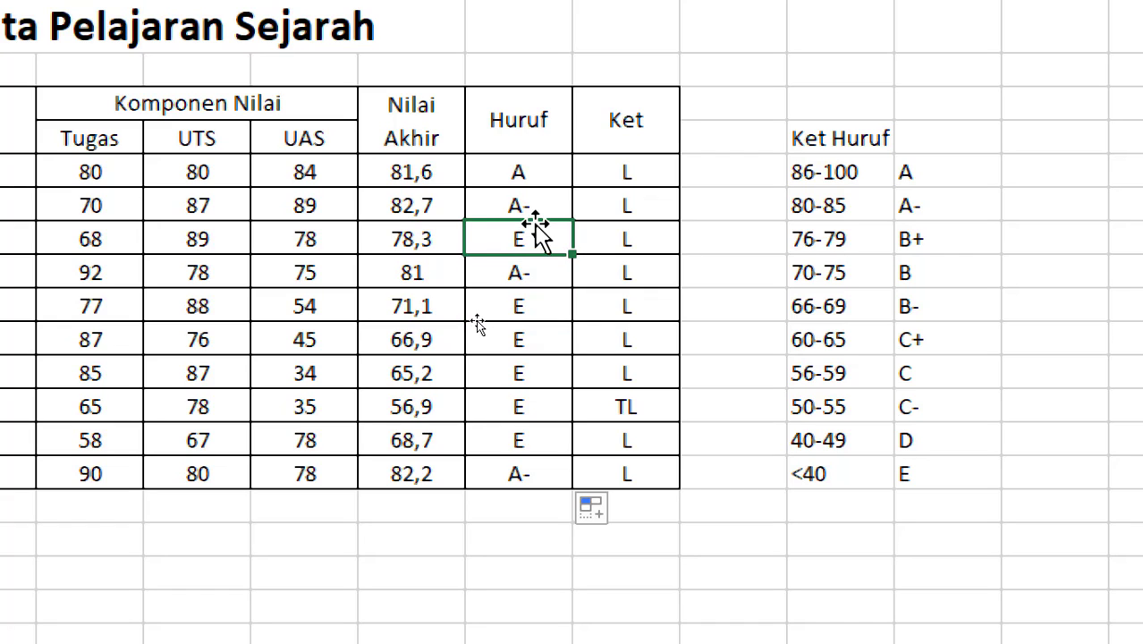
Step: Review the nested IF formula in H7 and copy it up into H6, replacing the formula there
left_click(544, 207)
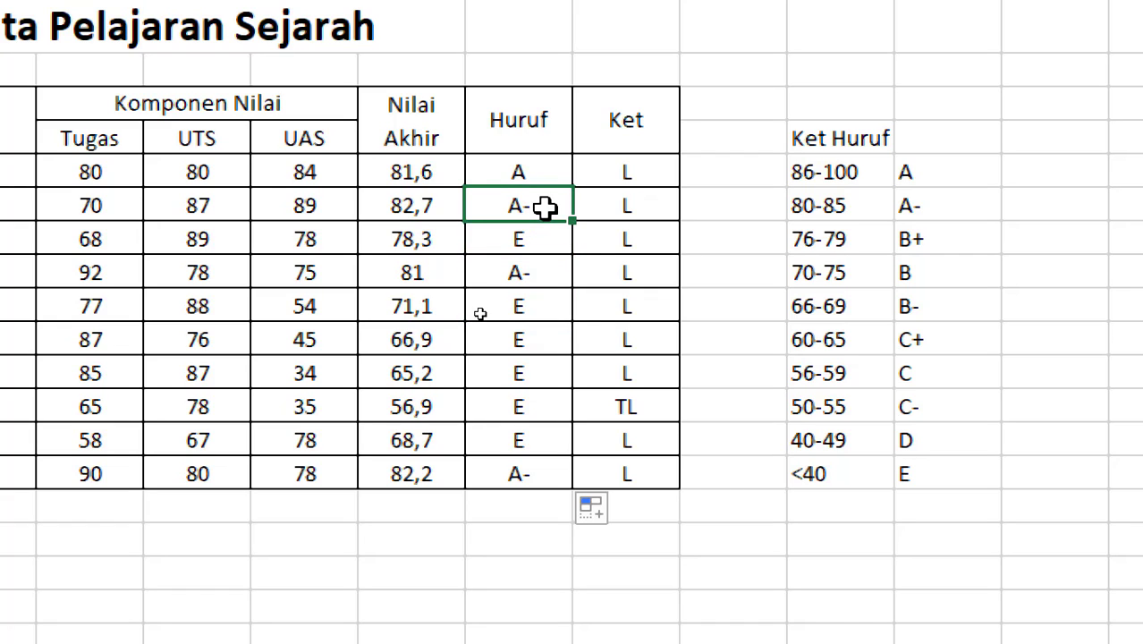
double_click(544, 207)
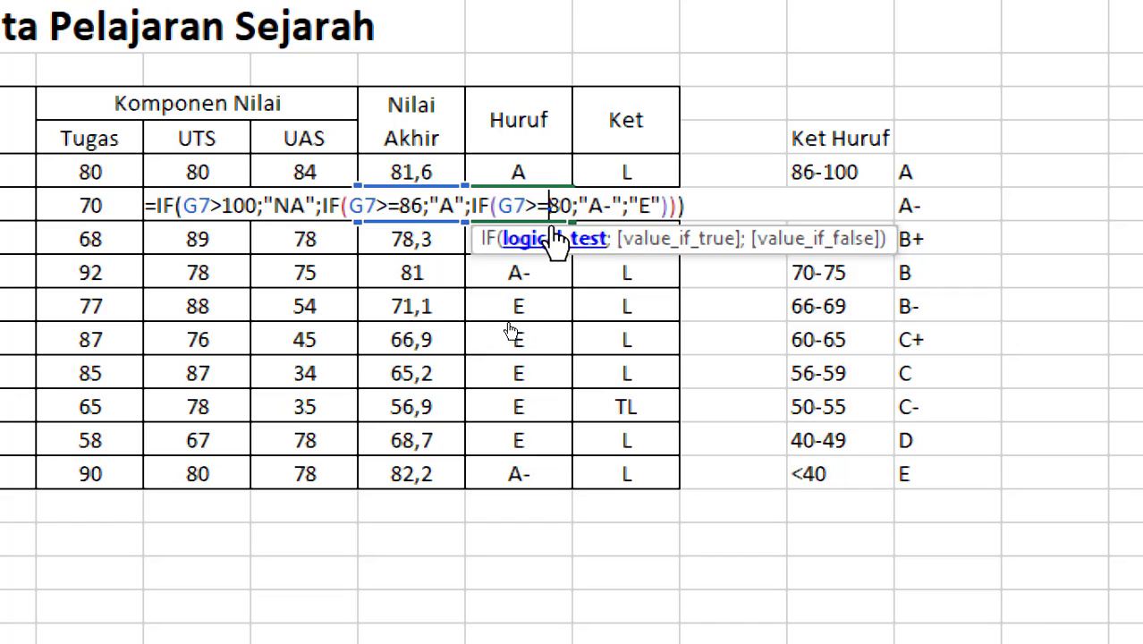
key("Return")
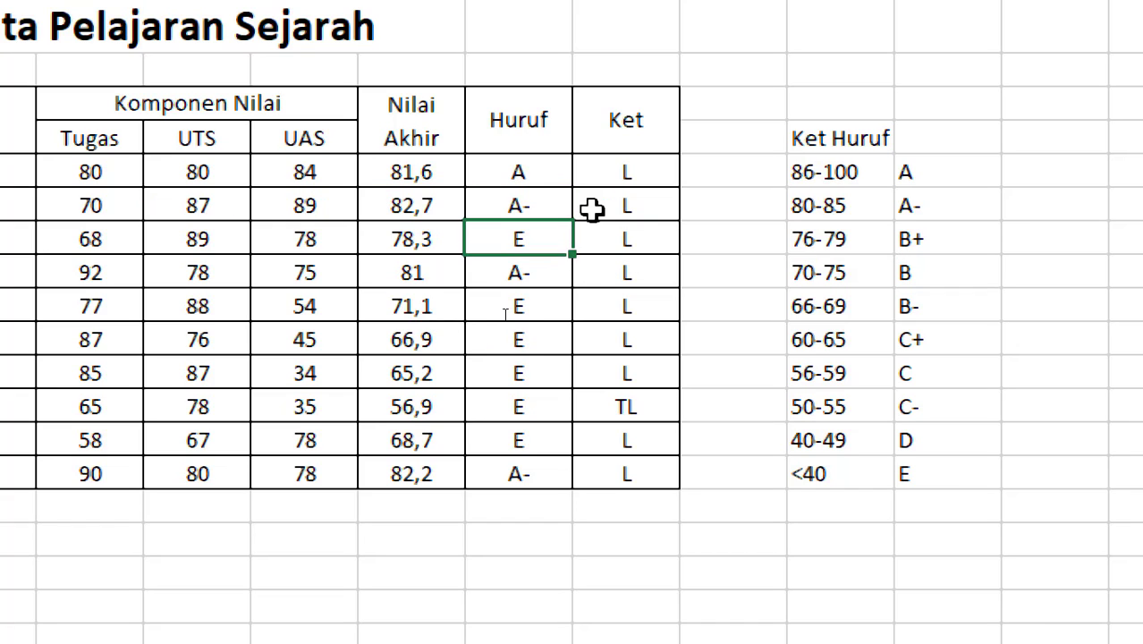
left_click(553, 204)
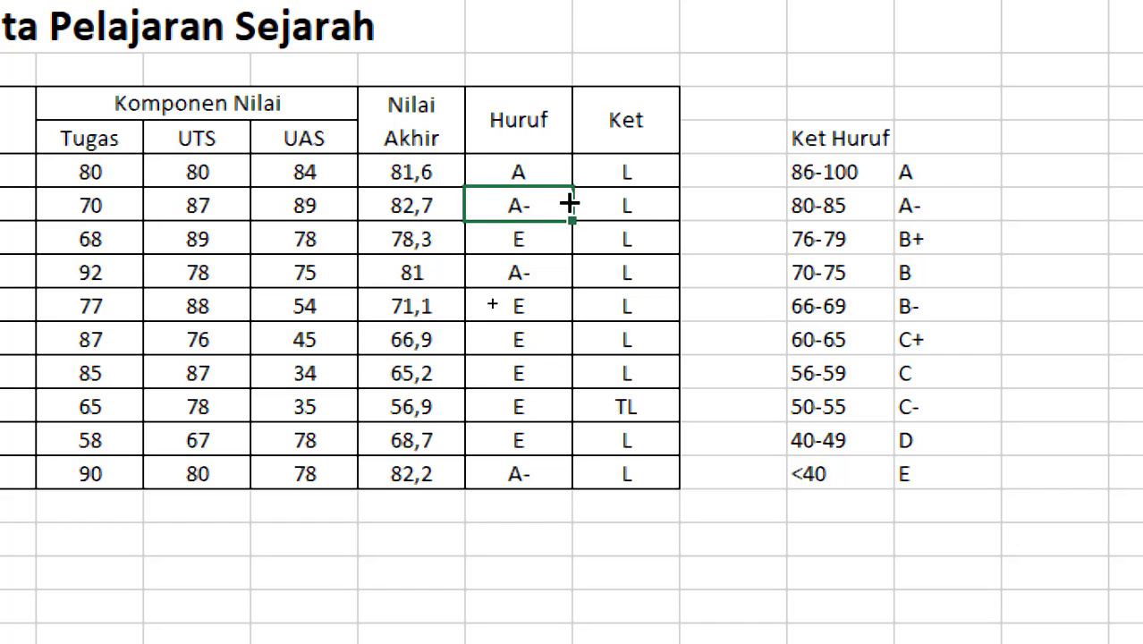
left_click_drag(570, 204, 566, 159)
left_click(559, 170)
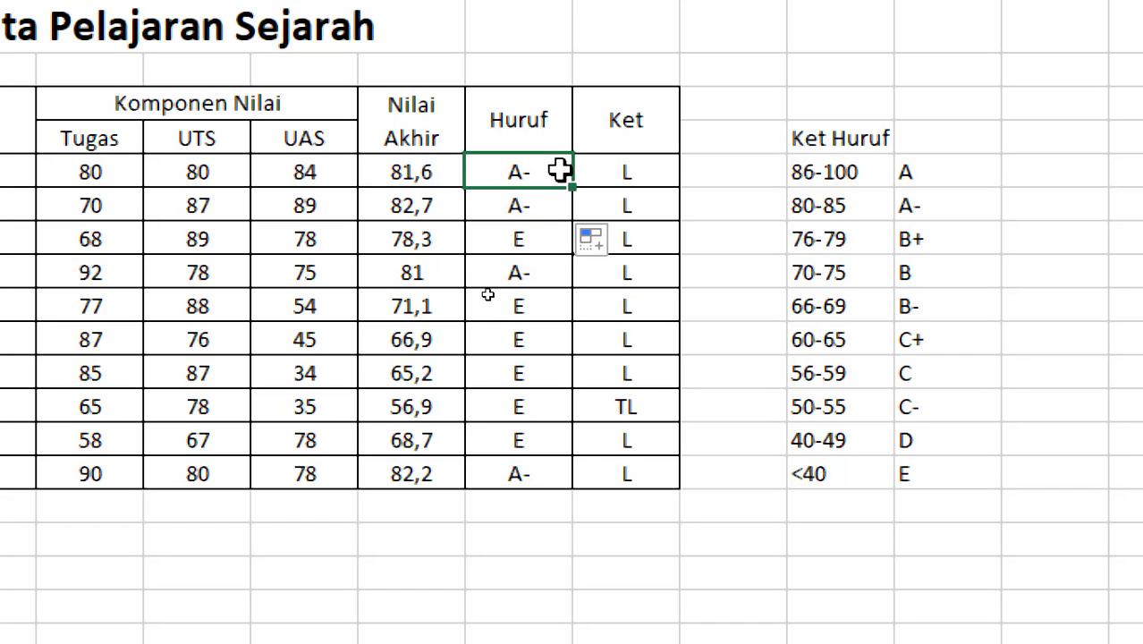
Step: Nest a fourth IF in the H6 formula, directly before the "E" result, testing whether G6>=76
left_click(422, 238)
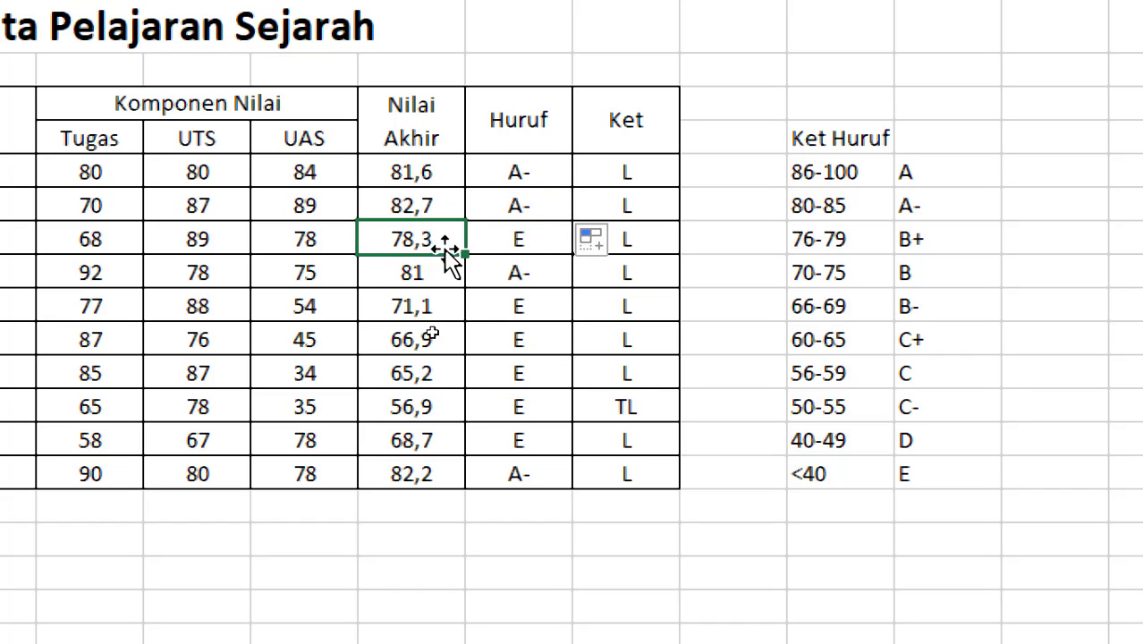
left_click(937, 243)
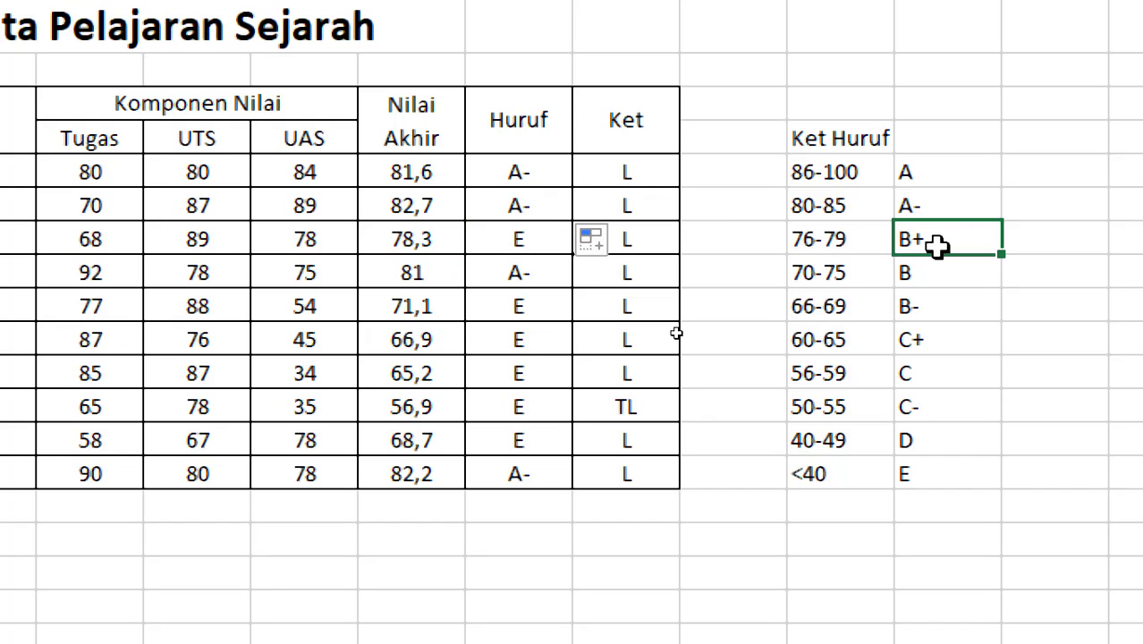
left_click(524, 235)
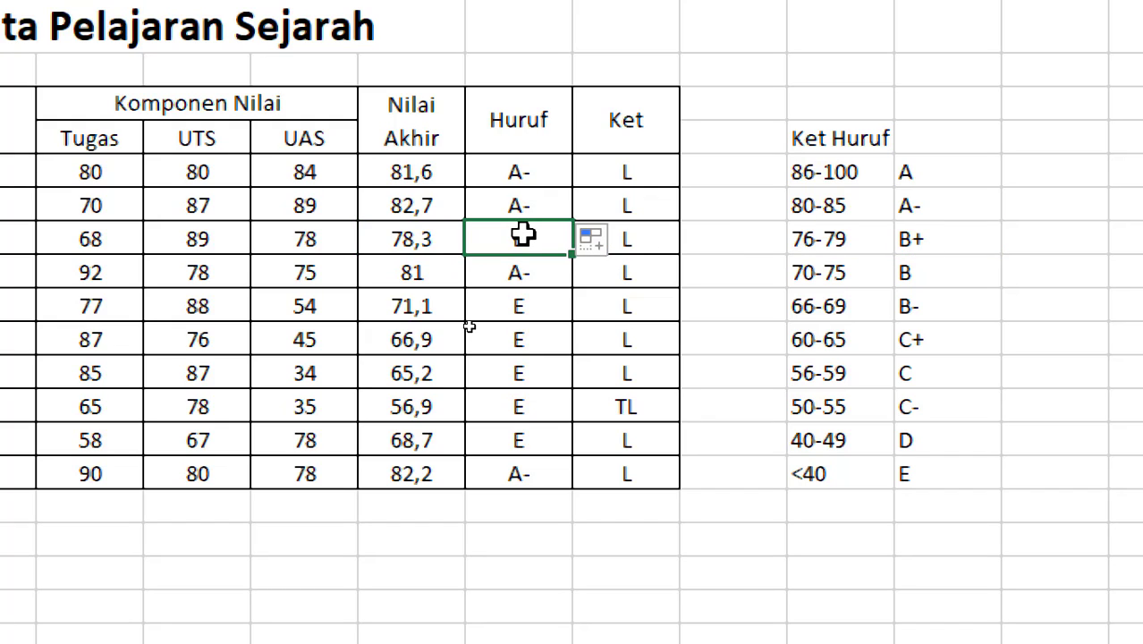
left_click(548, 172)
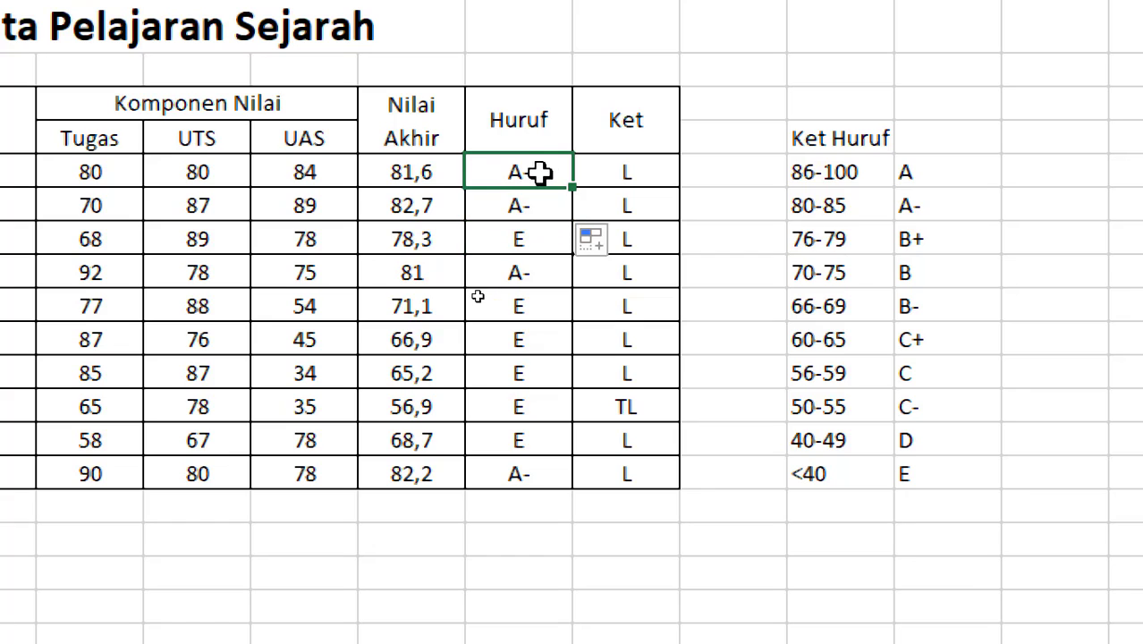
double_click(548, 172)
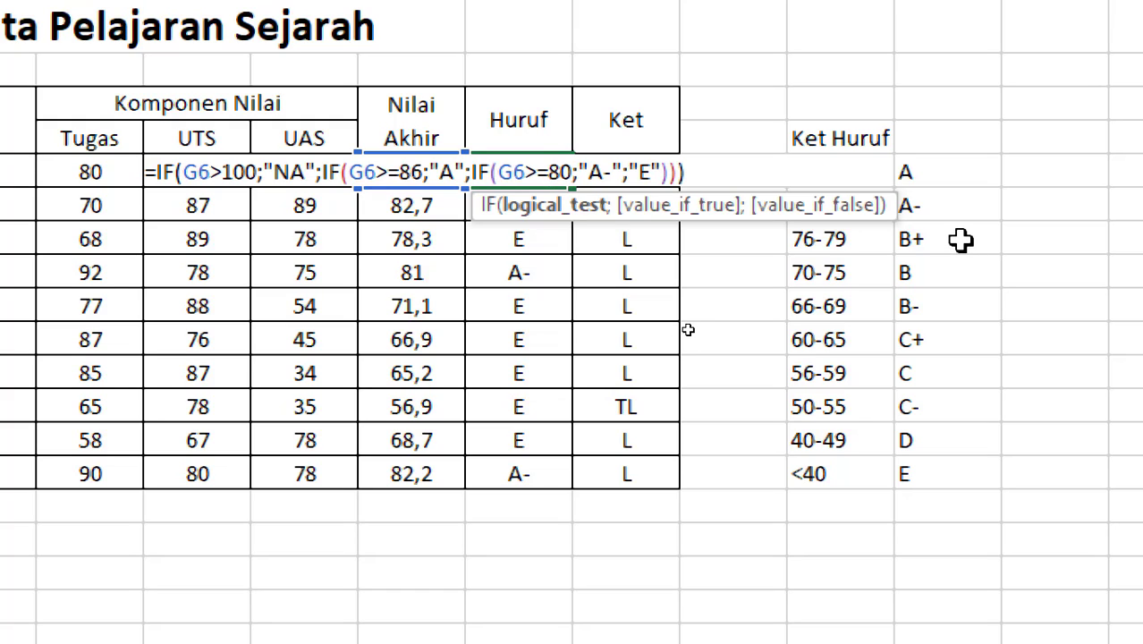
key("Left")
key("Left")
left_click(625, 172)
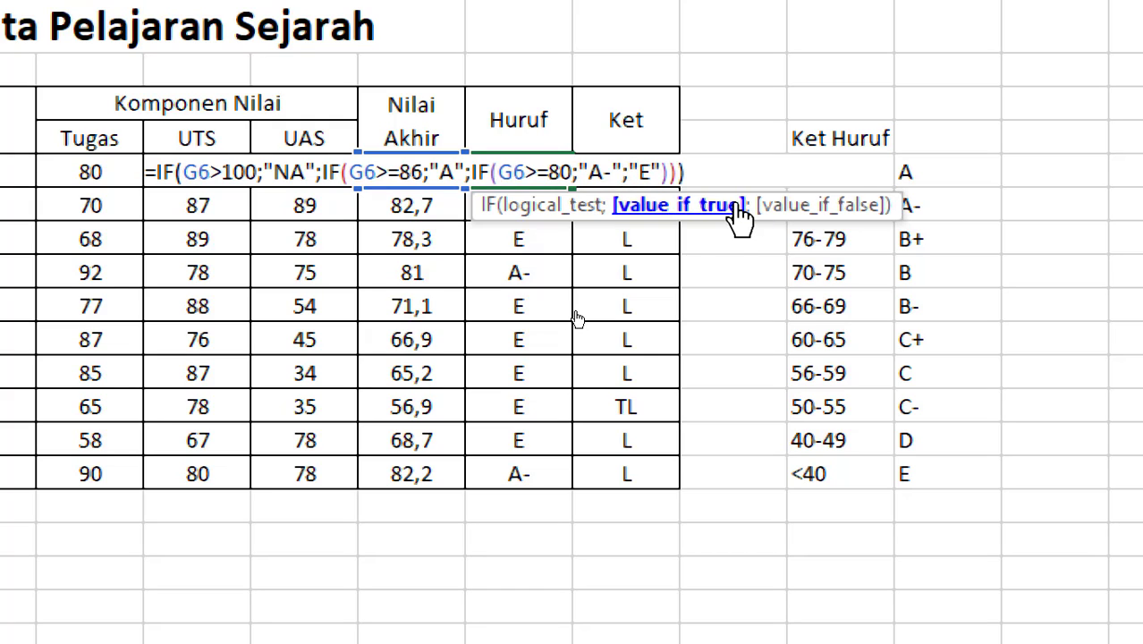
key("Right")
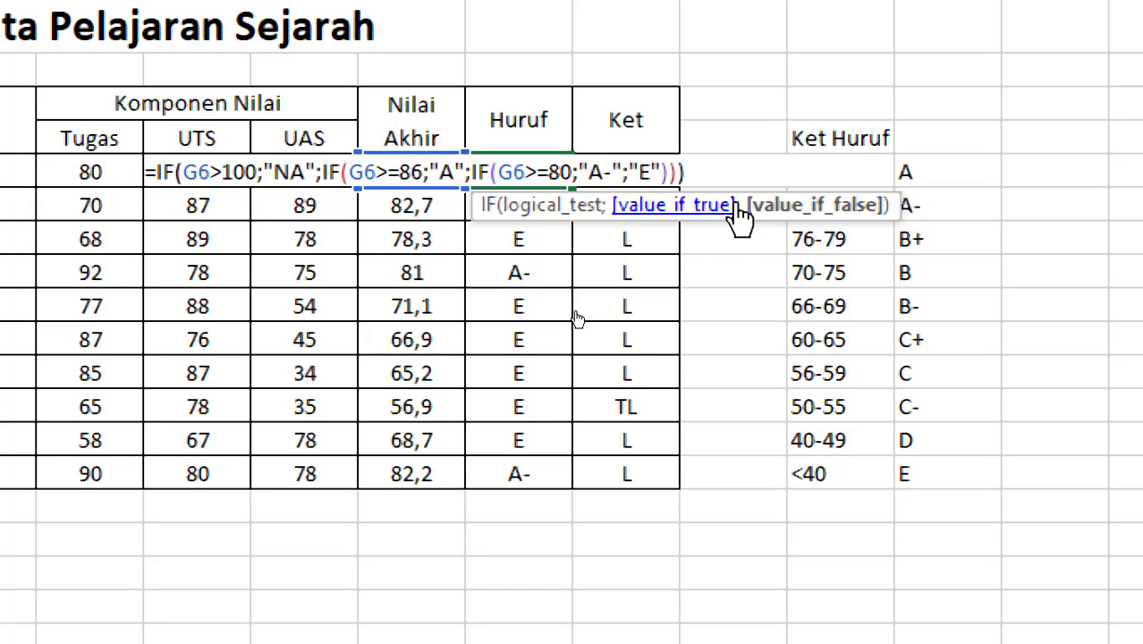
type("if")
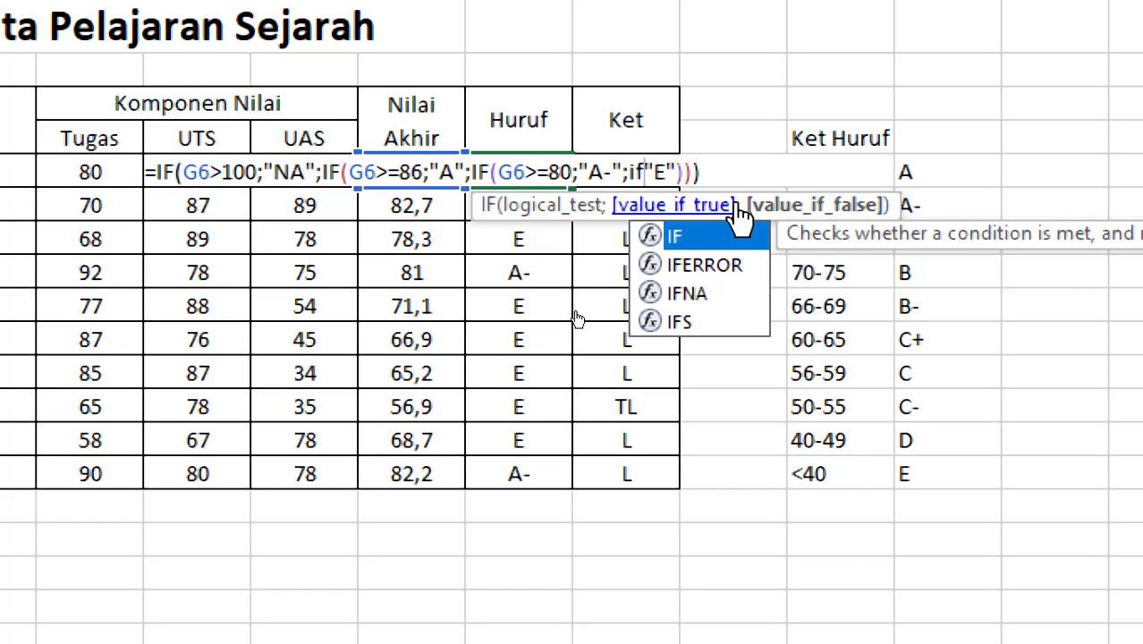
type("(")
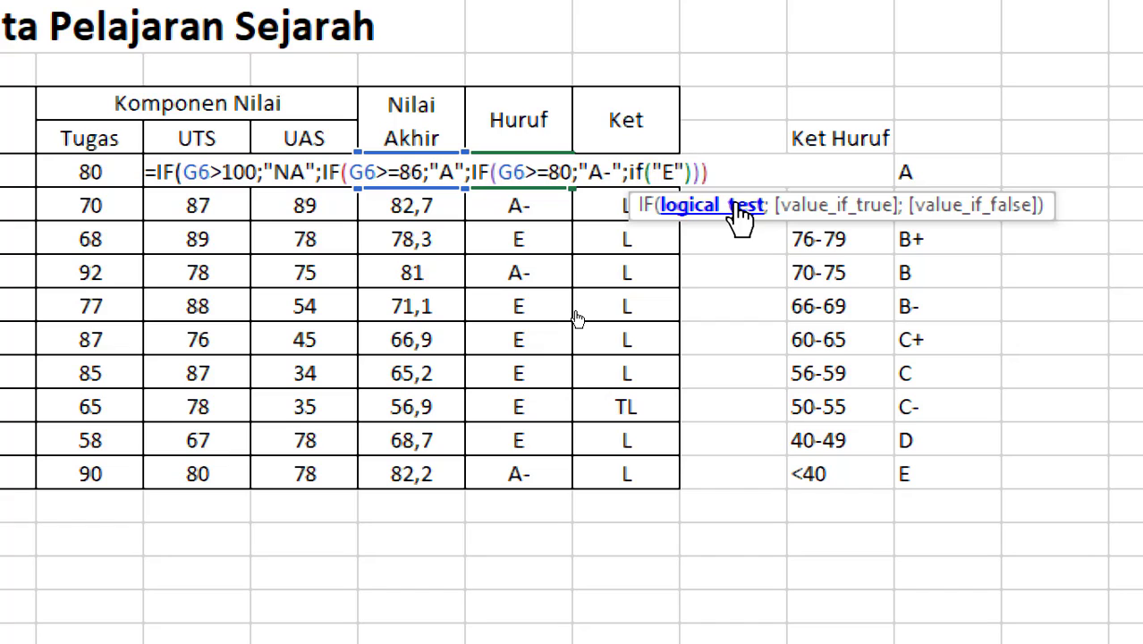
type("g6")
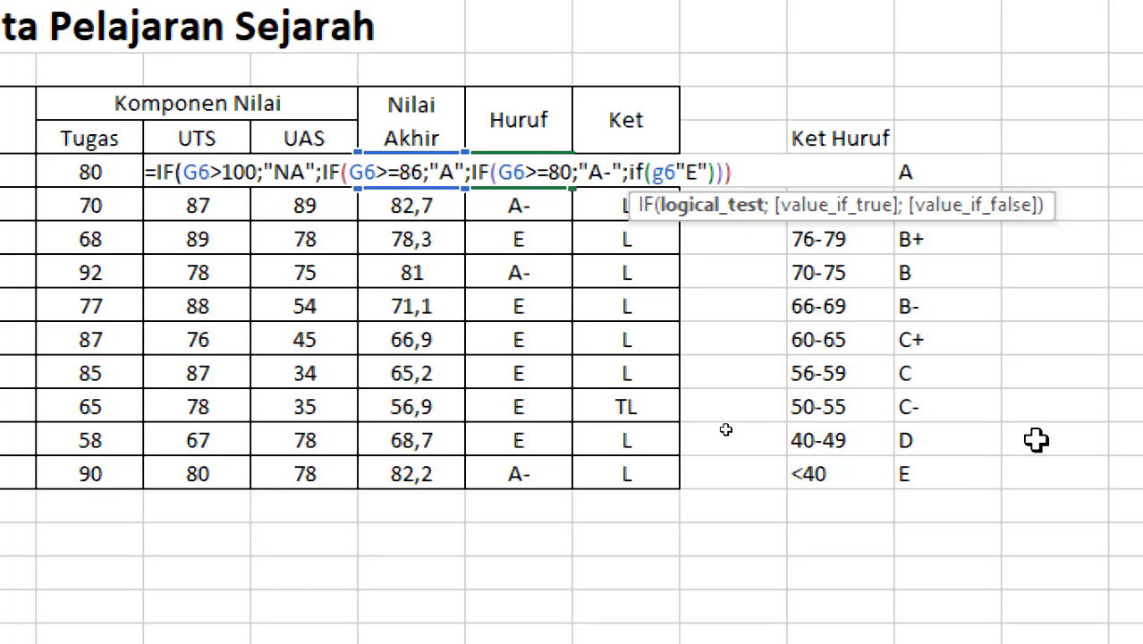
type(">=")
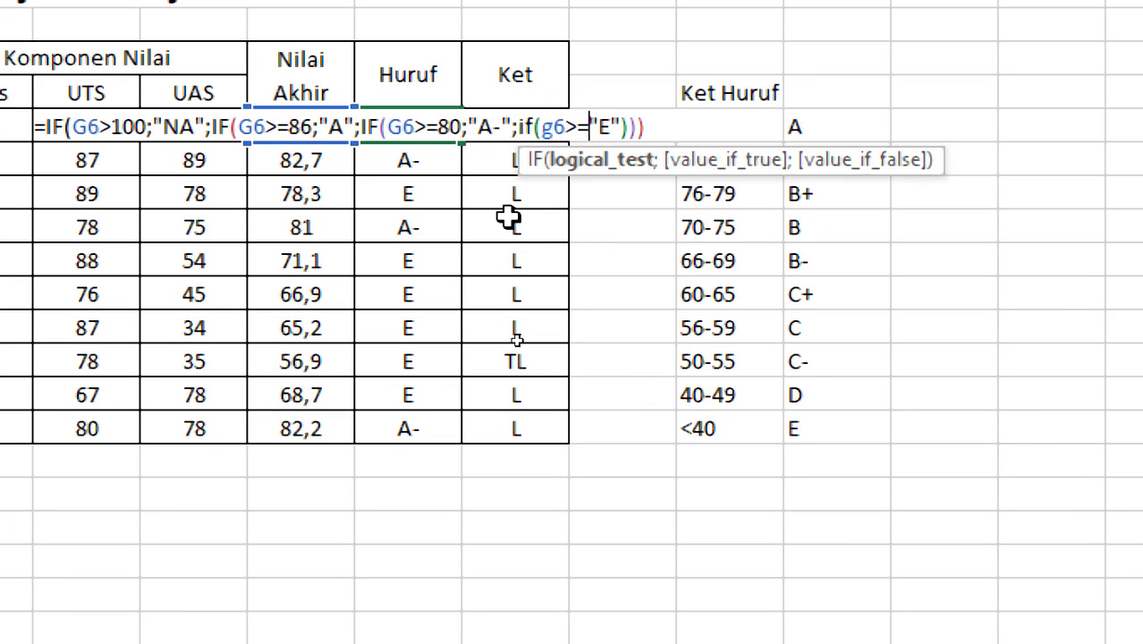
type("76")
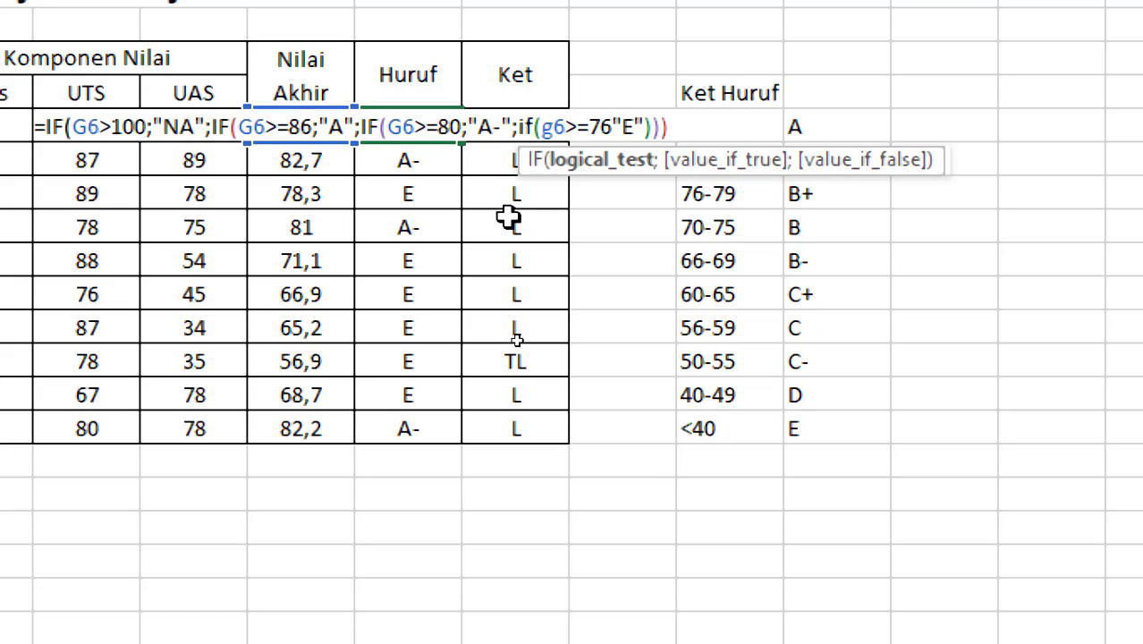
Step: Make the new IF in H6 return "B+" when true and "E" otherwise, completing the formula with a fourth closing bracket
type(";\"")
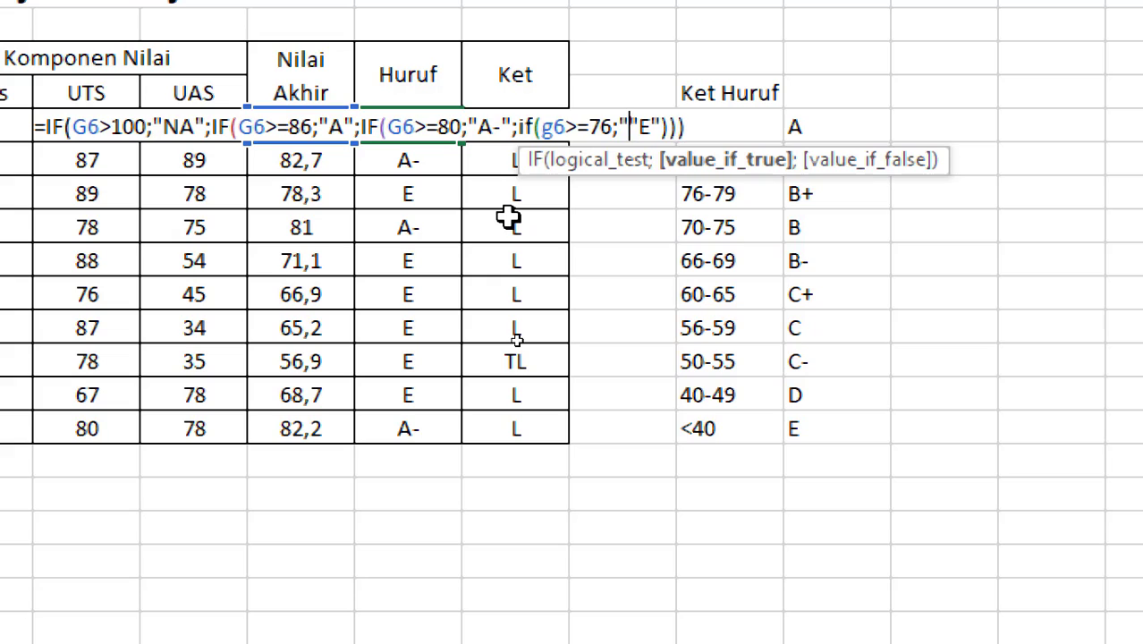
type("B")
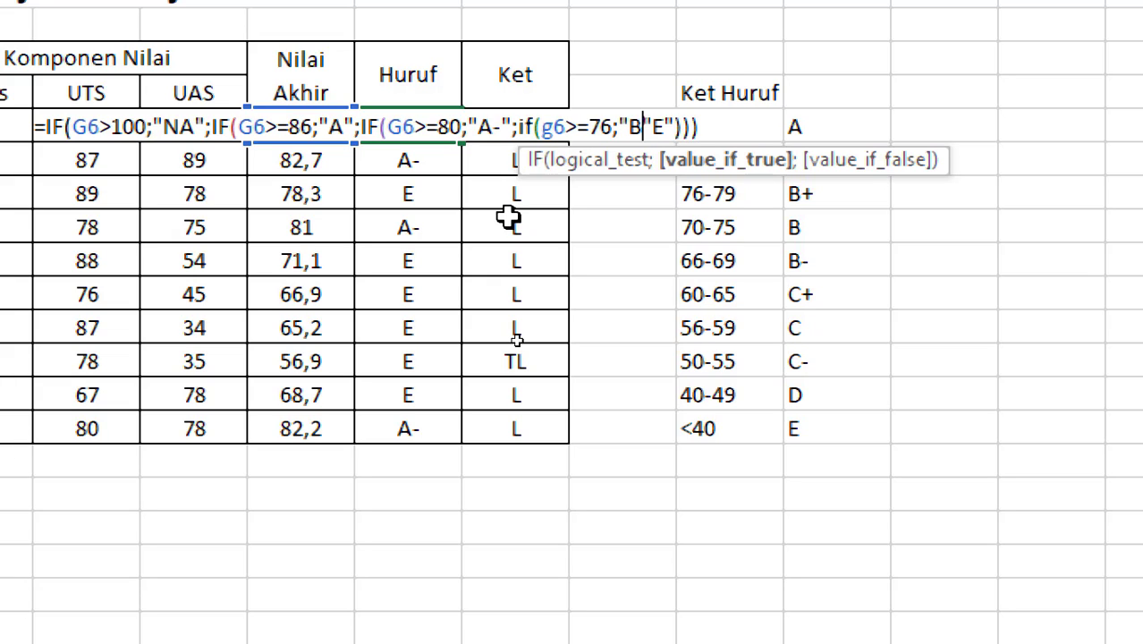
type("+\"")
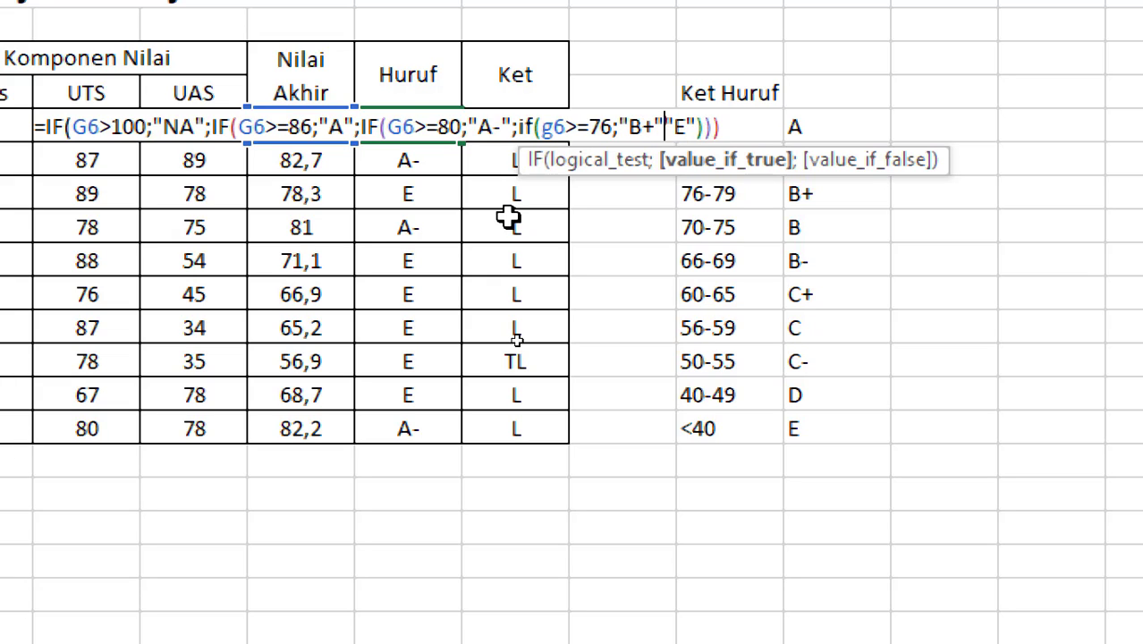
type(";")
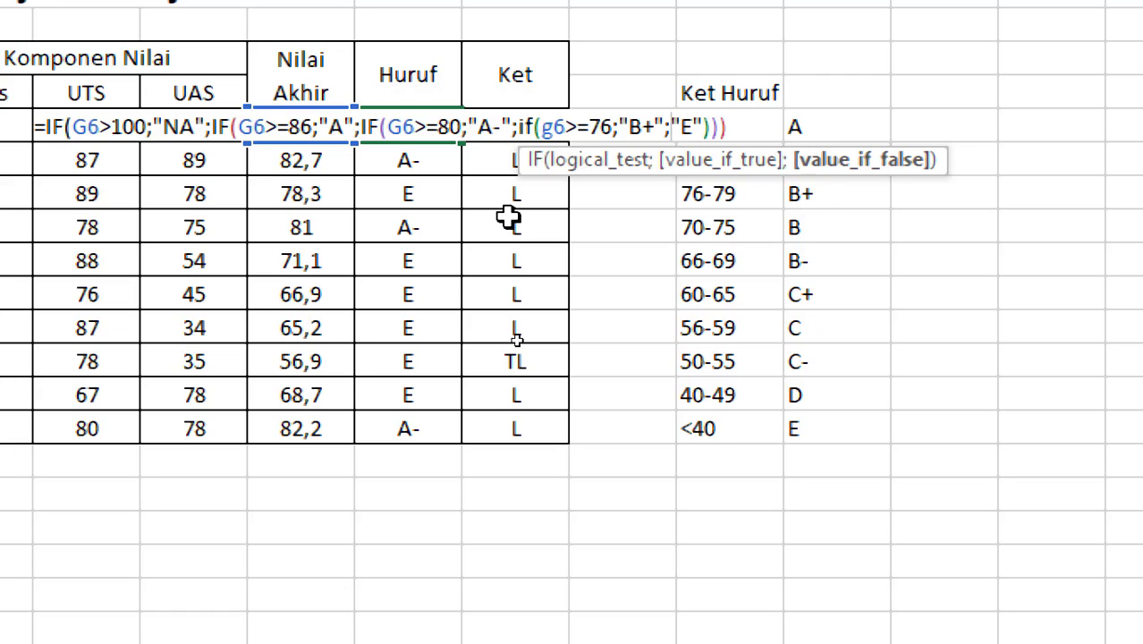
left_click(748, 128)
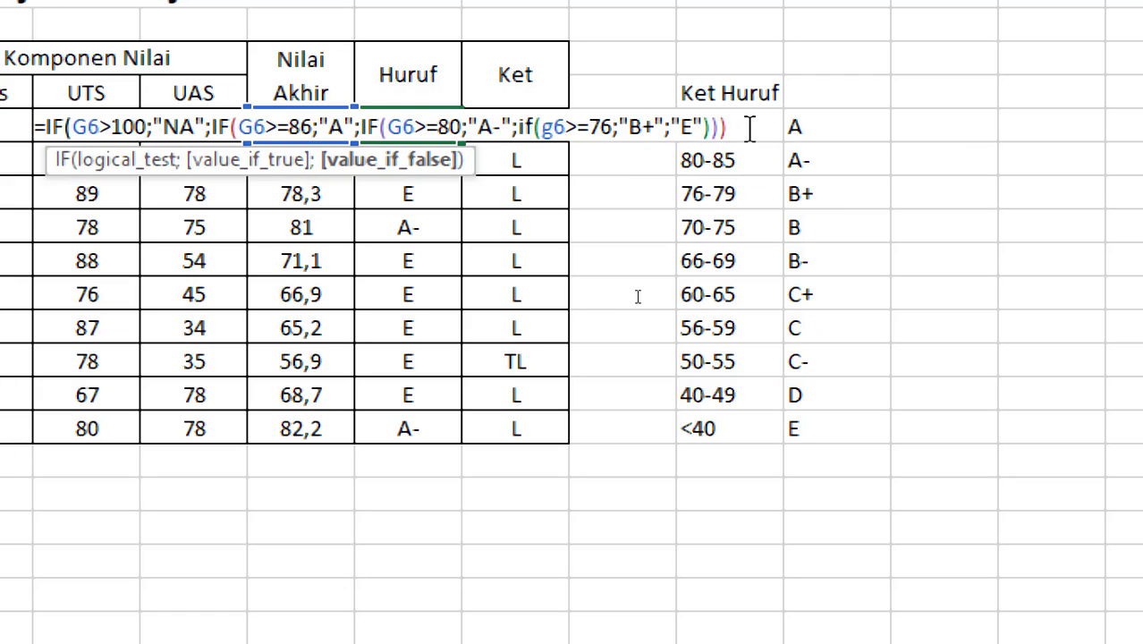
type(")")
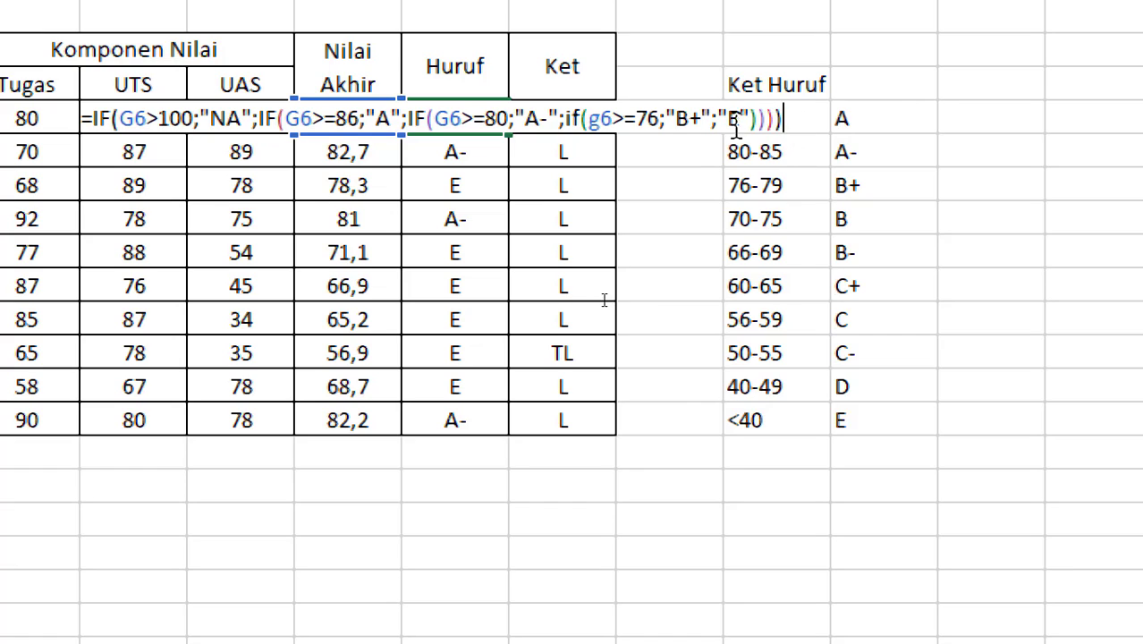
key("Return")
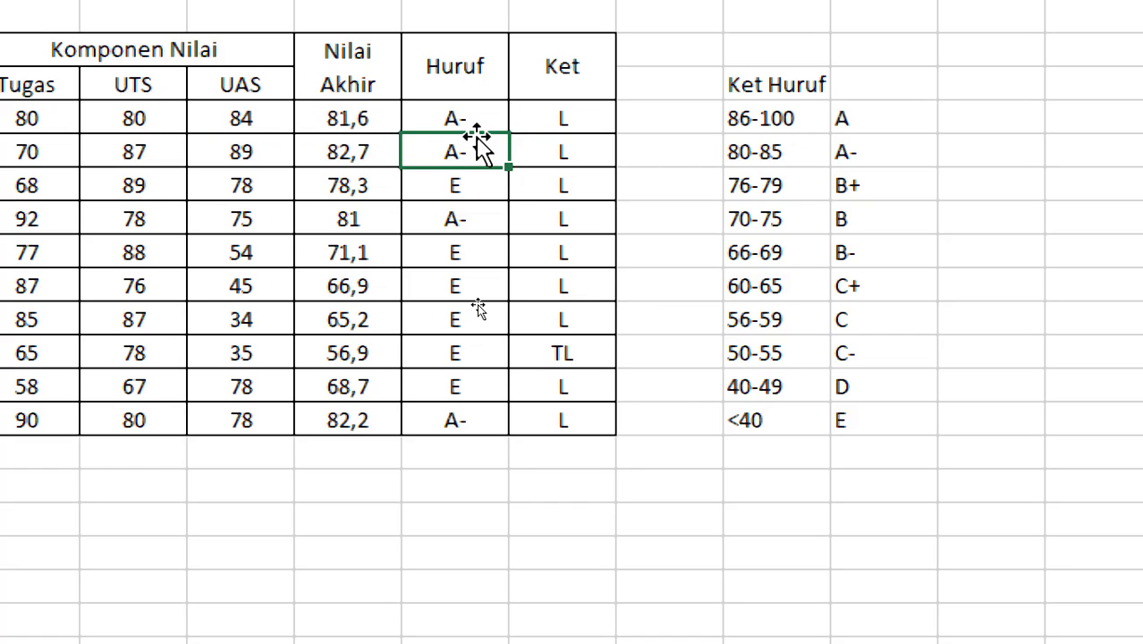
Step: Fill the updated Huruf formula from H6 down to the last student row, H15
left_click(479, 119)
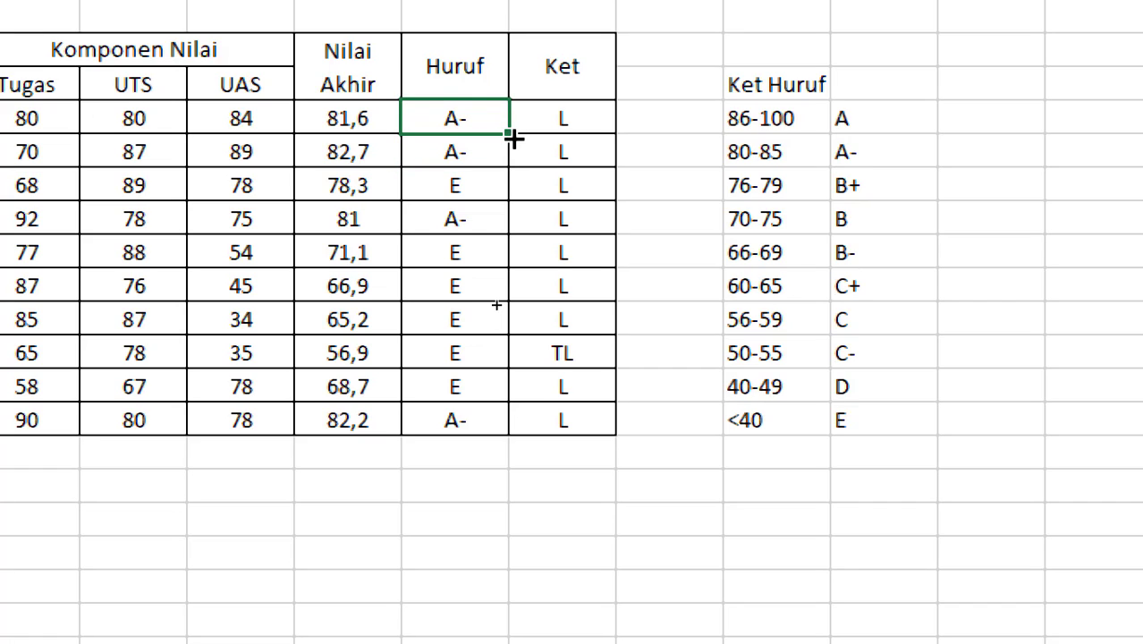
left_click_drag(512, 137, 514, 453)
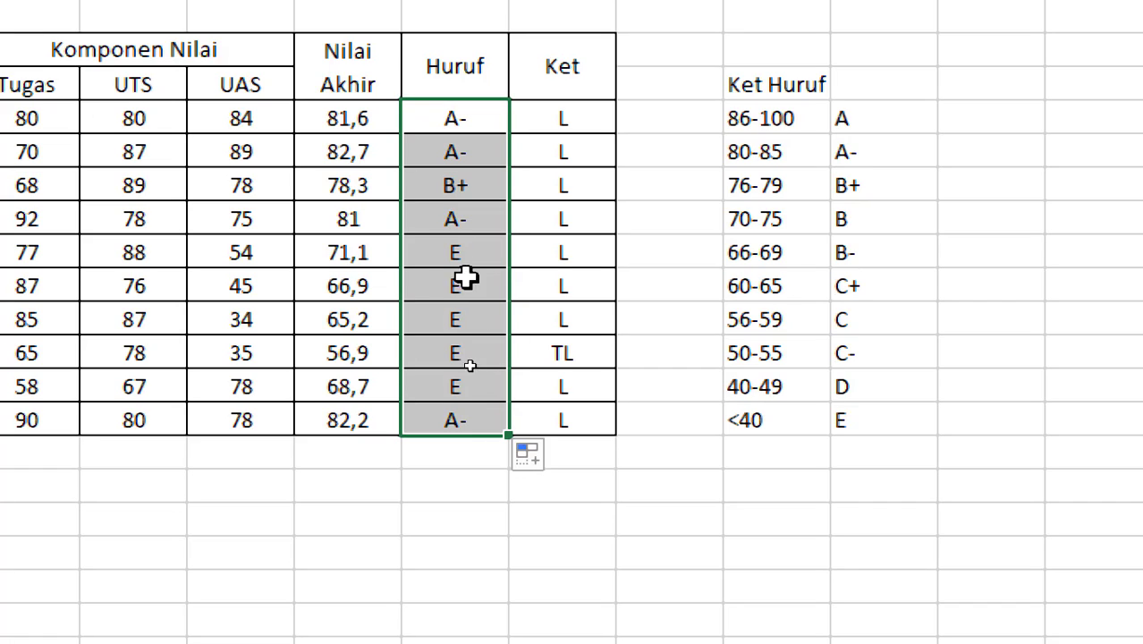
left_click(474, 186)
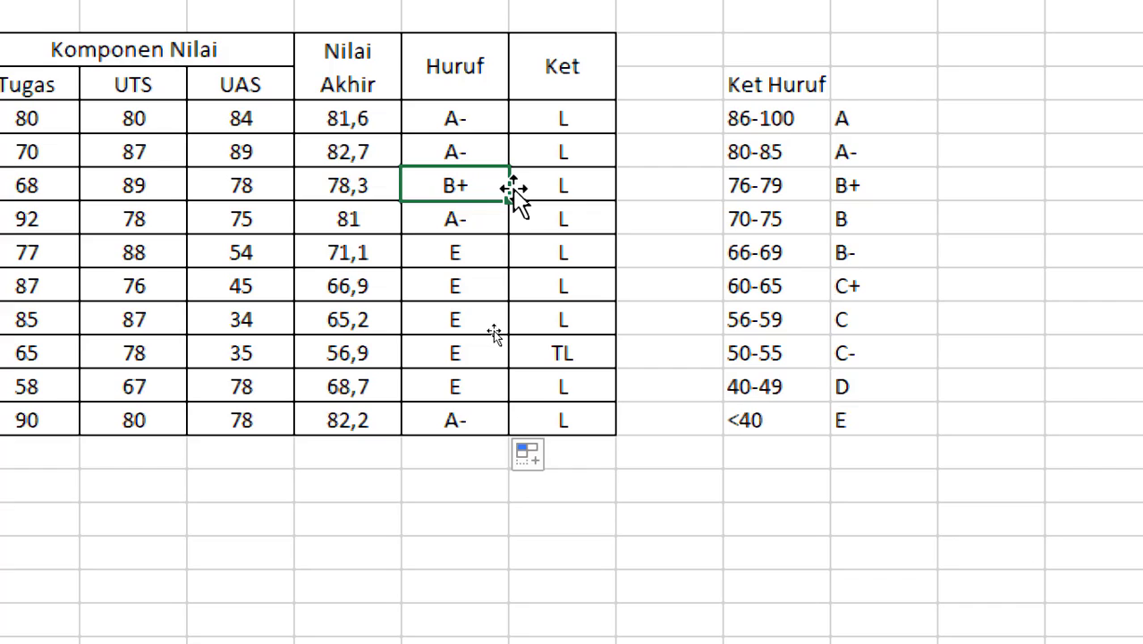
Step: Compare the Nilai Akhir scores and Huruf letters from row 10 down with the Ket Huruf scale to check which grades the formula lacks
left_click(355, 252)
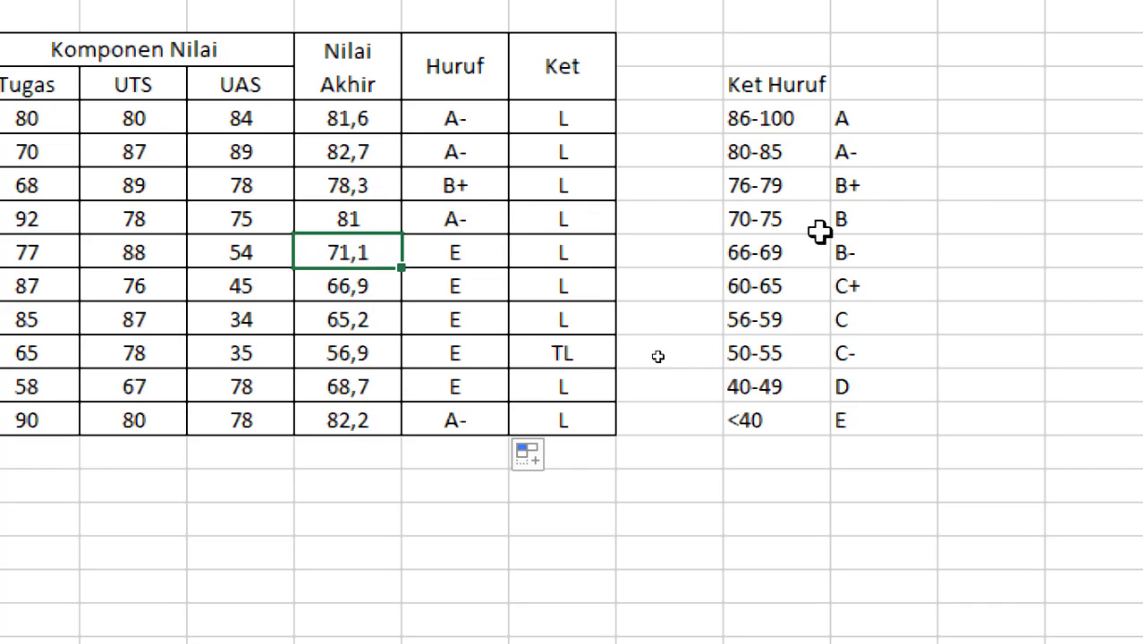
left_click(434, 457)
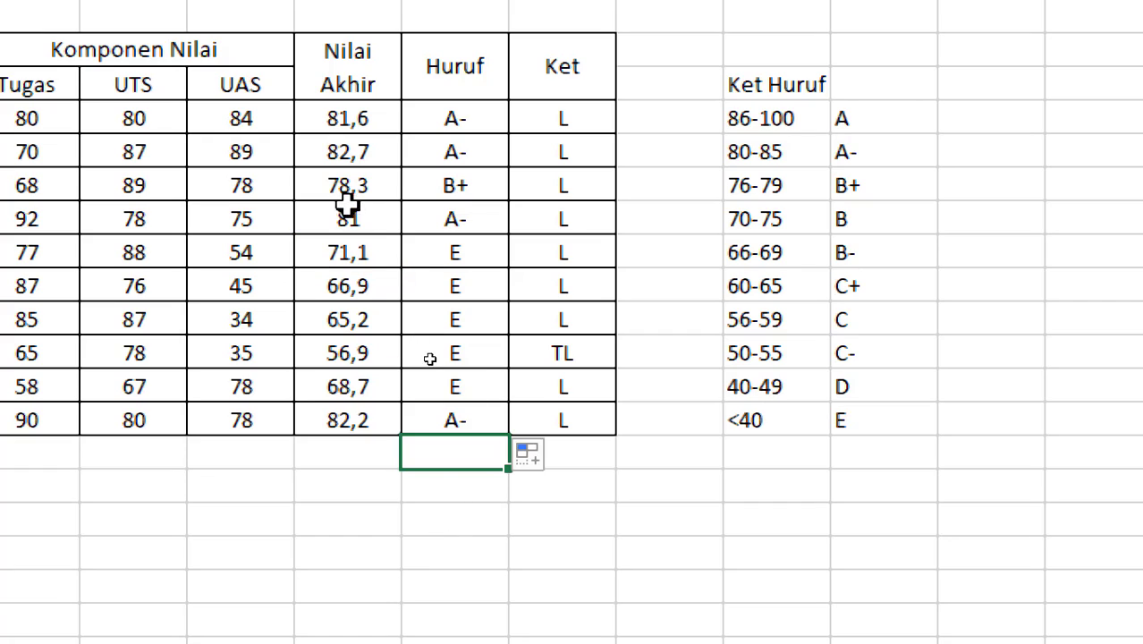
left_click(383, 254)
left_click(485, 250)
left_click_drag(485, 250, 483, 286)
left_click(356, 255)
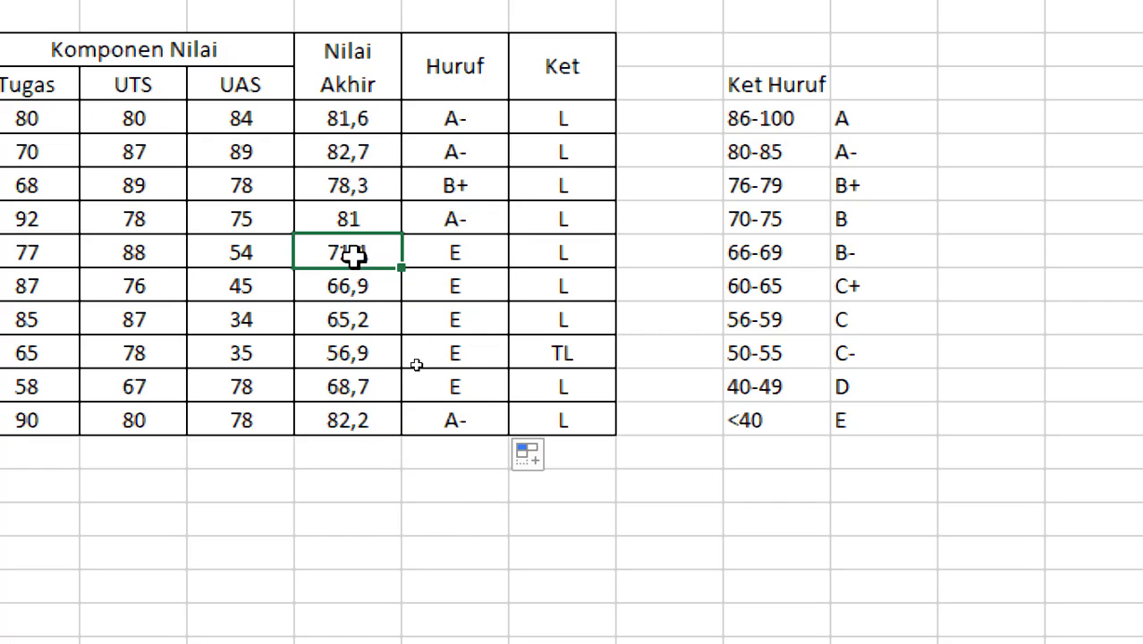
left_click(873, 224)
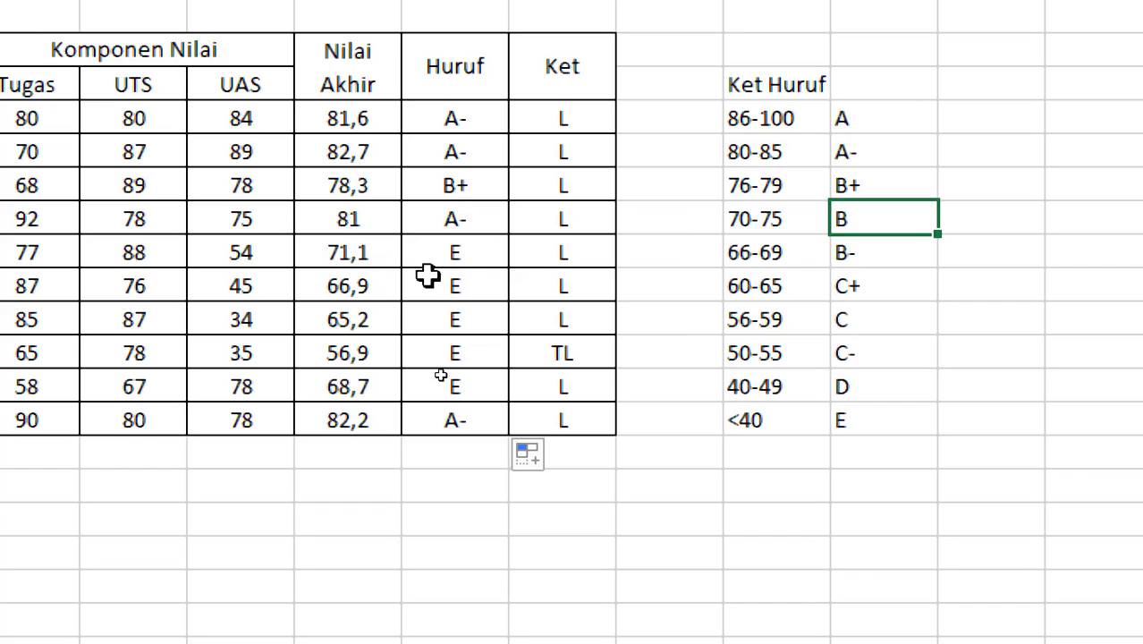
left_click(335, 284)
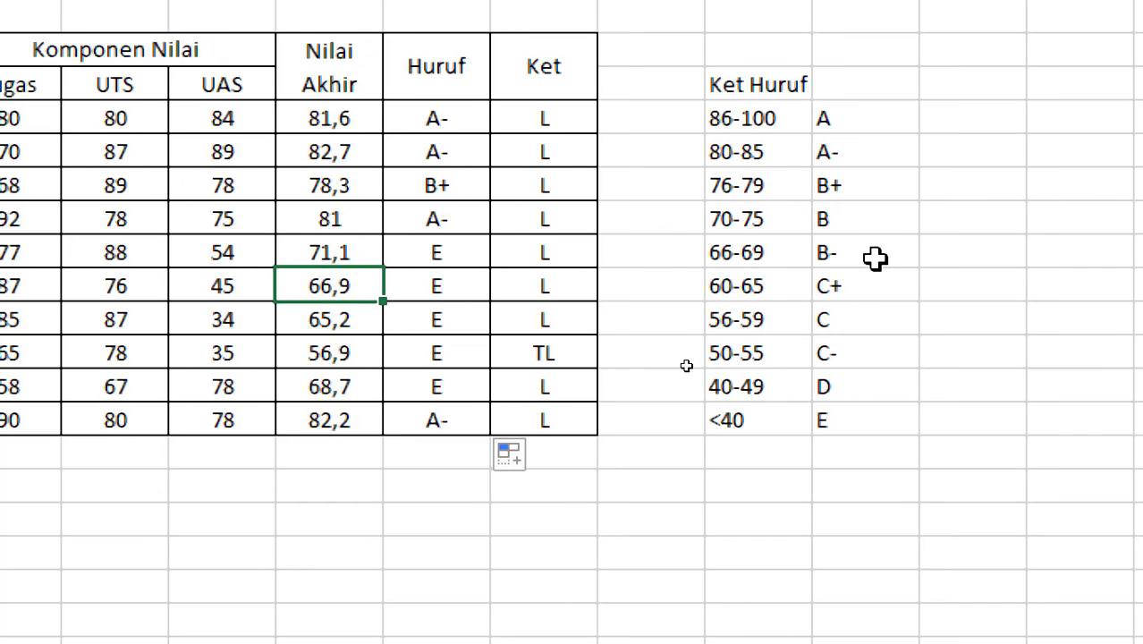
left_click(875, 258)
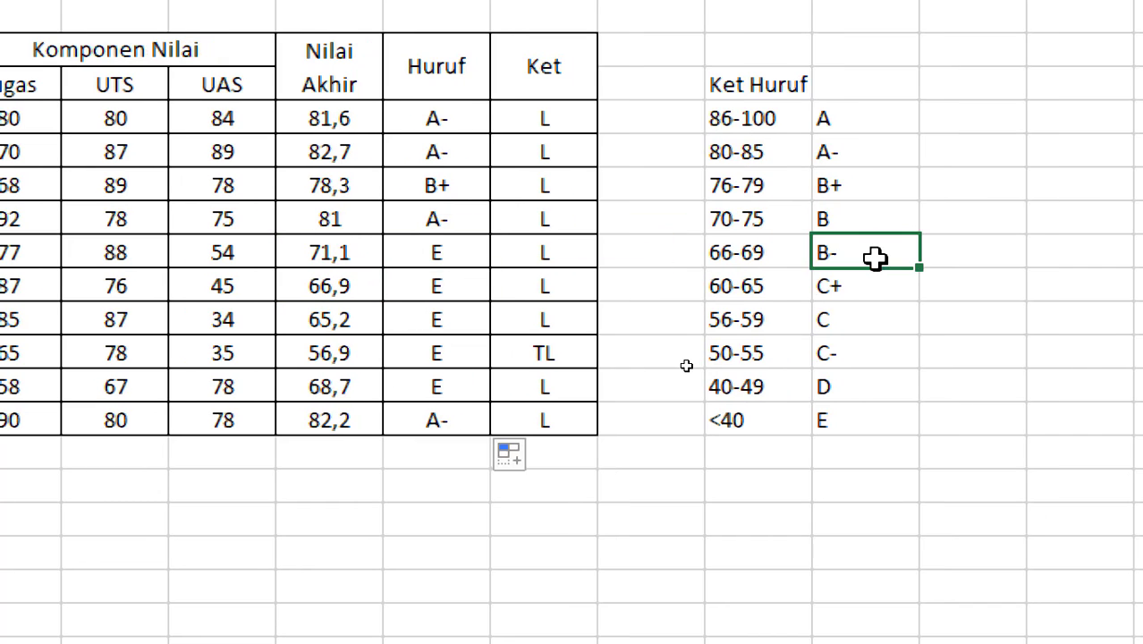
left_click(358, 325)
left_click(867, 288)
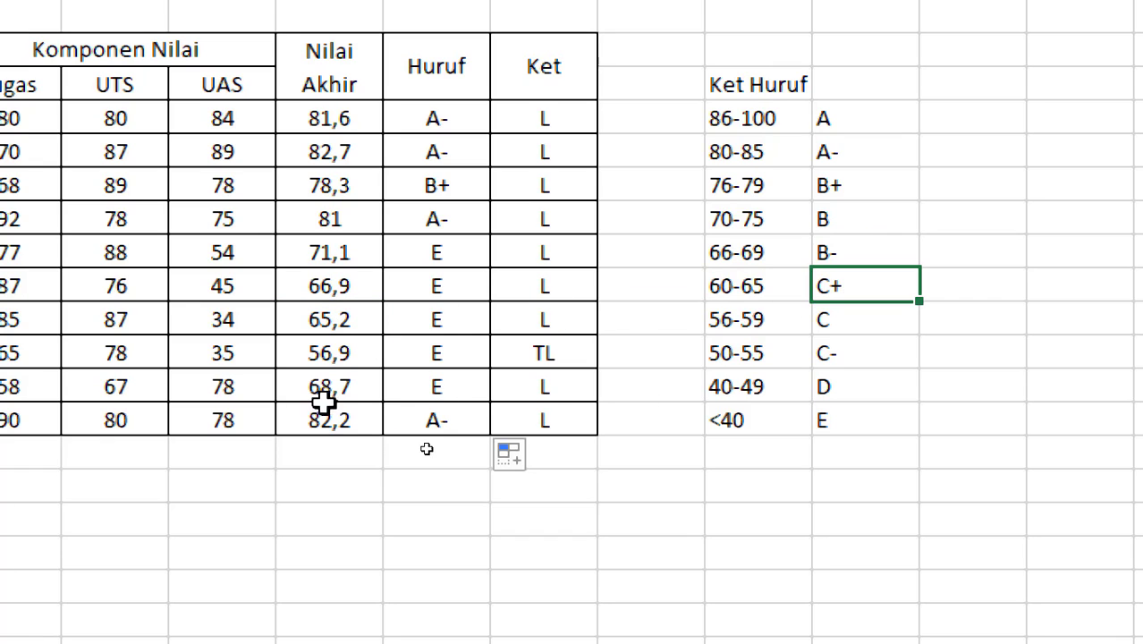
left_click(459, 425)
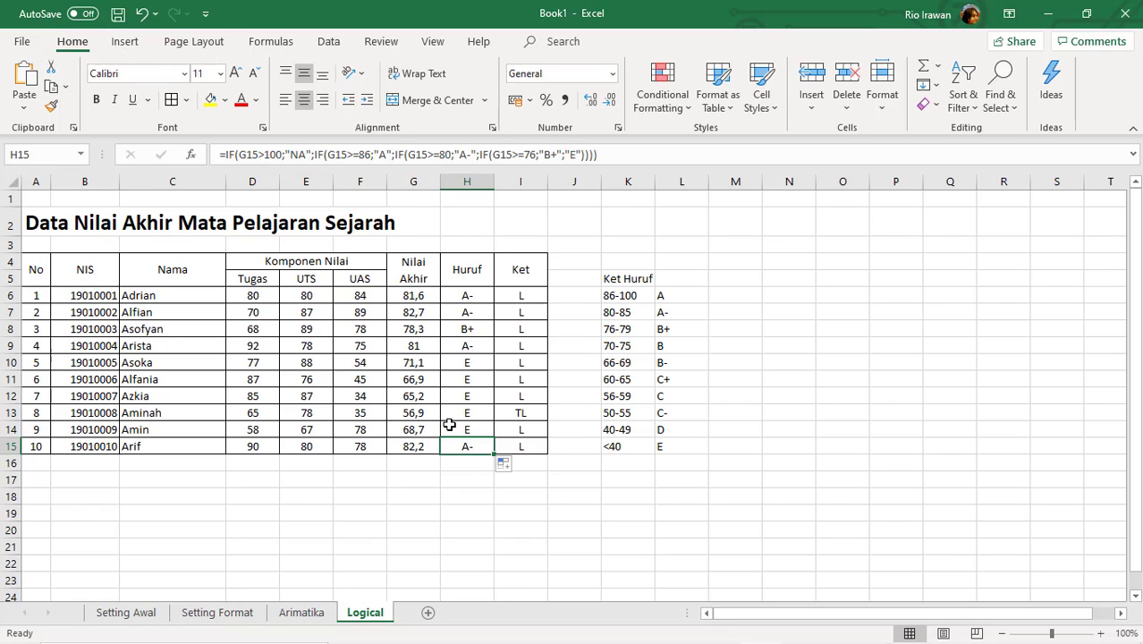
left_click(482, 518)
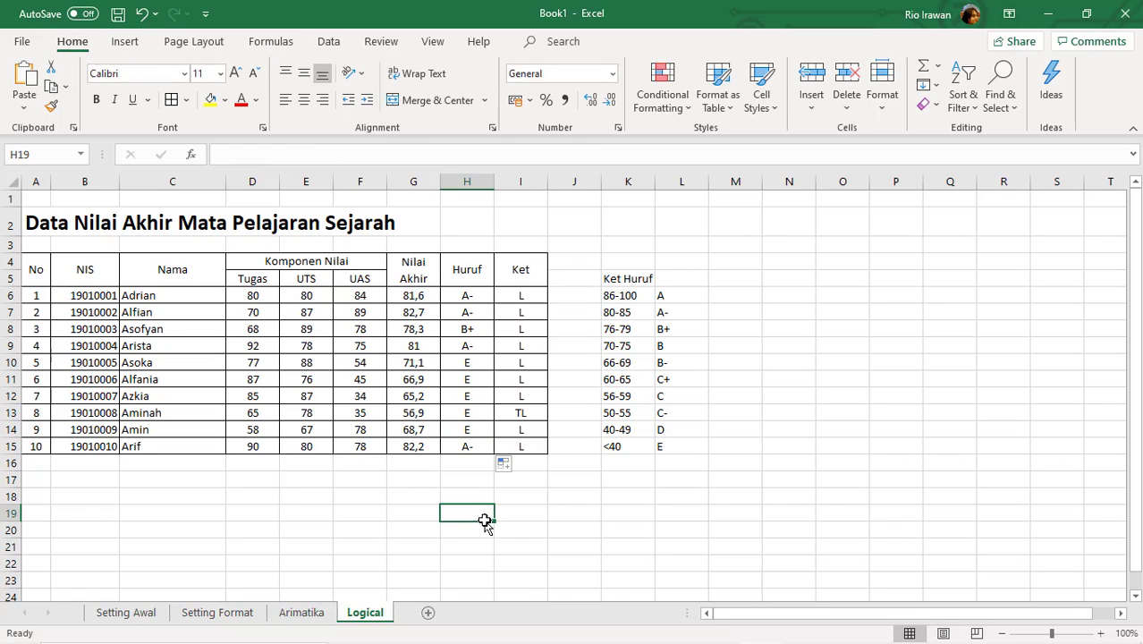